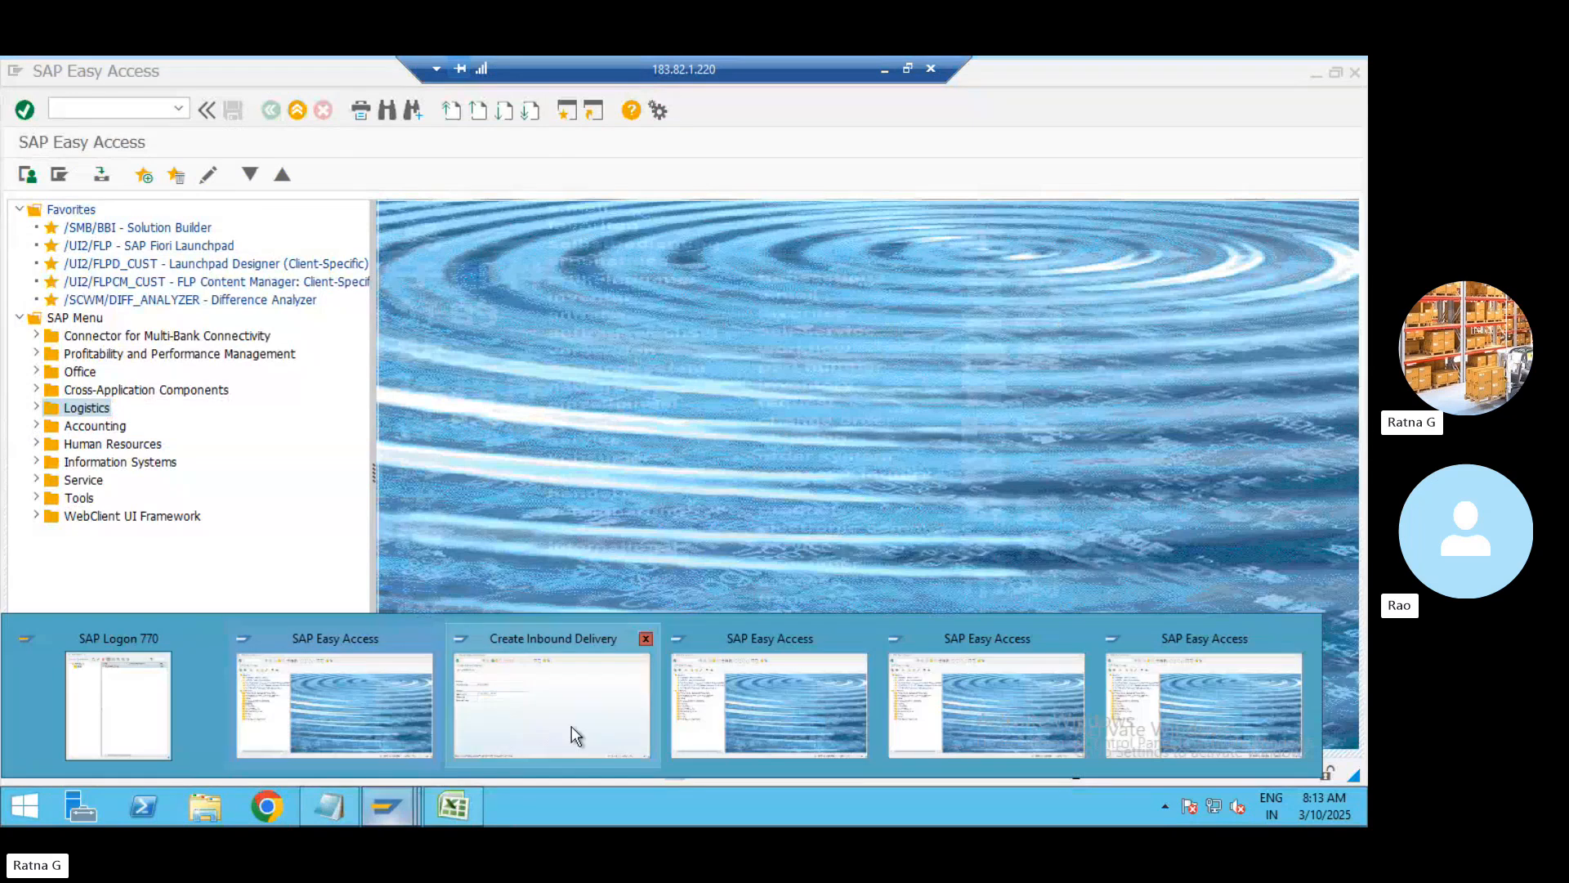
# Close the Create Inbound Delivery session and open the SAP Reference IMG through transaction spro in an Easy Access session
pyautogui.click(646, 639)
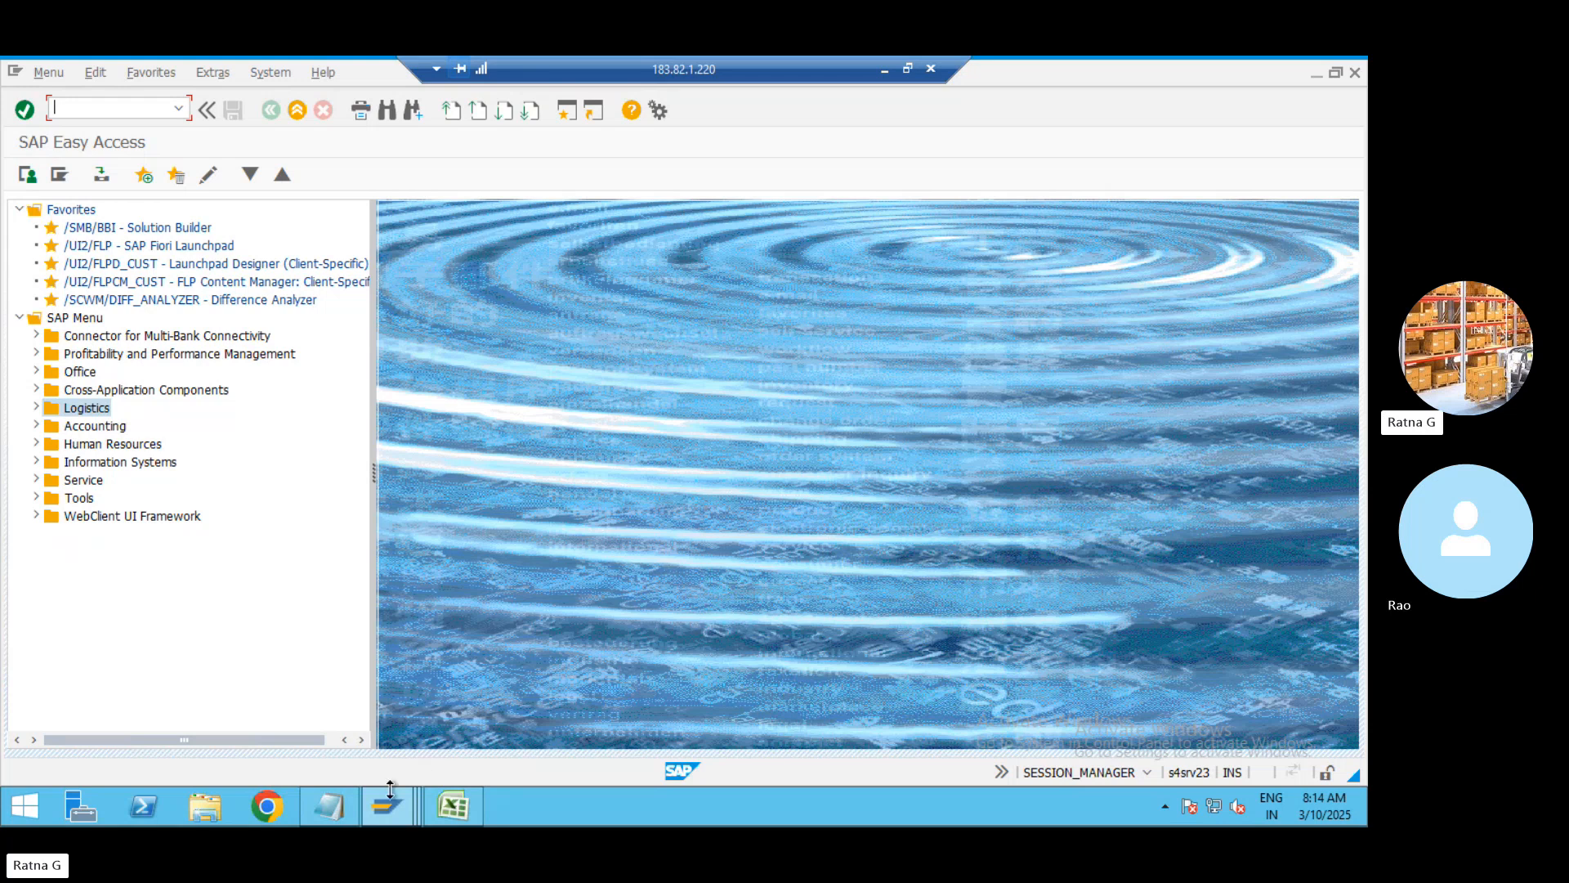
pyautogui.moveTo(390, 797)
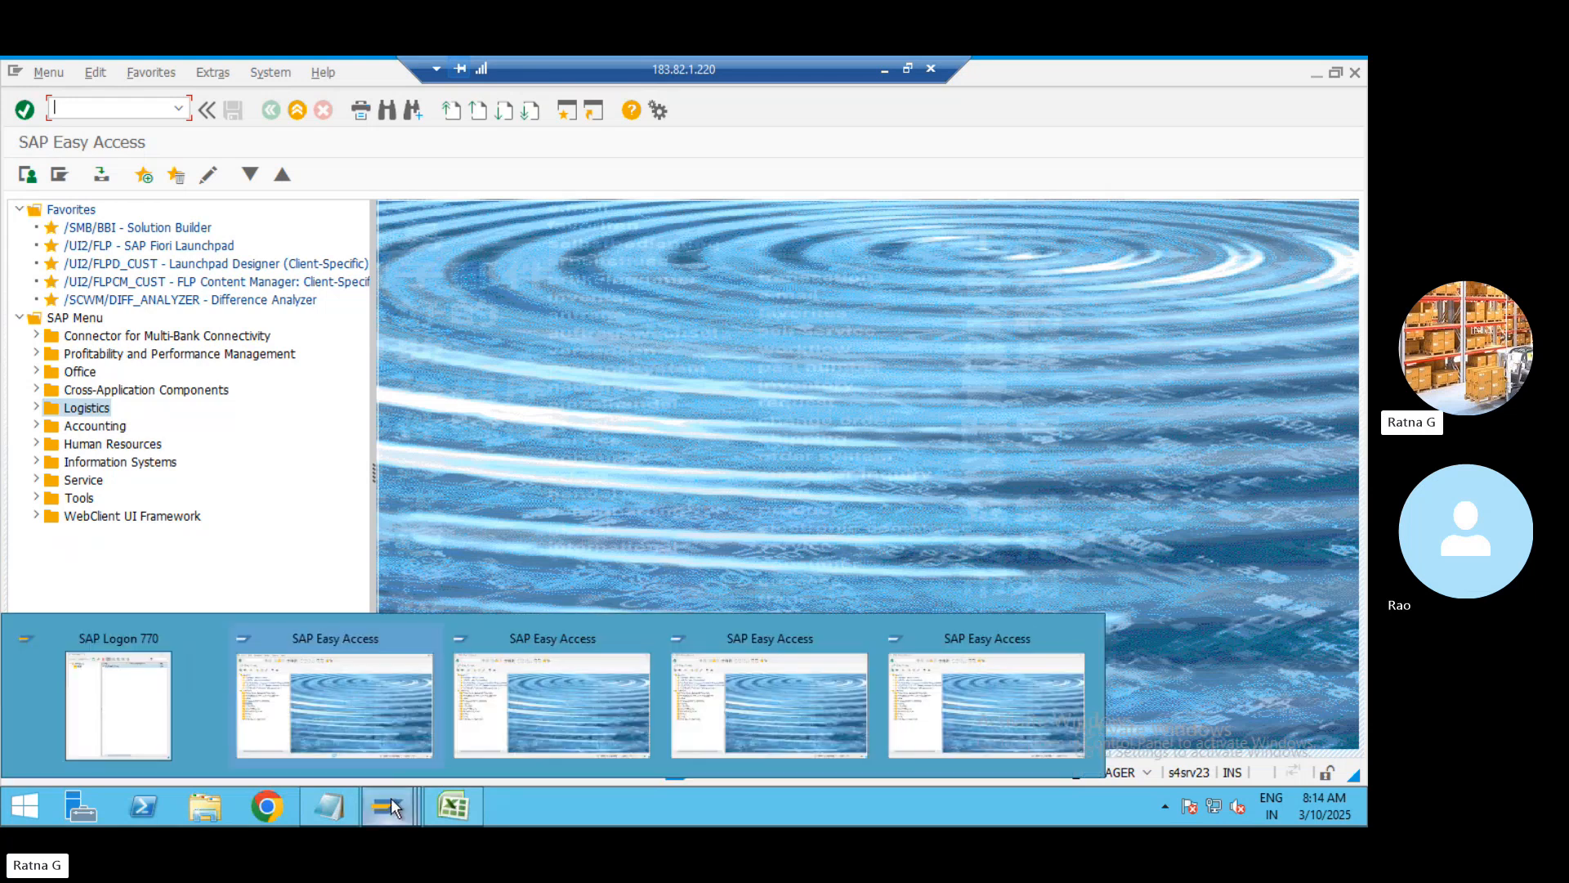
pyautogui.click(381, 721)
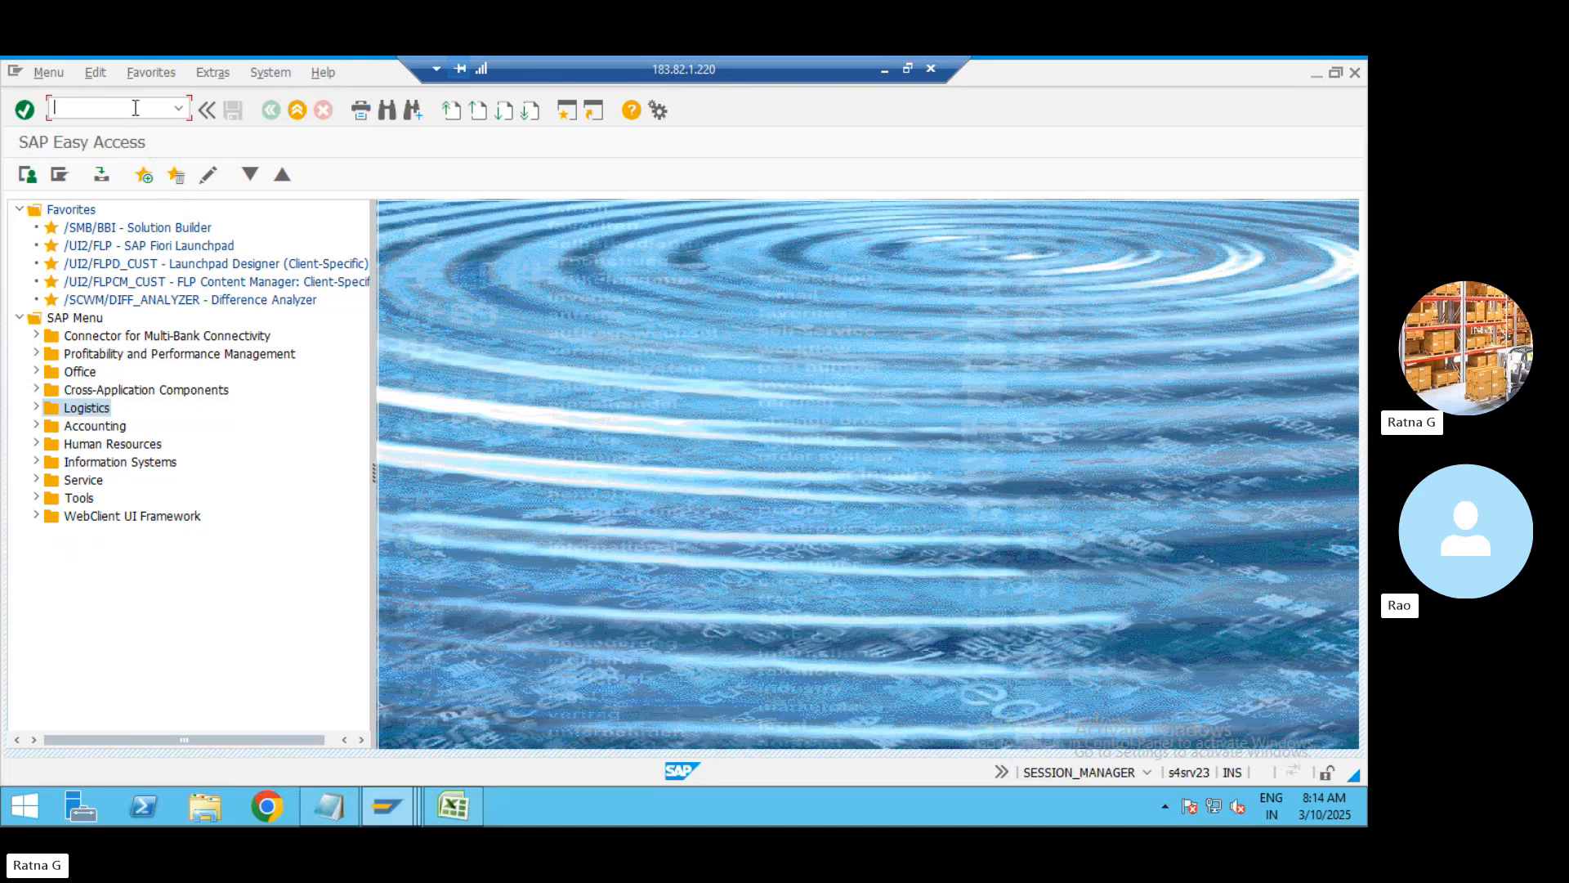
pyautogui.write('spro')
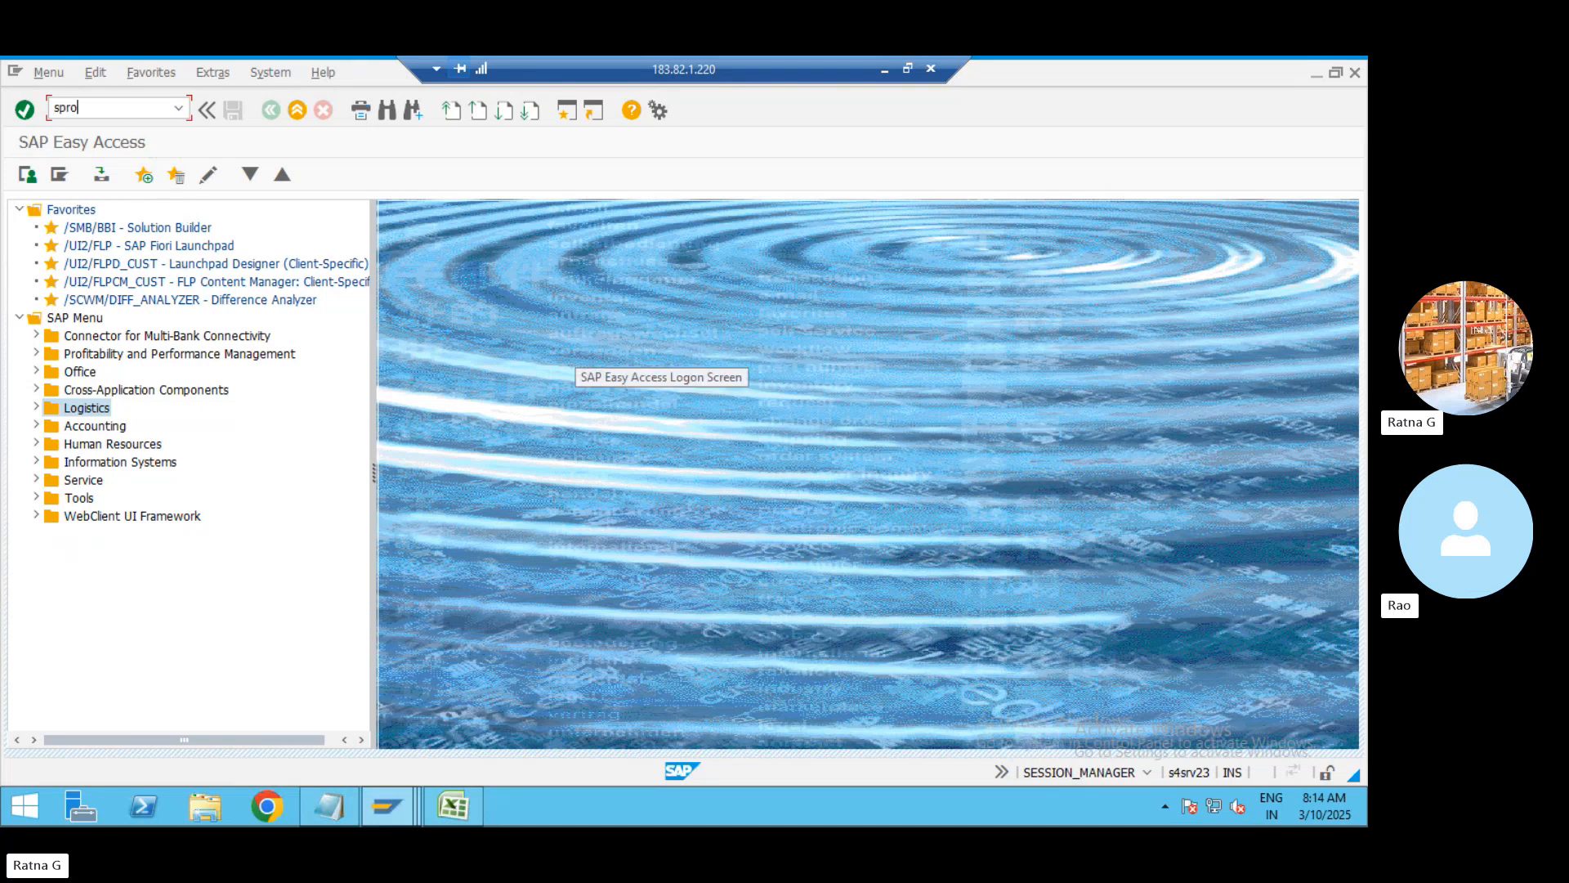
pyautogui.press('Return')
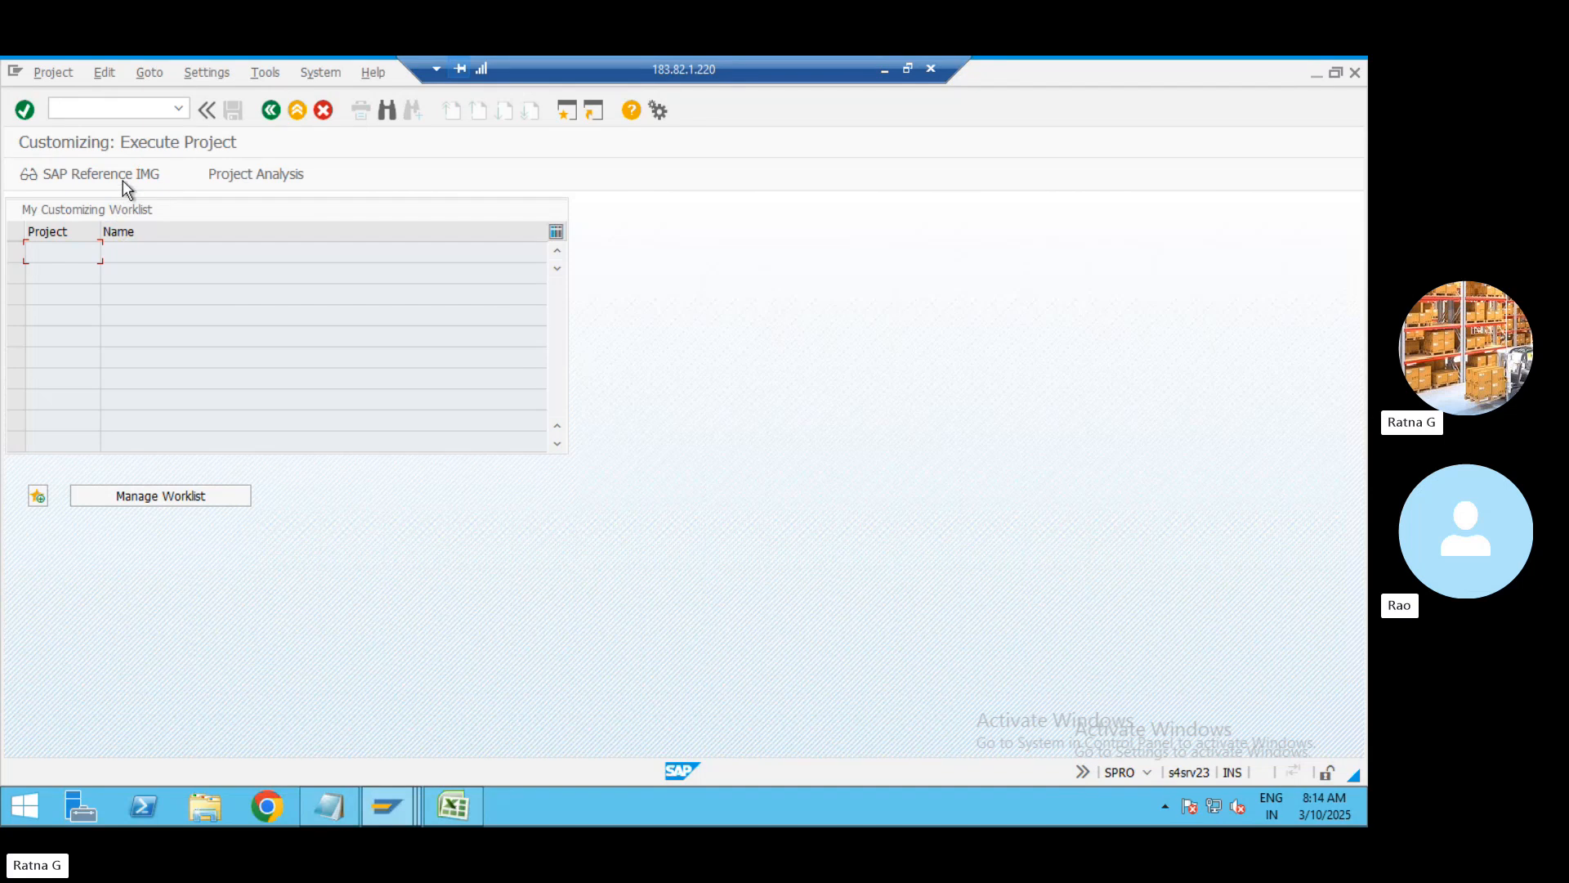
pyautogui.click(125, 179)
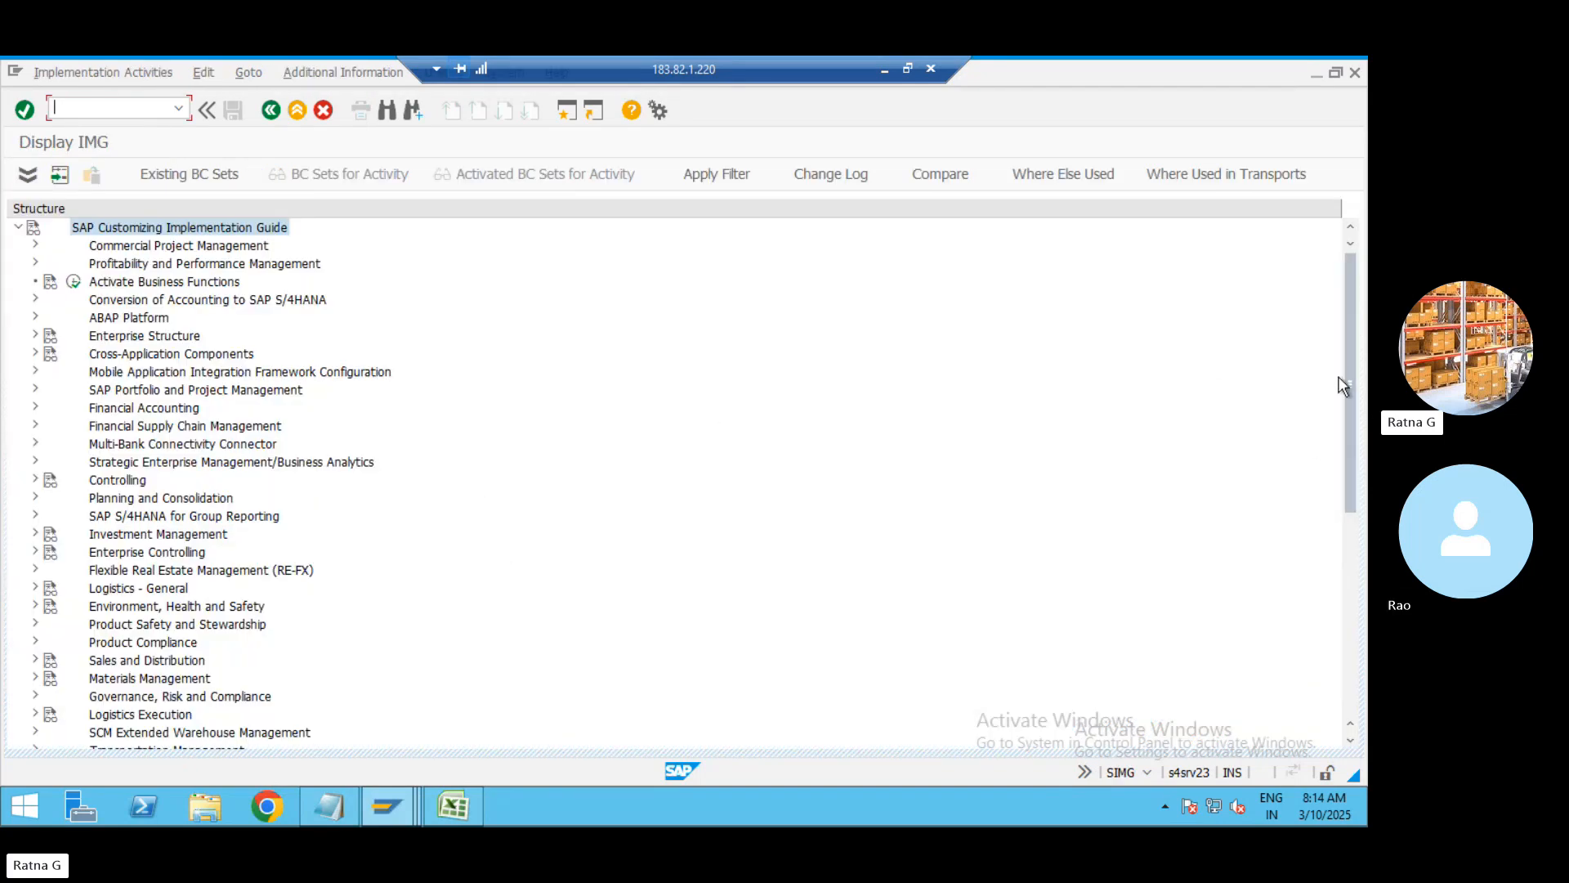
# Expand the IMG through SCM Extended Warehouse Management, Extended Warehouse Management, Cross-Process Settings and Quality Management to the Basics and Integration activities
pyautogui.moveTo(1345, 327); pyautogui.dragTo(1355, 443)
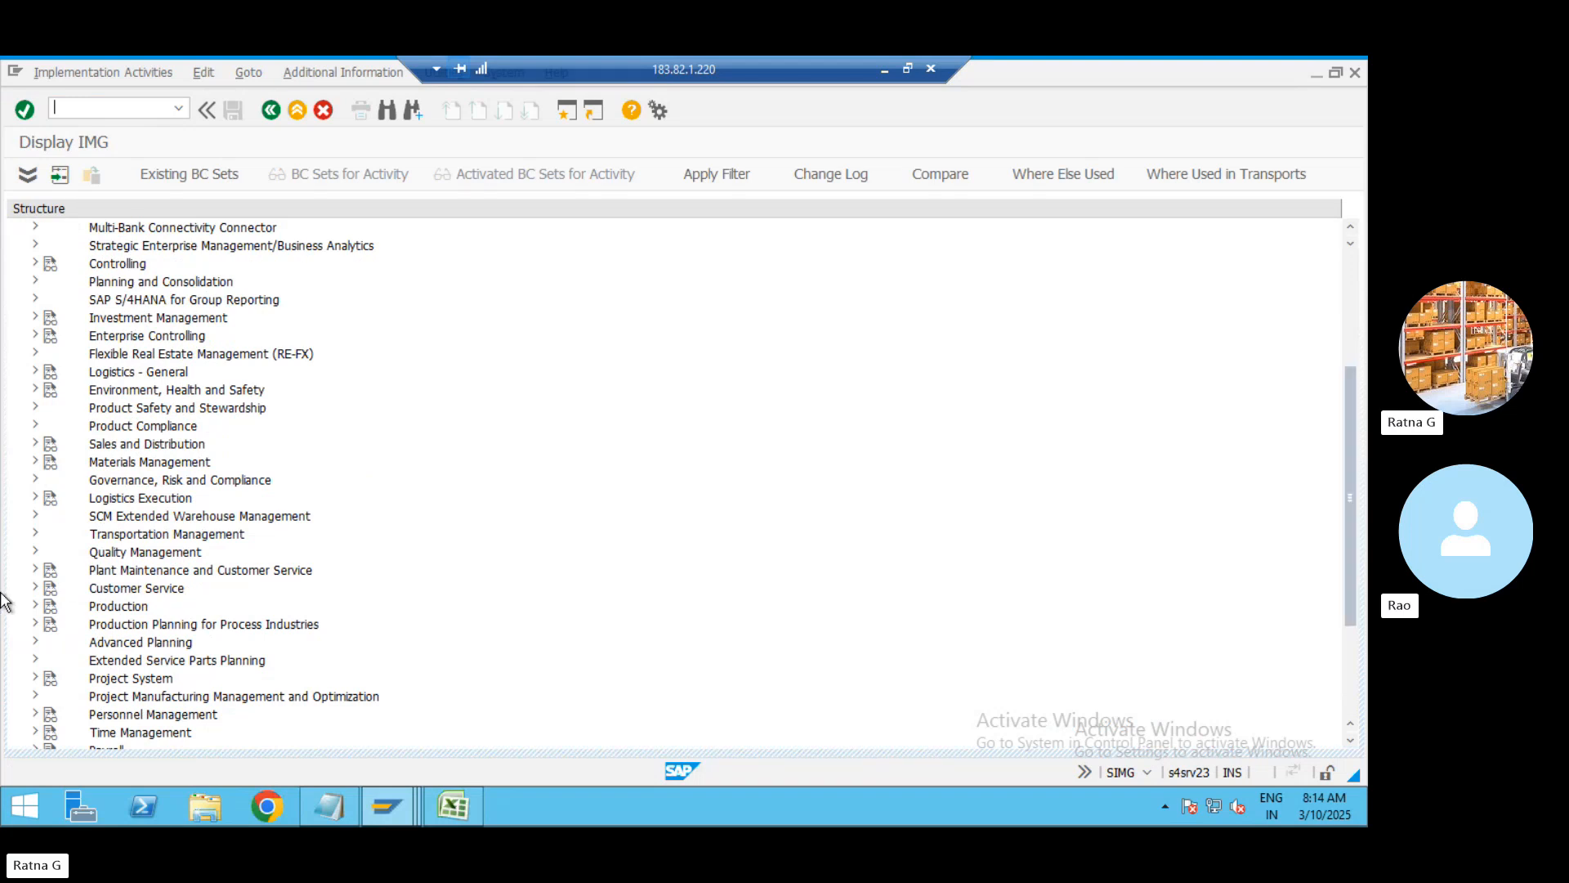
pyautogui.click(35, 516)
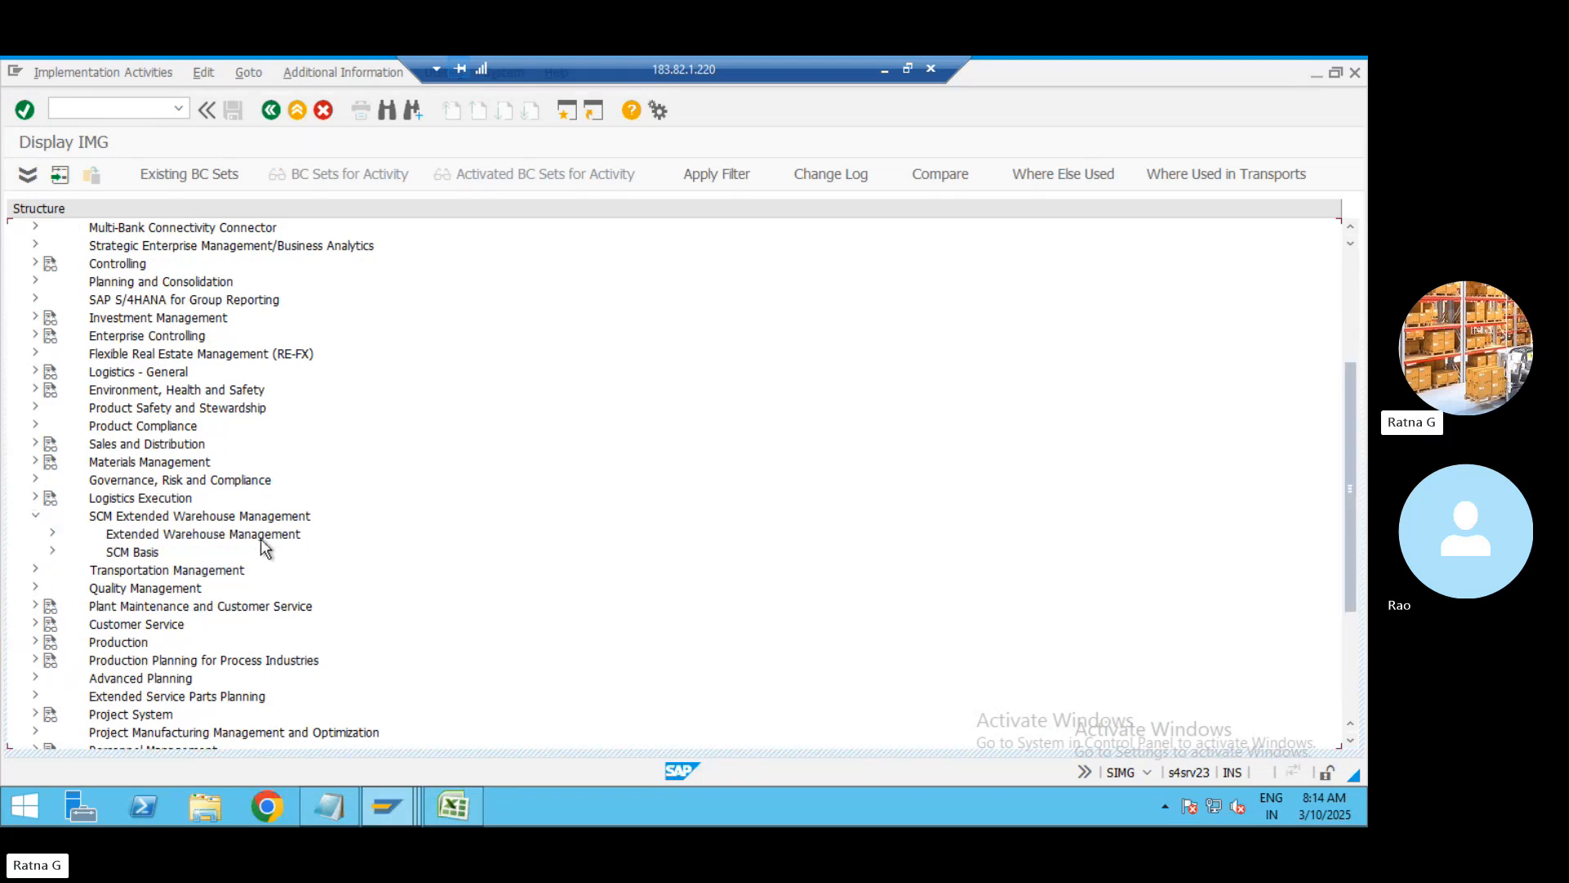
pyautogui.click(52, 534)
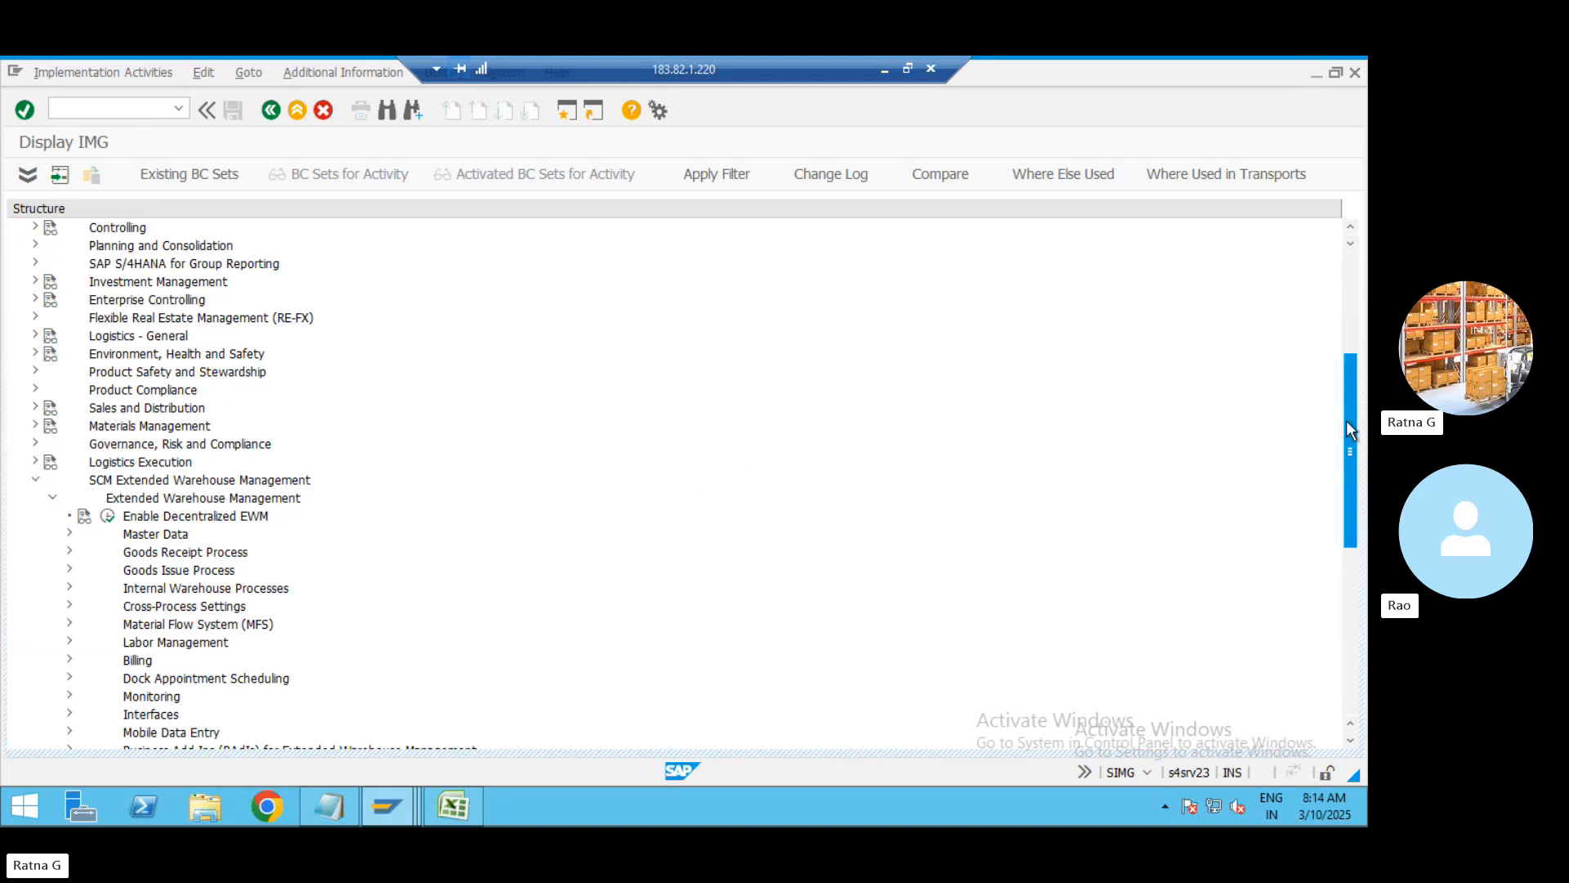
pyautogui.moveTo(1348, 395); pyautogui.dragTo(1349, 442)
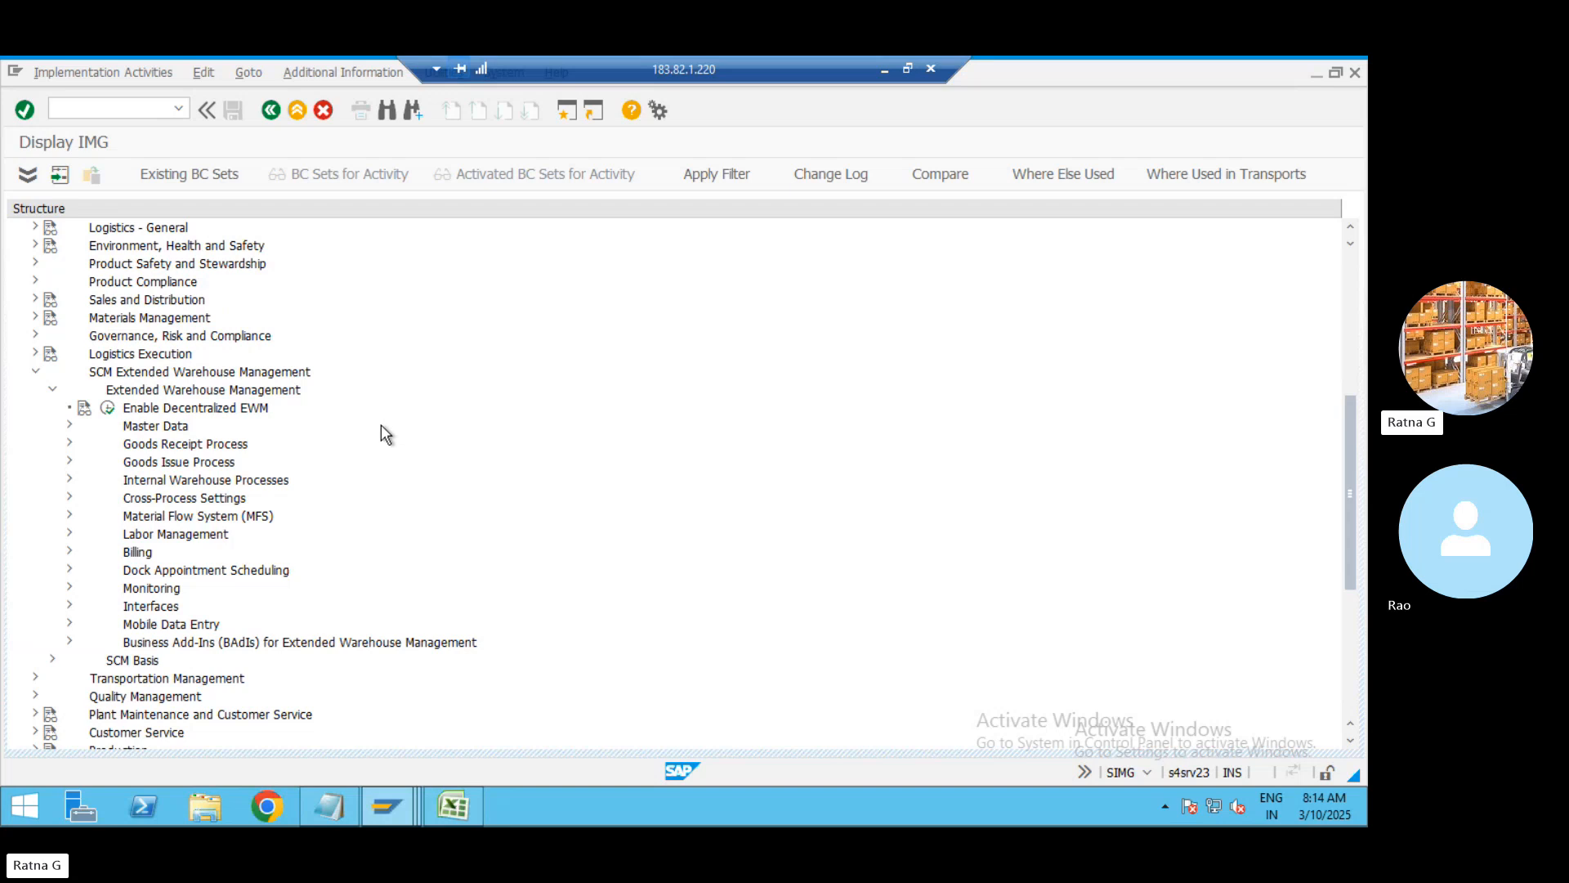
pyautogui.click(69, 497)
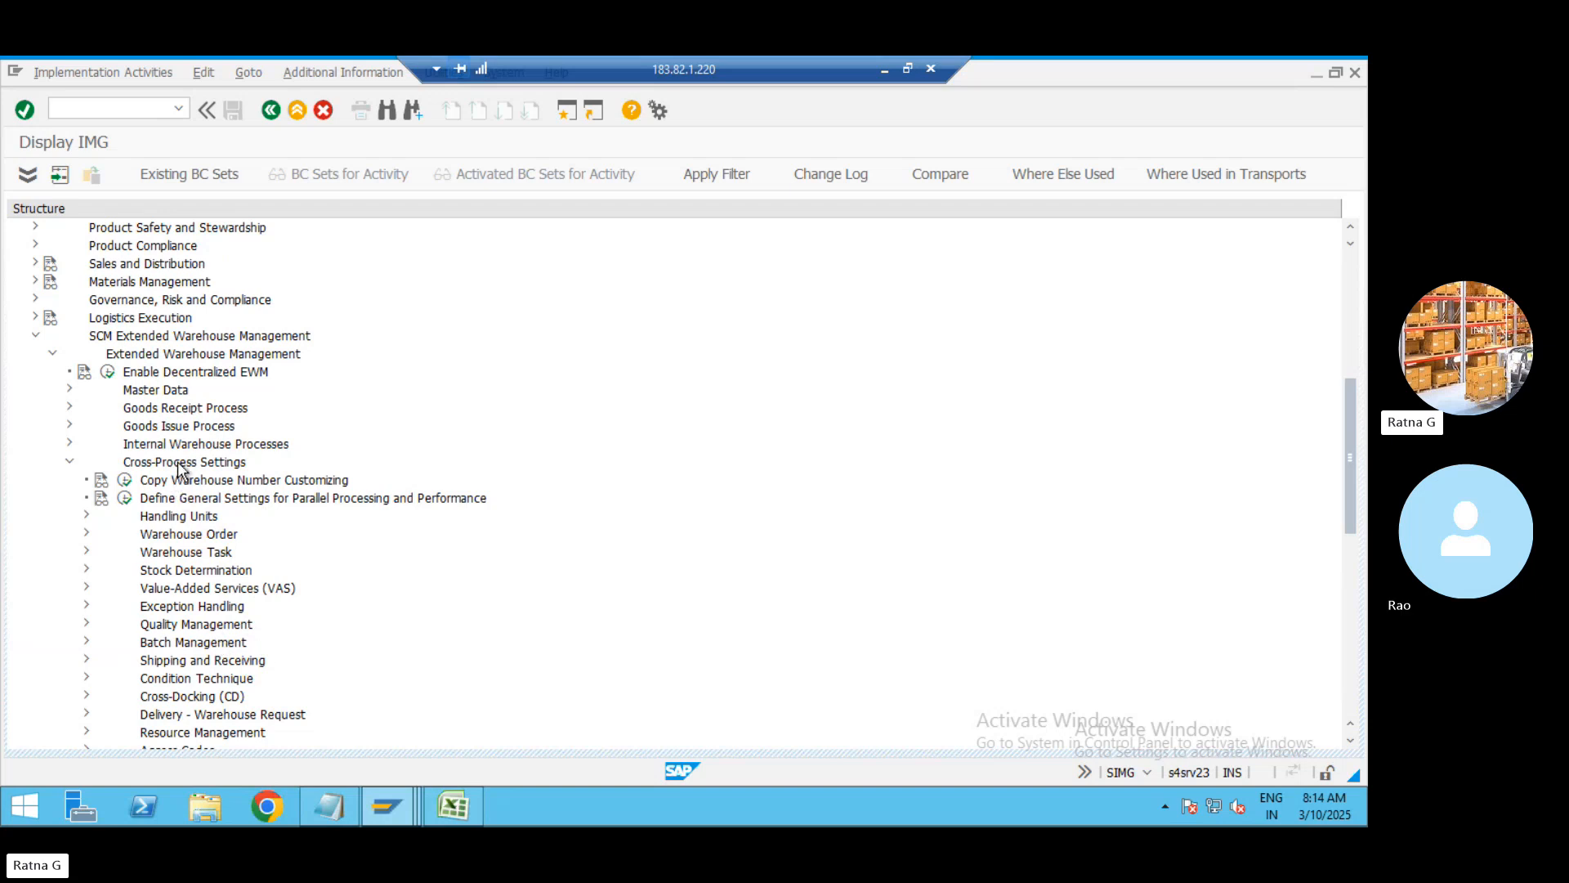
pyautogui.click(85, 626)
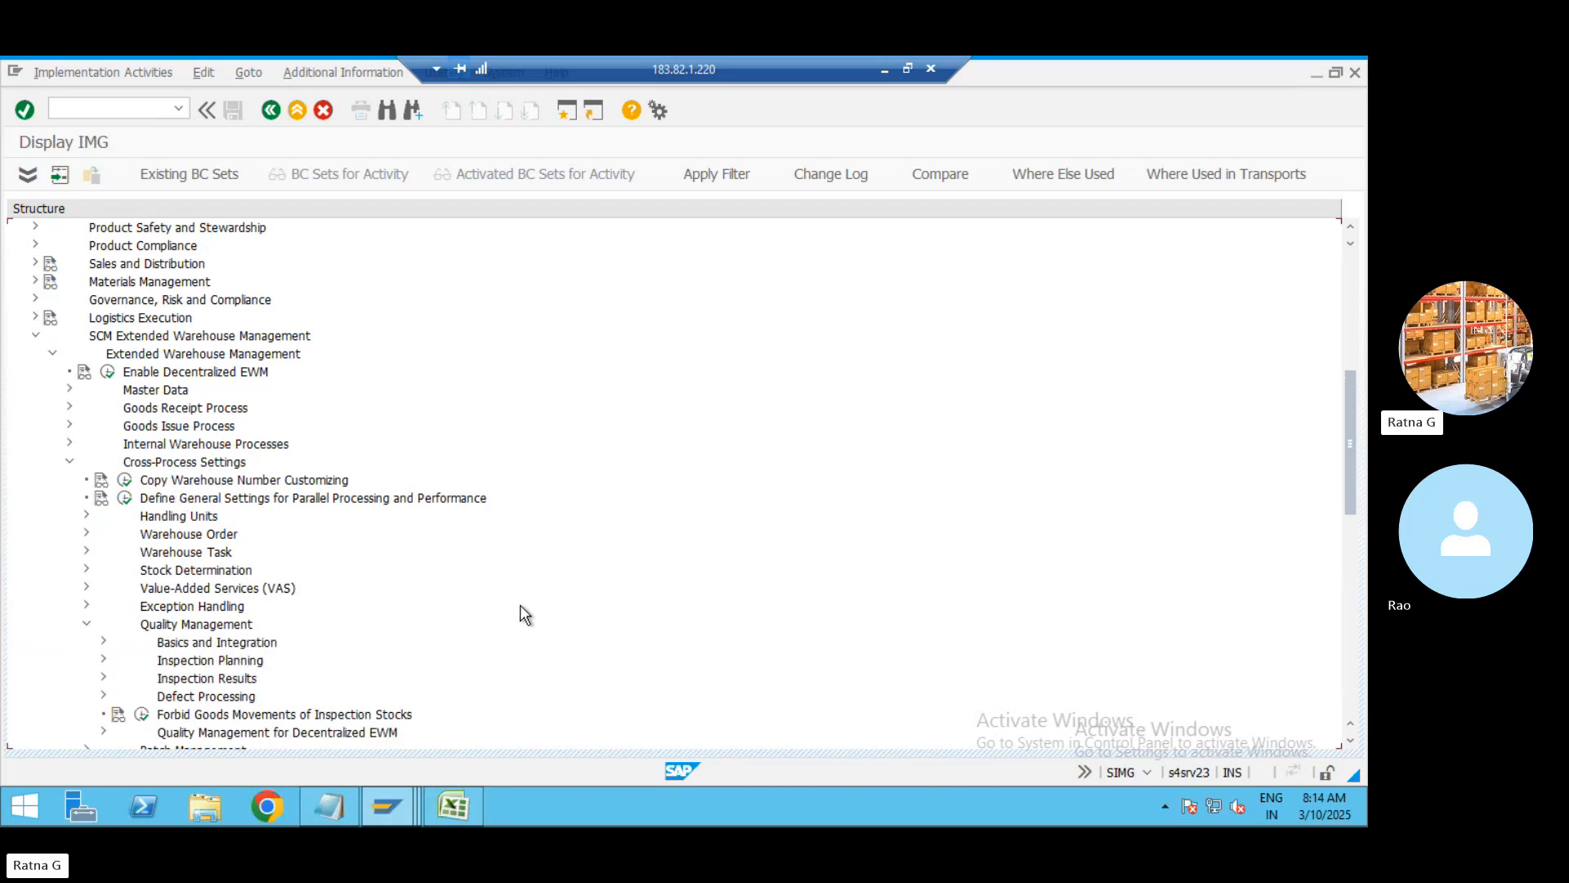
pyautogui.click(104, 643)
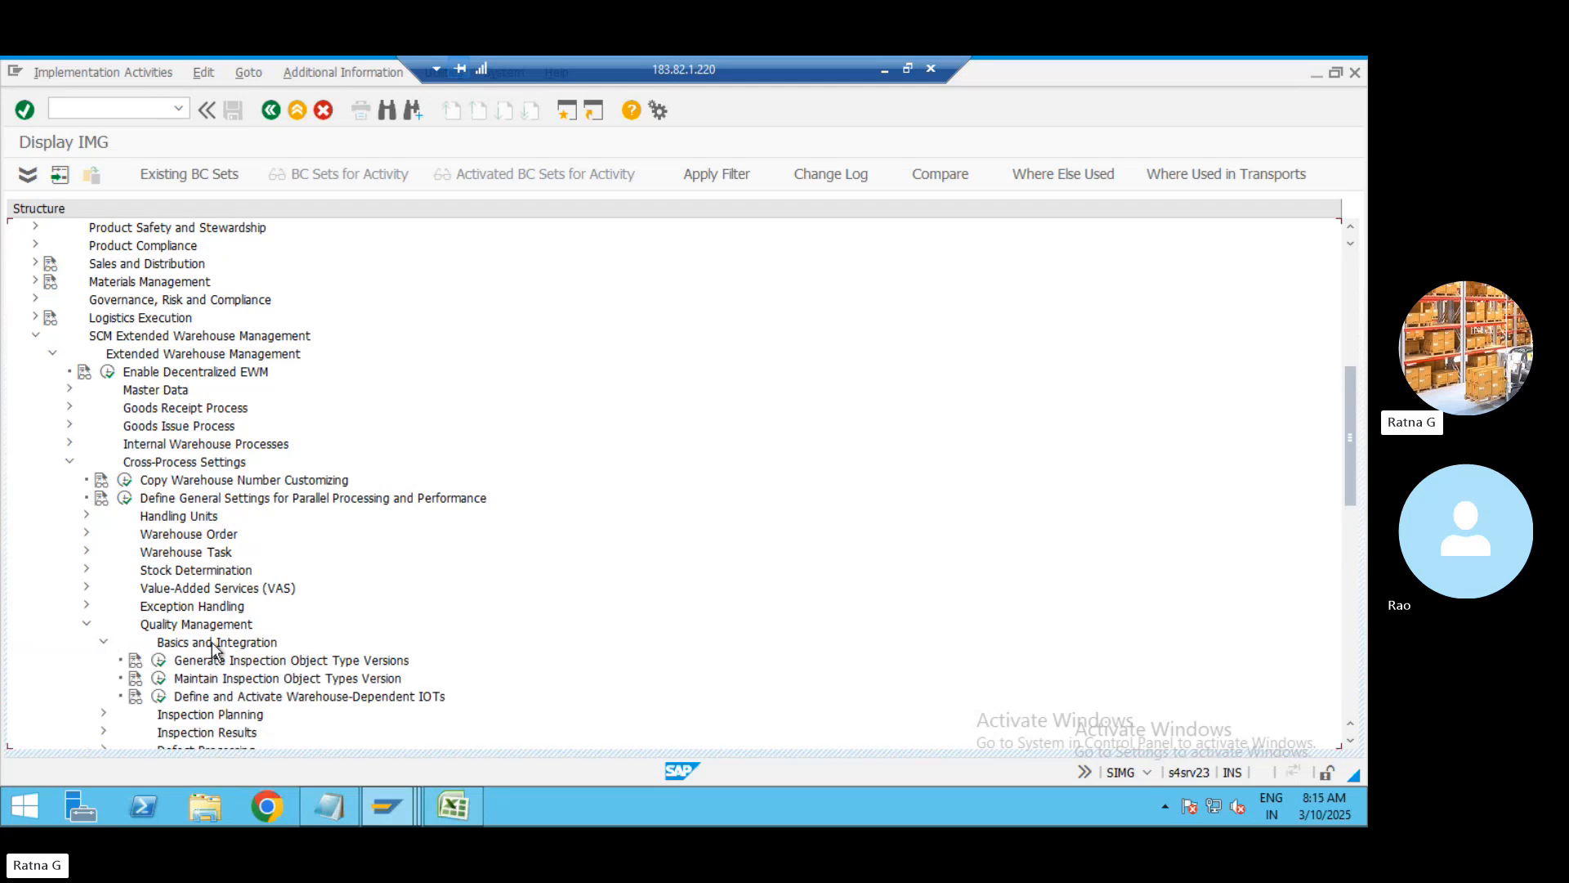
# Review the inspection object types and versions in Generate Inspection Object Type Versions, and return to the IMG
pyautogui.click(158, 662)
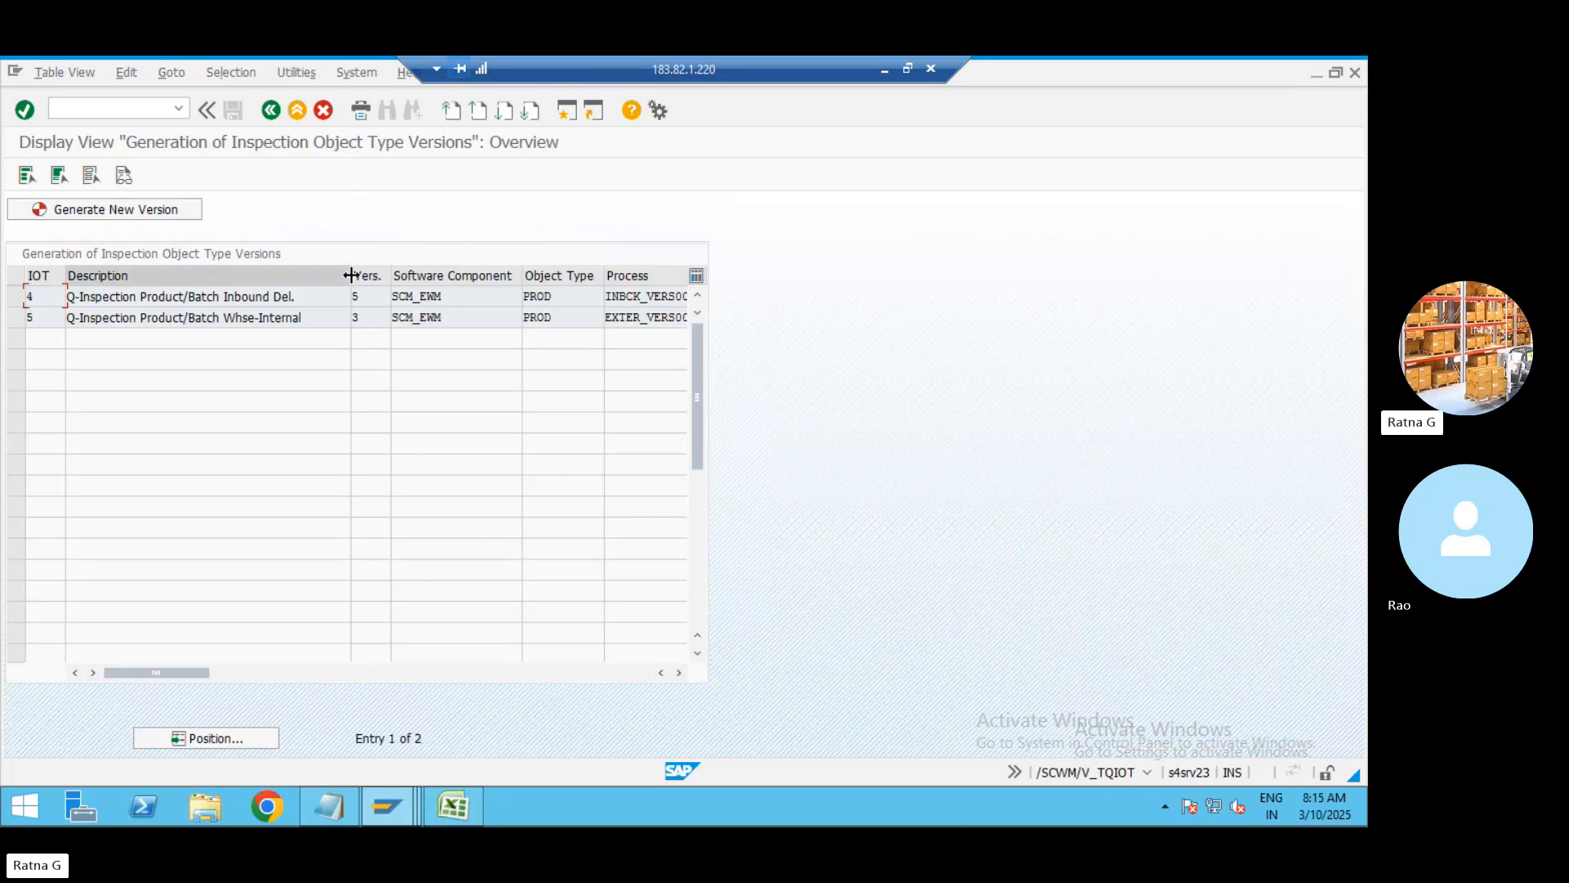
pyautogui.moveTo(352, 275); pyautogui.dragTo(330, 275)
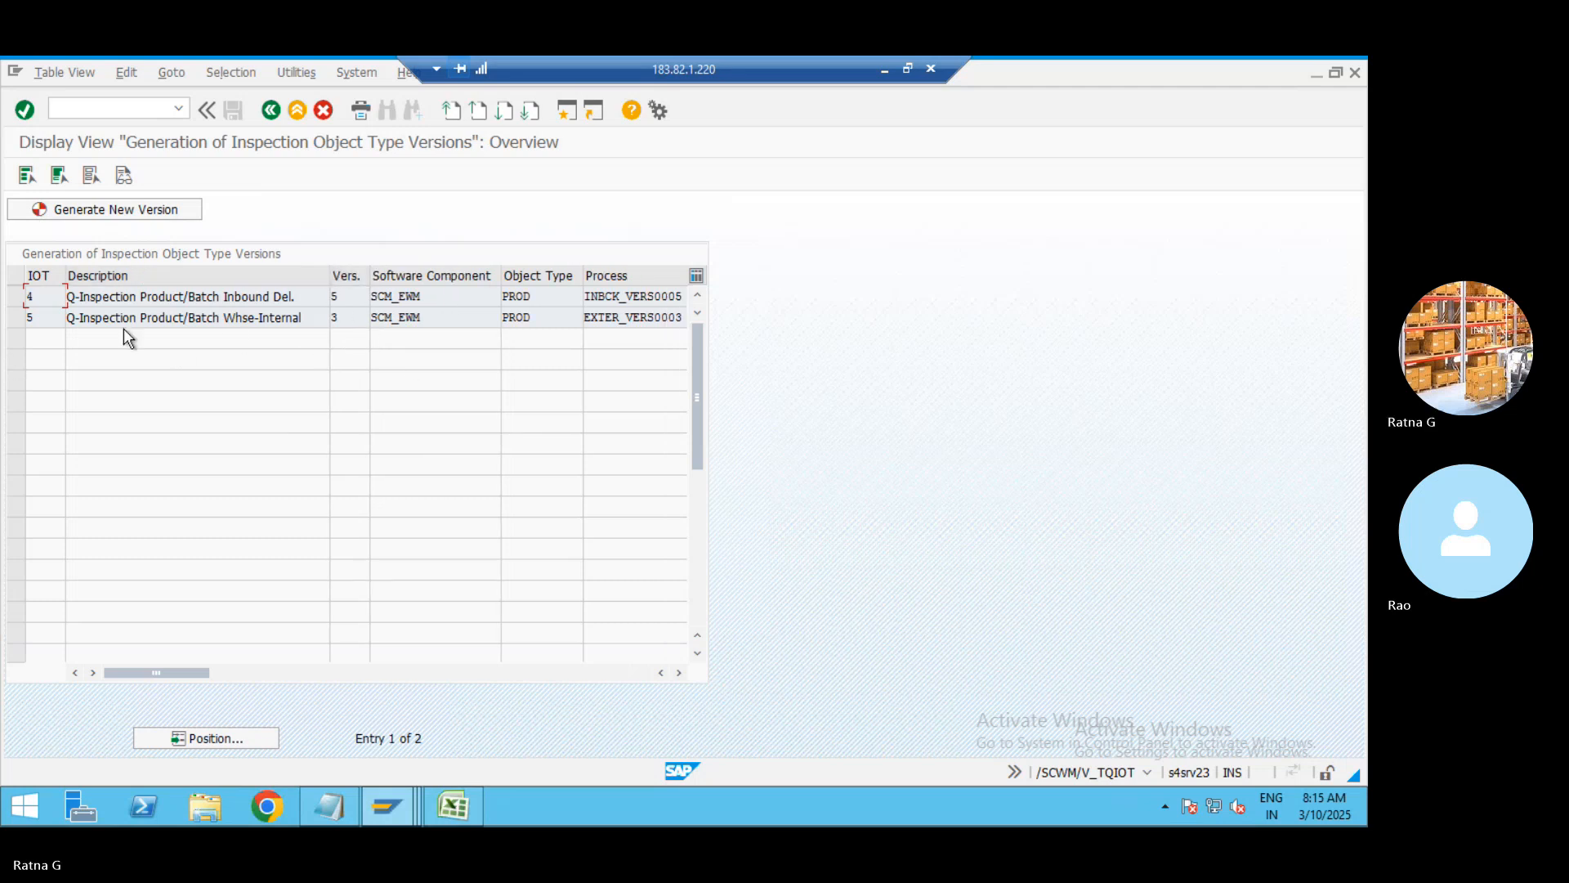
pyautogui.click(52, 297)
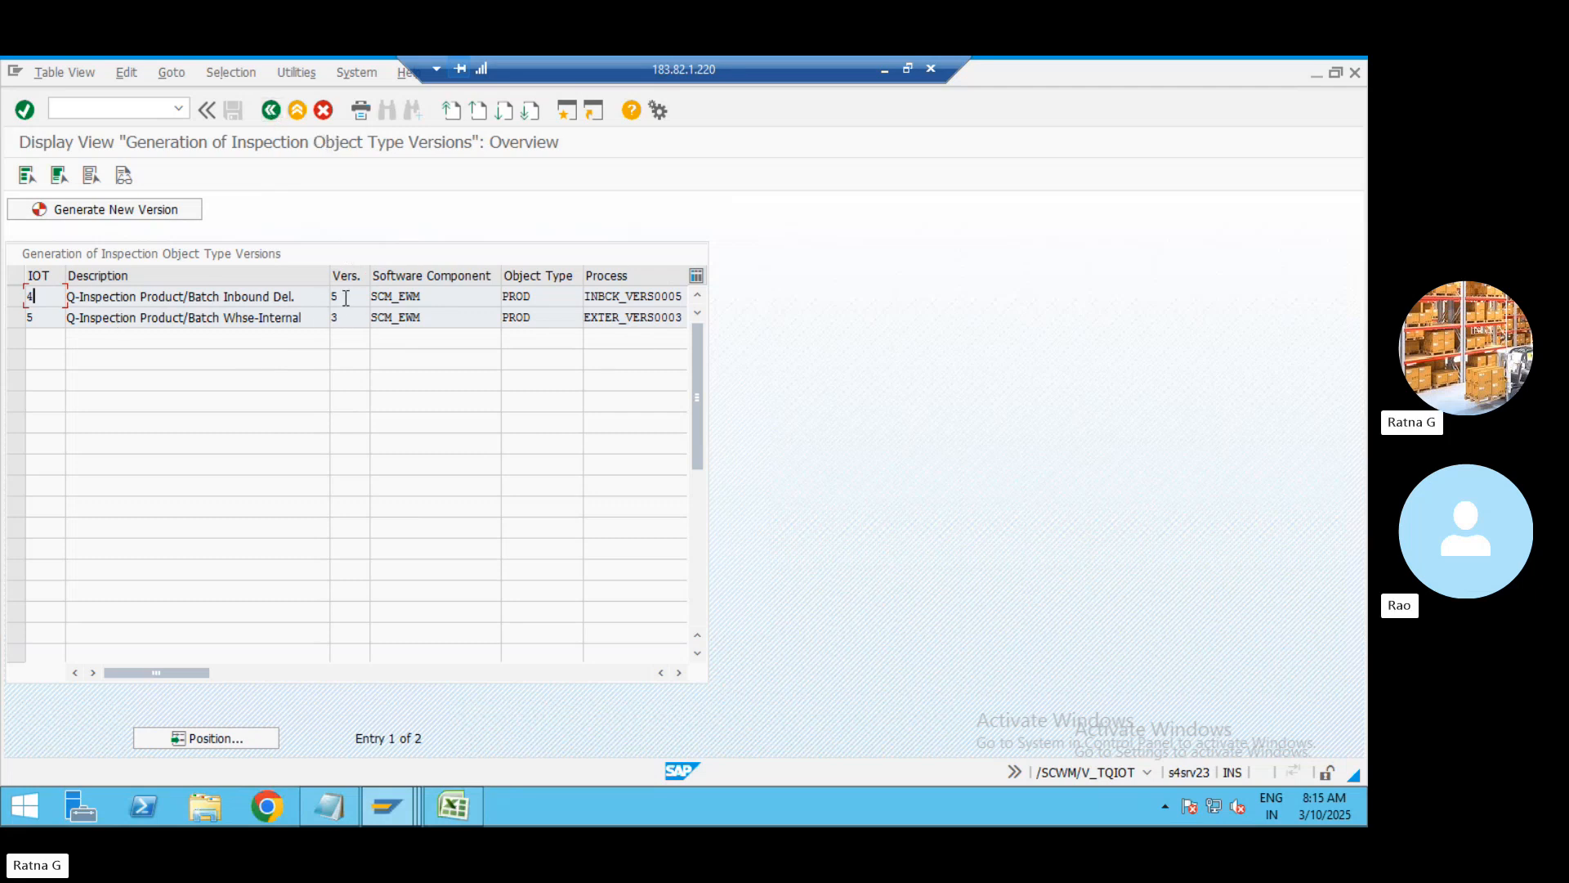
pyautogui.click(271, 112)
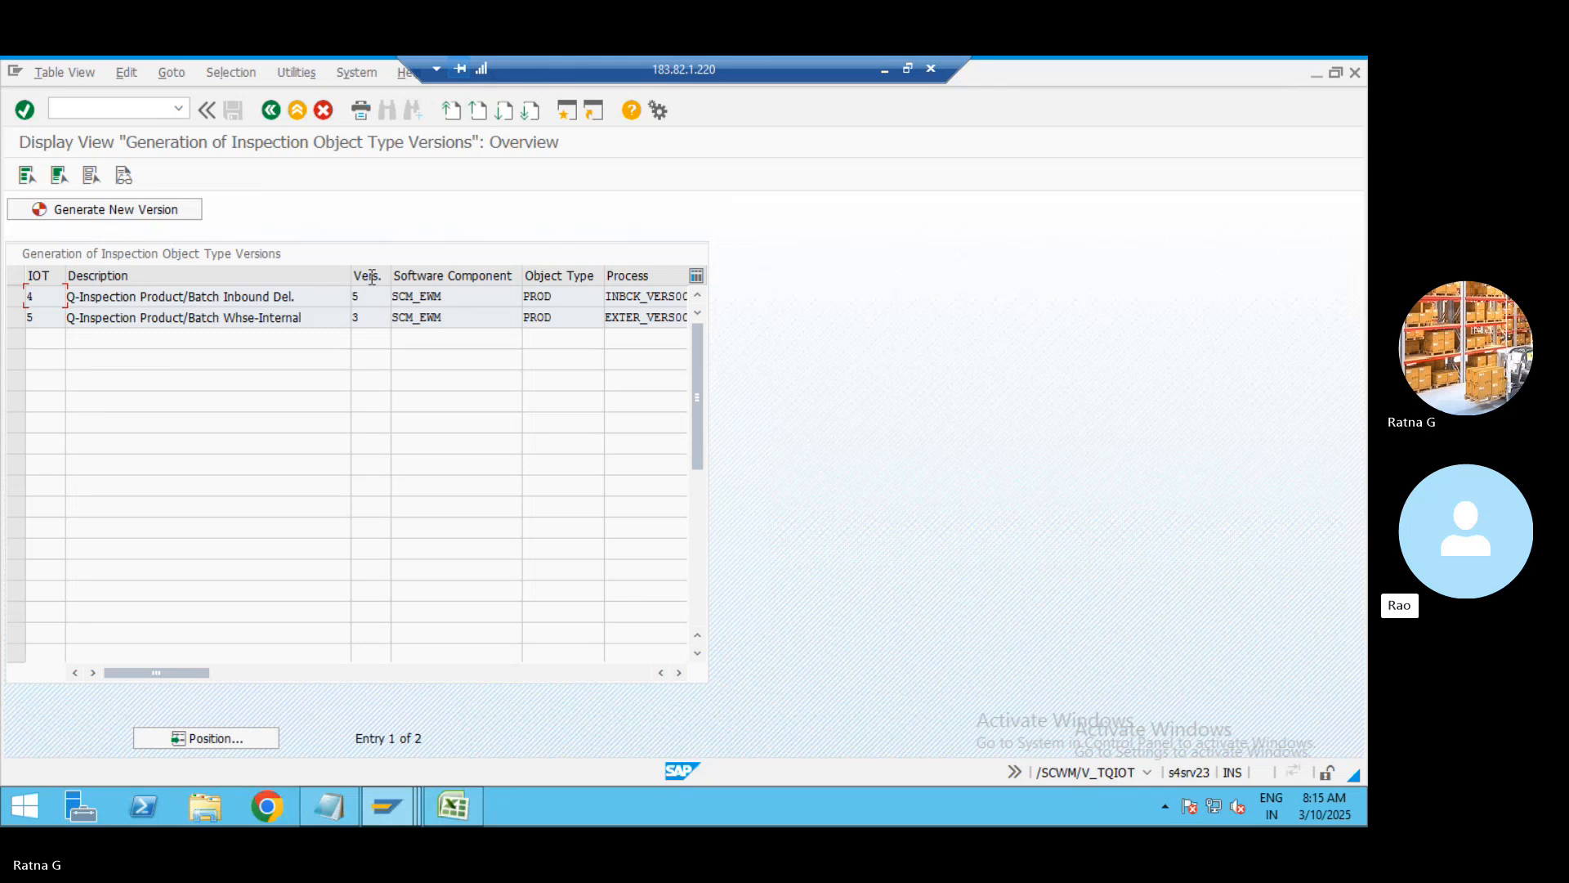
pyautogui.click(271, 111)
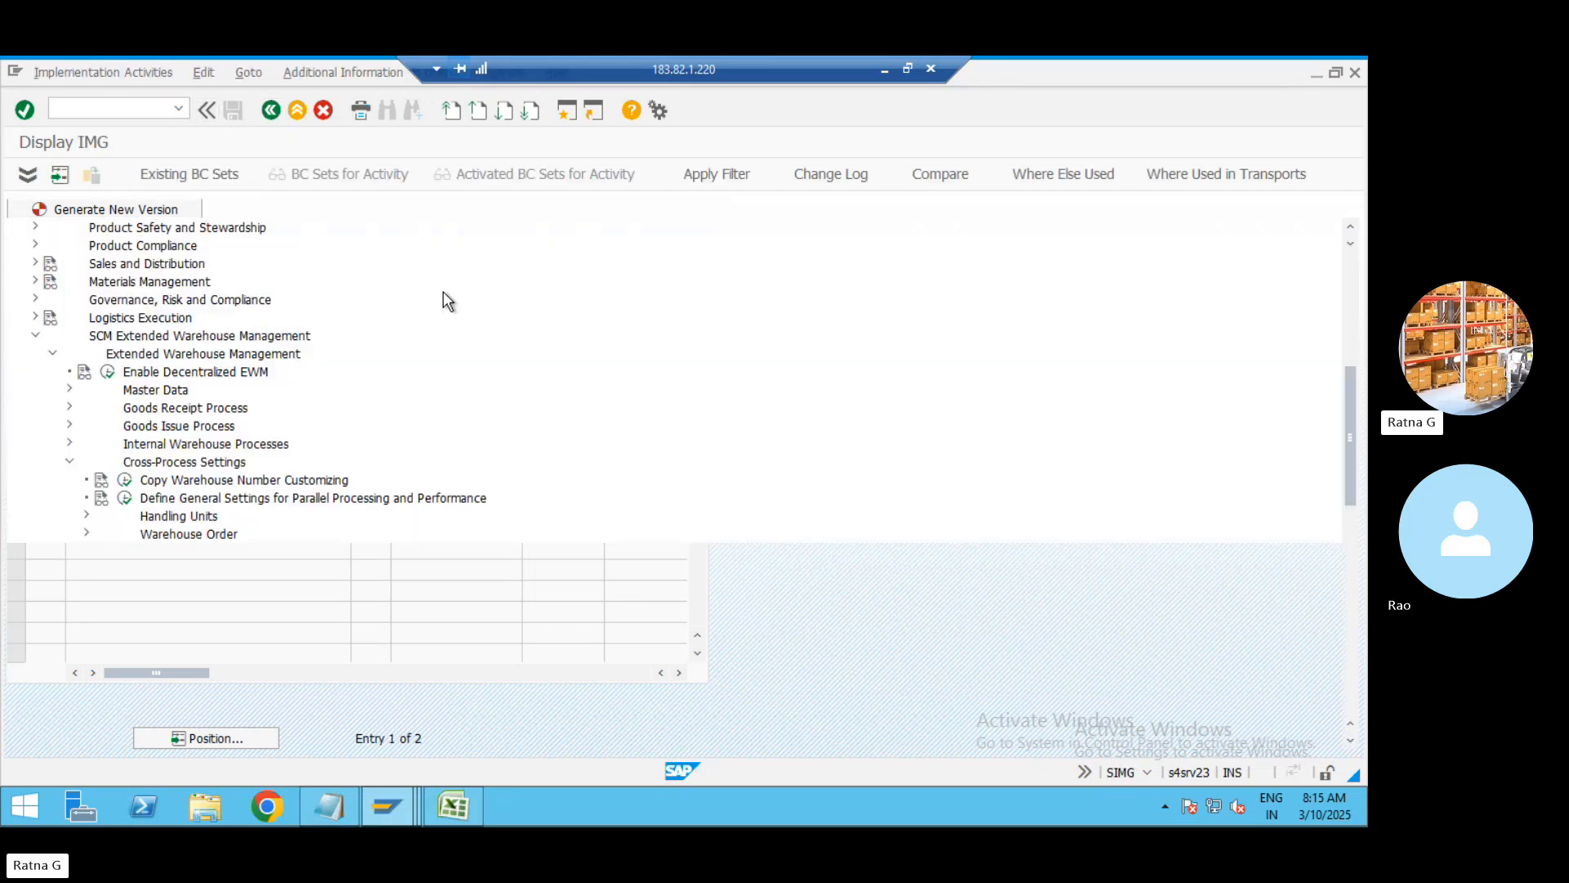
# Open Maintain Inspection Object Types Version and view the inspection object types available for the first entry
pyautogui.click(158, 679)
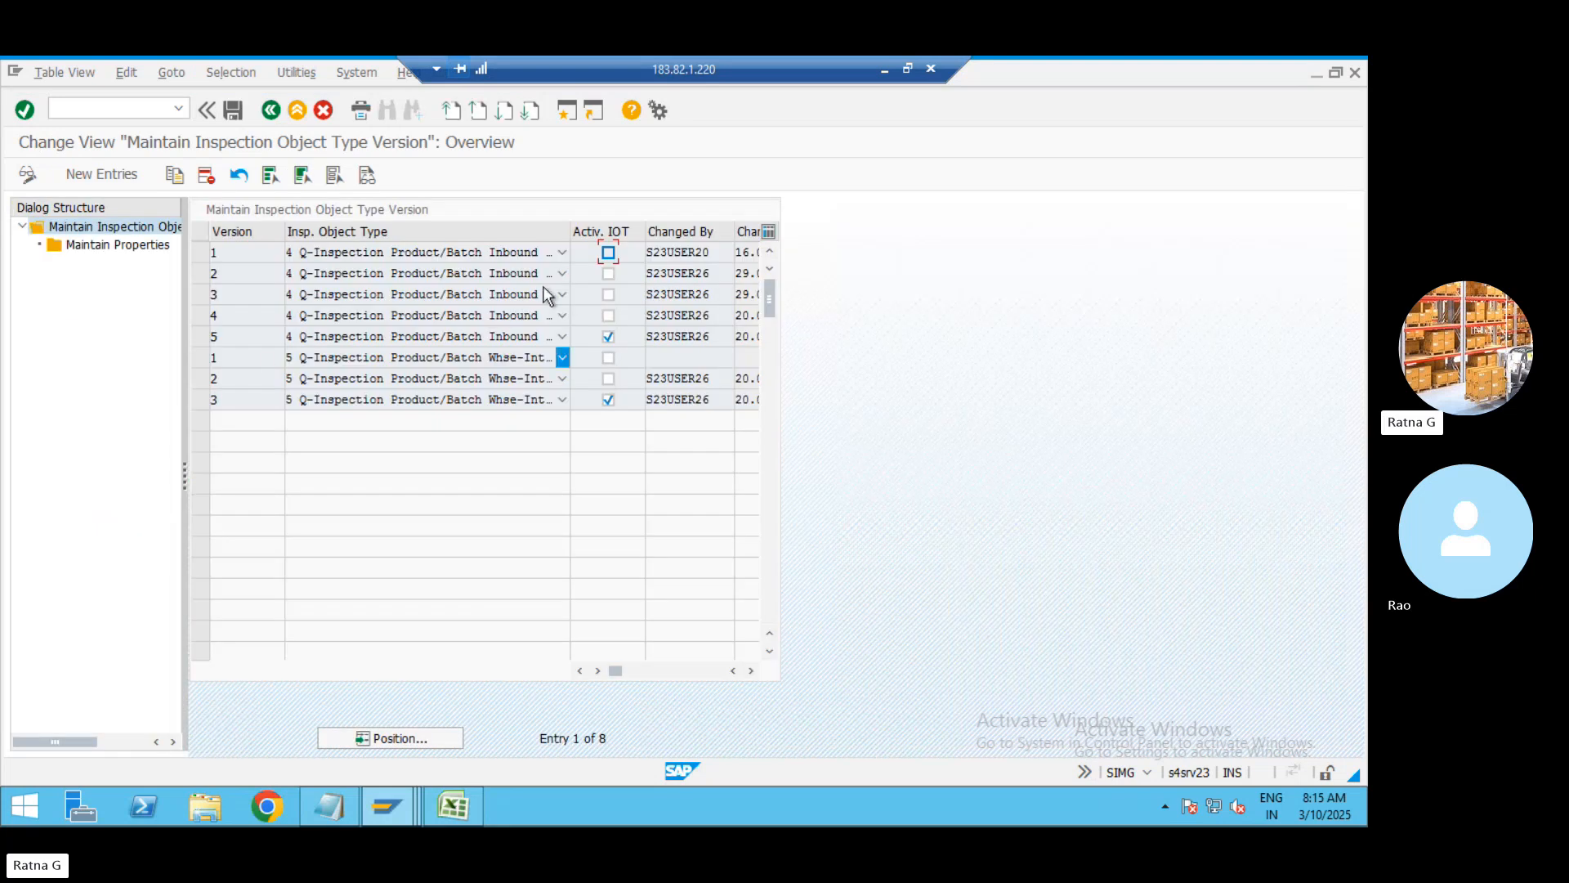
pyautogui.click(562, 253)
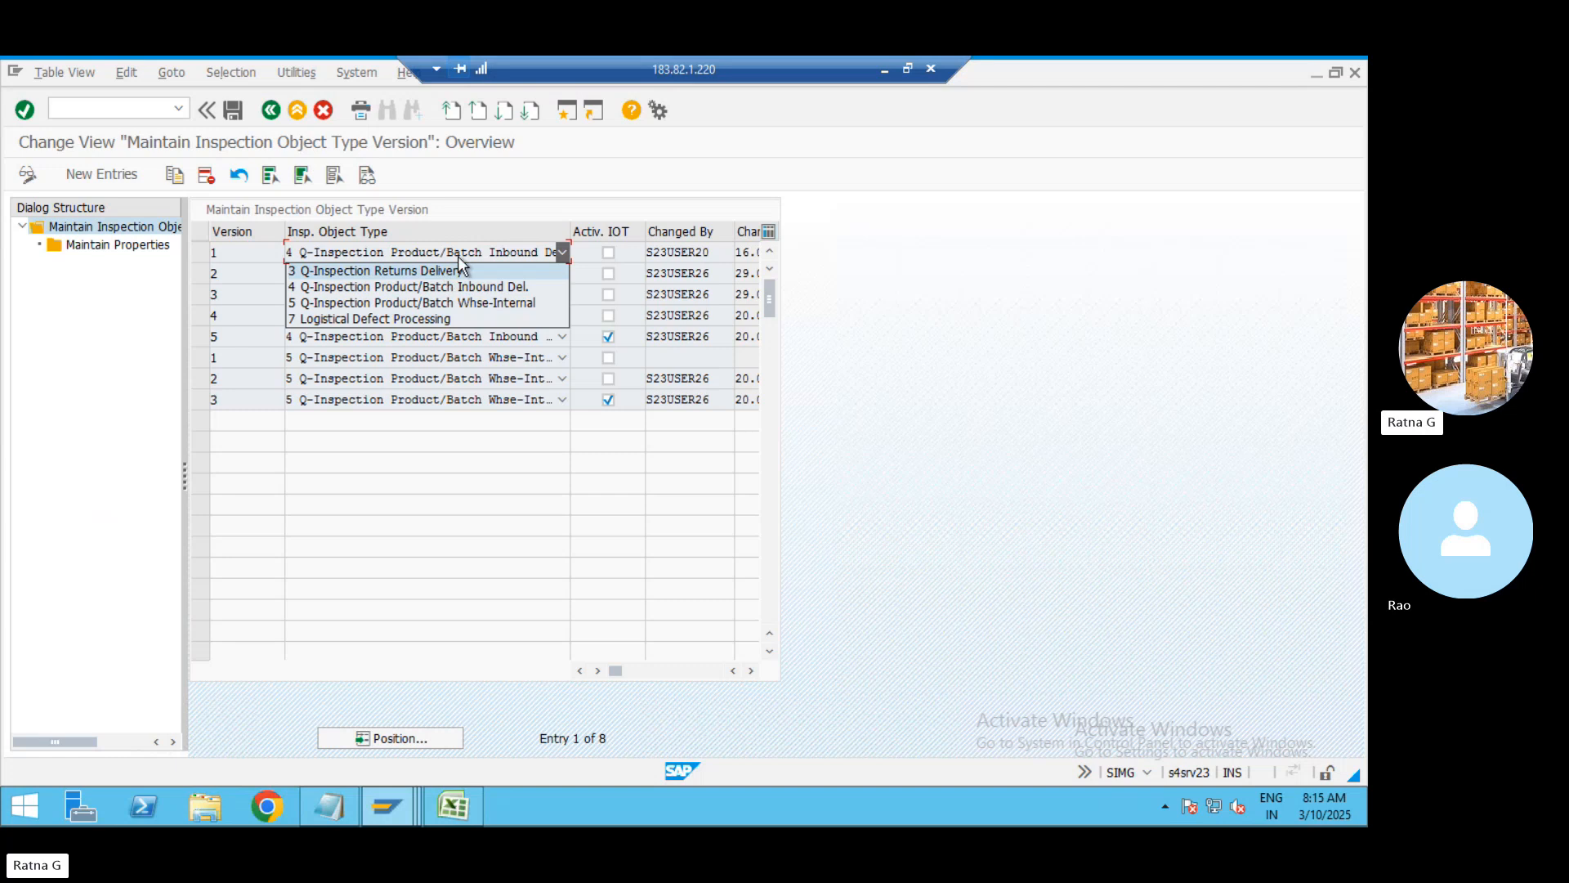
# Open a new session and start BC set activation with transaction scpr20
pyautogui.click(572, 112)
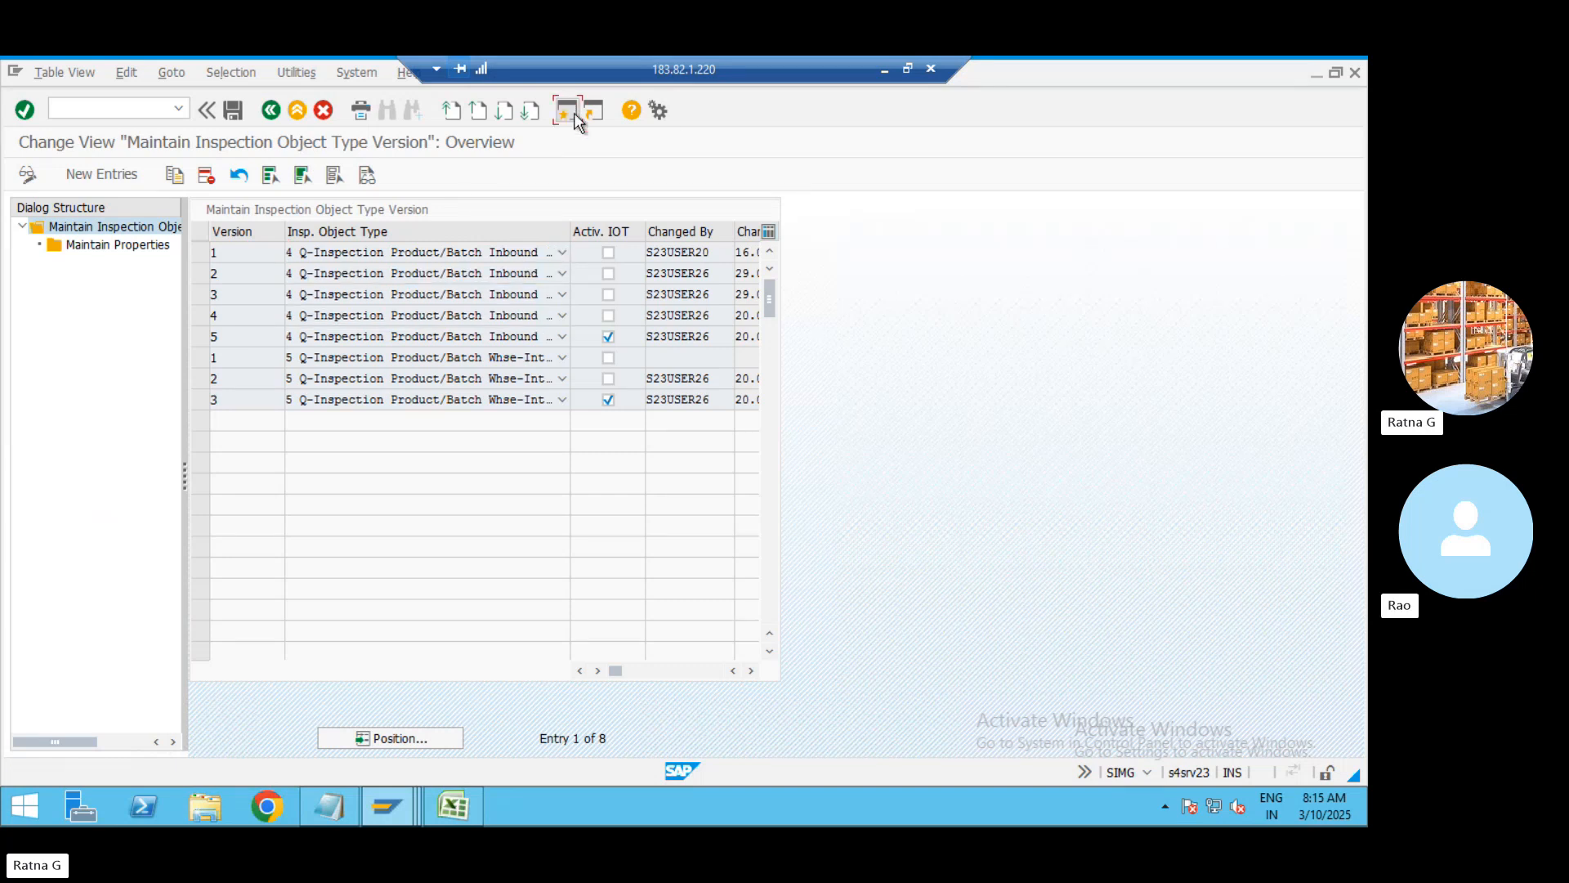
pyautogui.write('s')
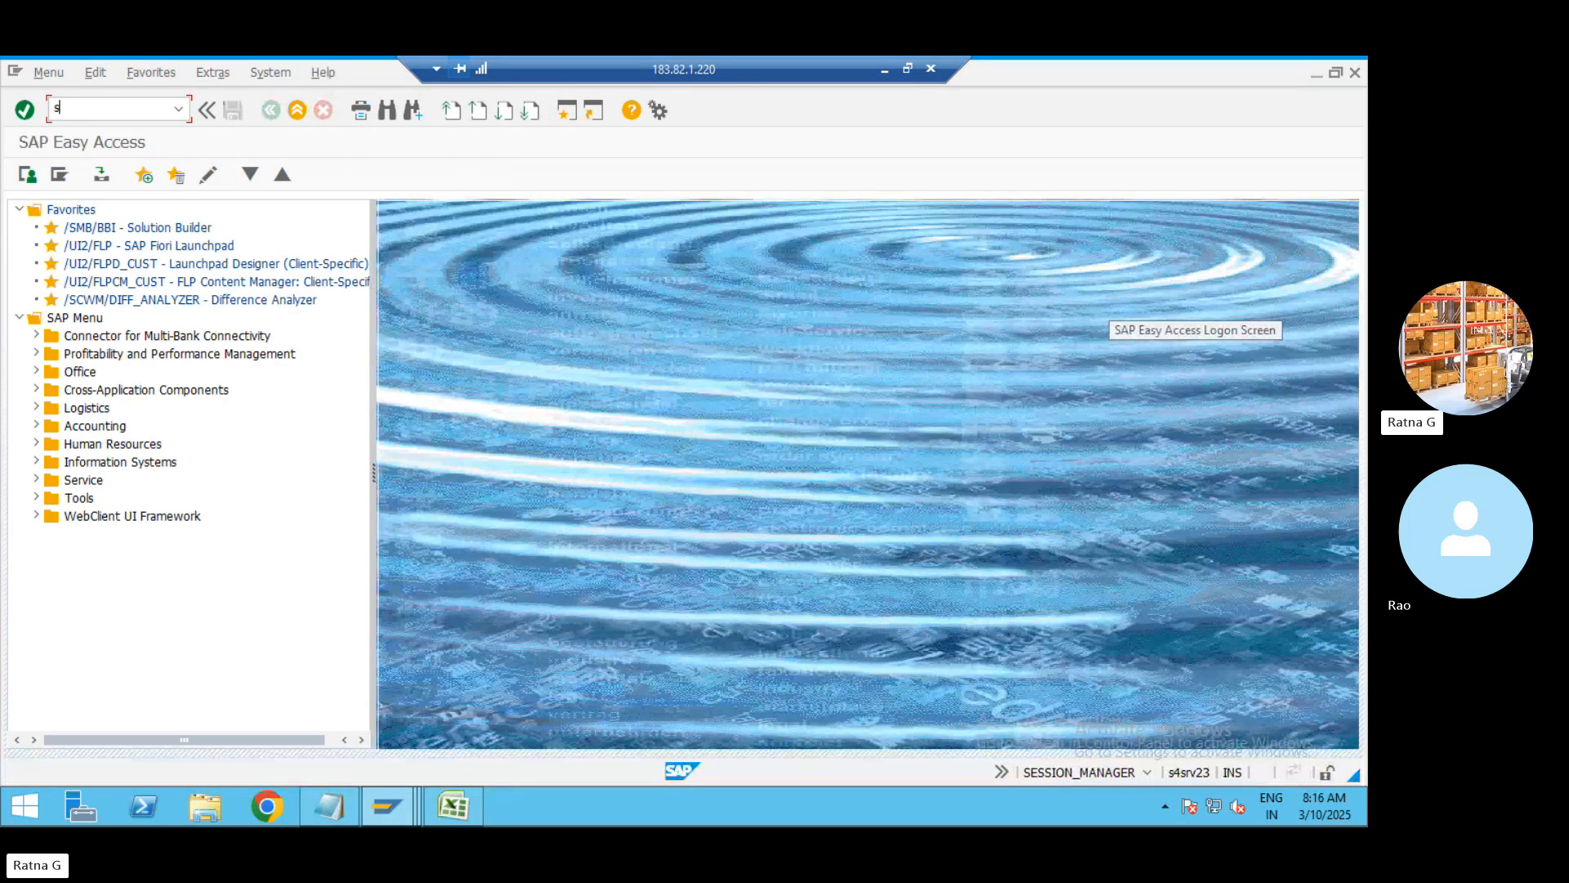
pyautogui.write('cpr20')
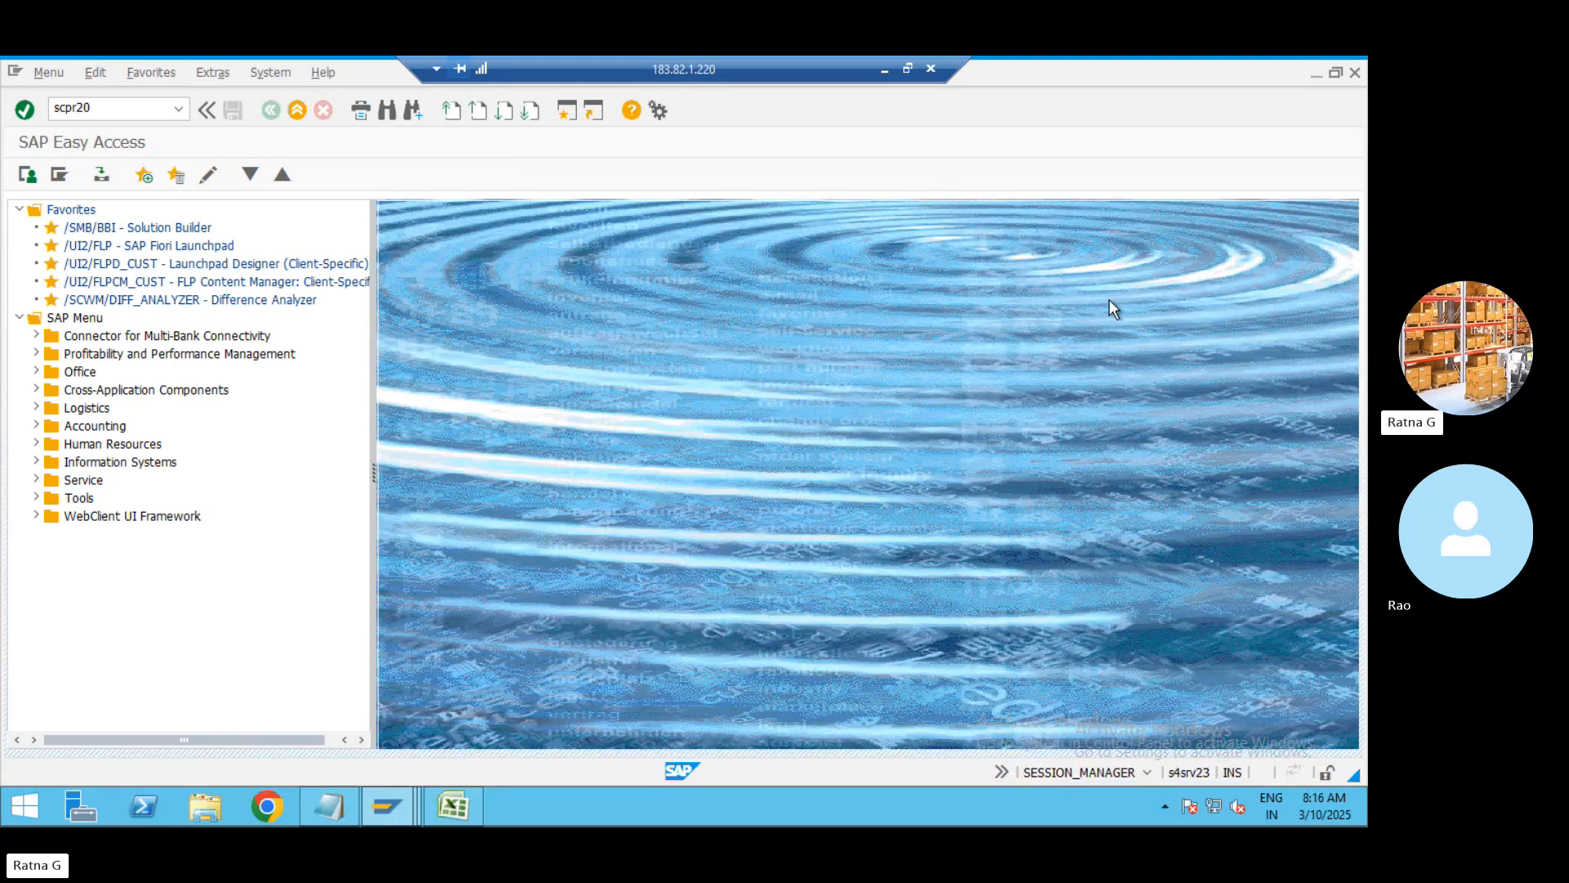
pyautogui.press('Return')
# Search the BC sets for /SCWM/QM* and choose the Quality Management set /SCWM/QM
pyautogui.write('/scwm')
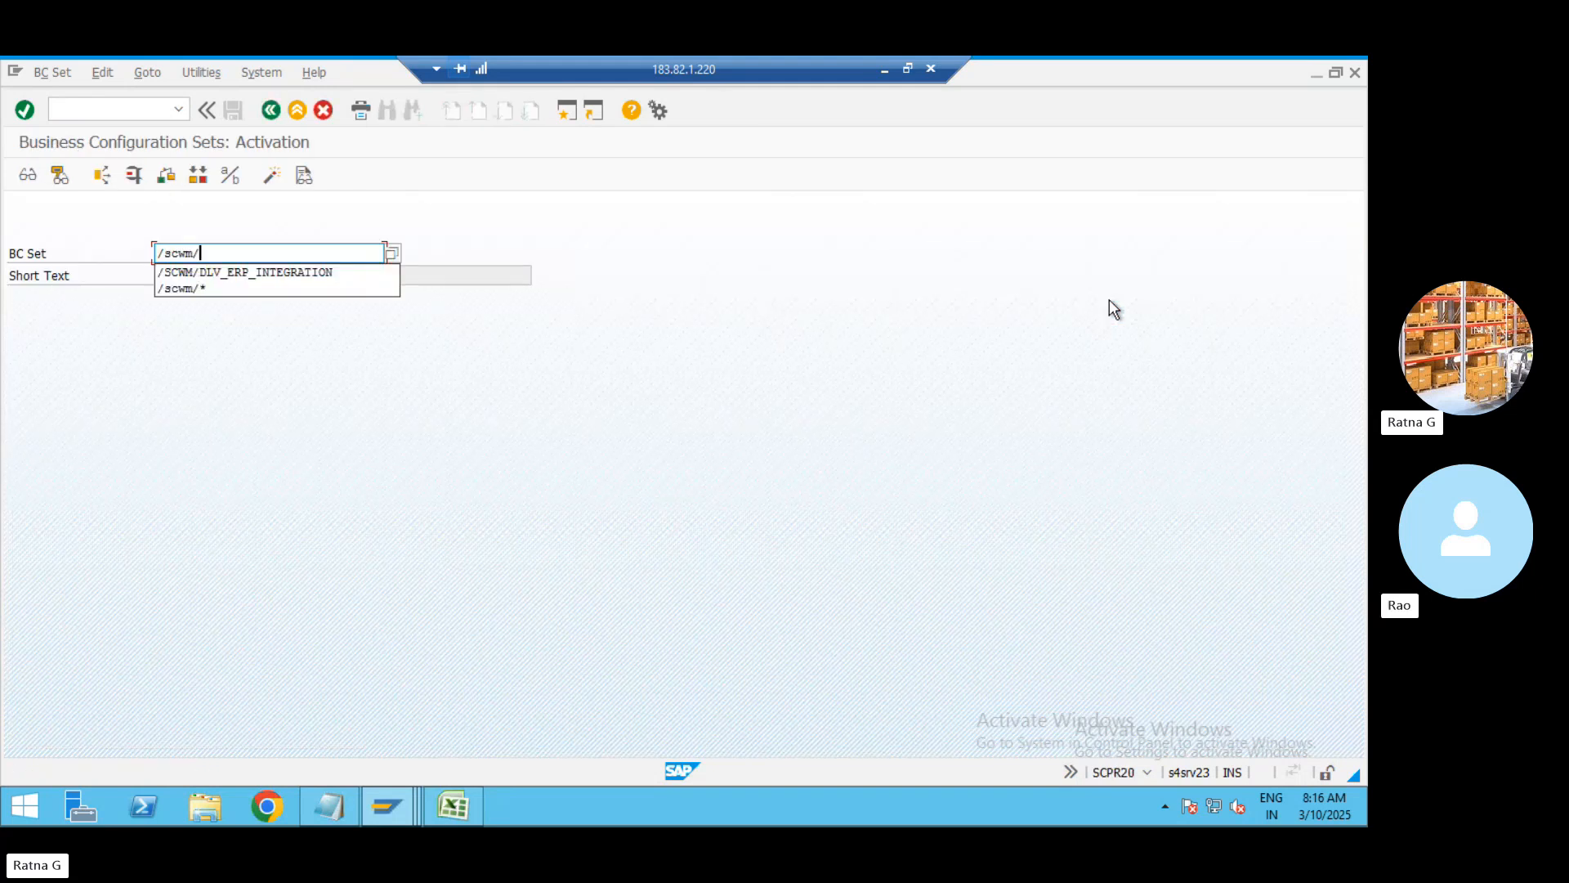
pyautogui.write('/QM')
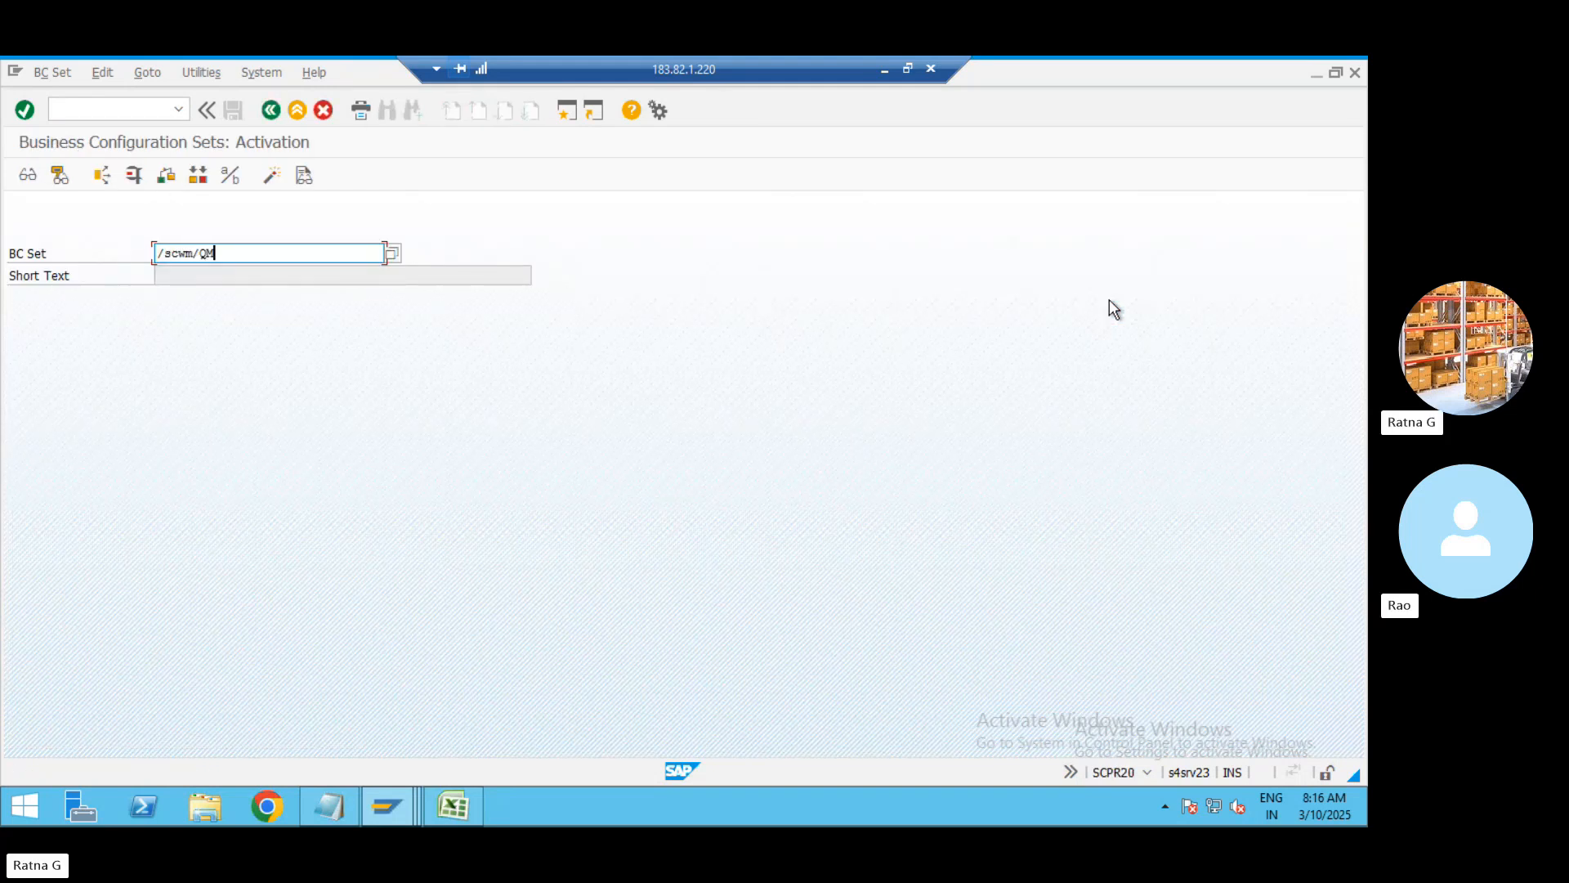
pyautogui.write('*')
pyautogui.click(392, 254)
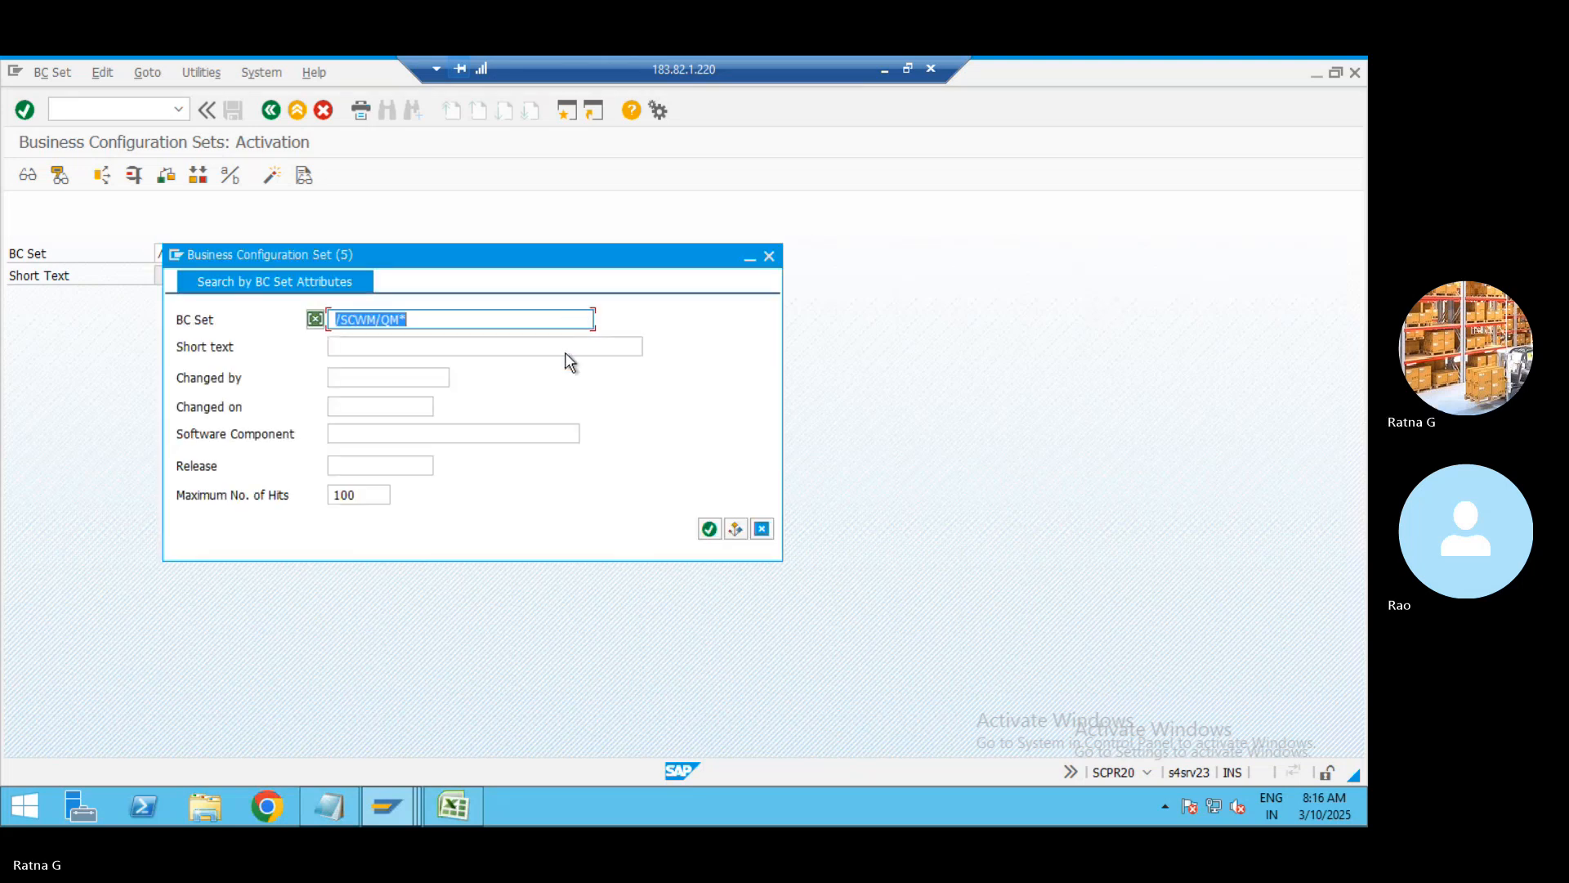
pyautogui.click(710, 529)
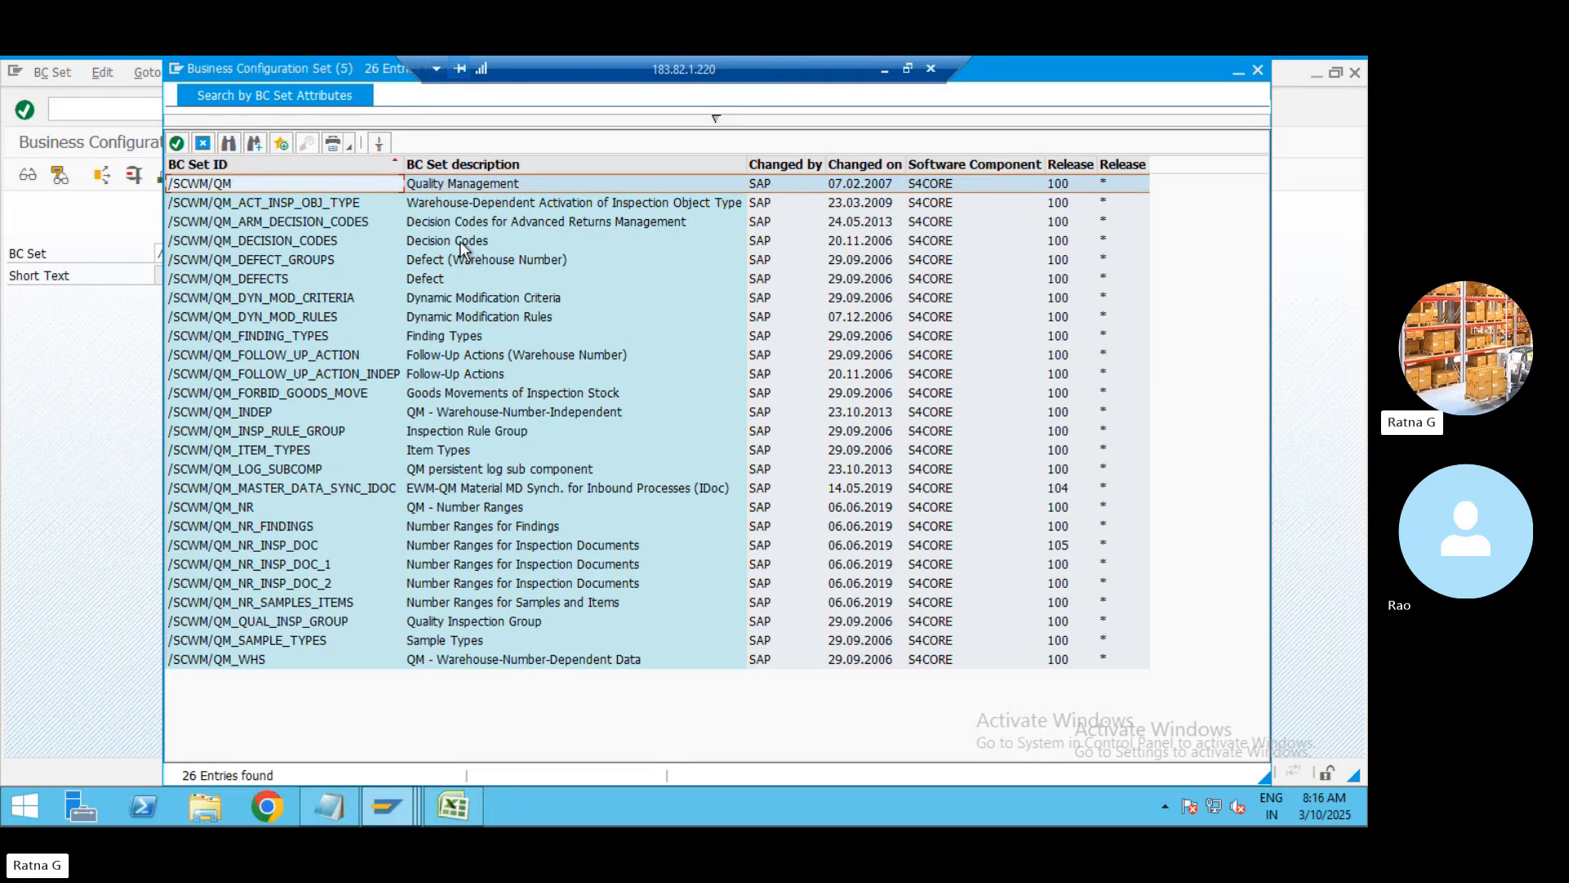
pyautogui.click(443, 186)
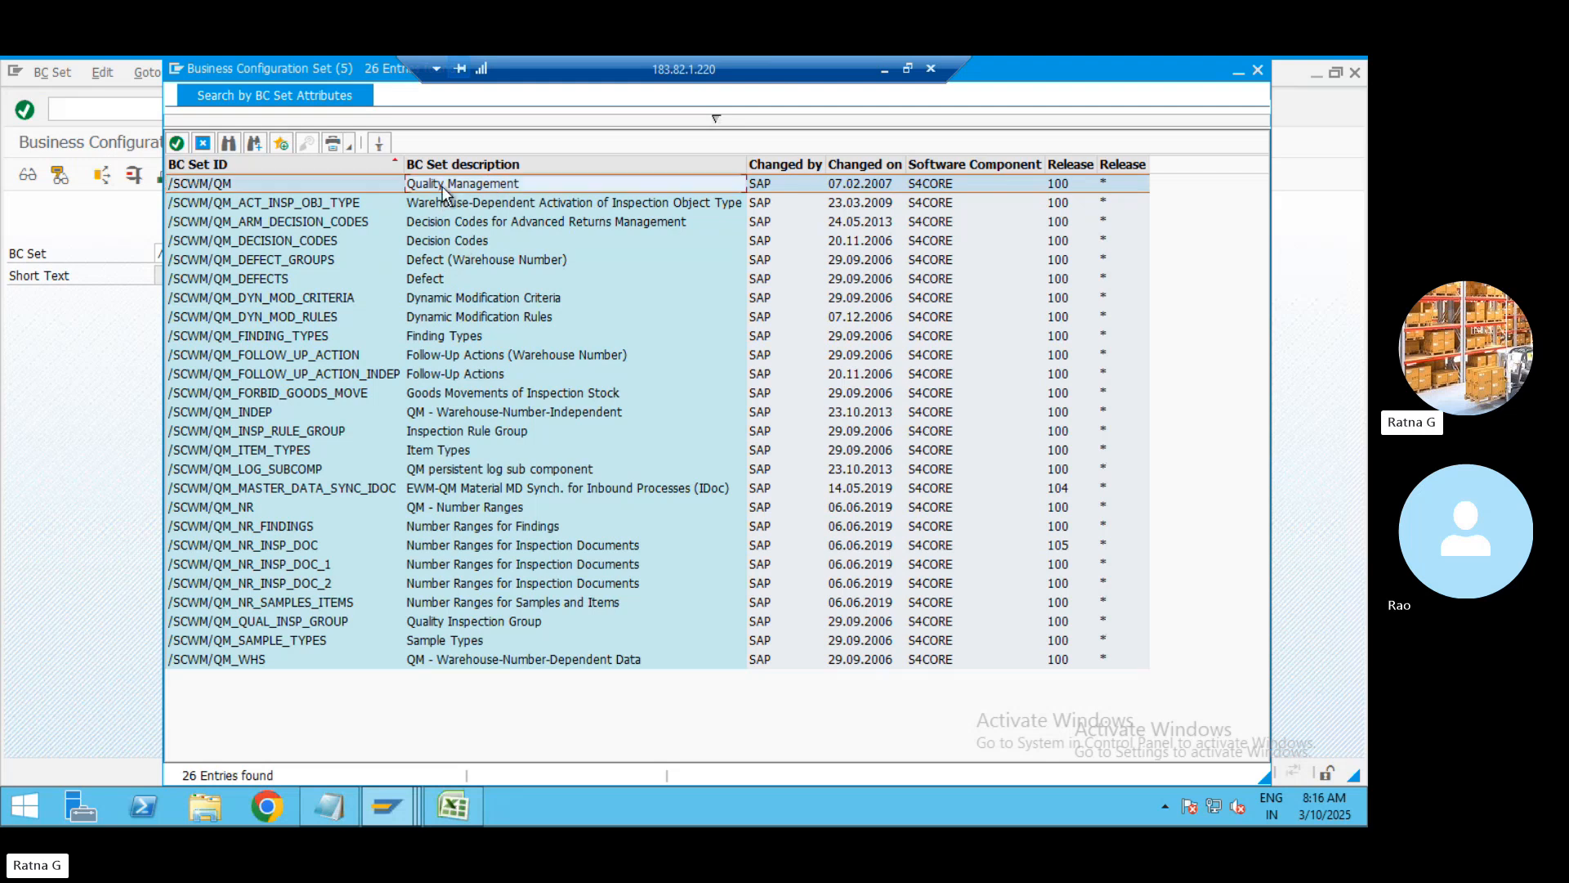
pyautogui.doubleClick(444, 186)
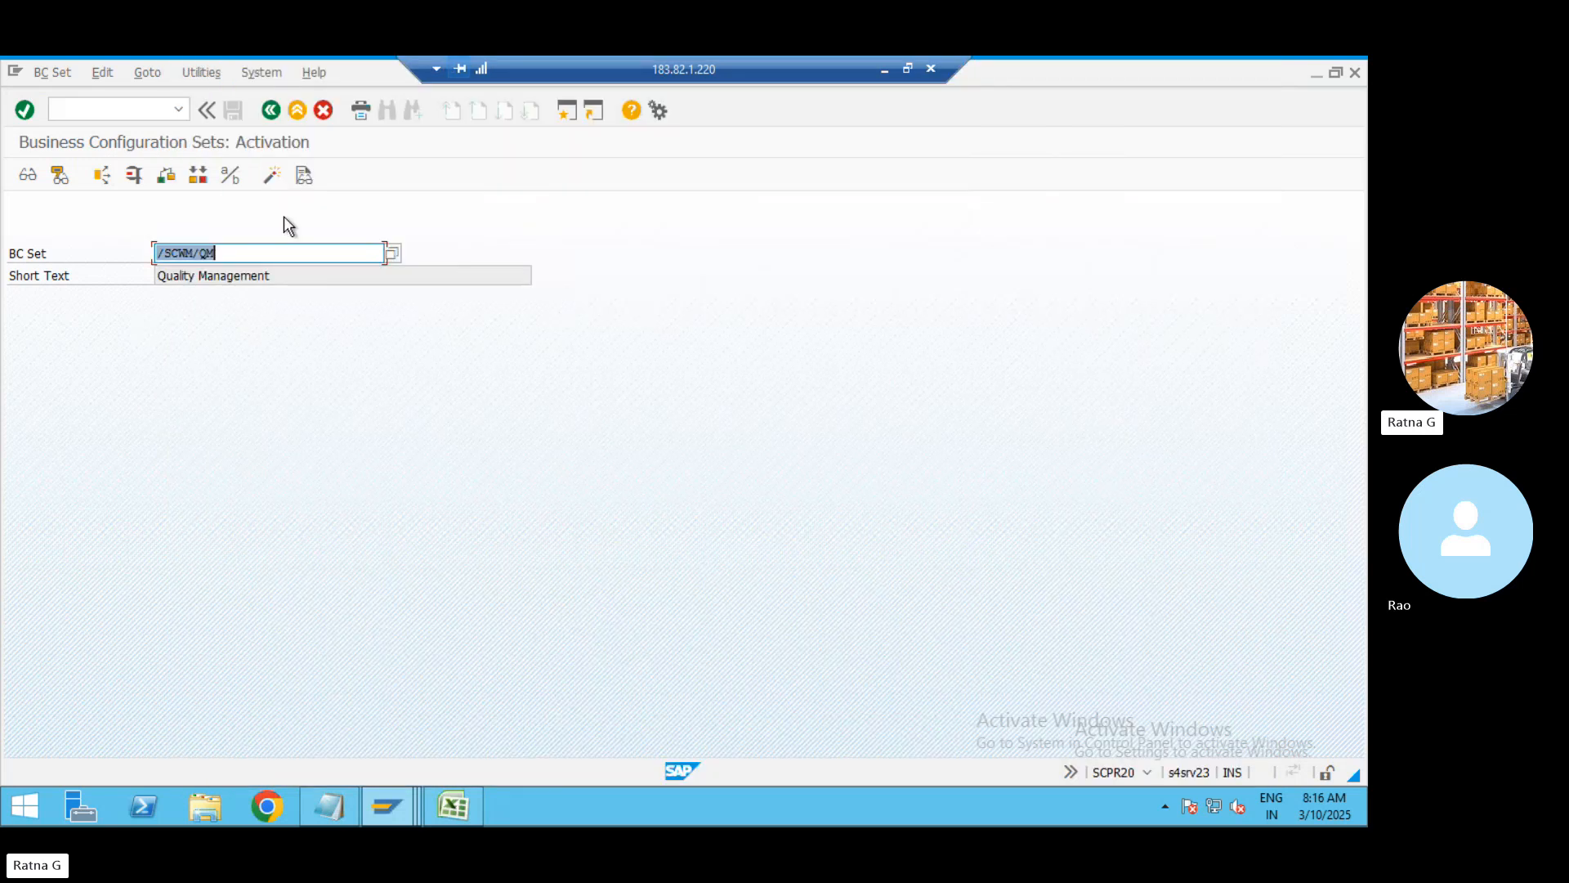
# Read the documentation of BC set /SCWM/QM, close it and display the set's structure
pyautogui.click(59, 176)
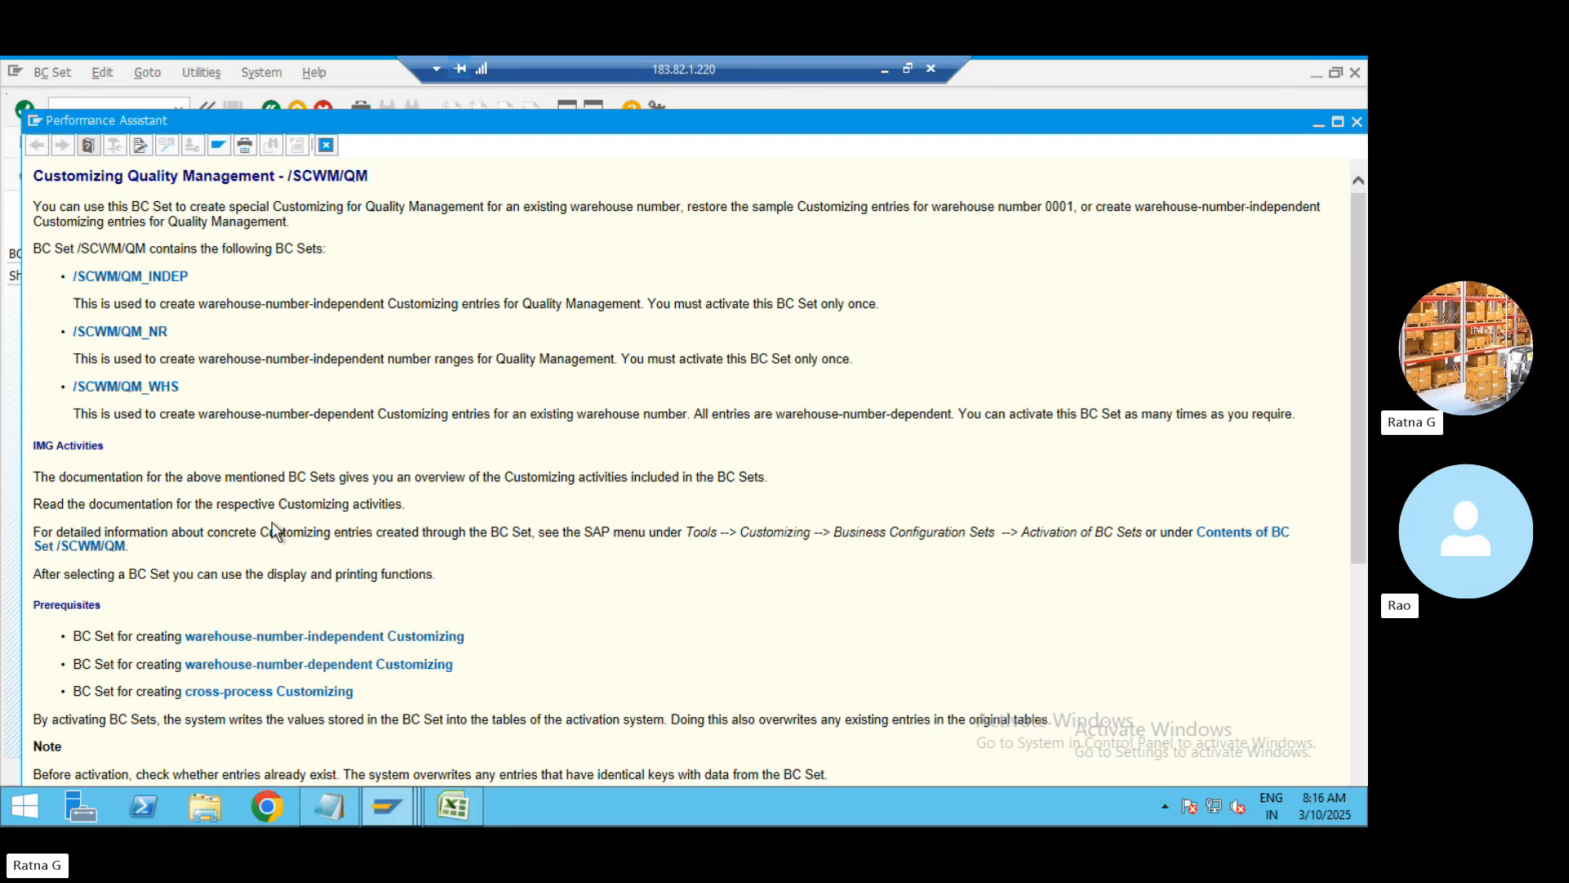
pyautogui.click(323, 148)
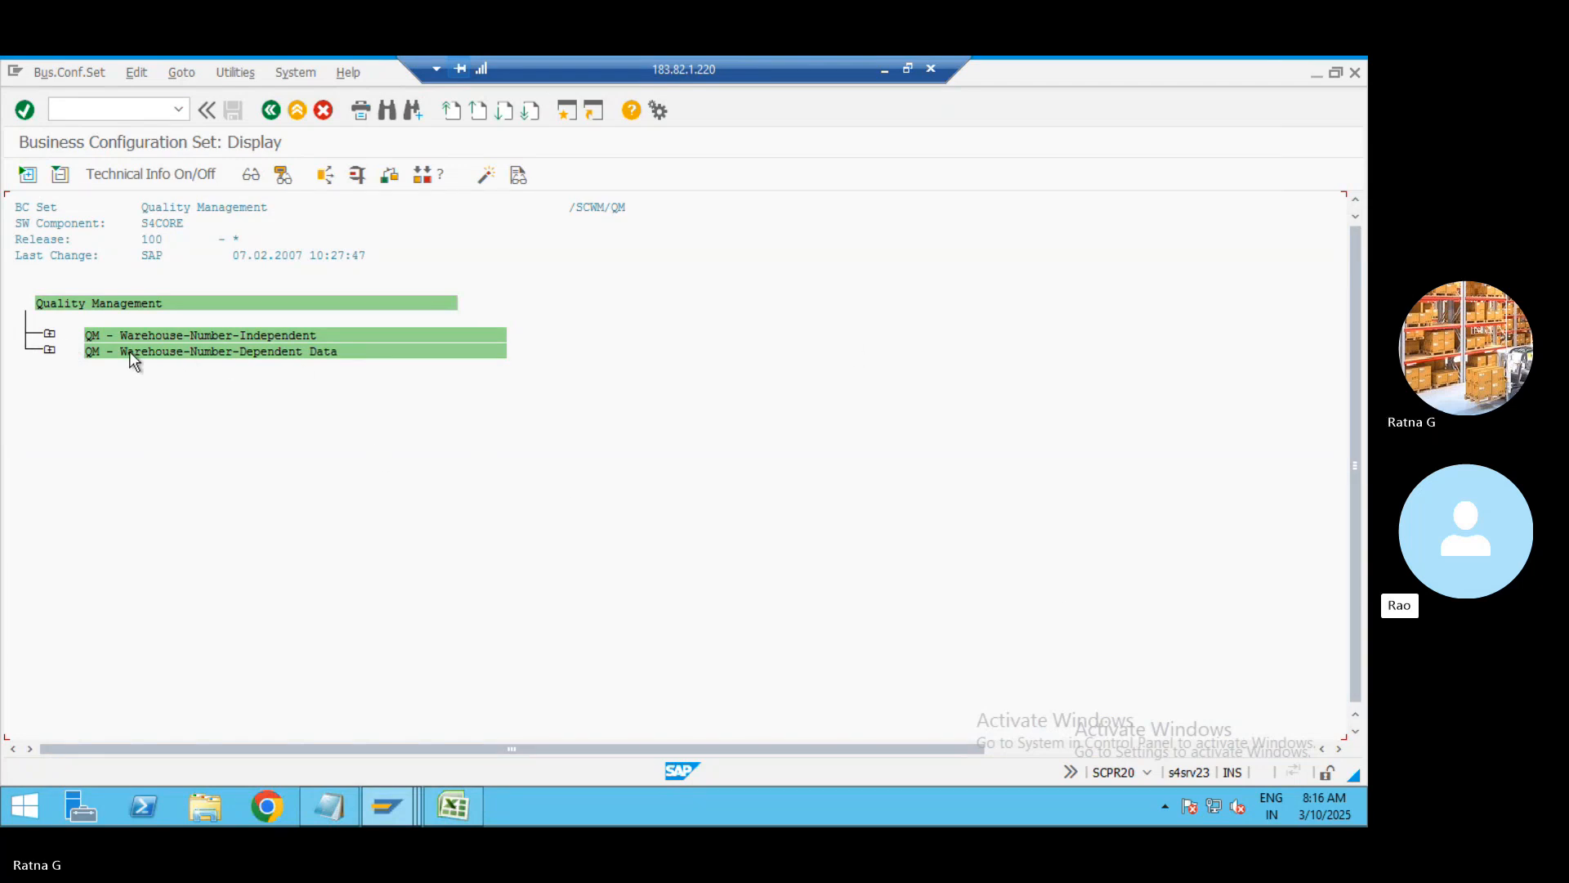
# Examine the Sample Types BC set under QM - Warehouse-Number-Independent, including its IMG path and output table entries
pyautogui.click(48, 338)
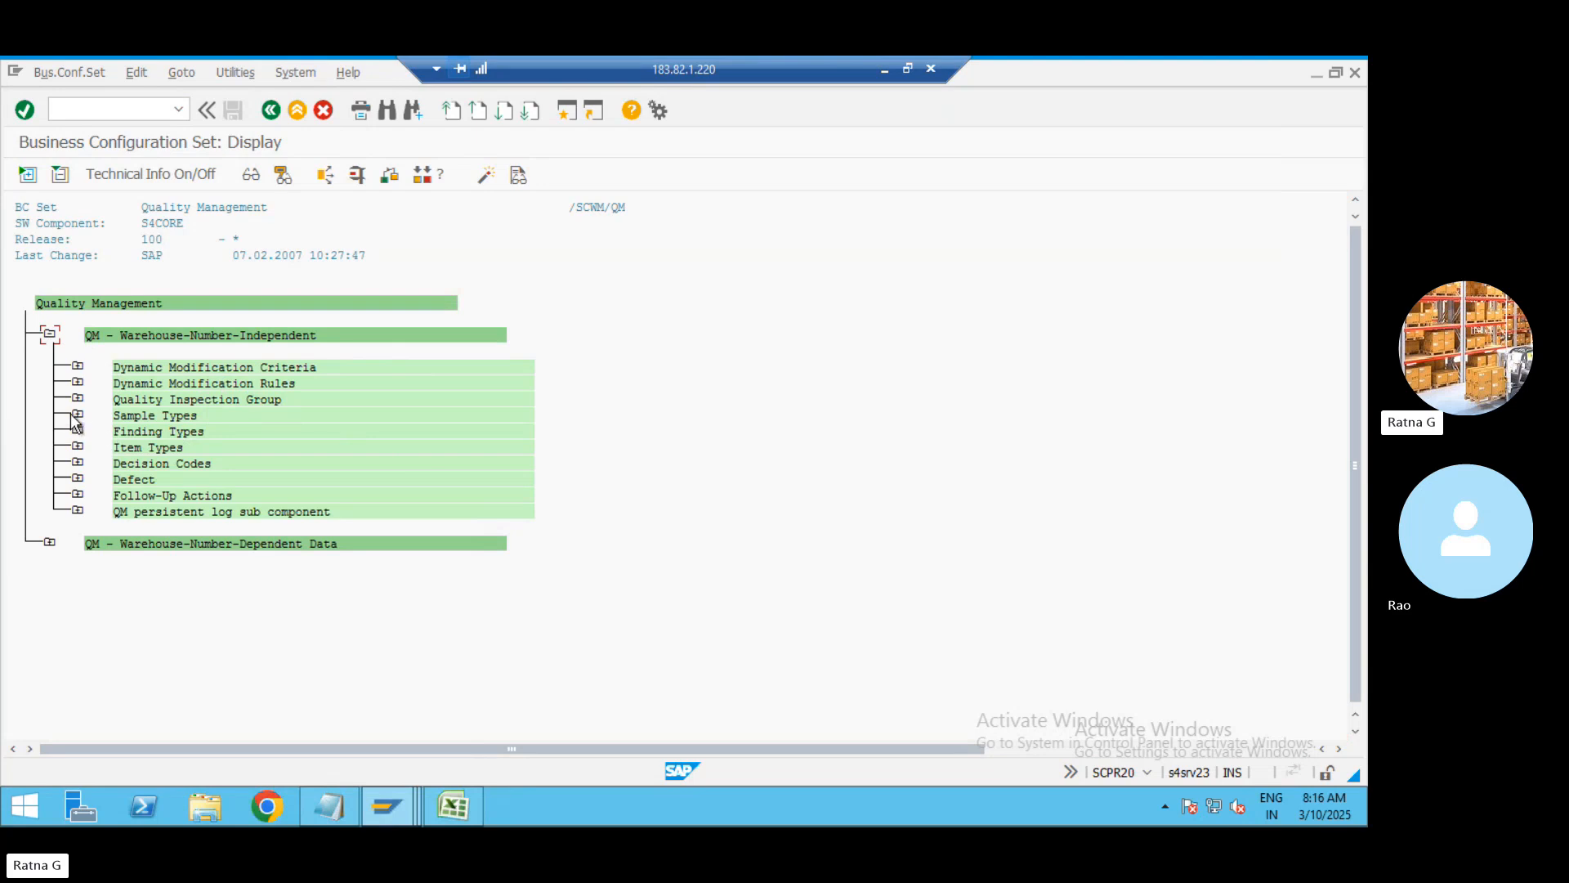
pyautogui.doubleClick(122, 417)
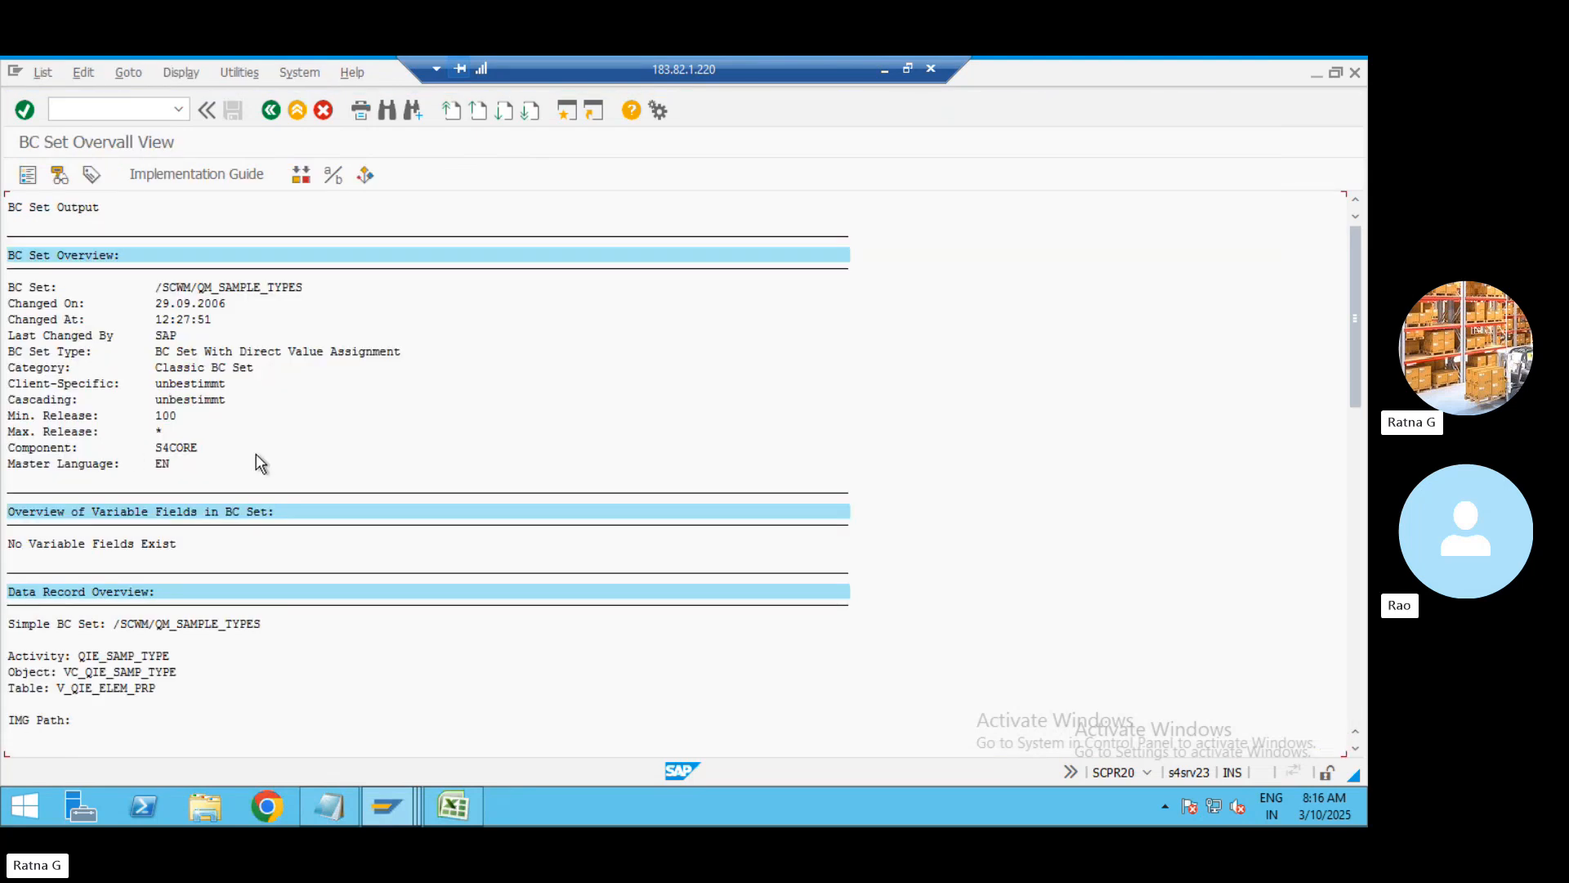
pyautogui.scroll(-3, 307, 596)
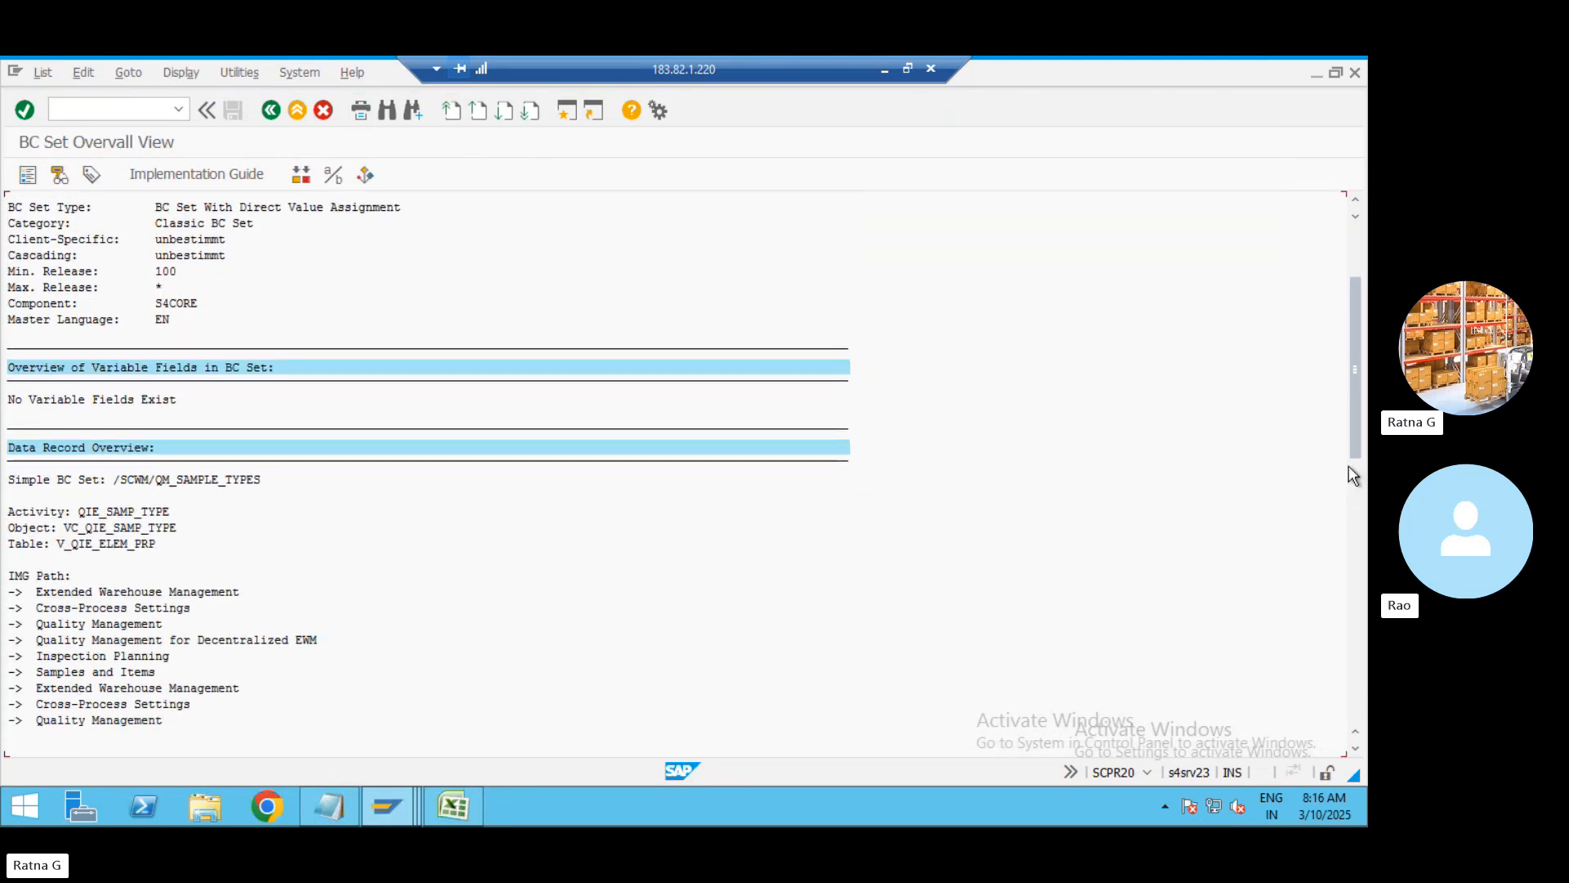
pyautogui.moveTo(1355, 418); pyautogui.dragTo(1357, 527)
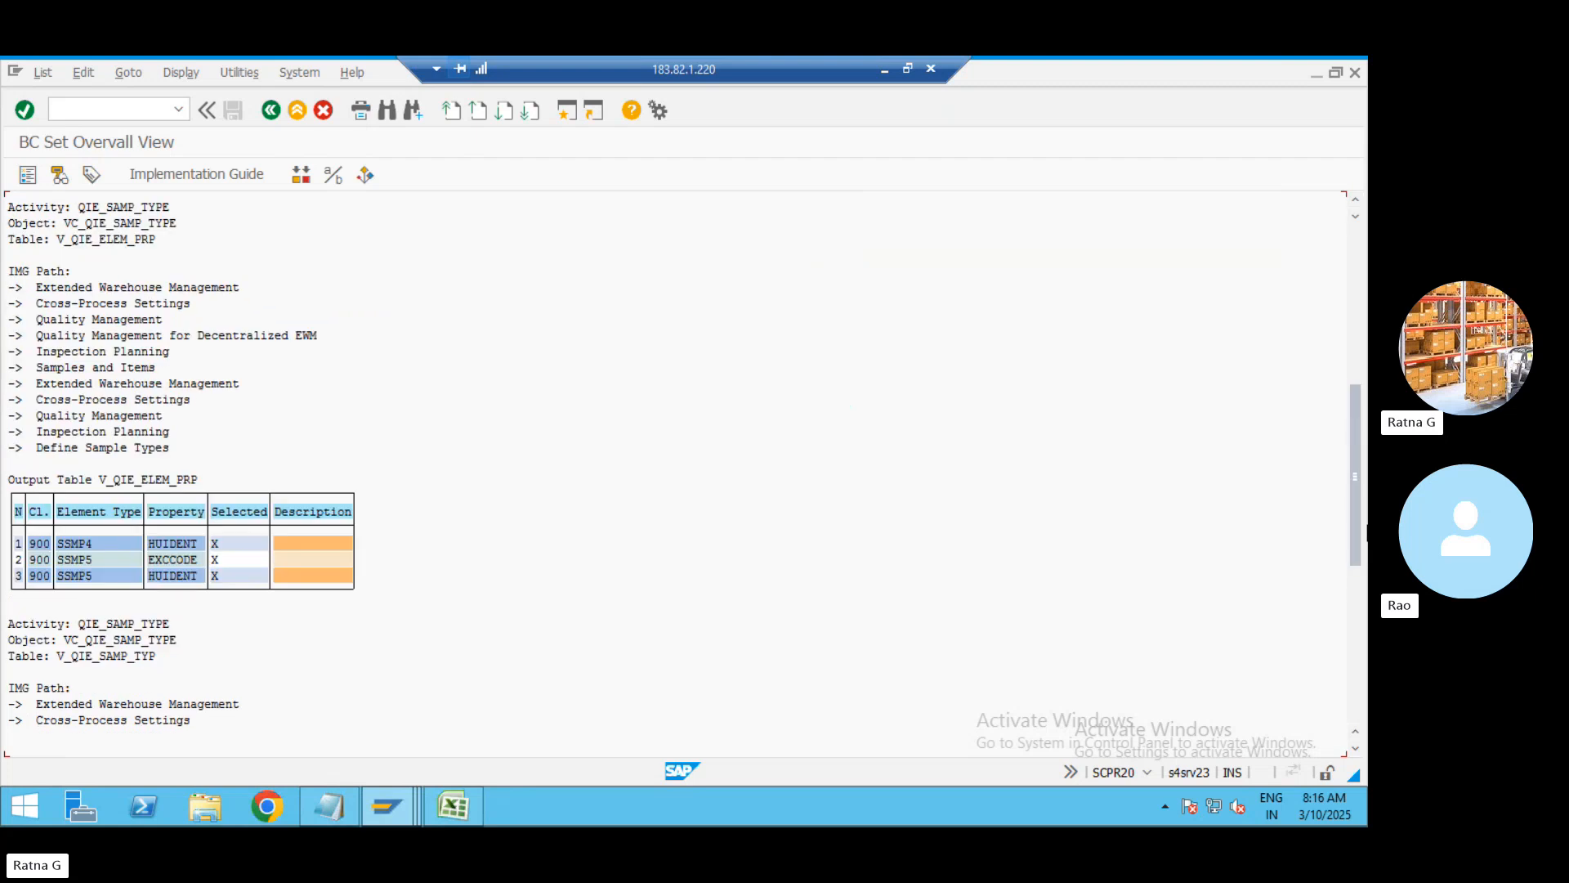
# Review the sample type definitions in output table V_QIE_SAMP_TYP and return to the Quality Management BC set structure
pyautogui.press('super+Down')
pyautogui.press('super+Right')
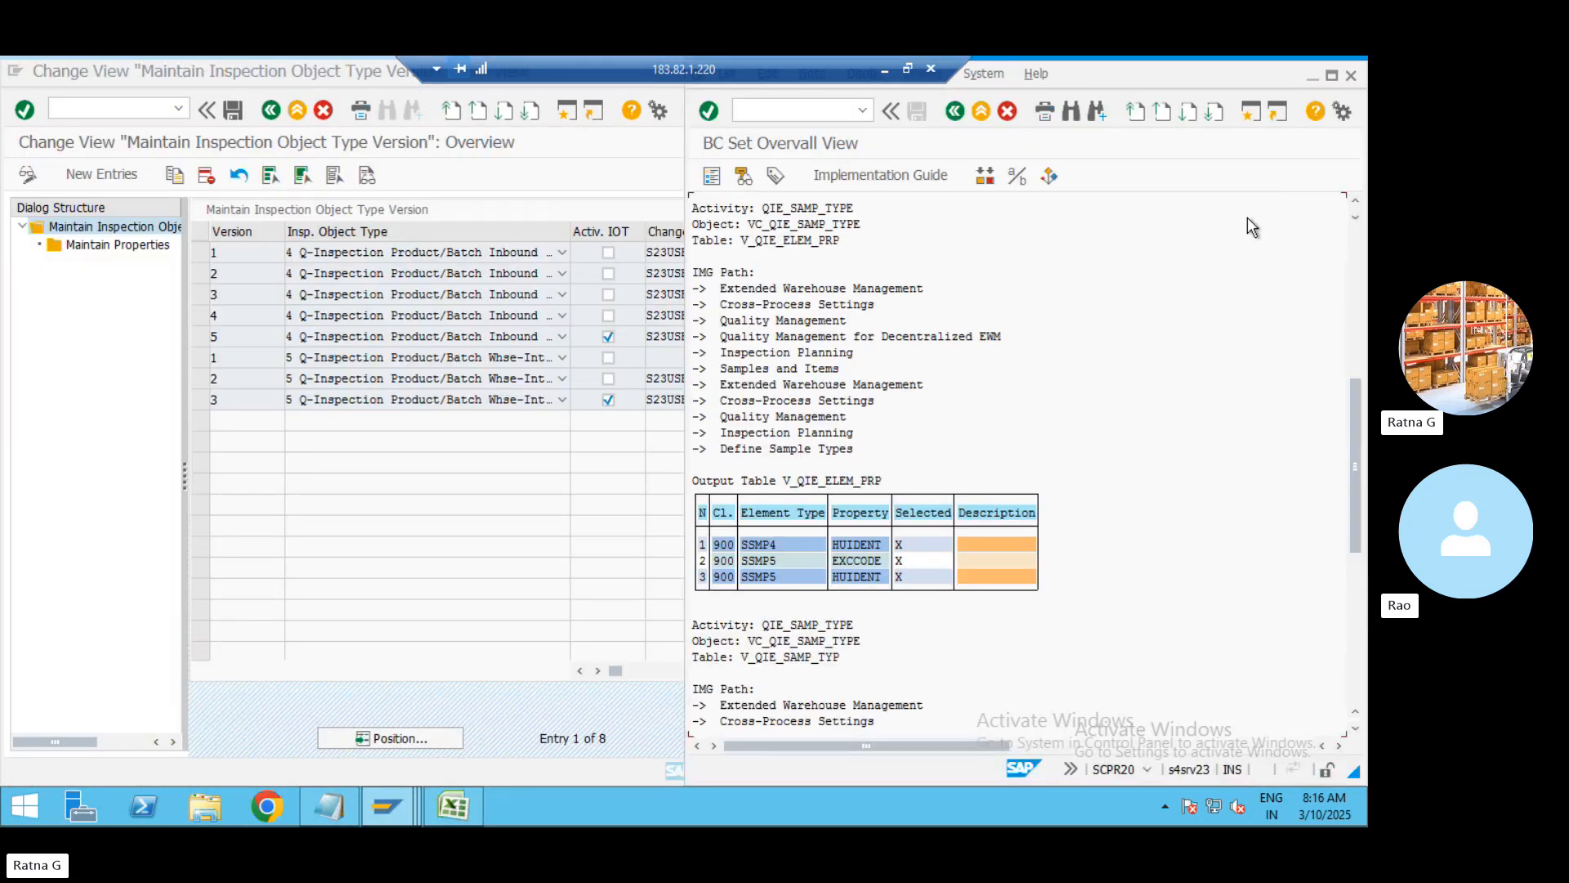
pyautogui.click(1332, 79)
pyautogui.click(1356, 669)
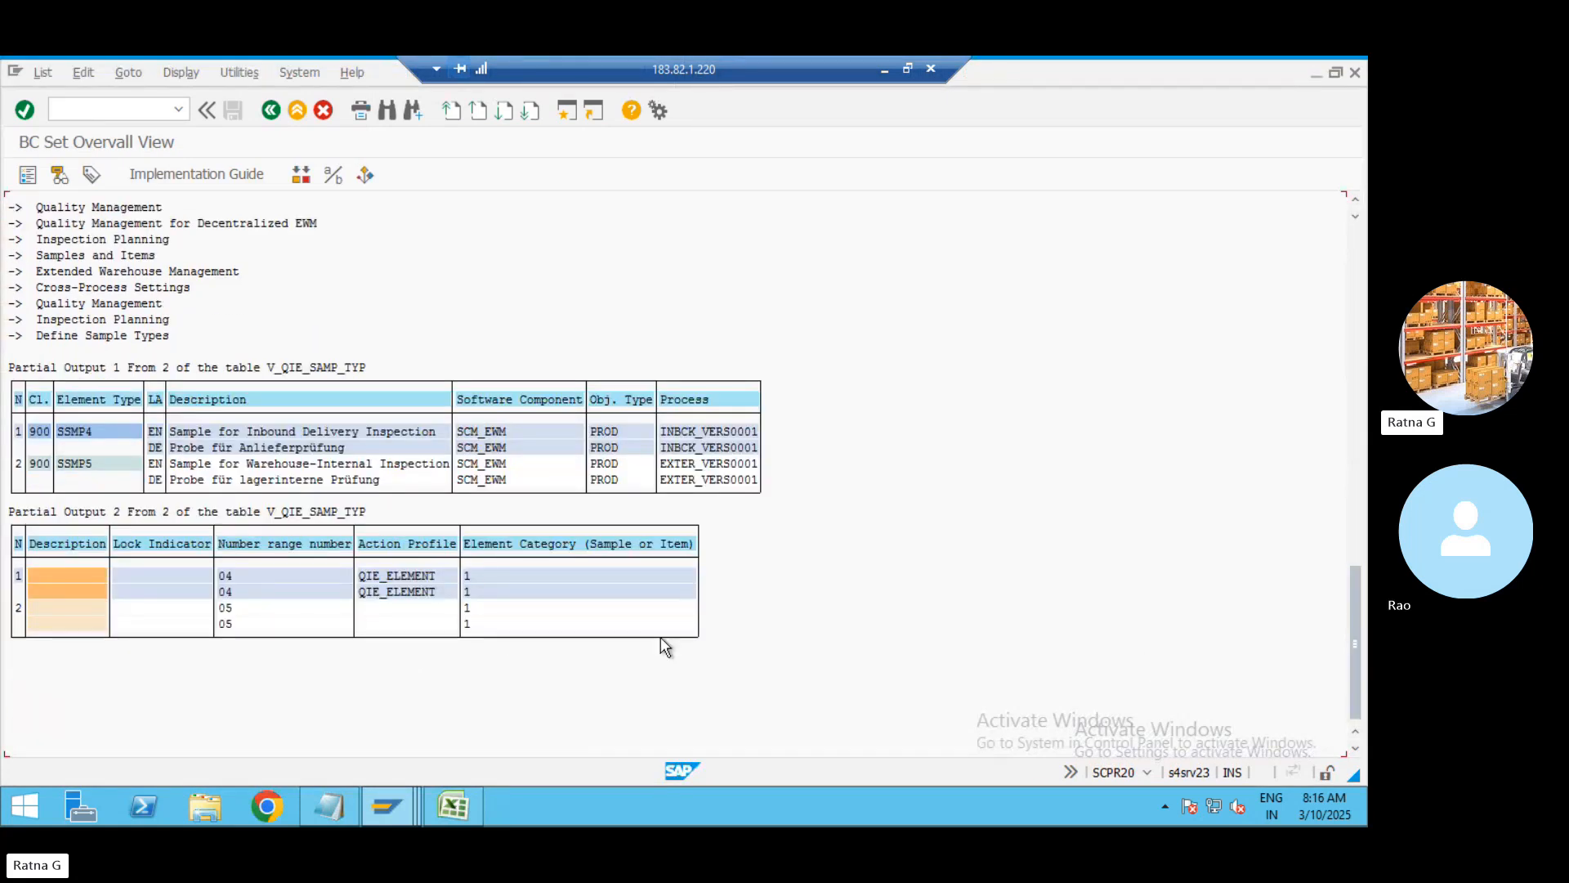
pyautogui.click(278, 113)
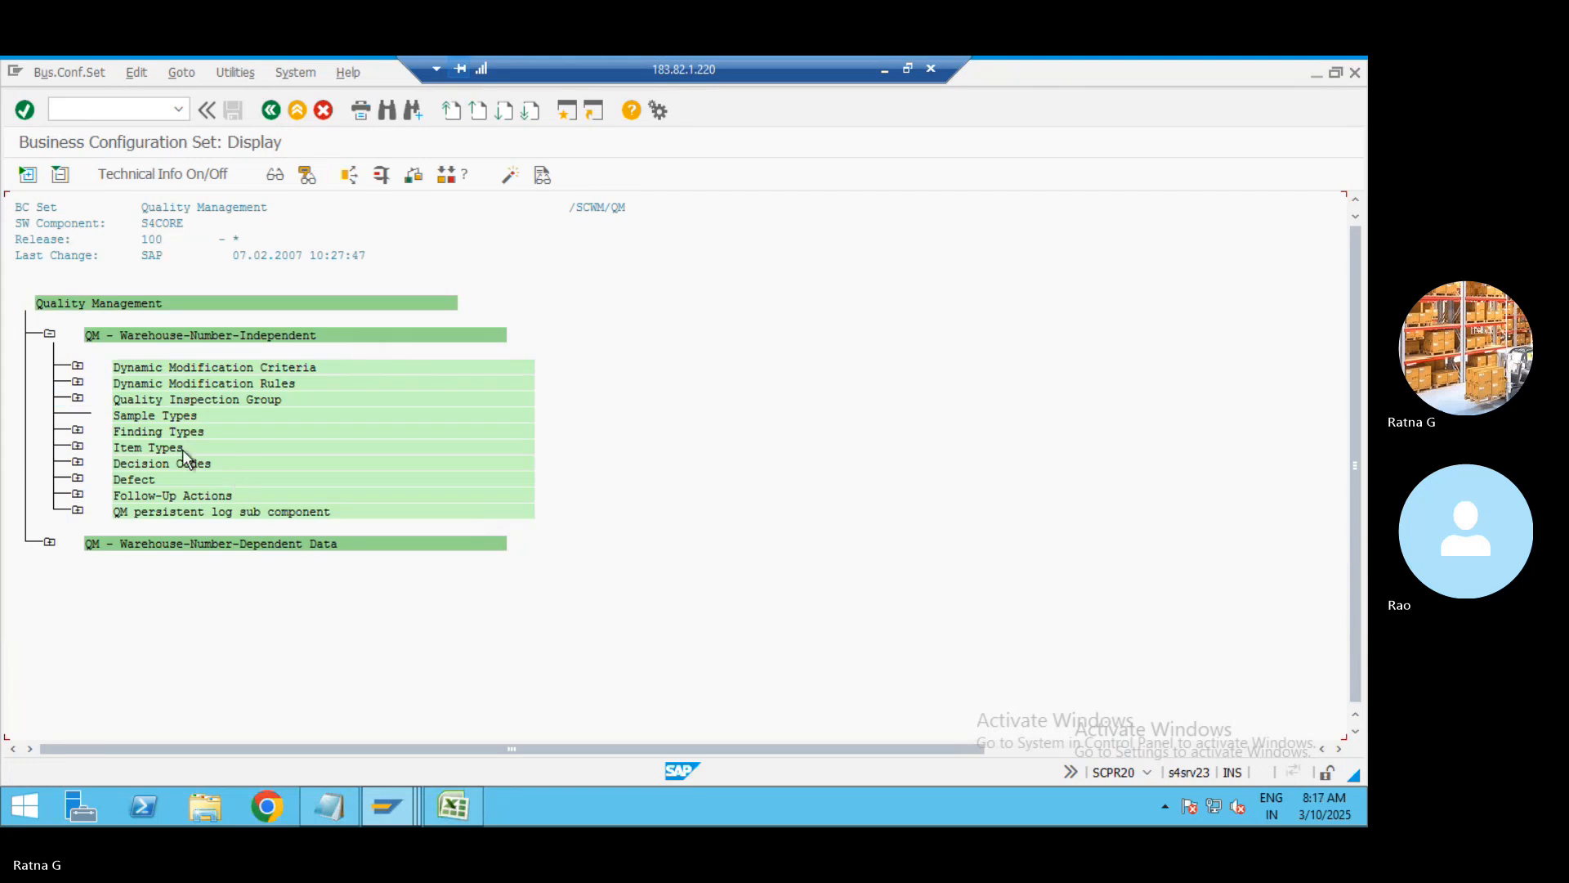
# Collapse QM - Warehouse-Number-Independent and expand QM - Warehouse-Number-Dependent Data in the BC set structure
pyautogui.click(77, 412)
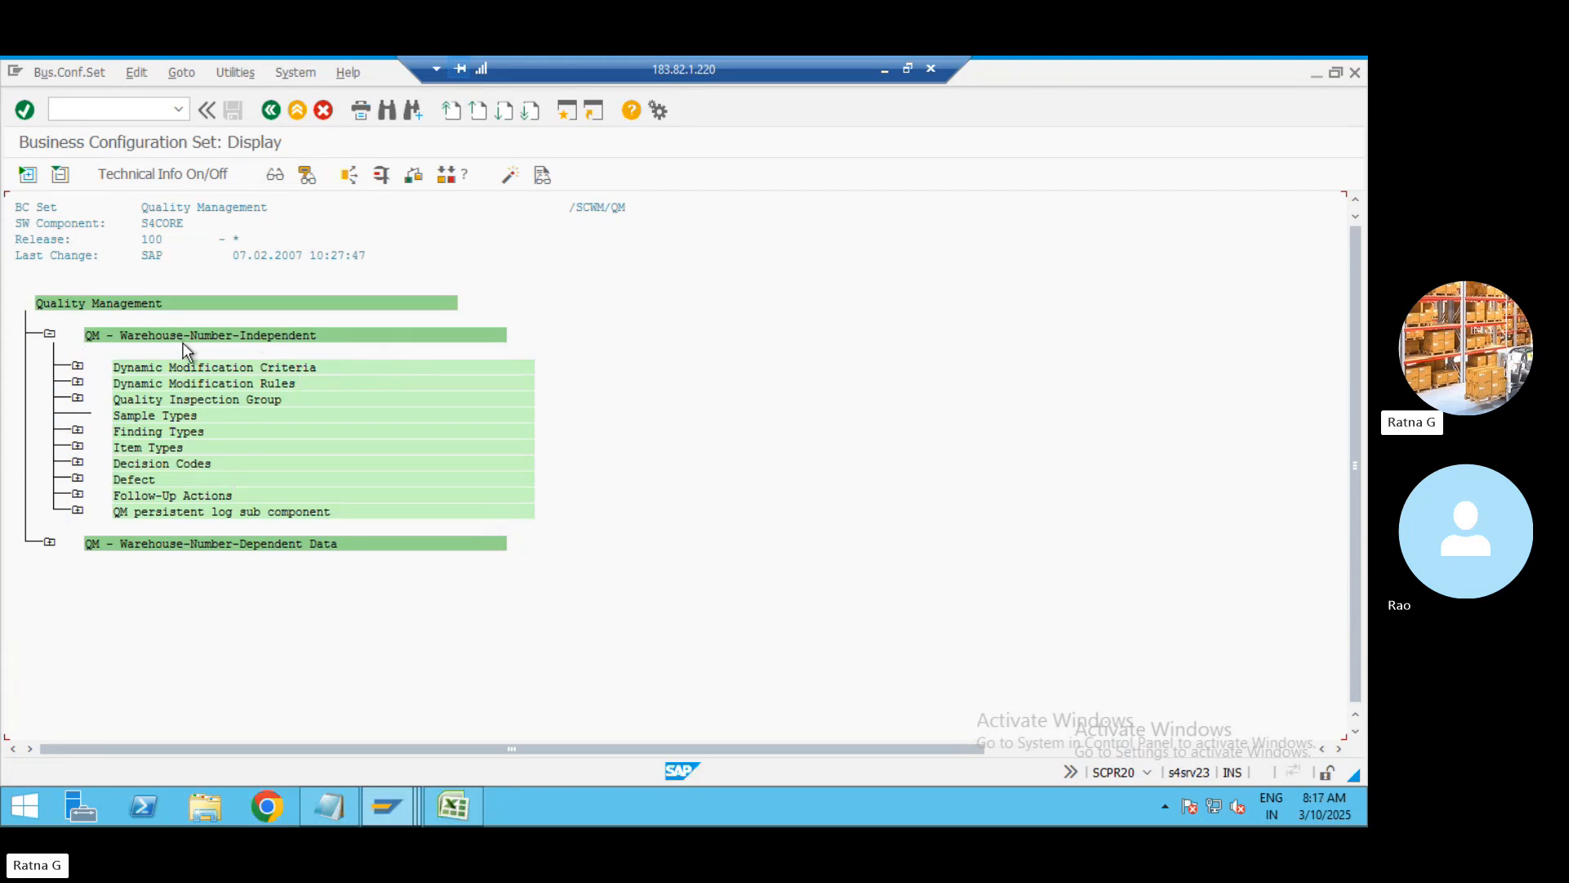
pyautogui.click(50, 335)
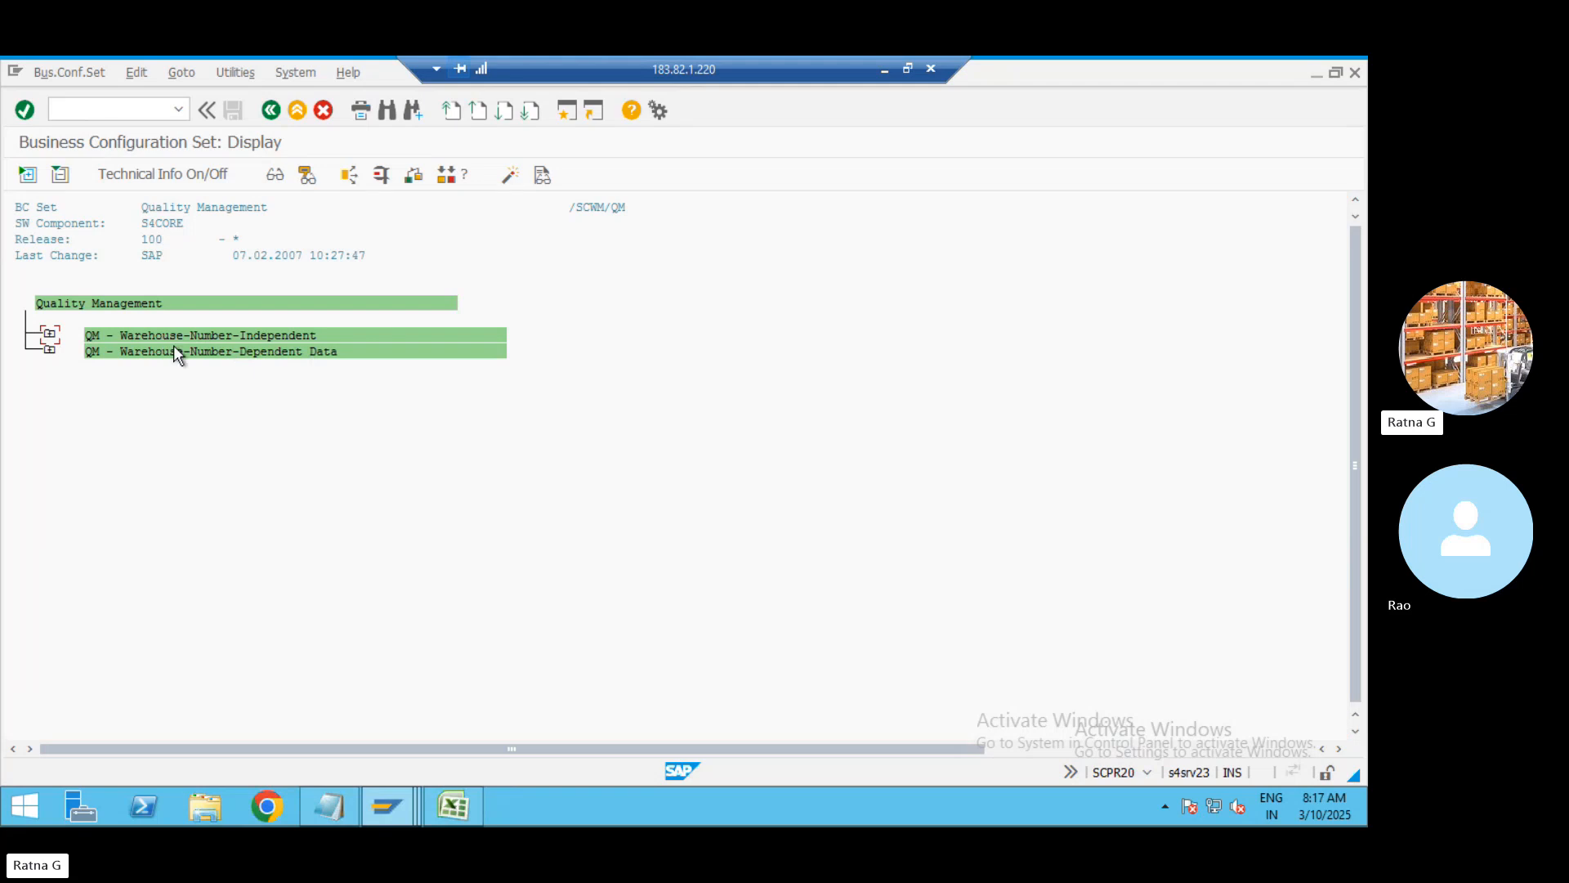
pyautogui.click(48, 350)
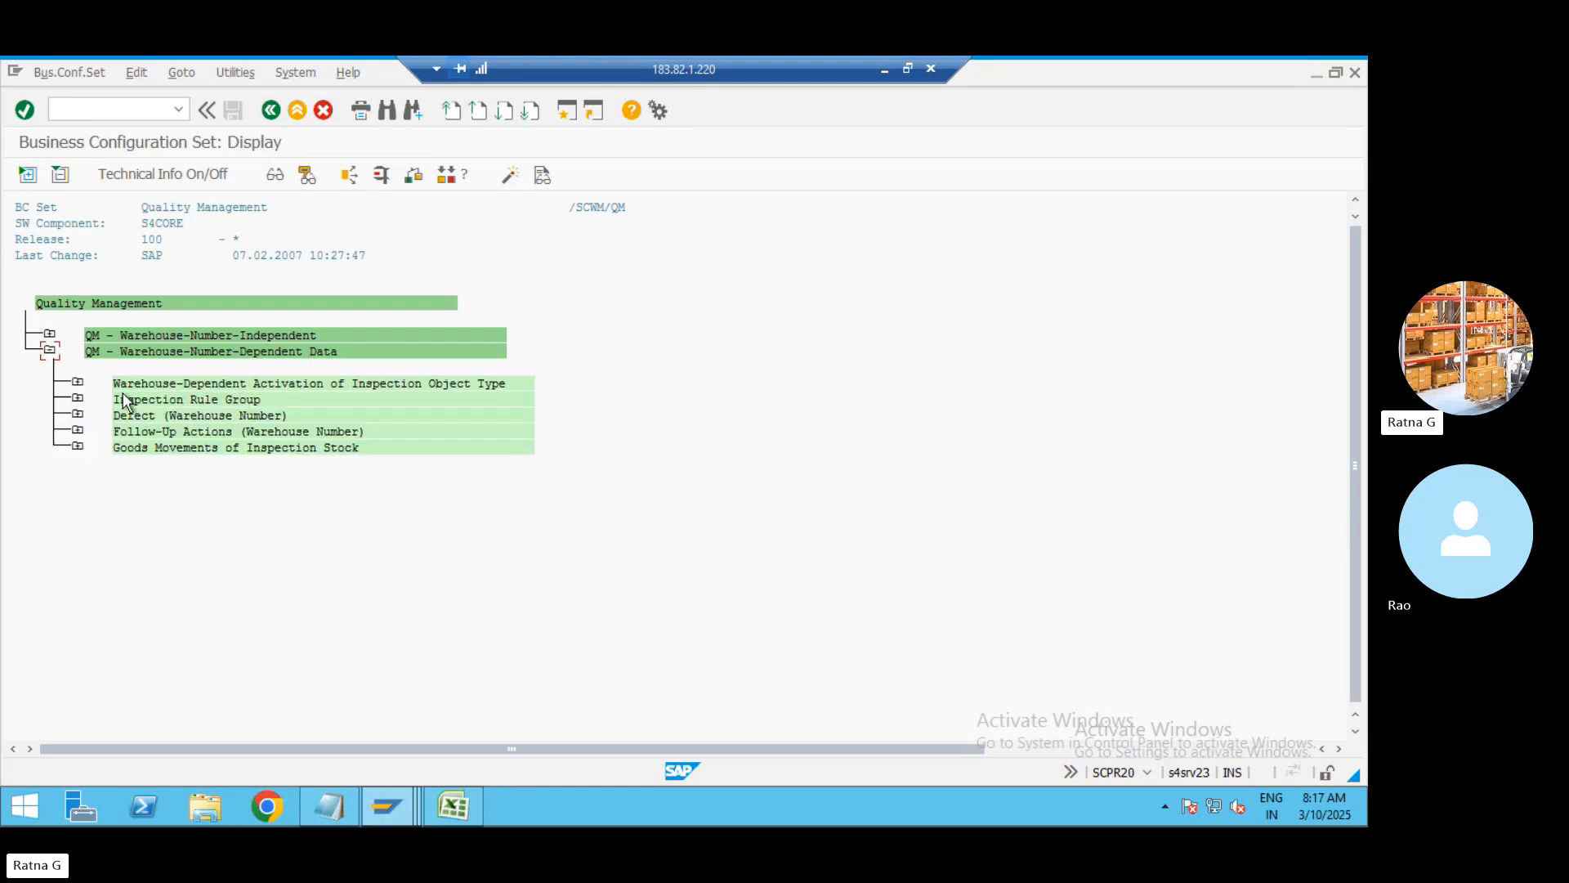
# Examine BC set /SCWM/QM_ACT_INSP_OBJ_TYPE, including its variable fields, IMG path and /SCWM/QIOTWM output tables, and return to the structure
pyautogui.doubleClick(243, 419)
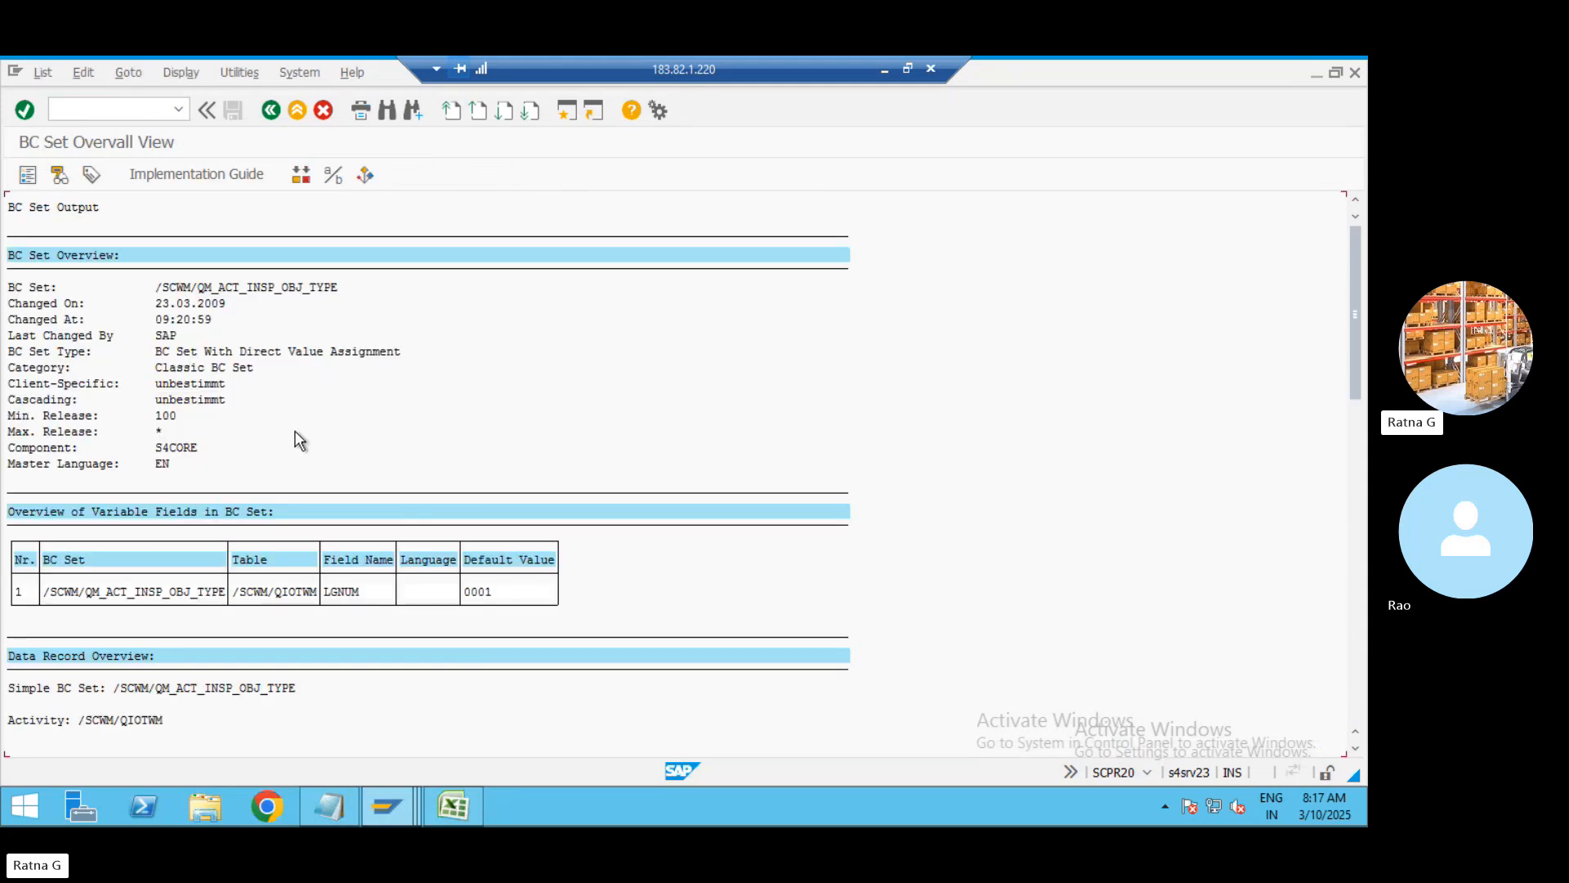
pyautogui.scroll(-2, 431, 532)
pyautogui.scroll(-3, 431, 532)
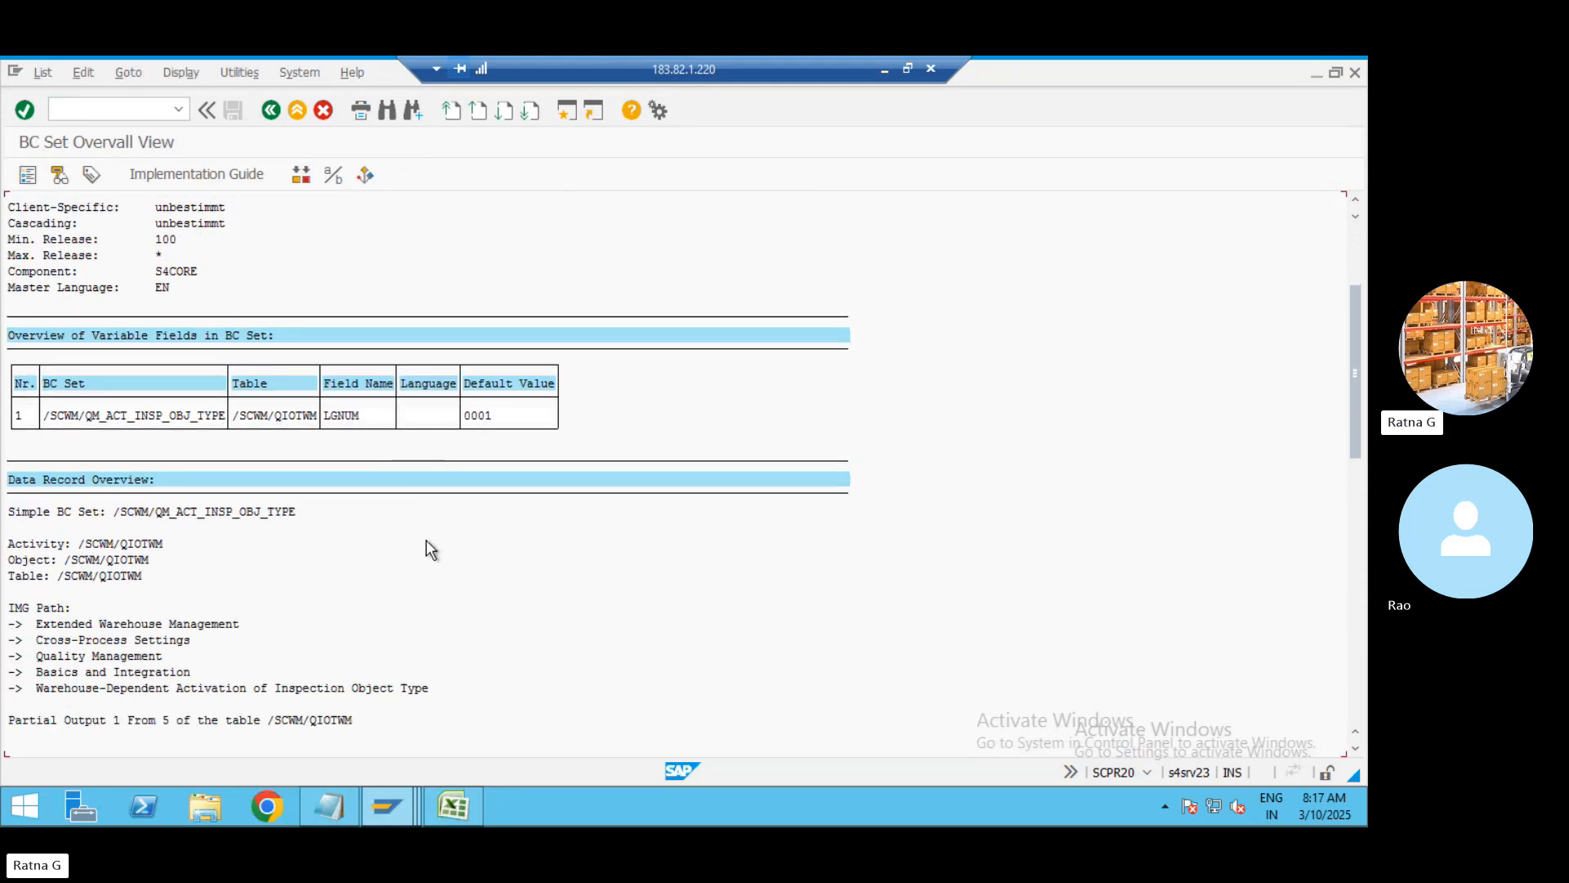
pyautogui.scroll(-2, 425, 544)
pyautogui.scroll(-1, 426, 546)
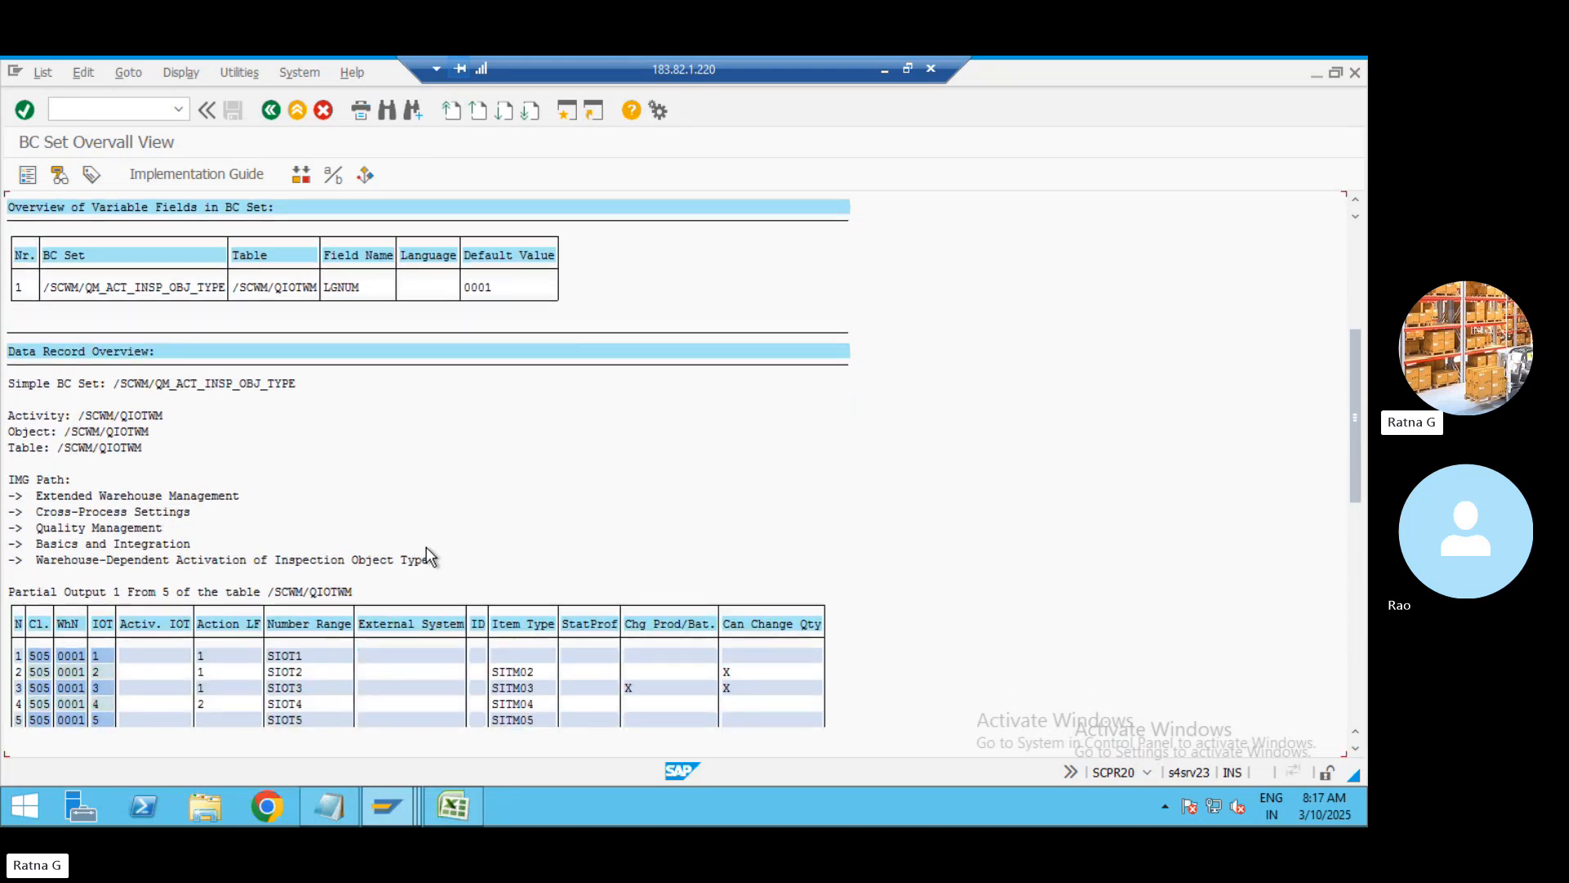
pyautogui.scroll(-4, 425, 547)
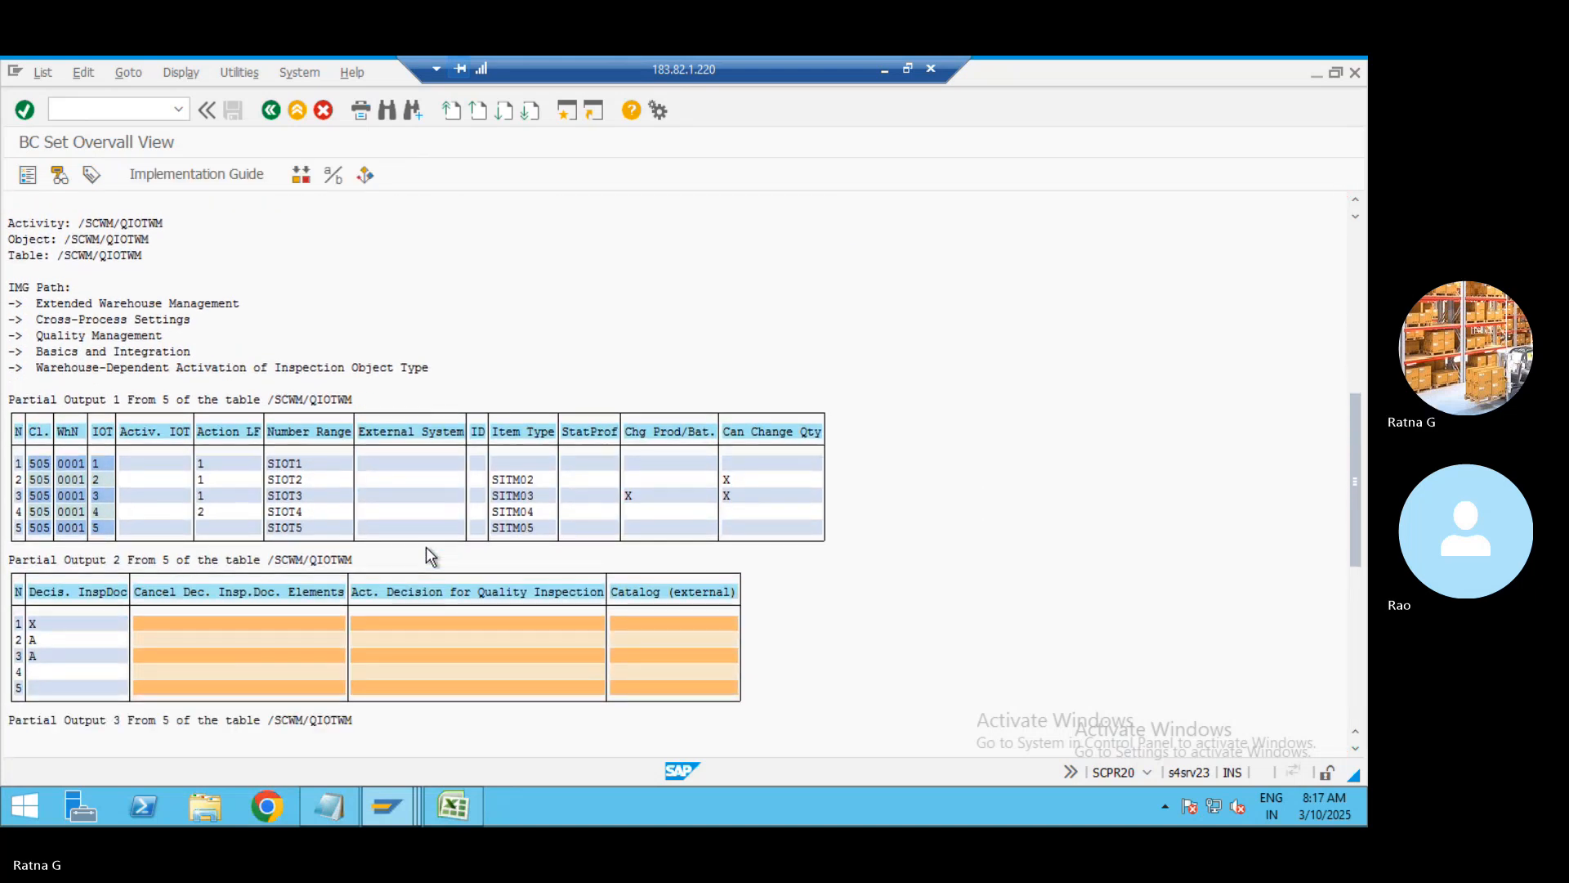
pyautogui.scroll(-1, 425, 547)
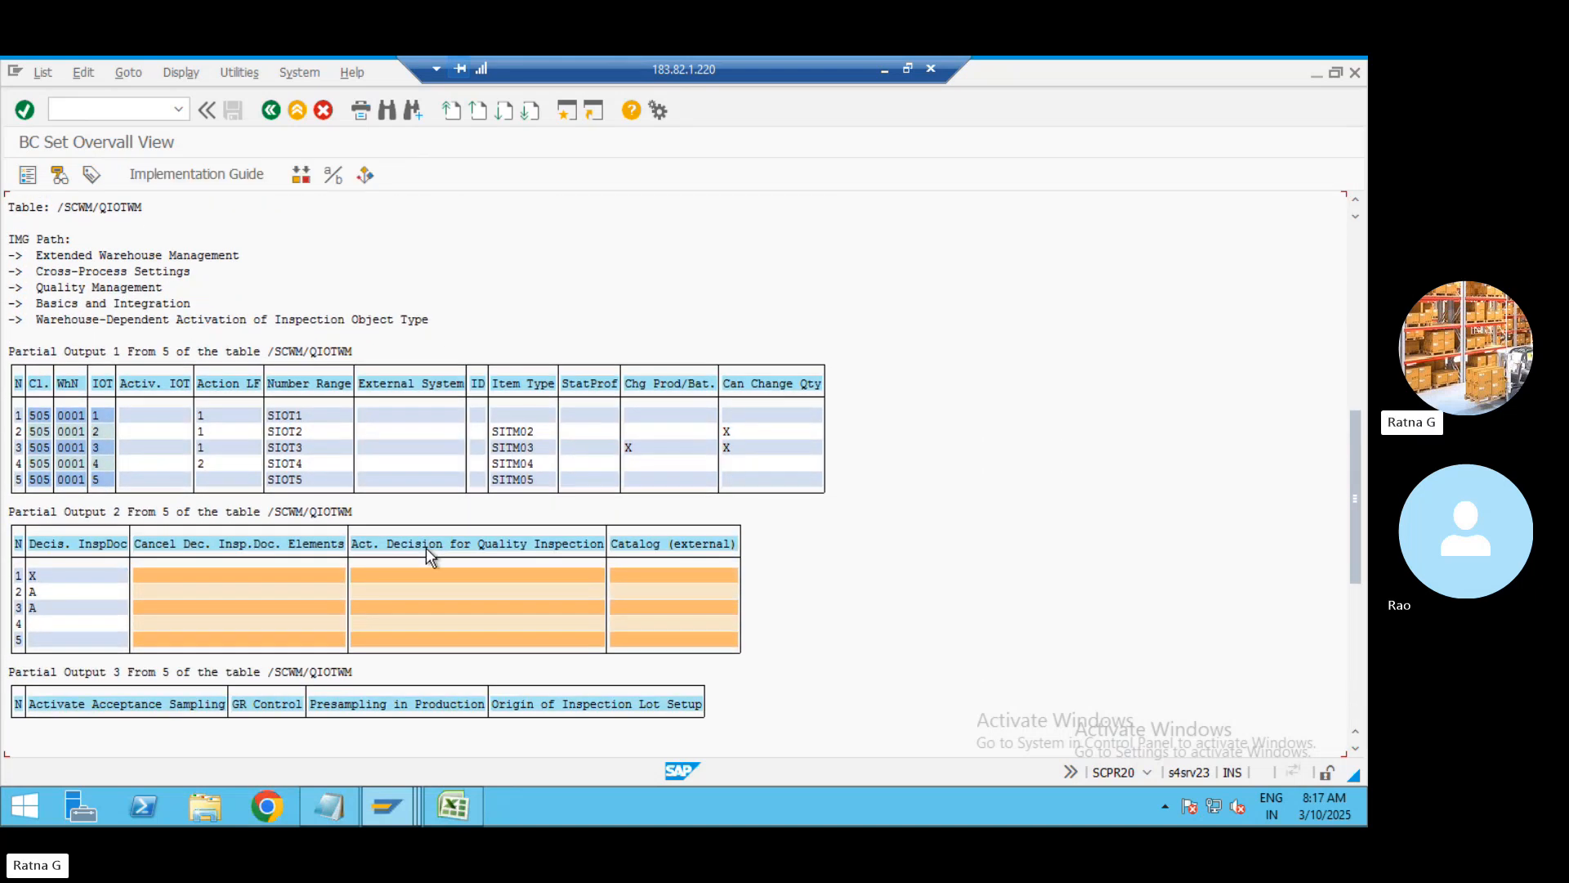
pyautogui.click(270, 110)
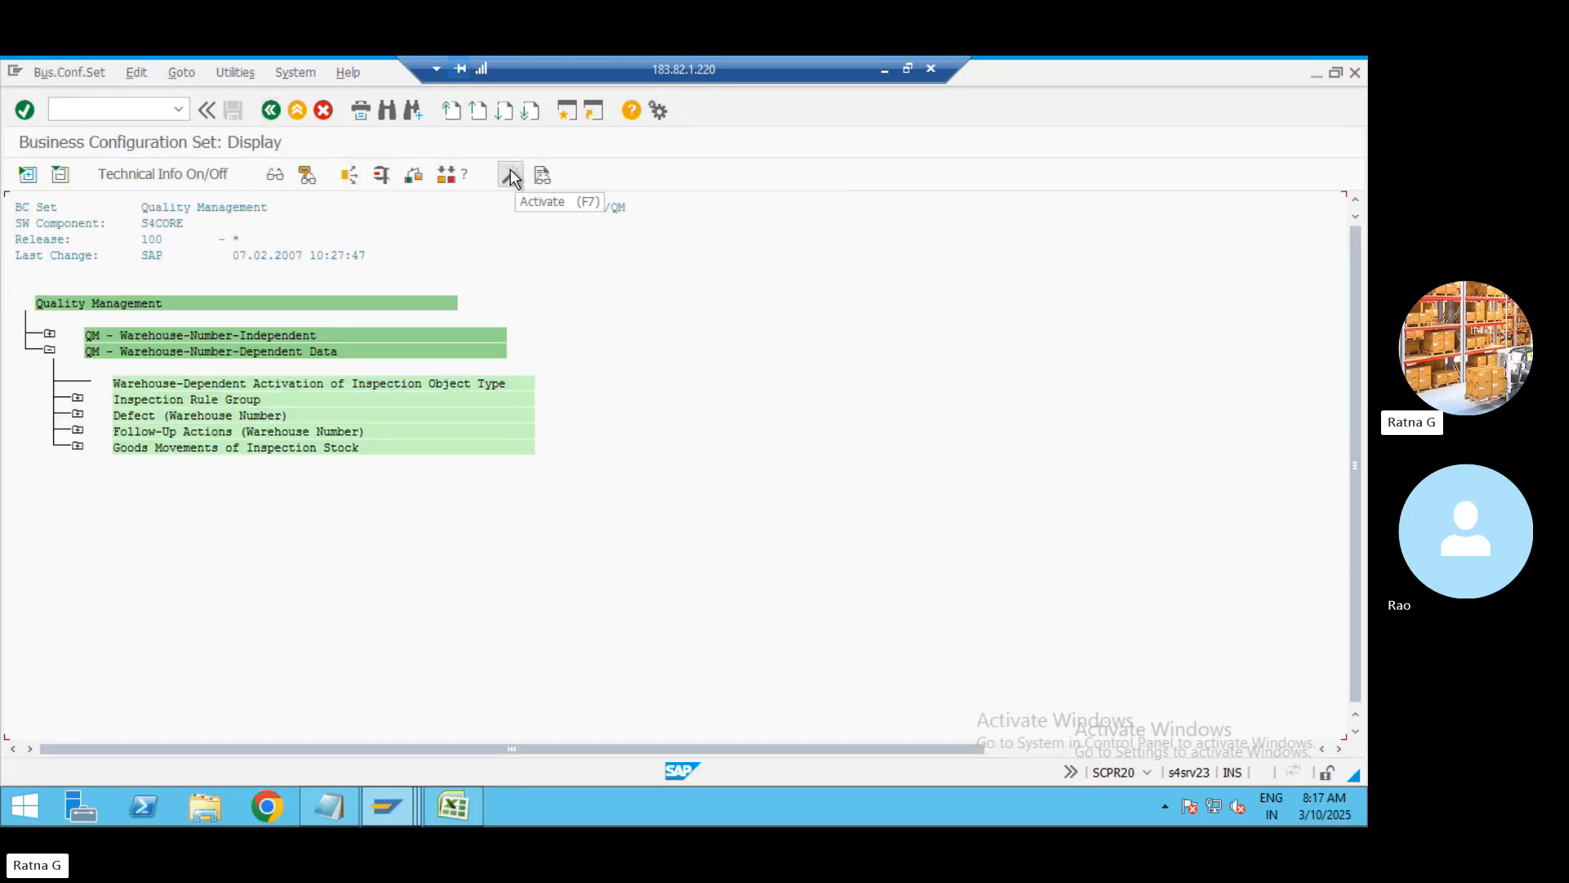
# Check the activation logs of BC set /SCWM/QM and return to the BC set activation screen
pyautogui.click(542, 176)
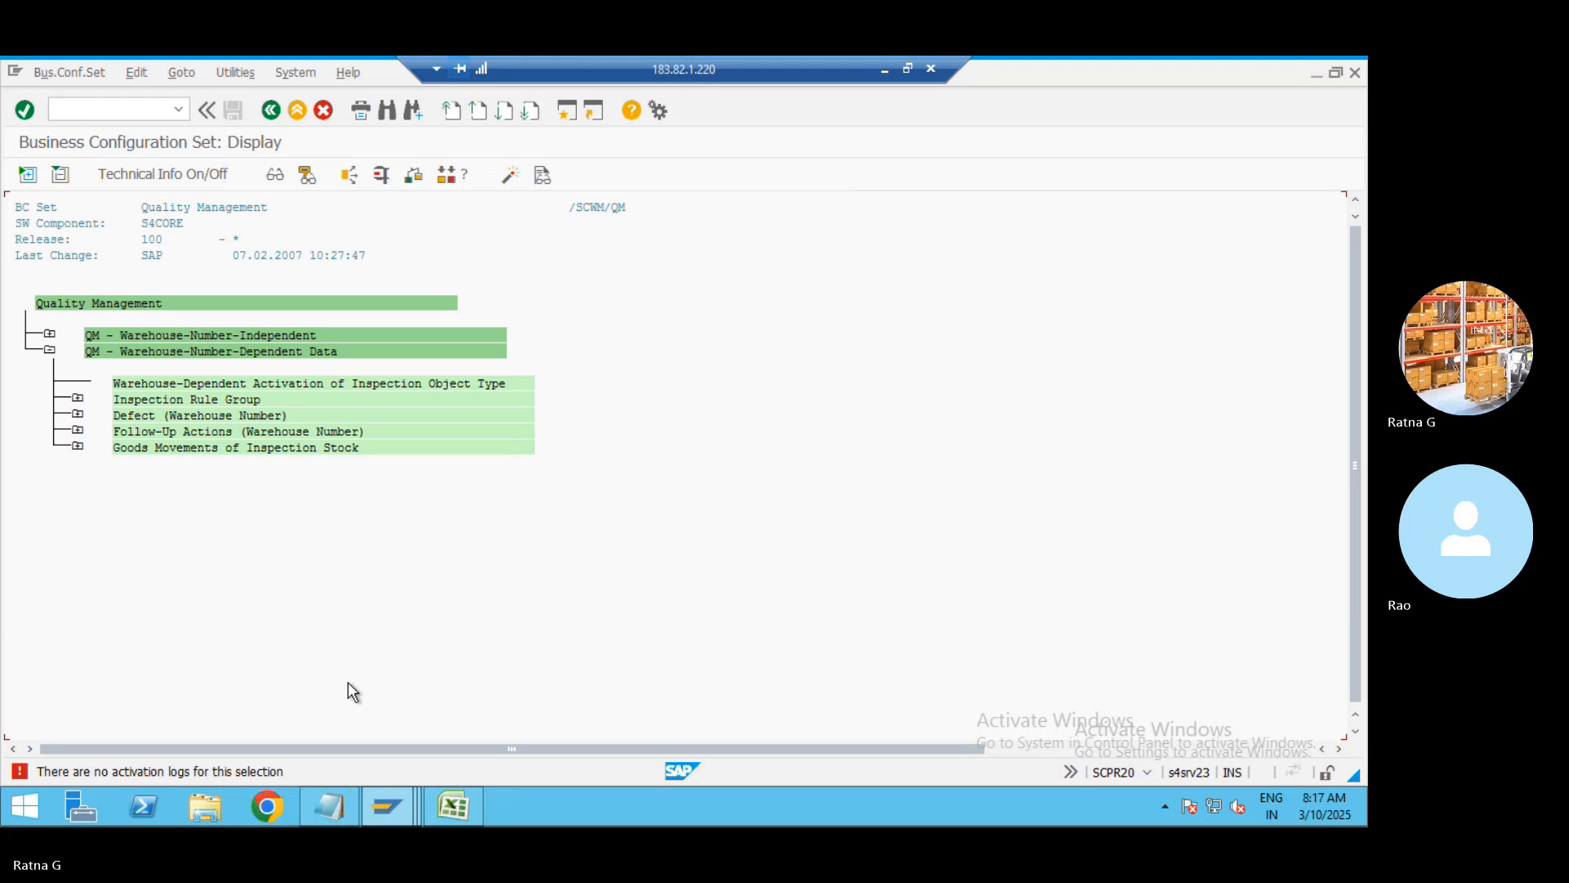
pyautogui.click(270, 111)
pyautogui.click(392, 254)
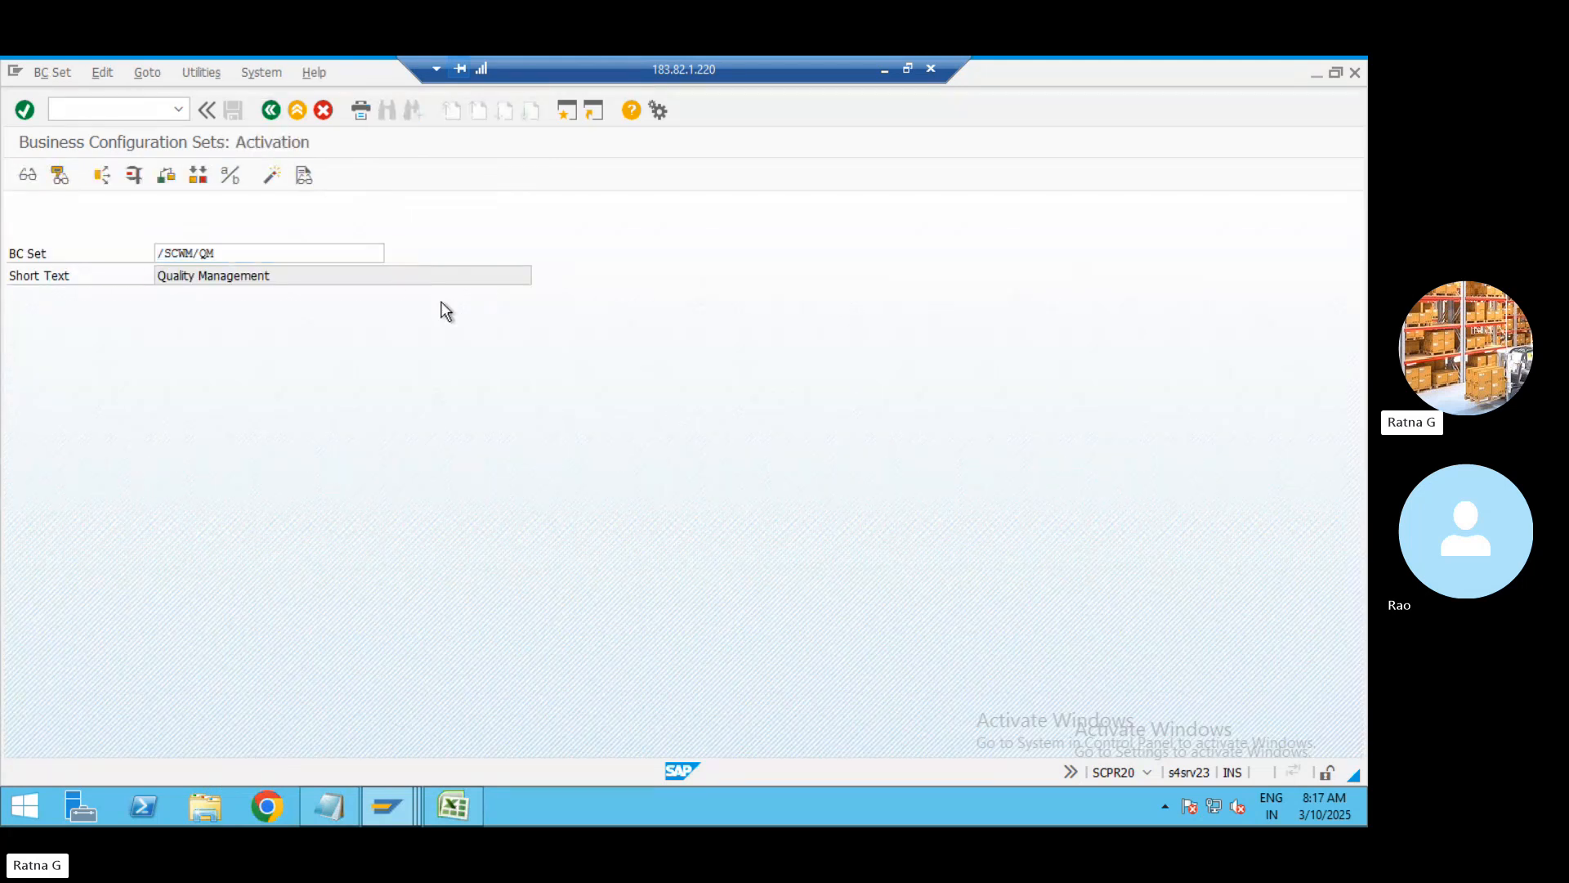
pyautogui.click(769, 256)
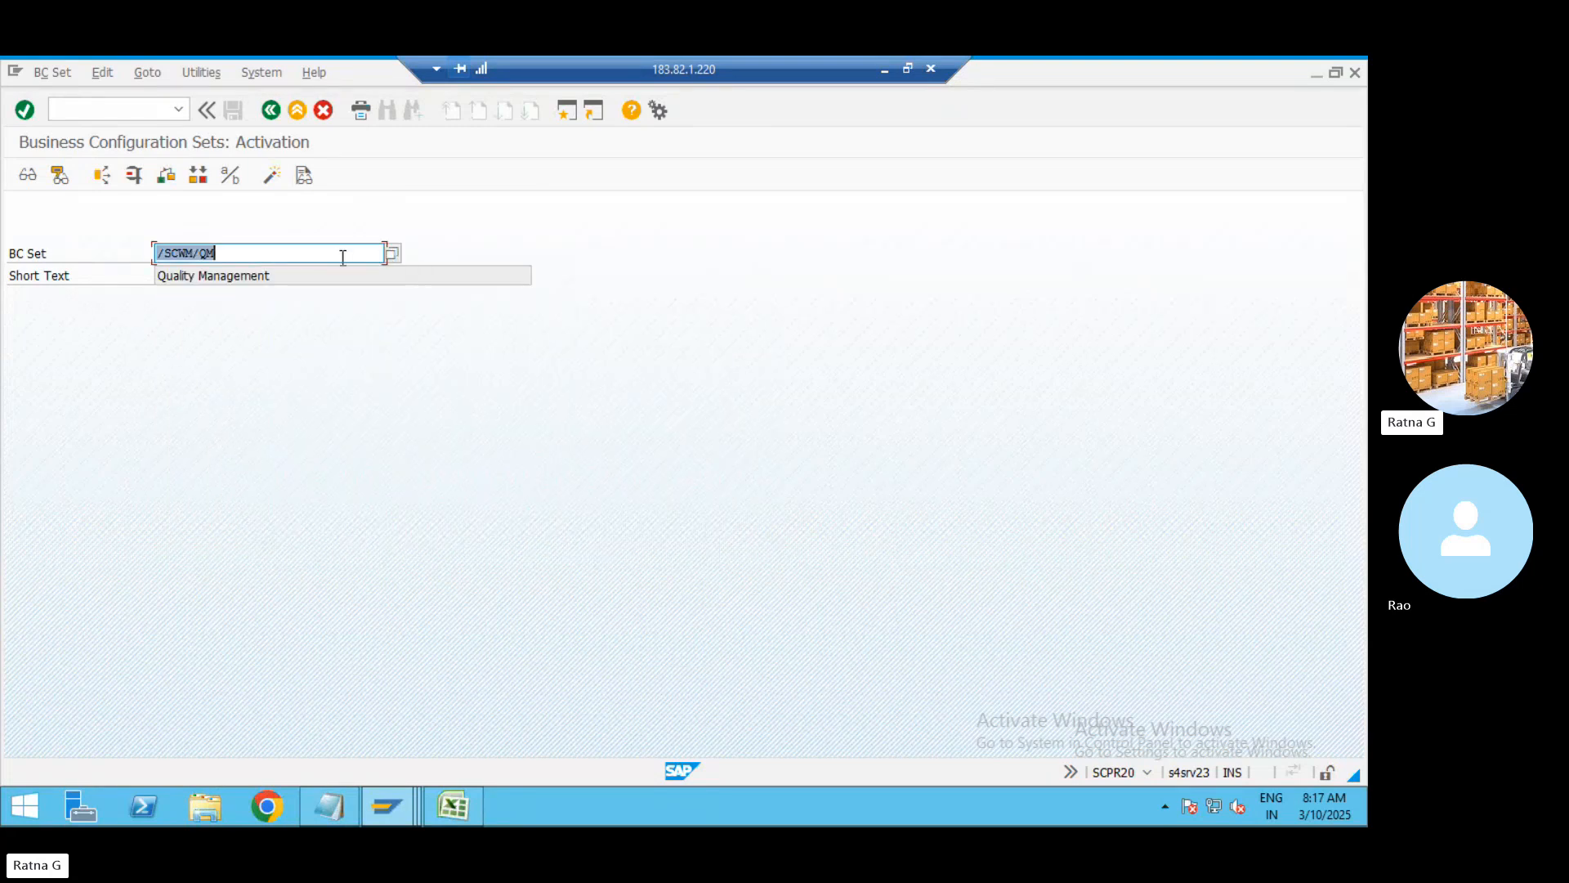
# Search the BC sets for /SCWM/QM* and choose the warehouse-number follow-up actions set /SCWM/QM_FOLLOW_UP_ACTION
pyautogui.click(229, 253)
pyautogui.write('*')
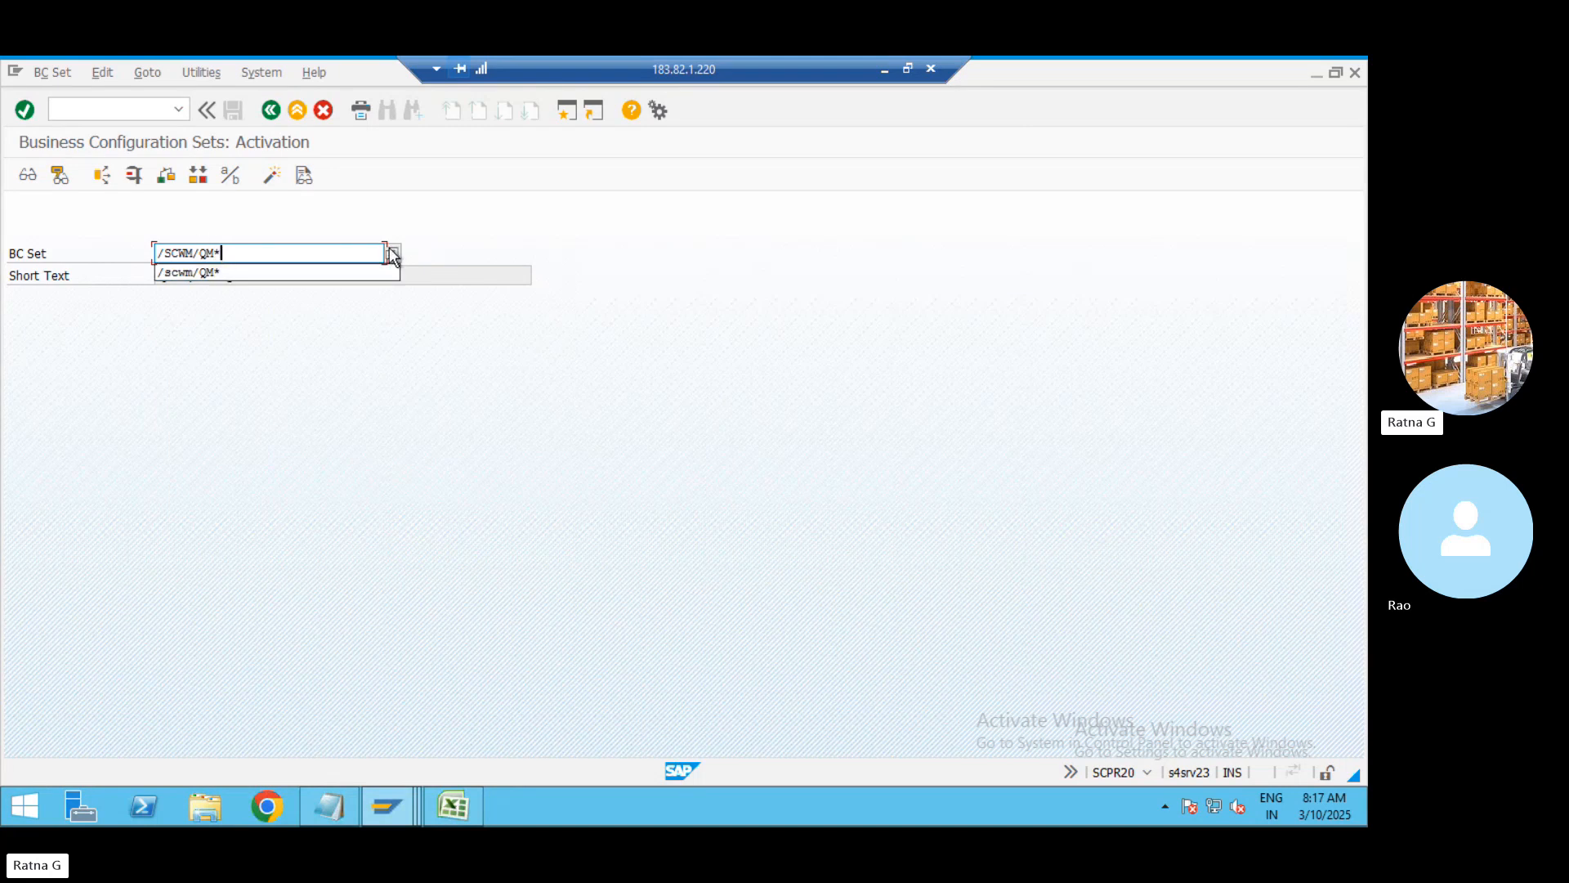
pyautogui.click(416, 249)
pyautogui.press('F4')
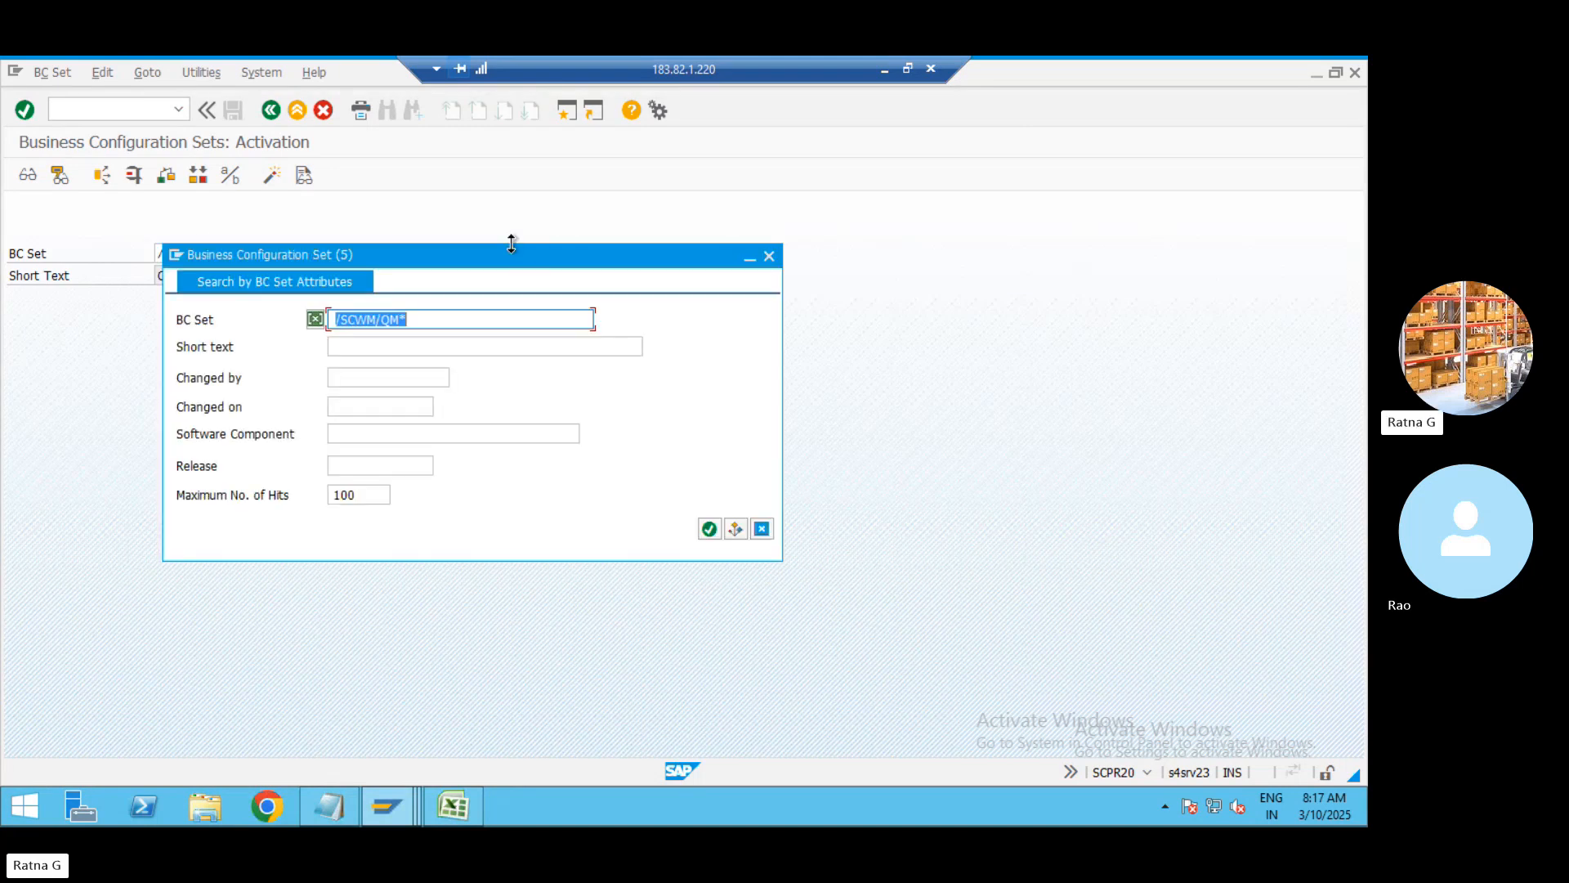
pyautogui.click(709, 529)
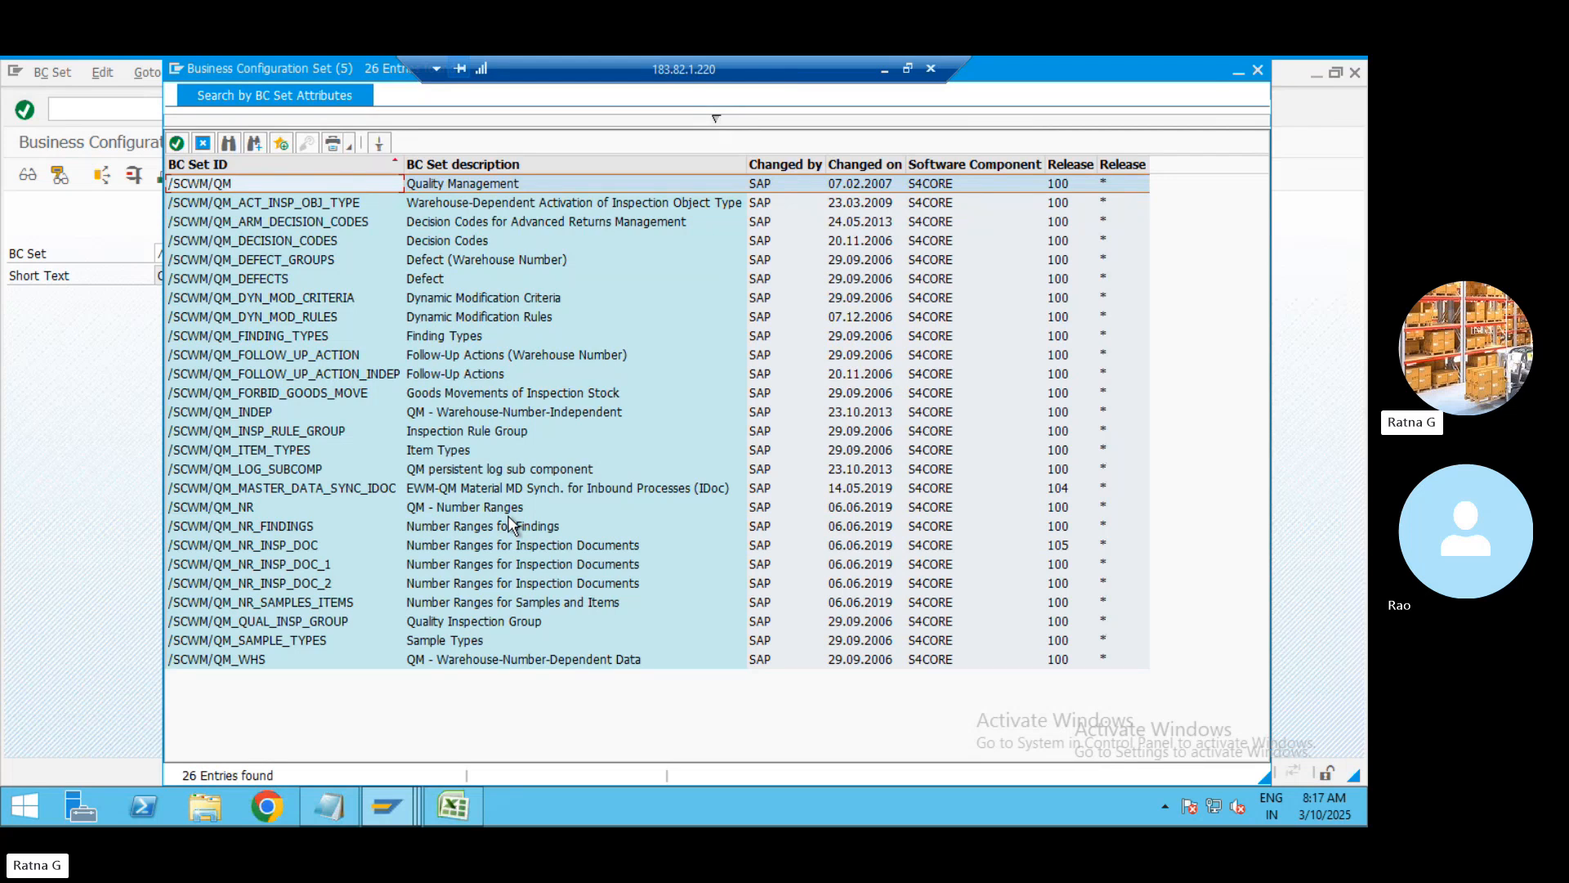
pyautogui.doubleClick(278, 357)
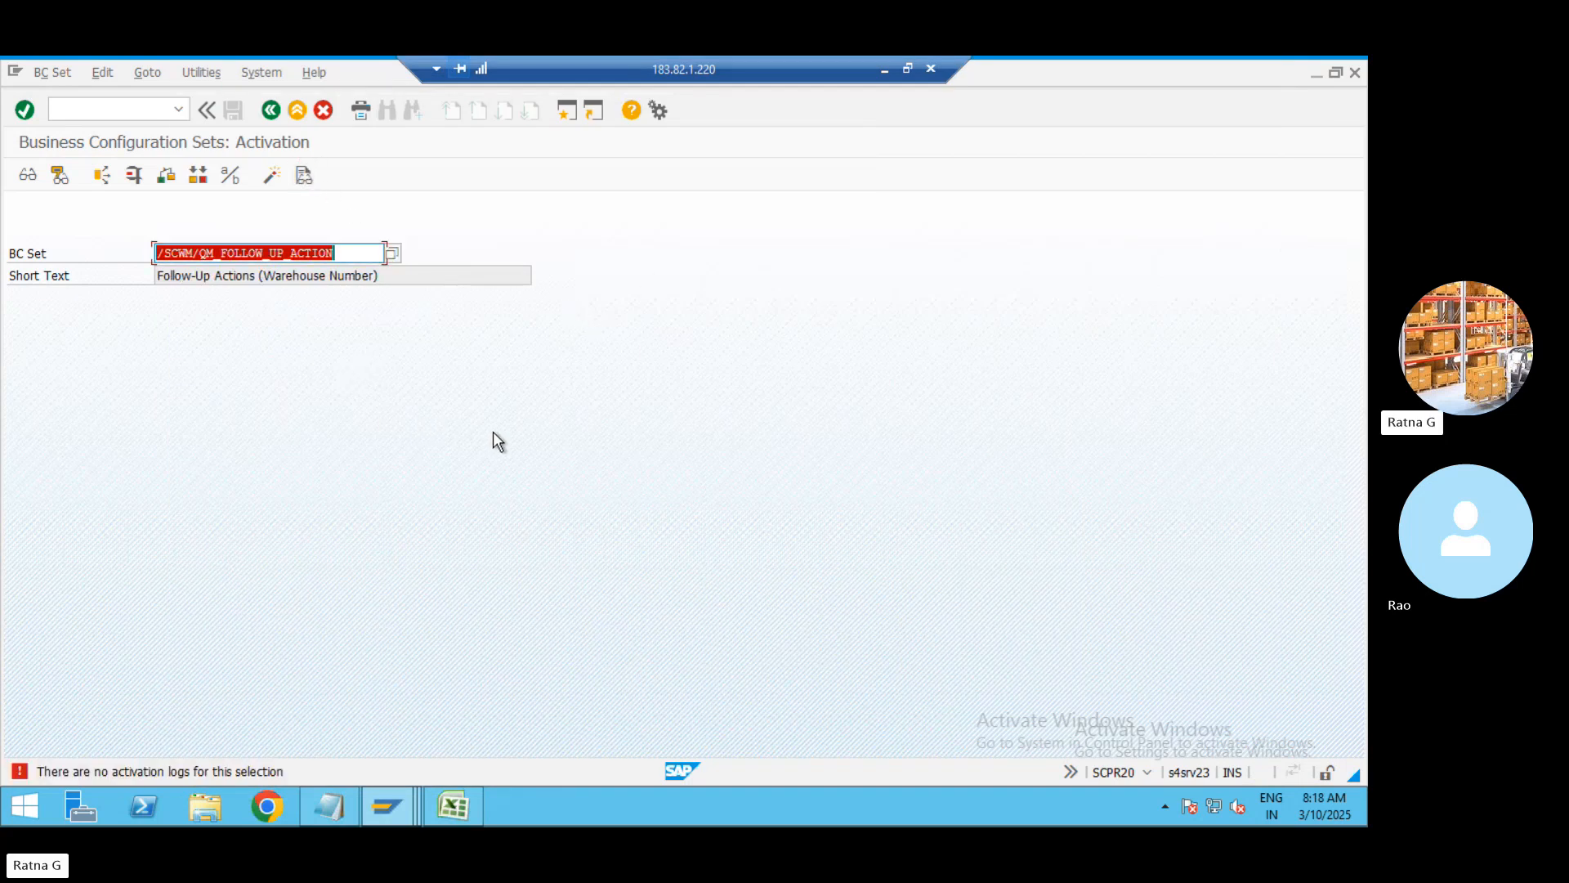
# Examine the IMG path and /SCWM/TQFU output entries of BC set /SCWM/QM_FOLLOW_UP_ACTION, and leave the BC set activation transaction
pyautogui.click(28, 175)
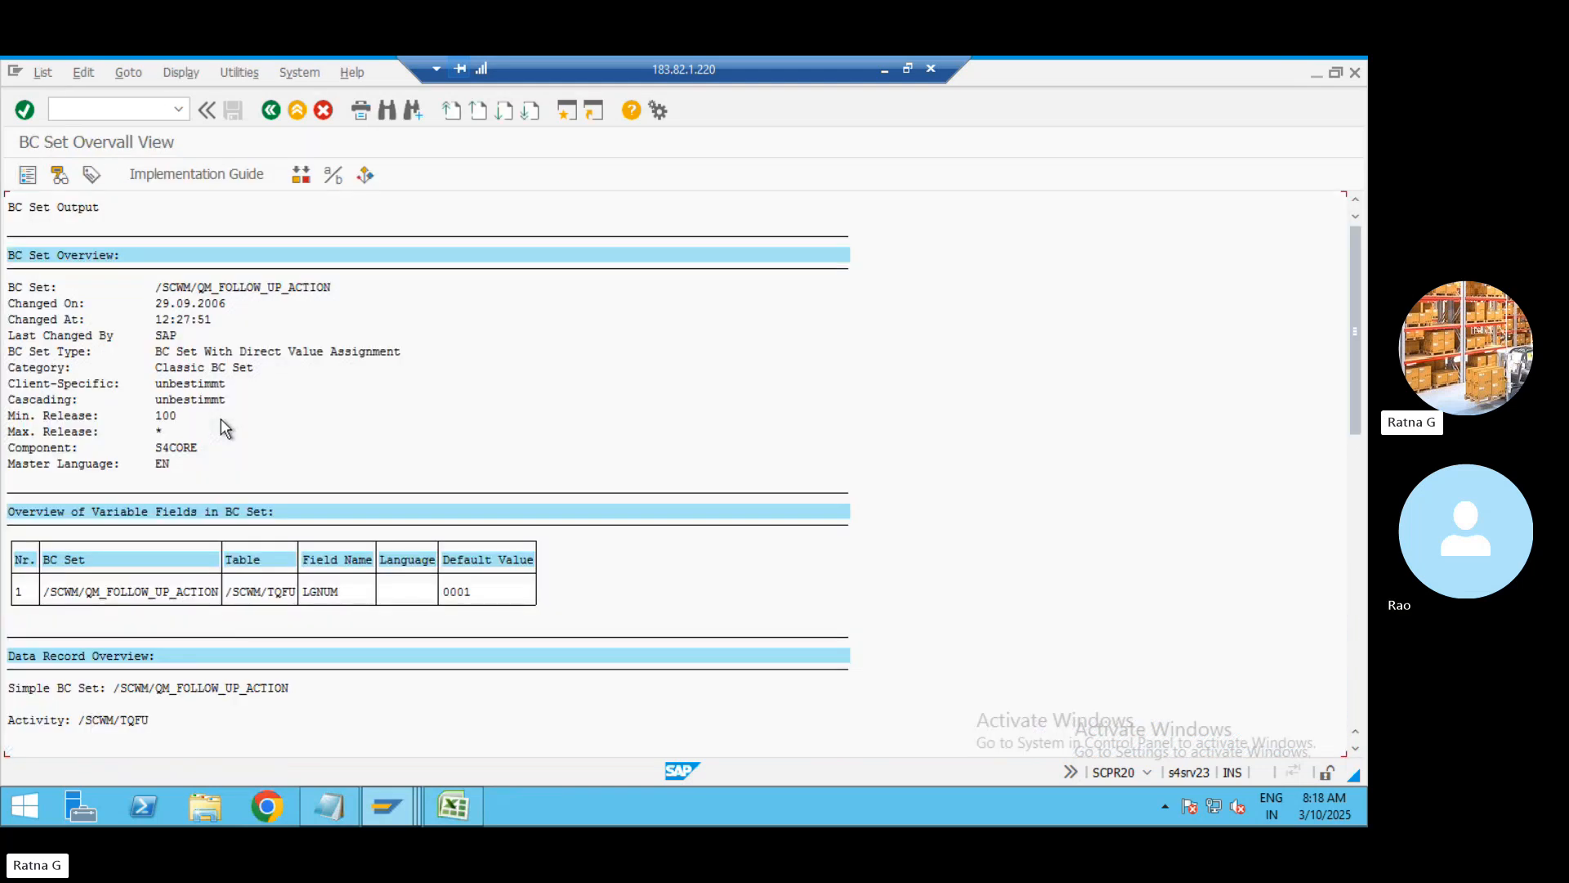
pyautogui.scroll(-4, 242, 606)
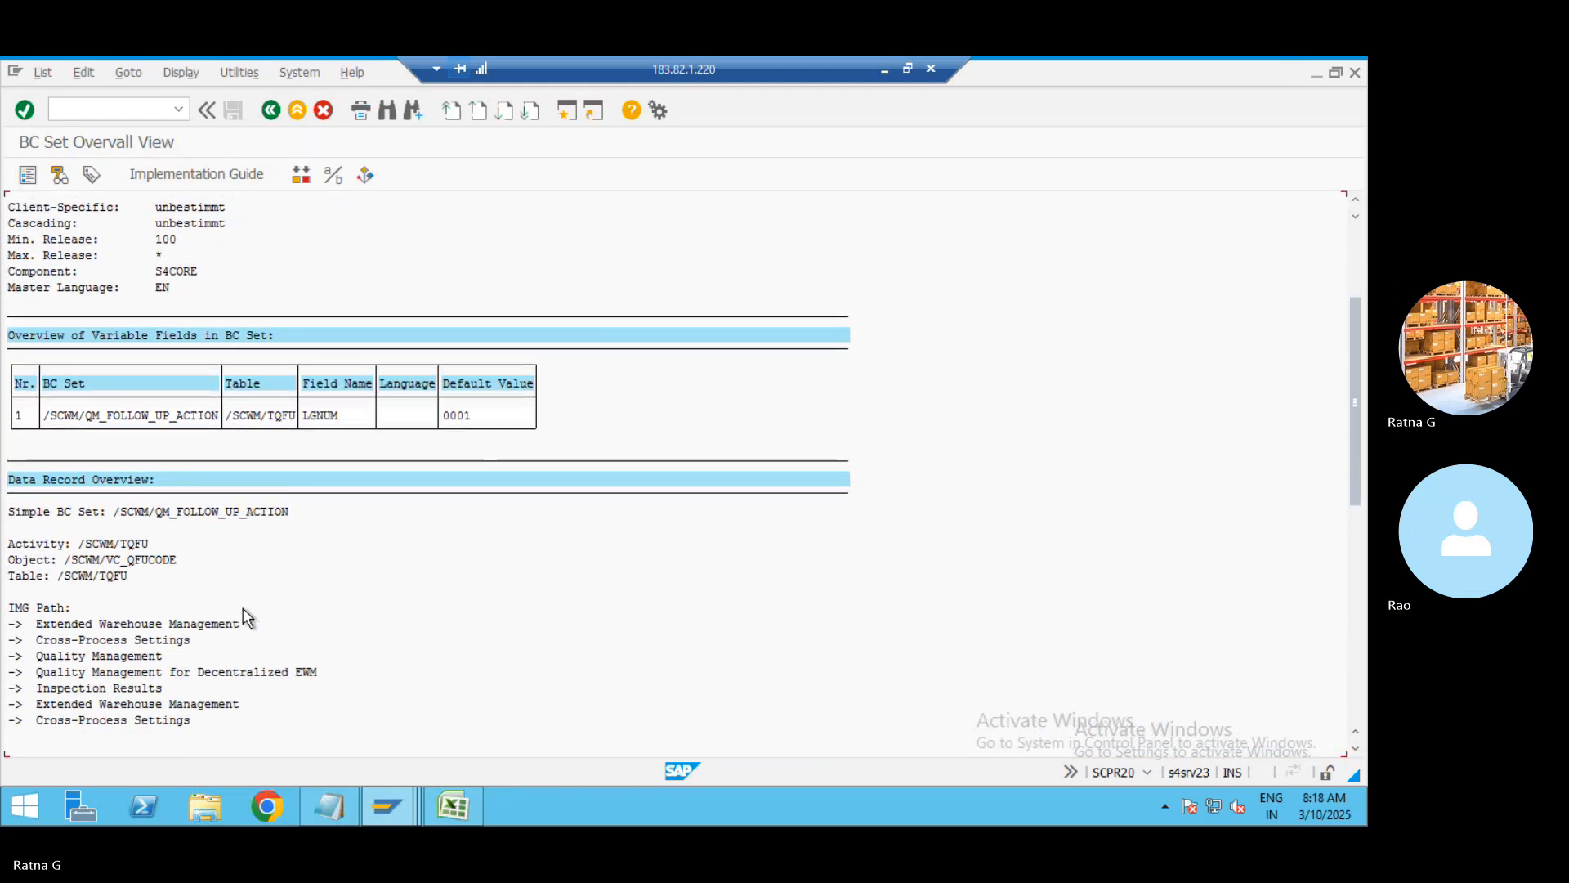
pyautogui.scroll(-5, 243, 609)
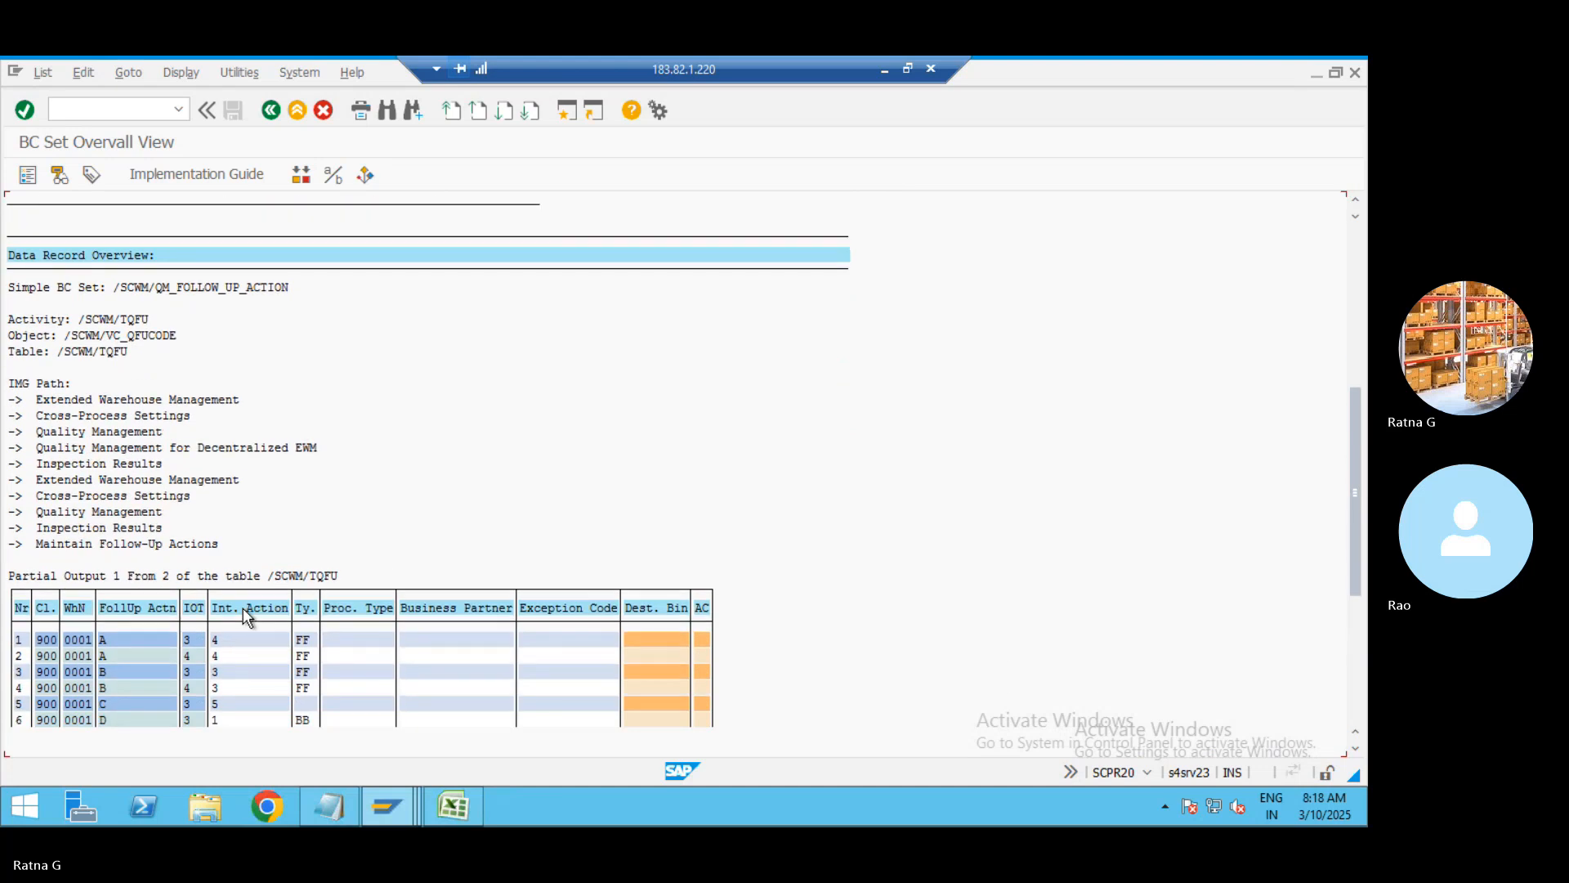
pyautogui.scroll(-2, 243, 606)
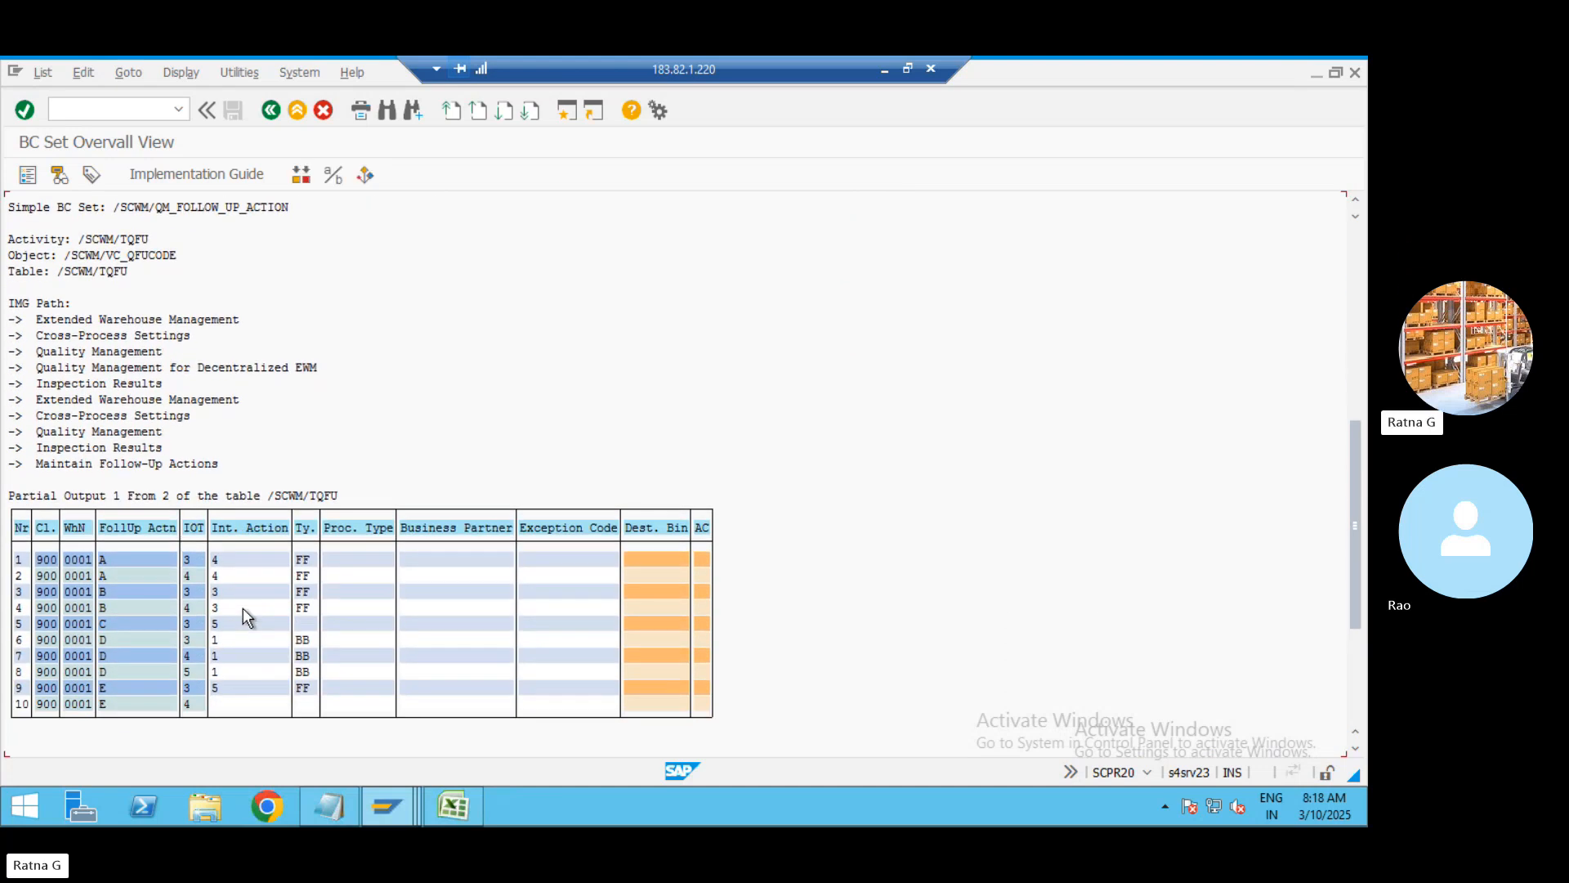
pyautogui.scroll(-2, 242, 607)
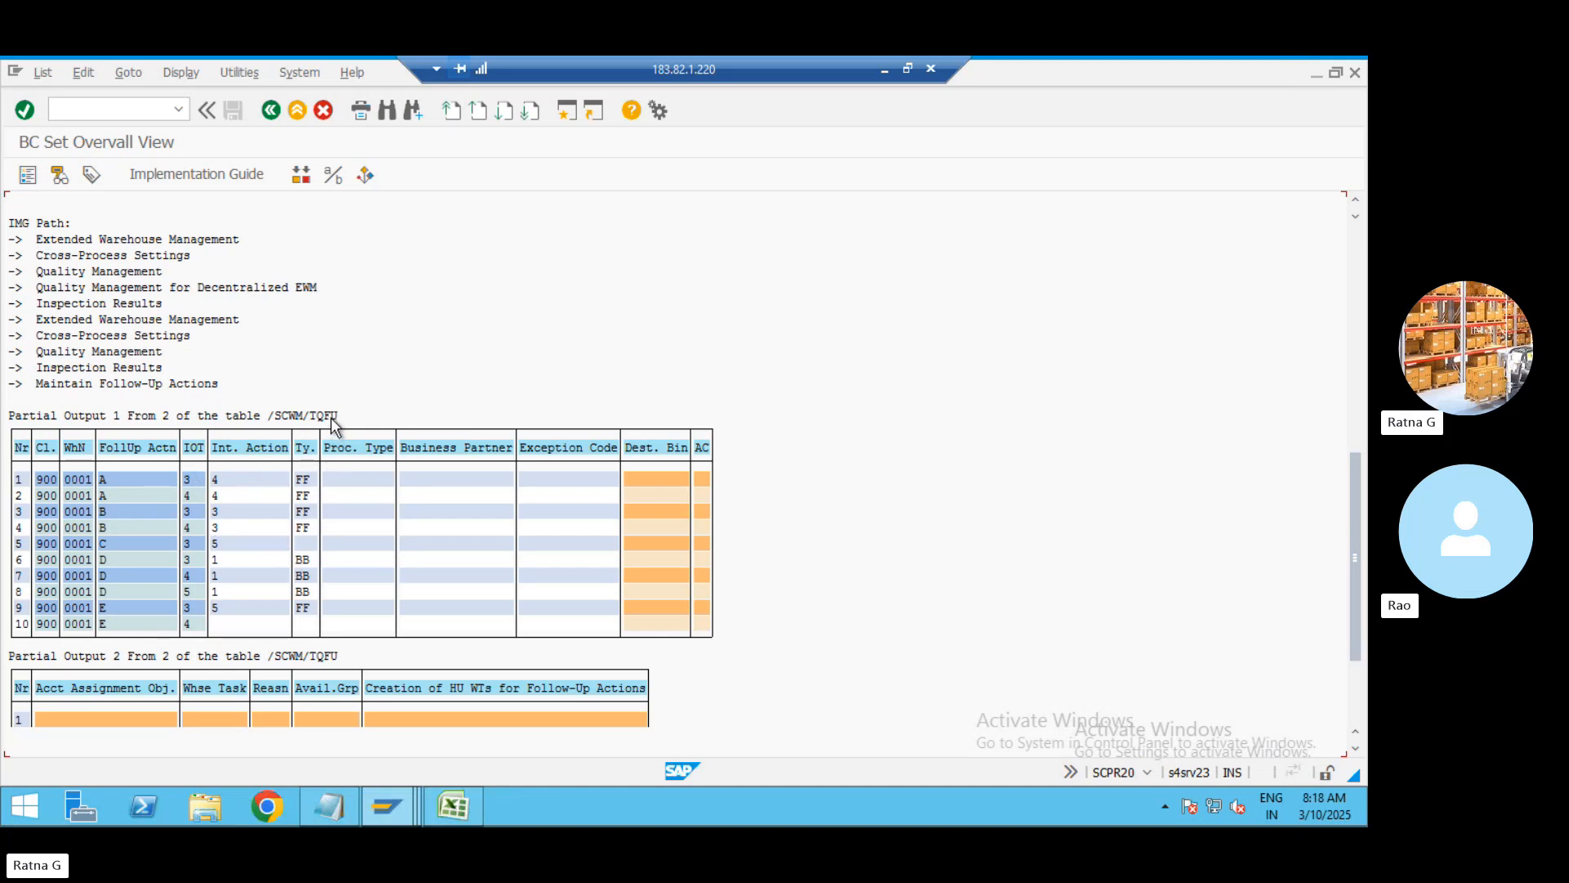
pyautogui.click(272, 110)
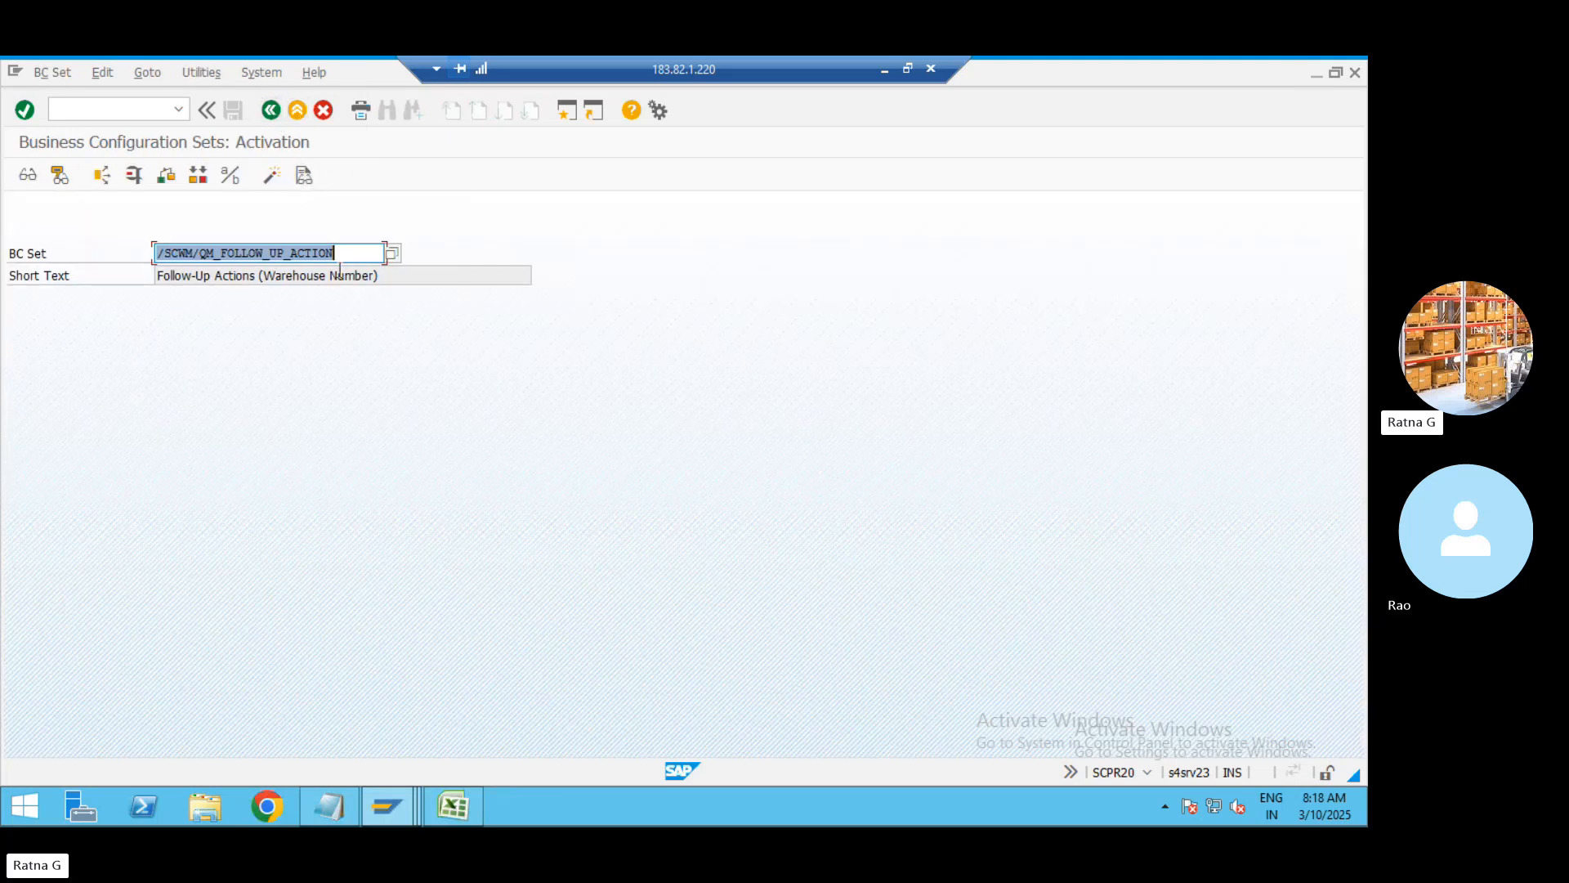
pyautogui.moveTo(348, 258); pyautogui.dragTo(115, 258)
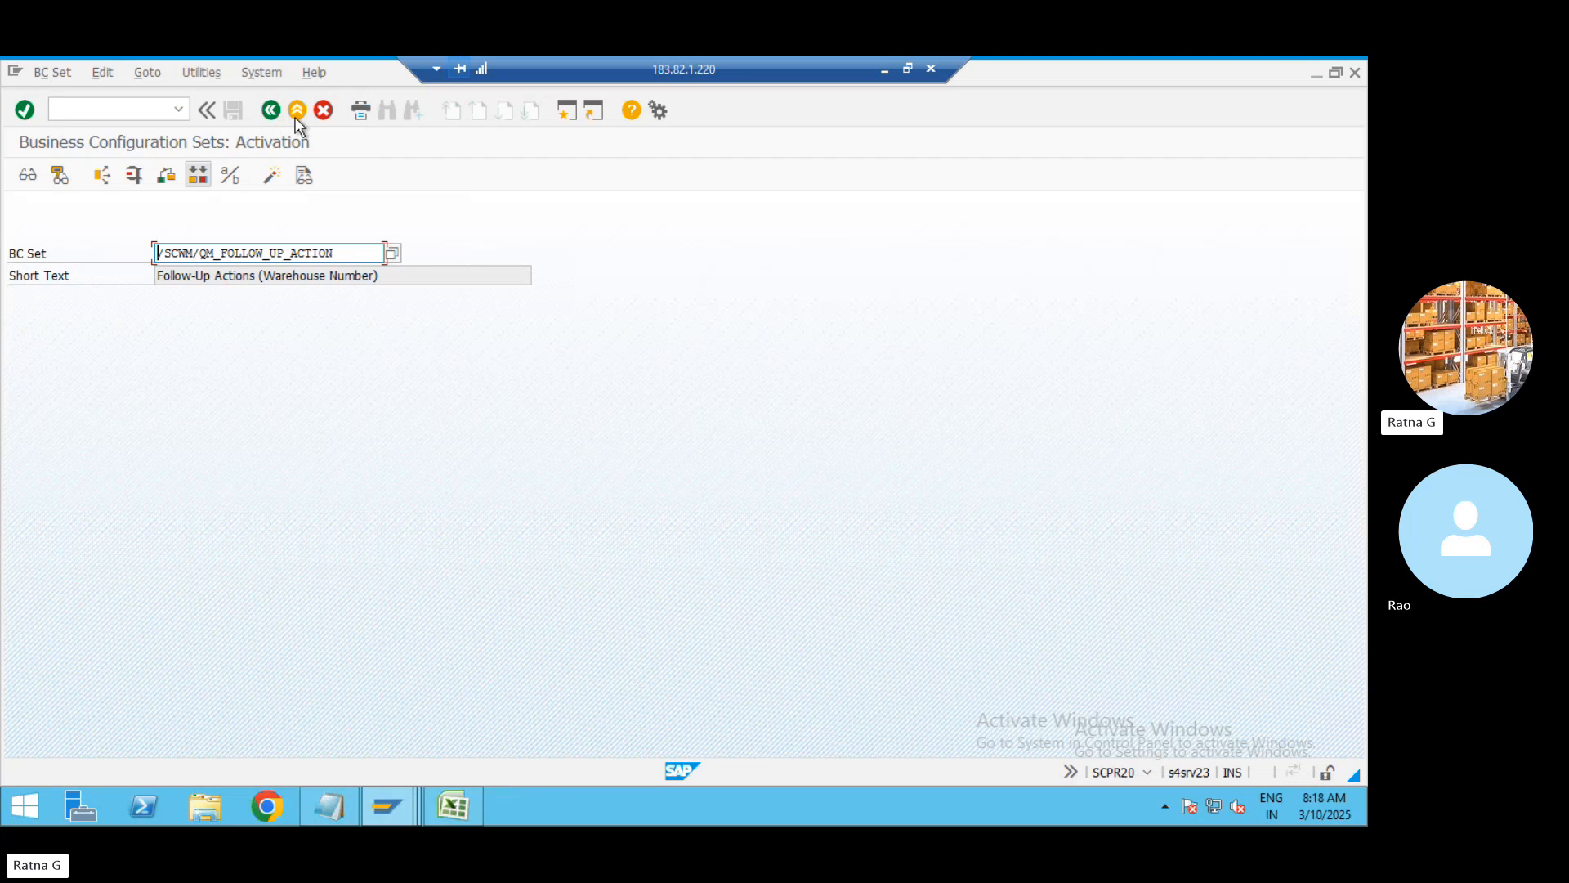
pyautogui.click(270, 112)
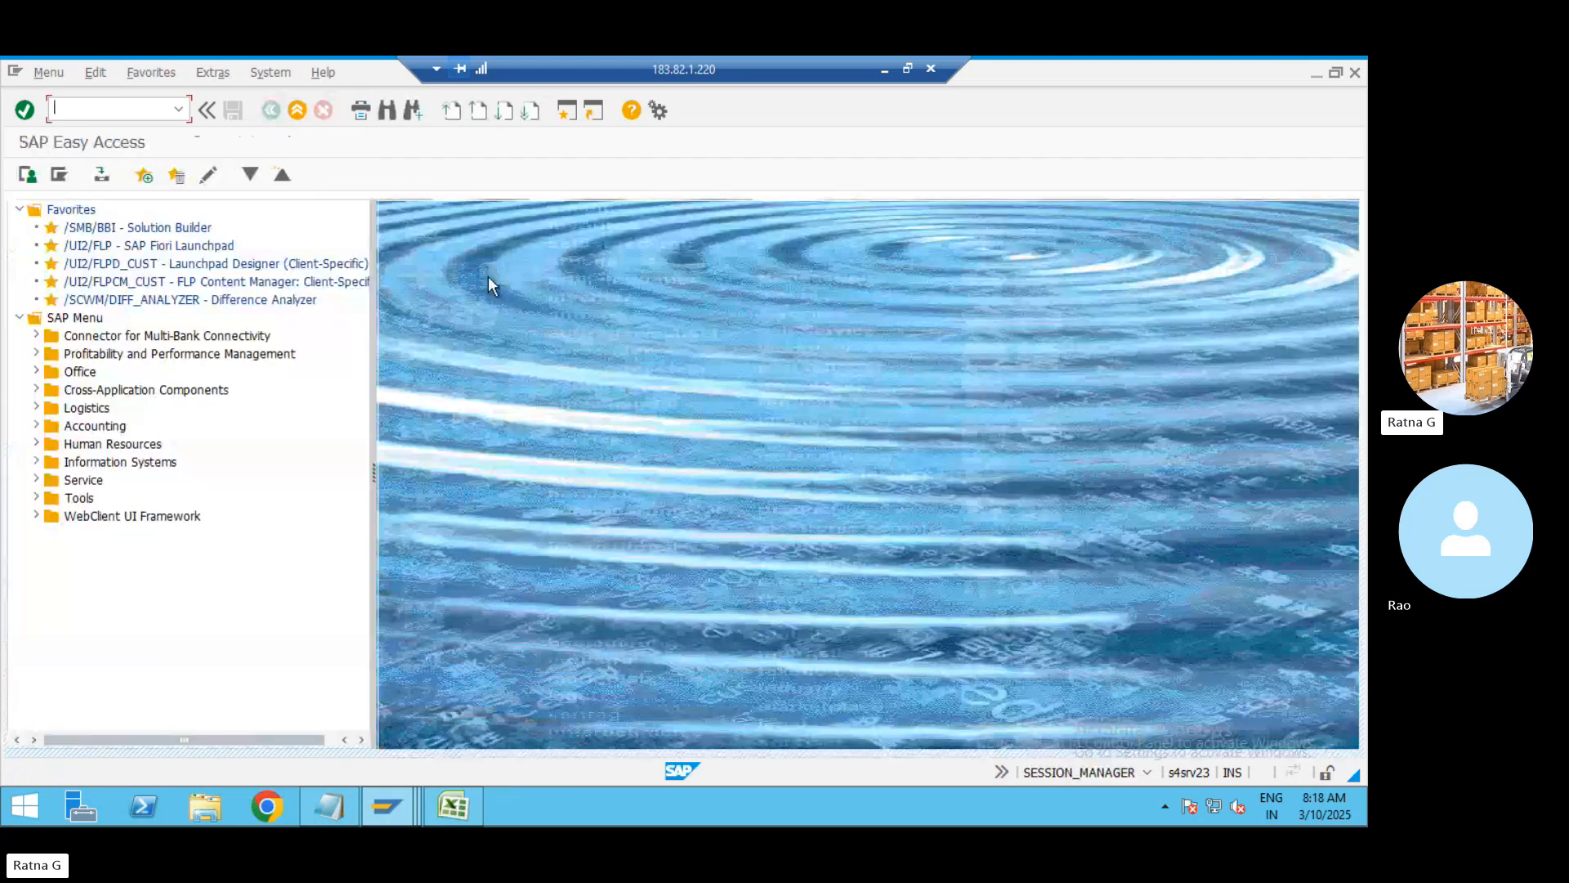
# Switch to the customizing session, check the generated version of inspection object type 4, and return to the IMG structure
pyautogui.click(389, 806)
pyautogui.click(371, 719)
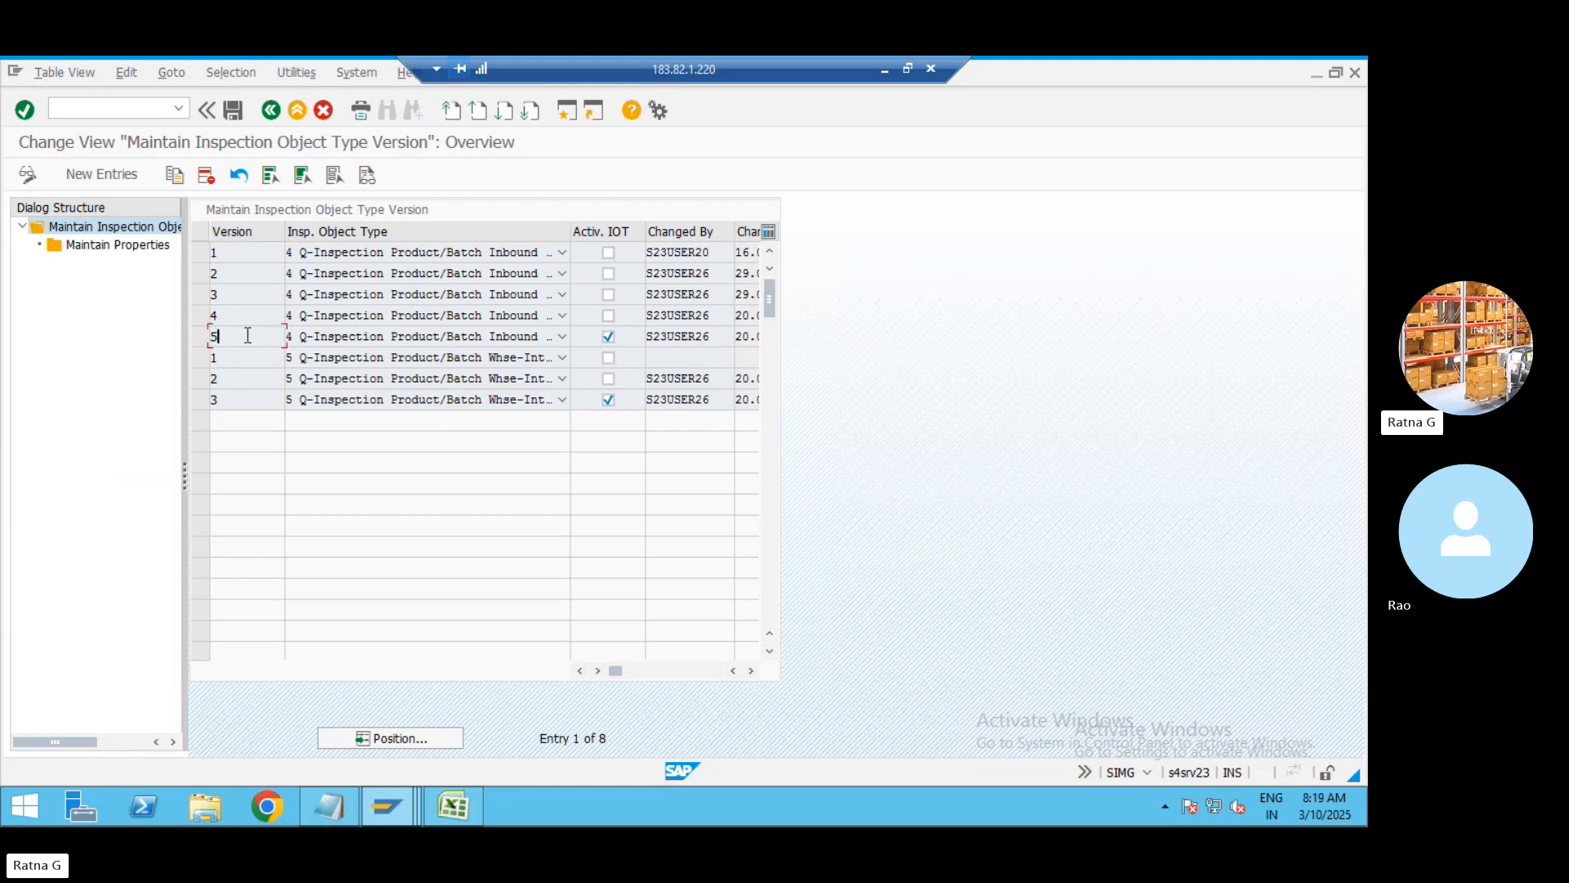
pyautogui.click(271, 110)
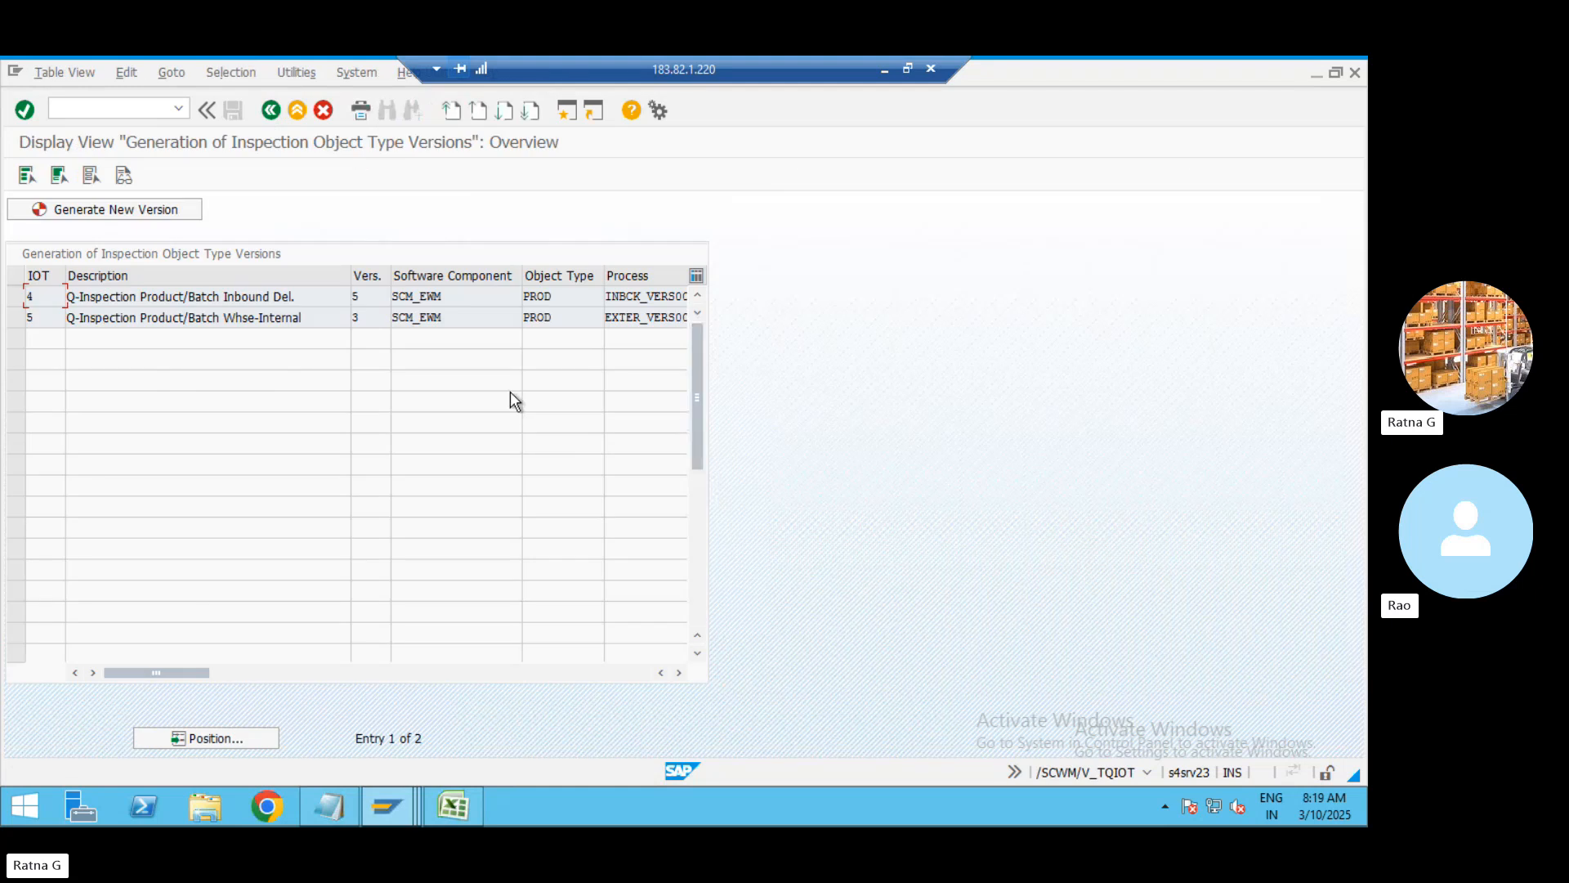
pyautogui.click(16, 296)
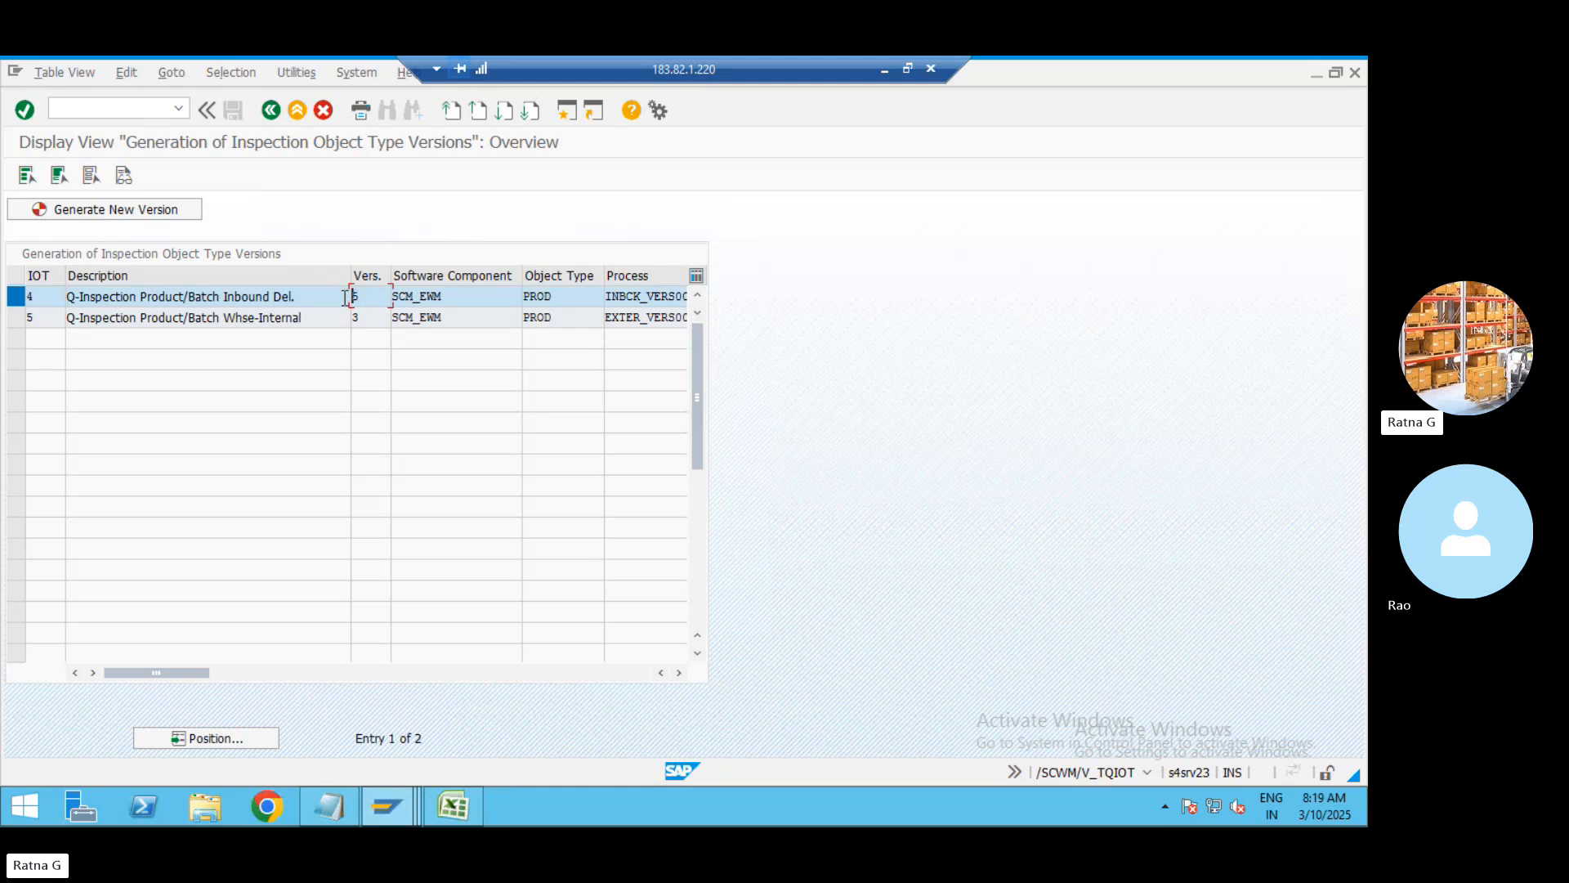
pyautogui.click(270, 111)
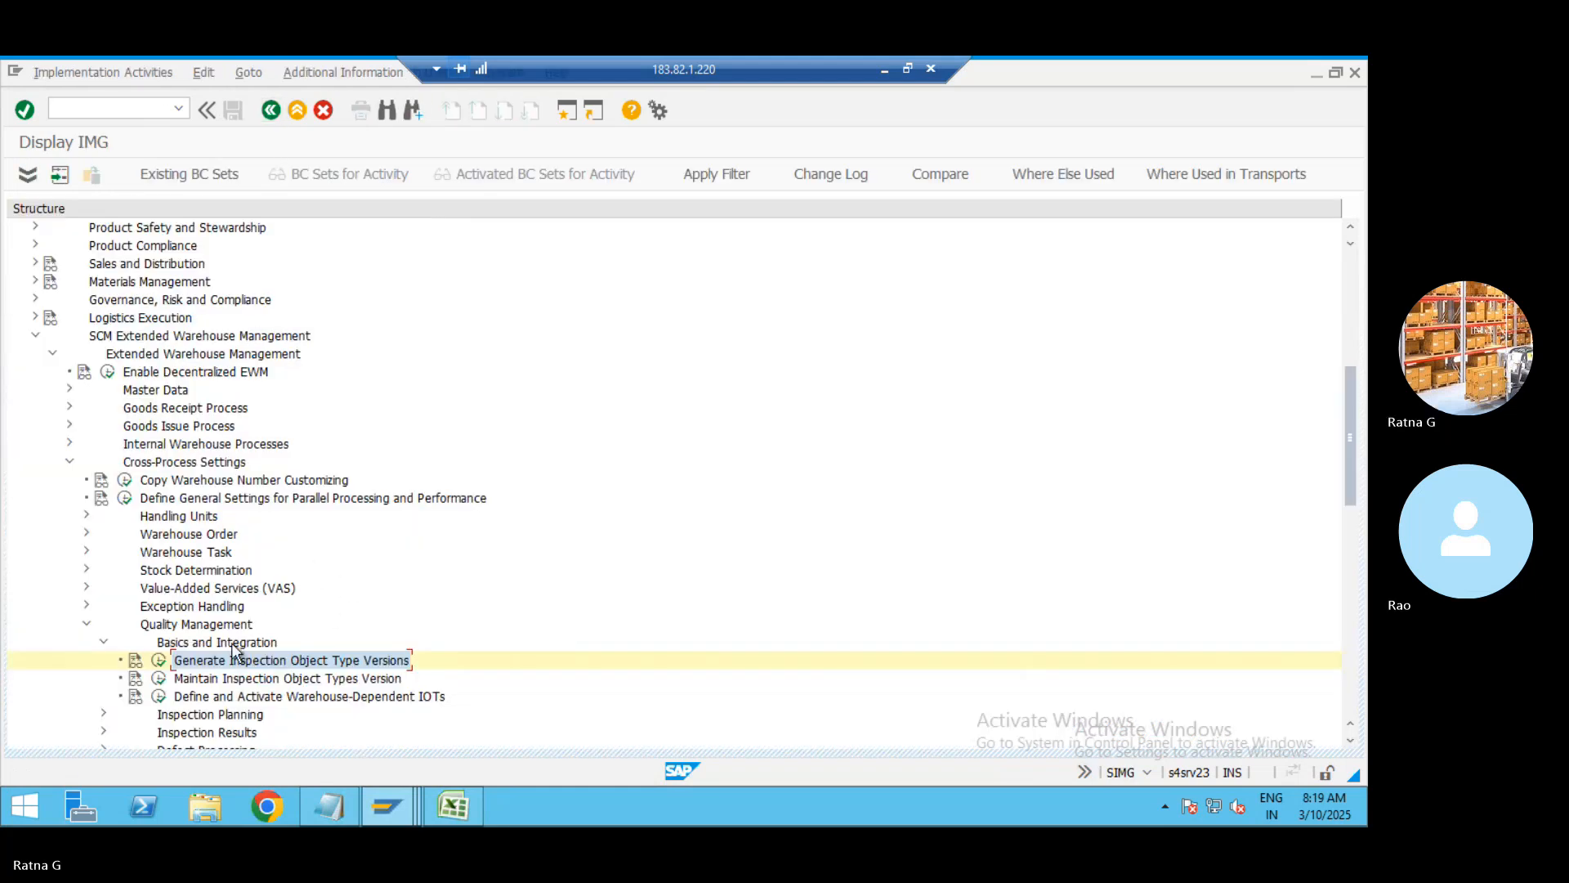
# Open Maintain Inspection Object Types Version and display the properties of version 5 of inspection object type 4
pyautogui.click(158, 677)
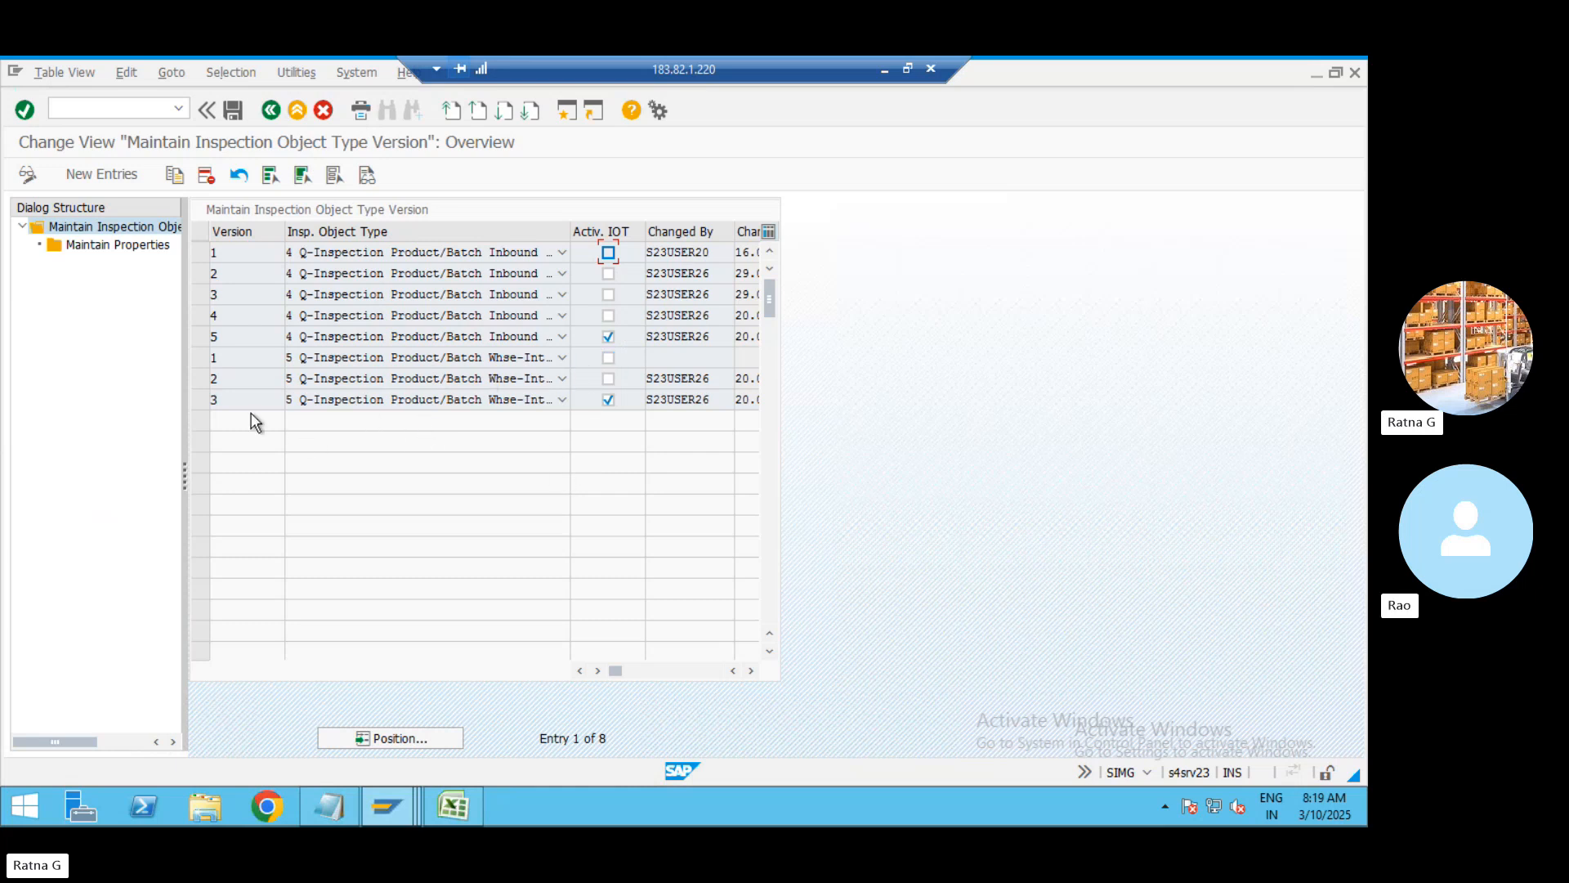
pyautogui.click(200, 336)
pyautogui.doubleClick(119, 245)
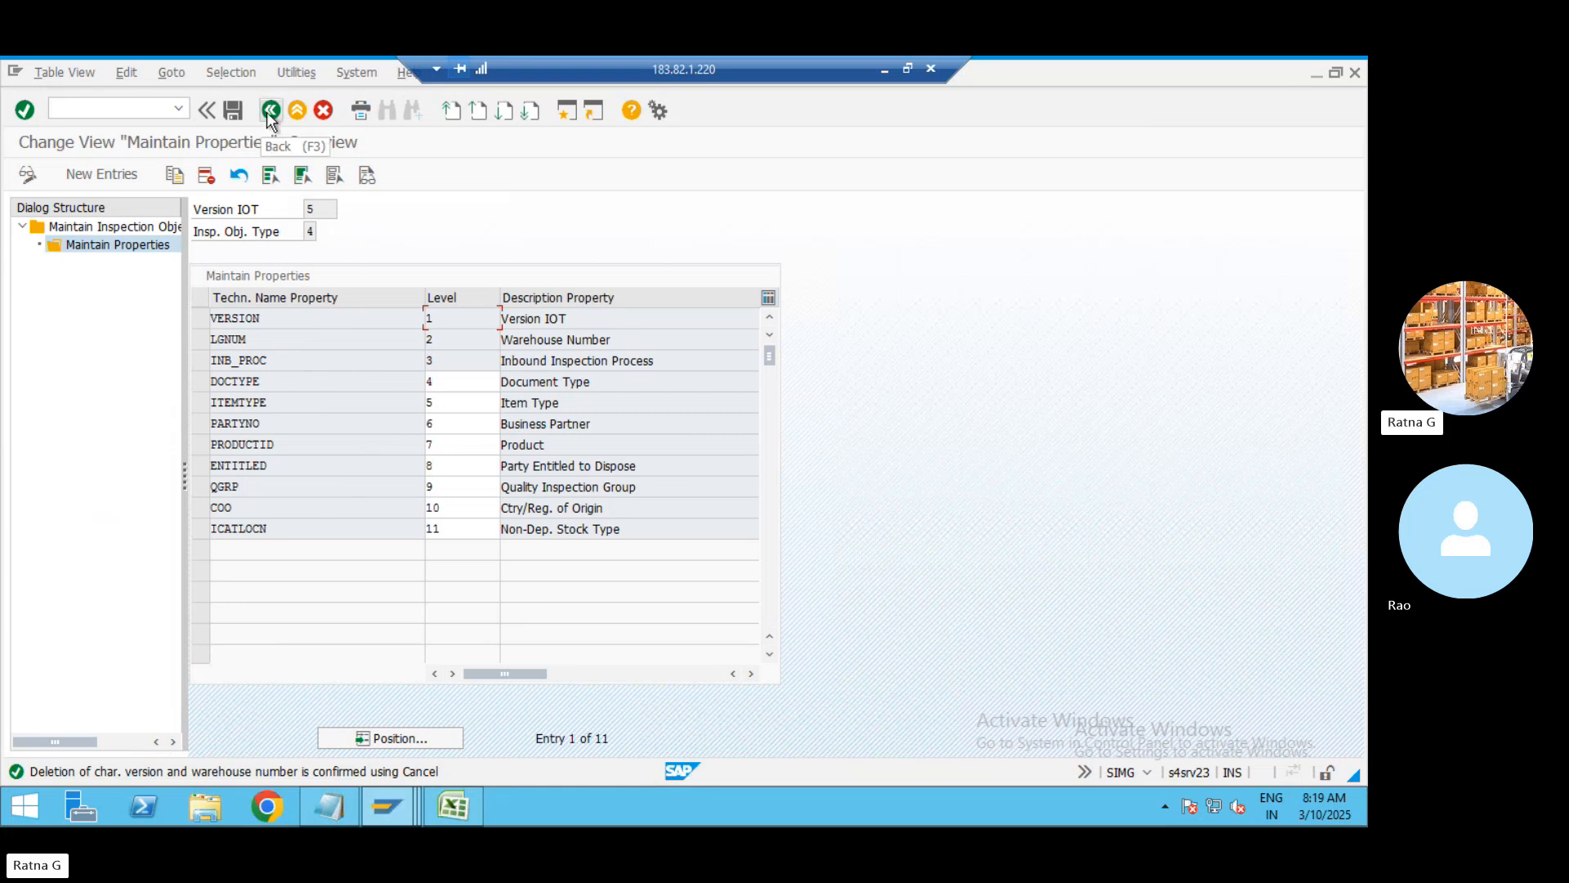
# Open a new session and start transaction /SCWM/QRSETUP for inspection rule maintenance
pyautogui.click(567, 112)
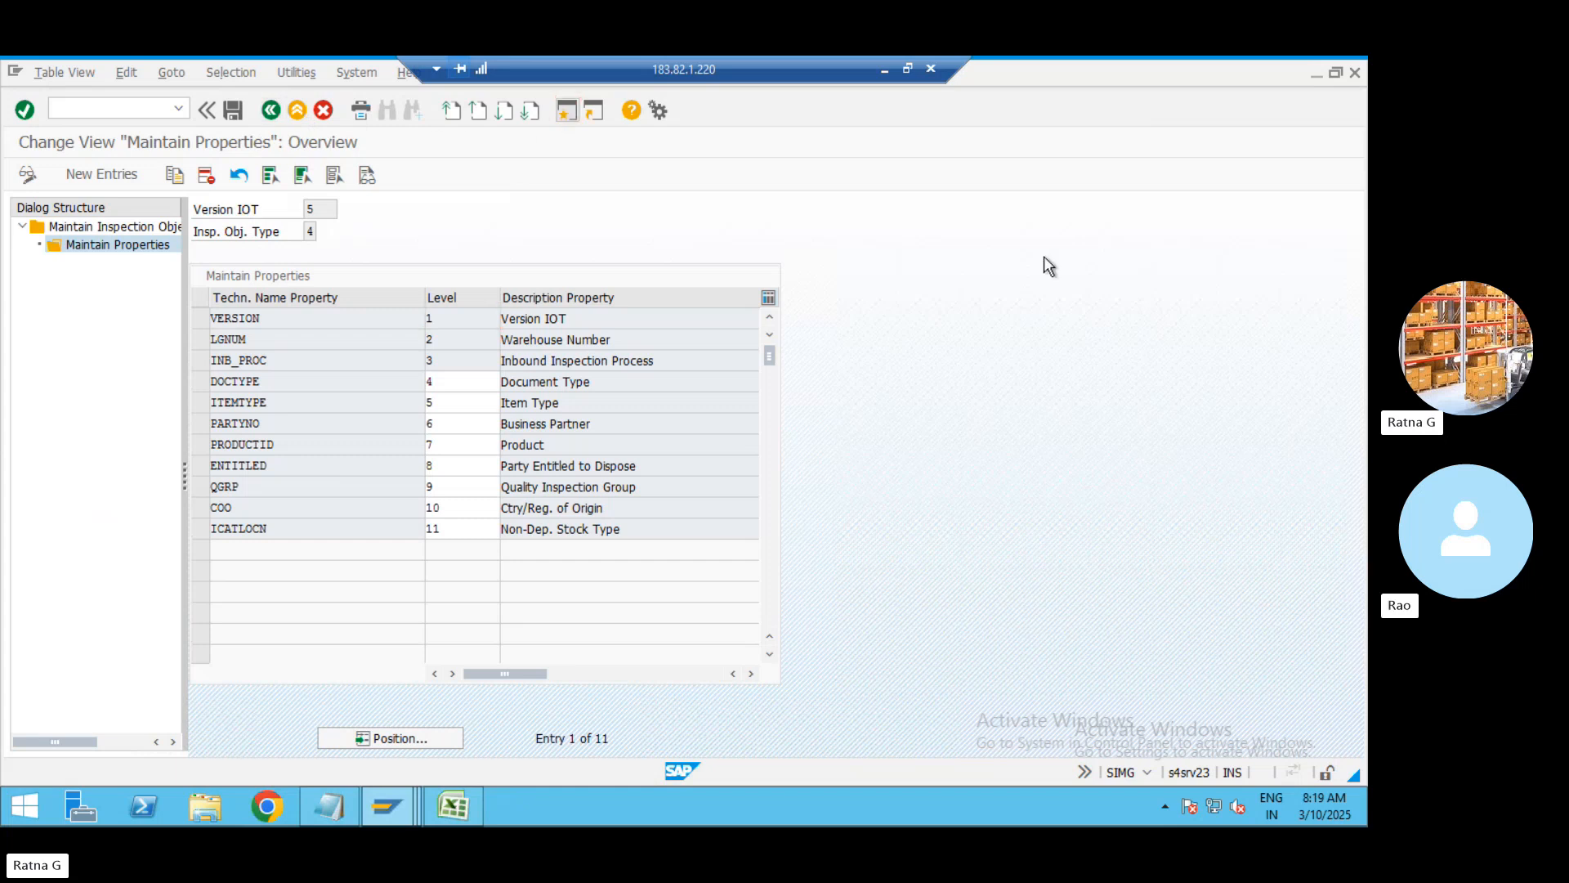
pyautogui.write('/n')
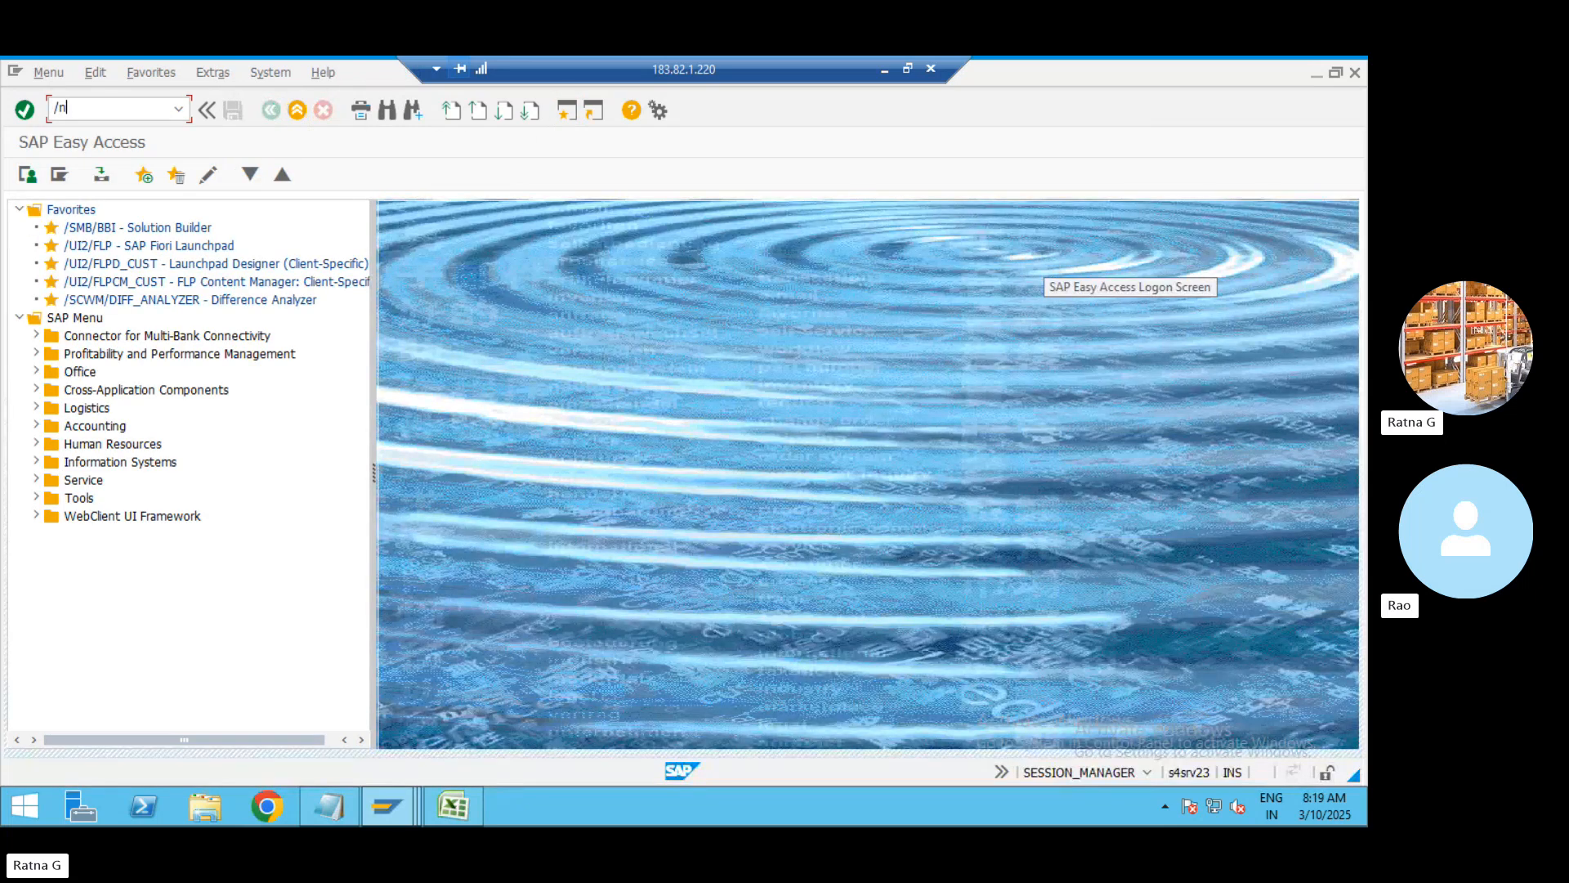
pyautogui.write('/scwm/qrsetup')
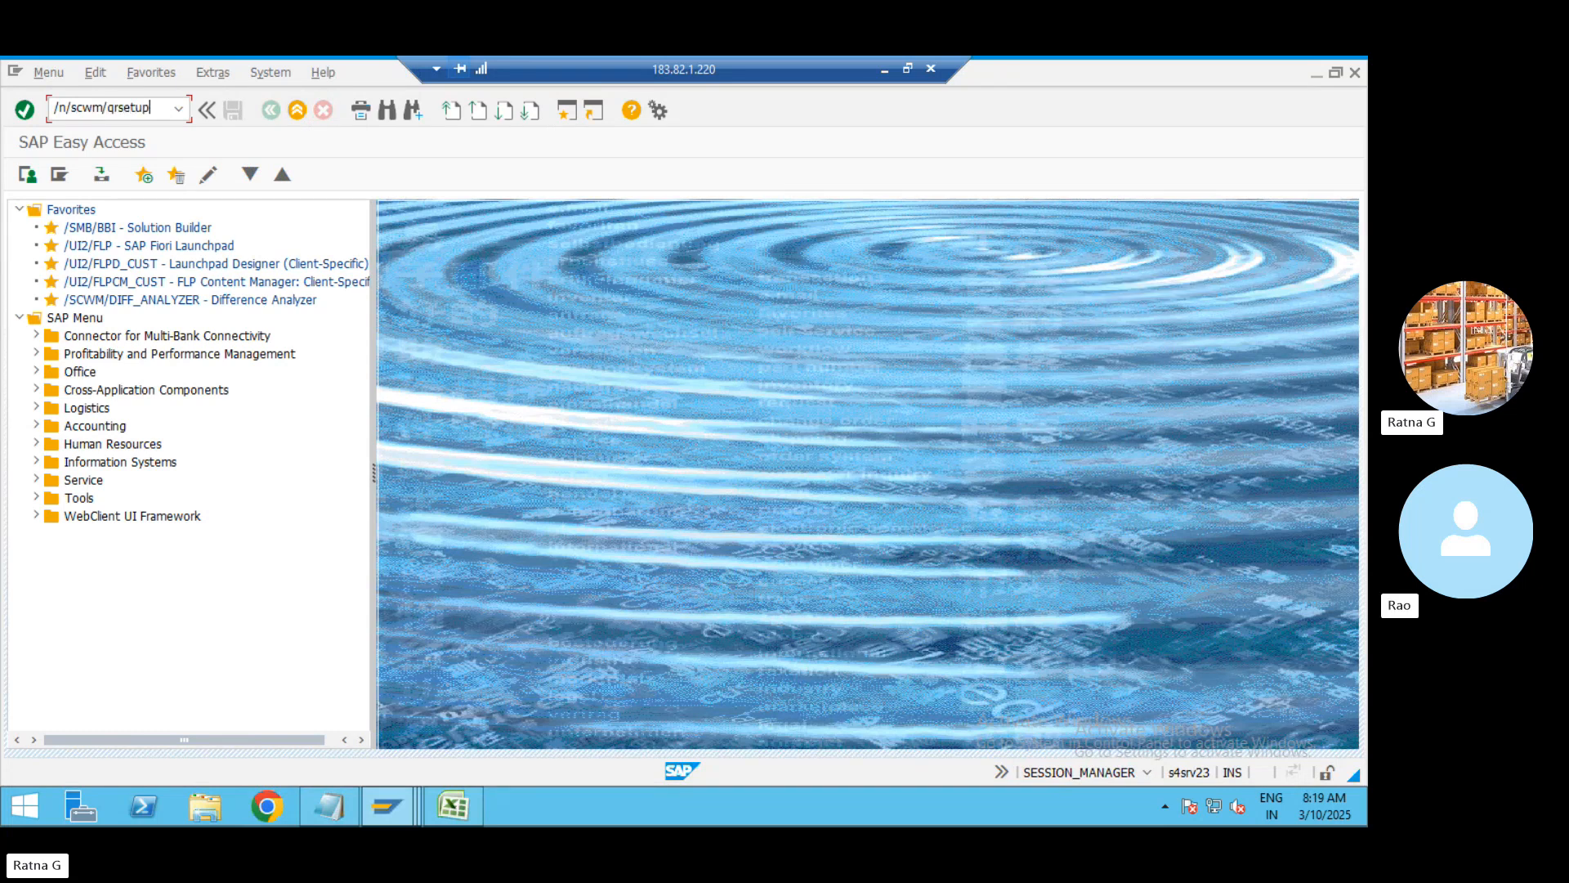
pyautogui.press('Return')
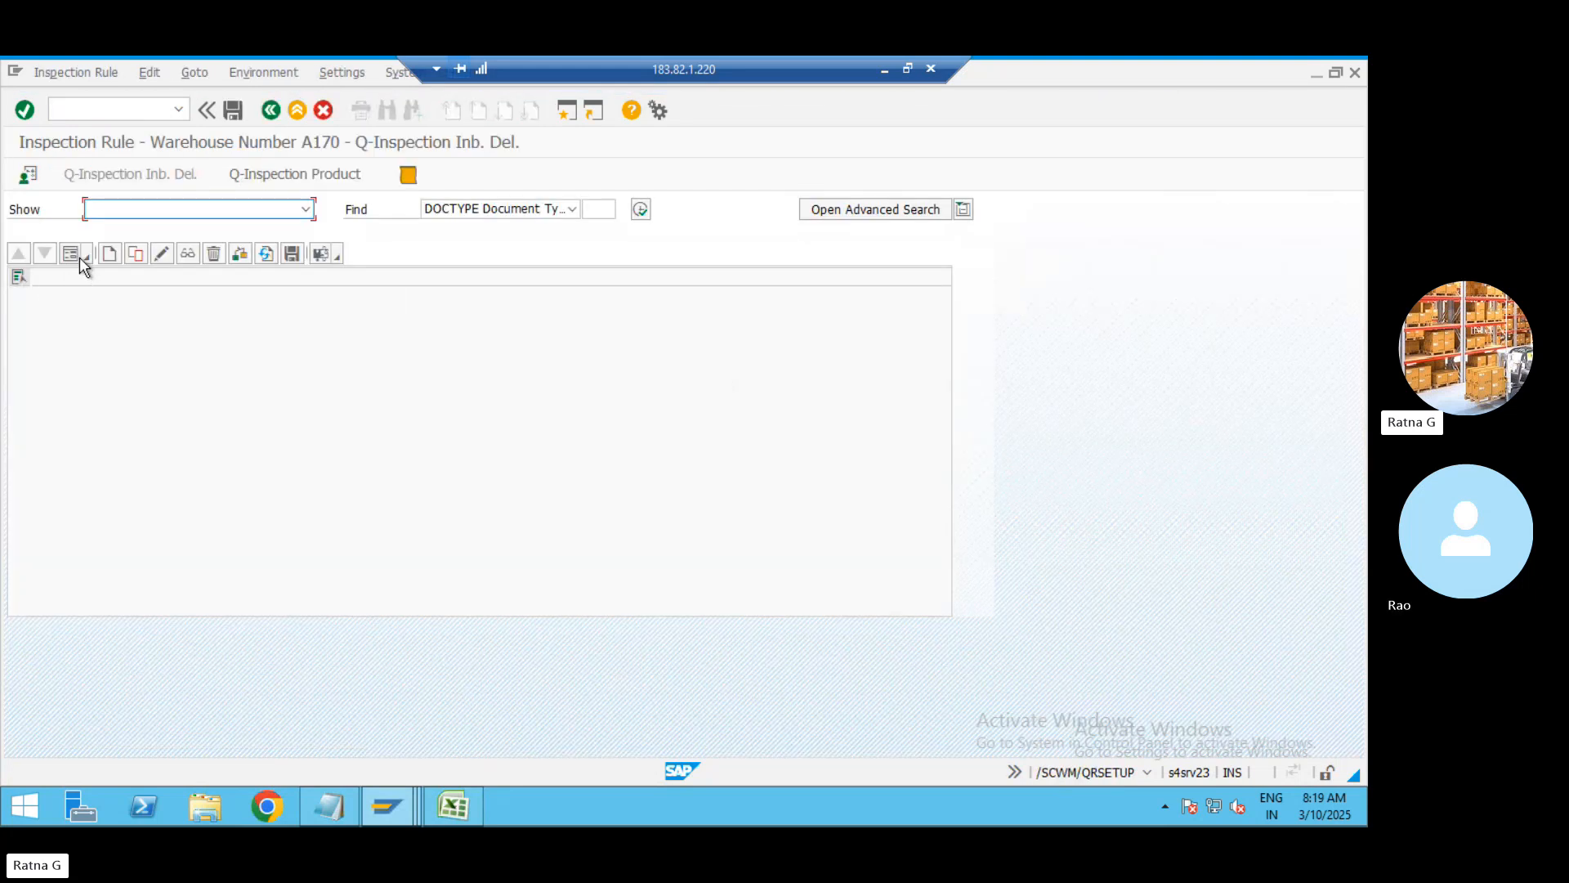
# Create a new Q-Inspection Inb. Del. inspection rule in form view and set its Inspection Process to 0 Inspection After Goods Receipt
pyautogui.click(107, 254)
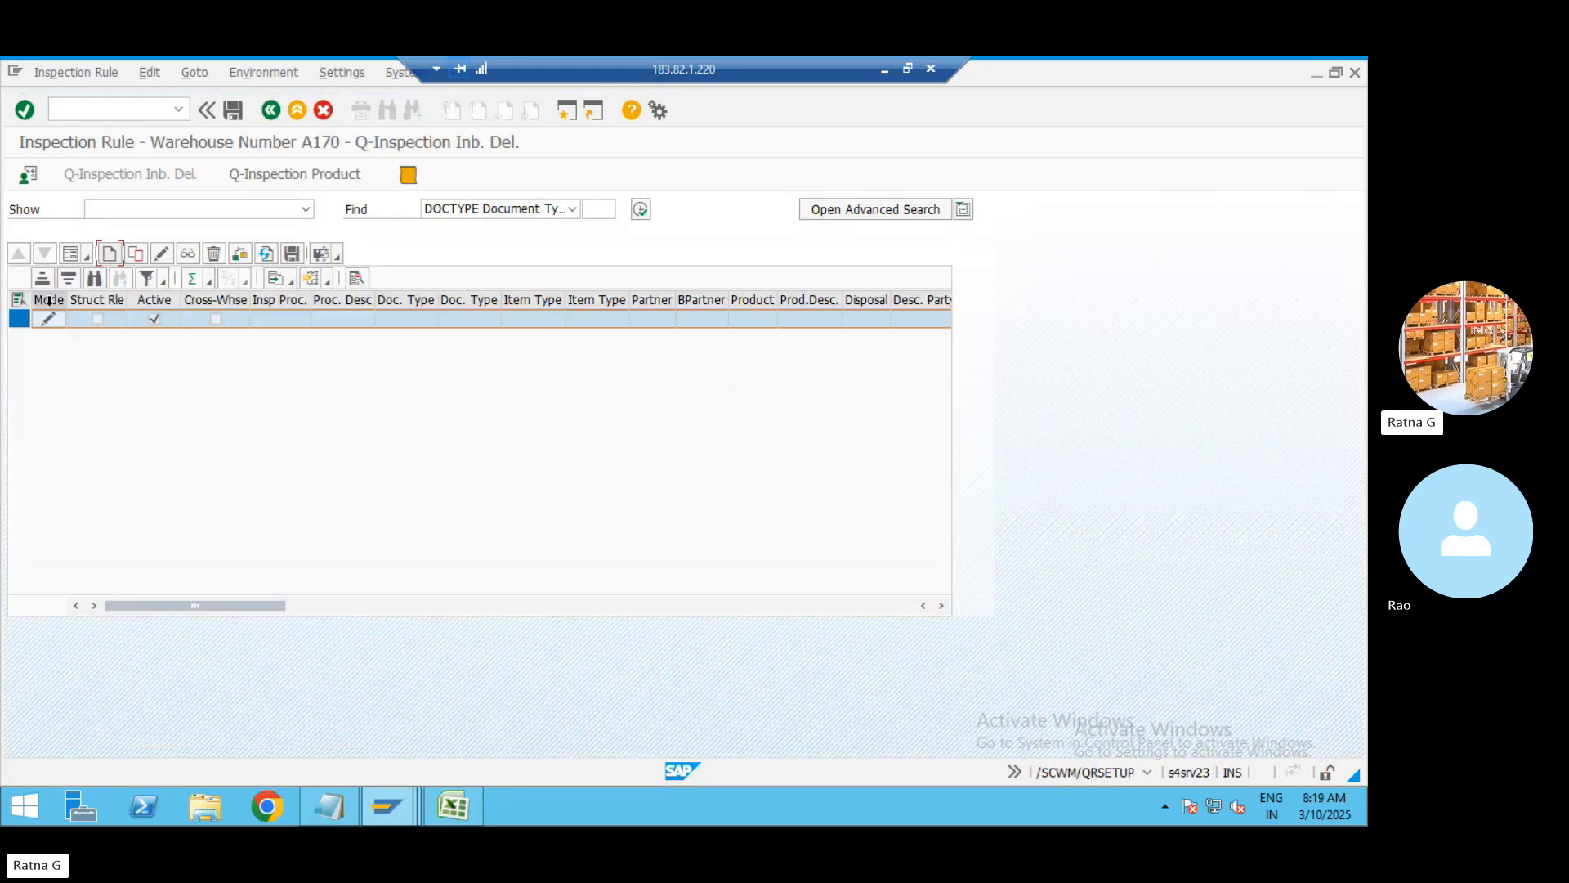
pyautogui.click(78, 259)
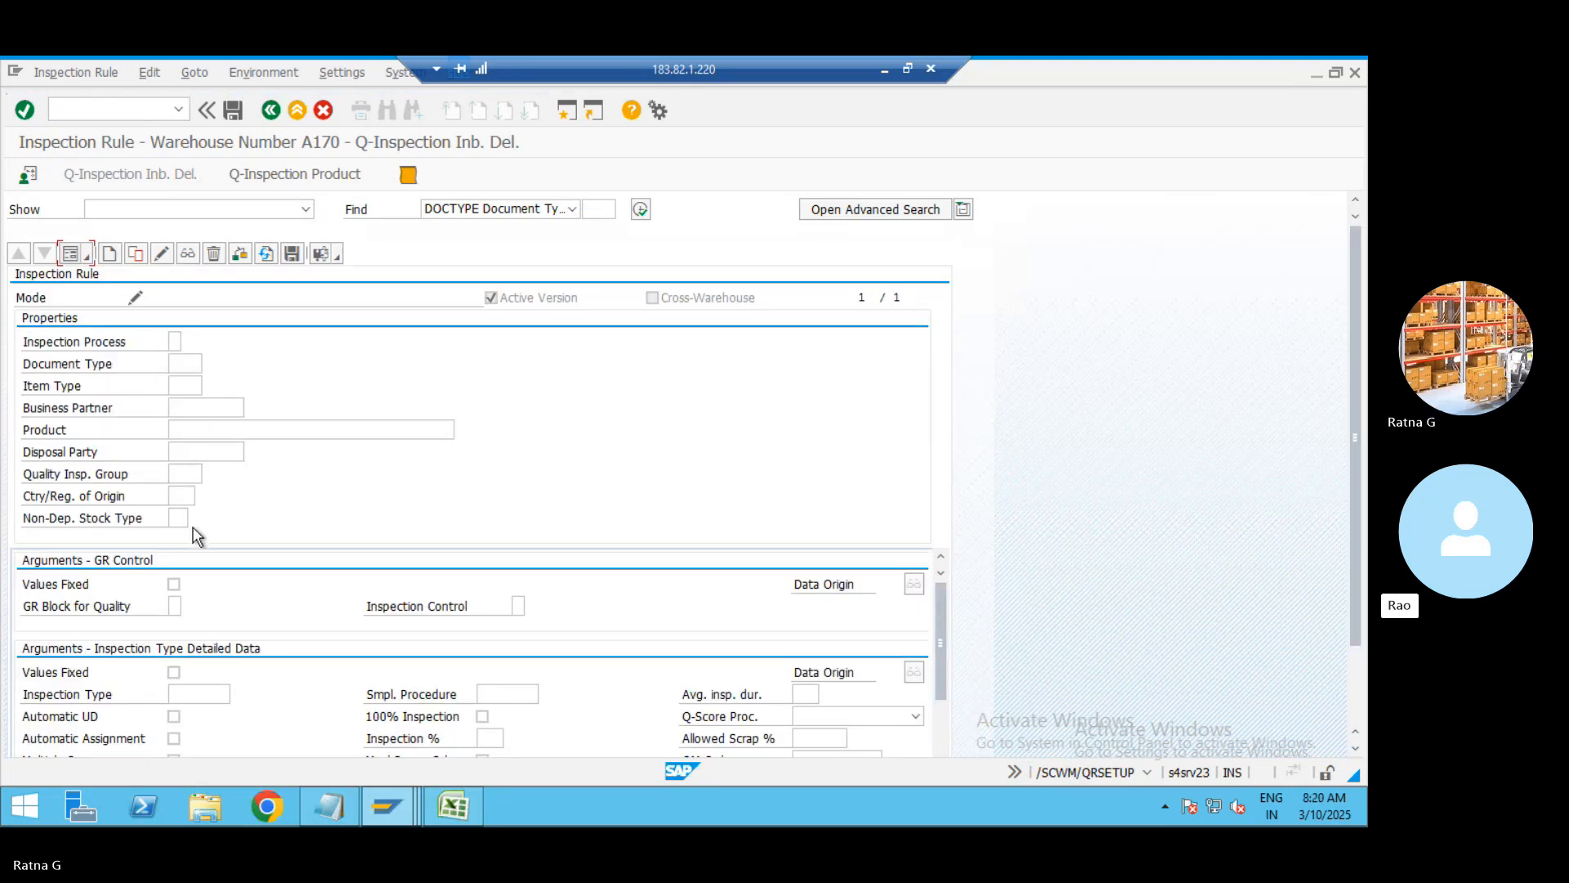
pyautogui.click(197, 474)
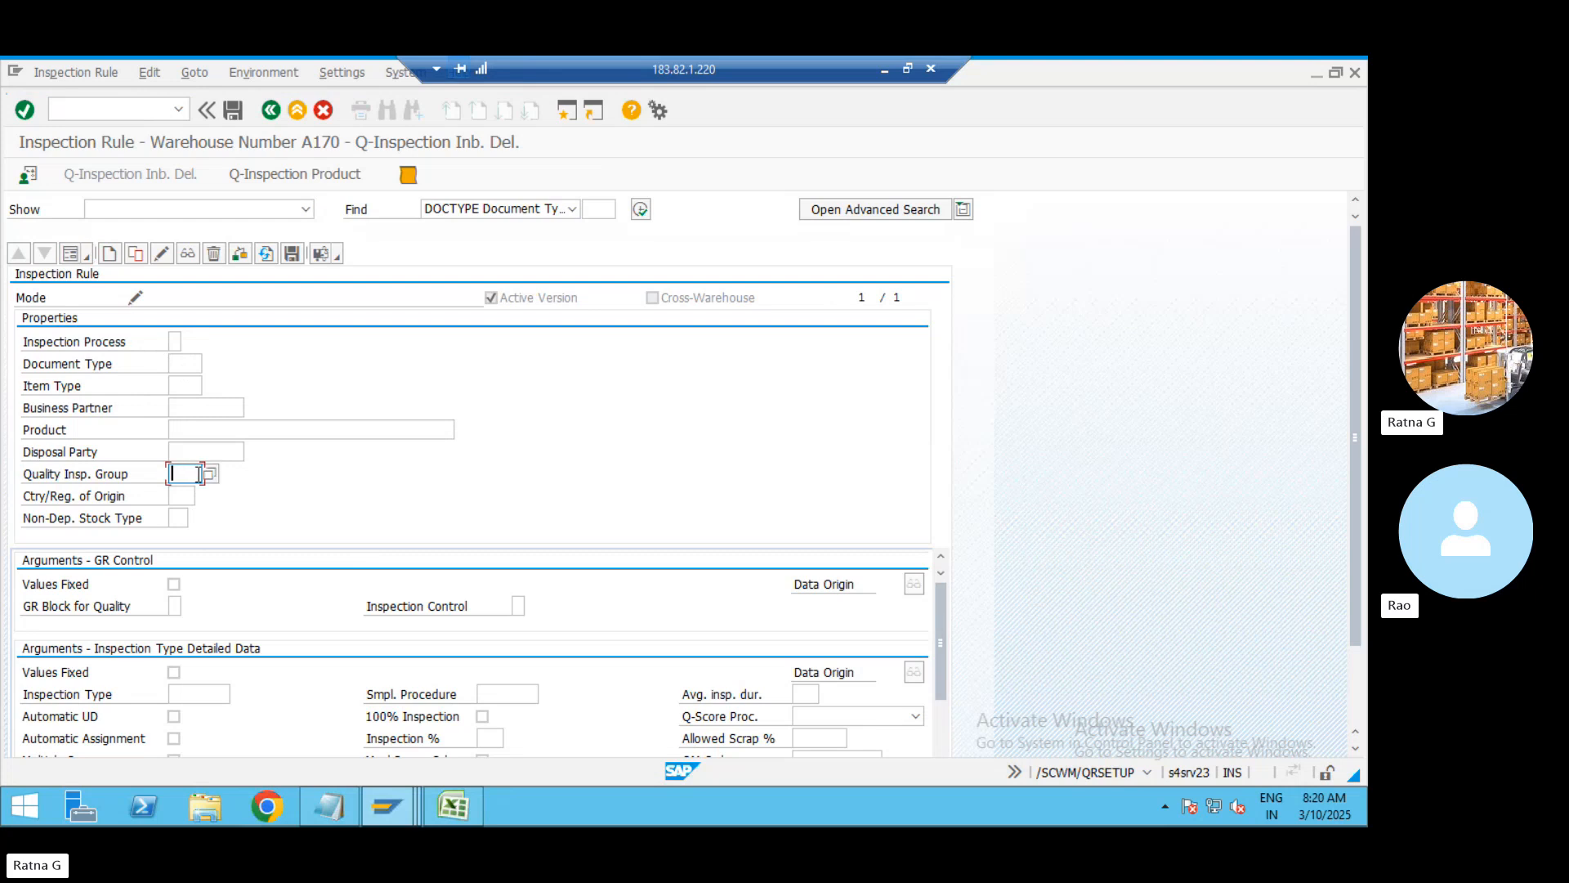
pyautogui.click(203, 451)
pyautogui.click(204, 428)
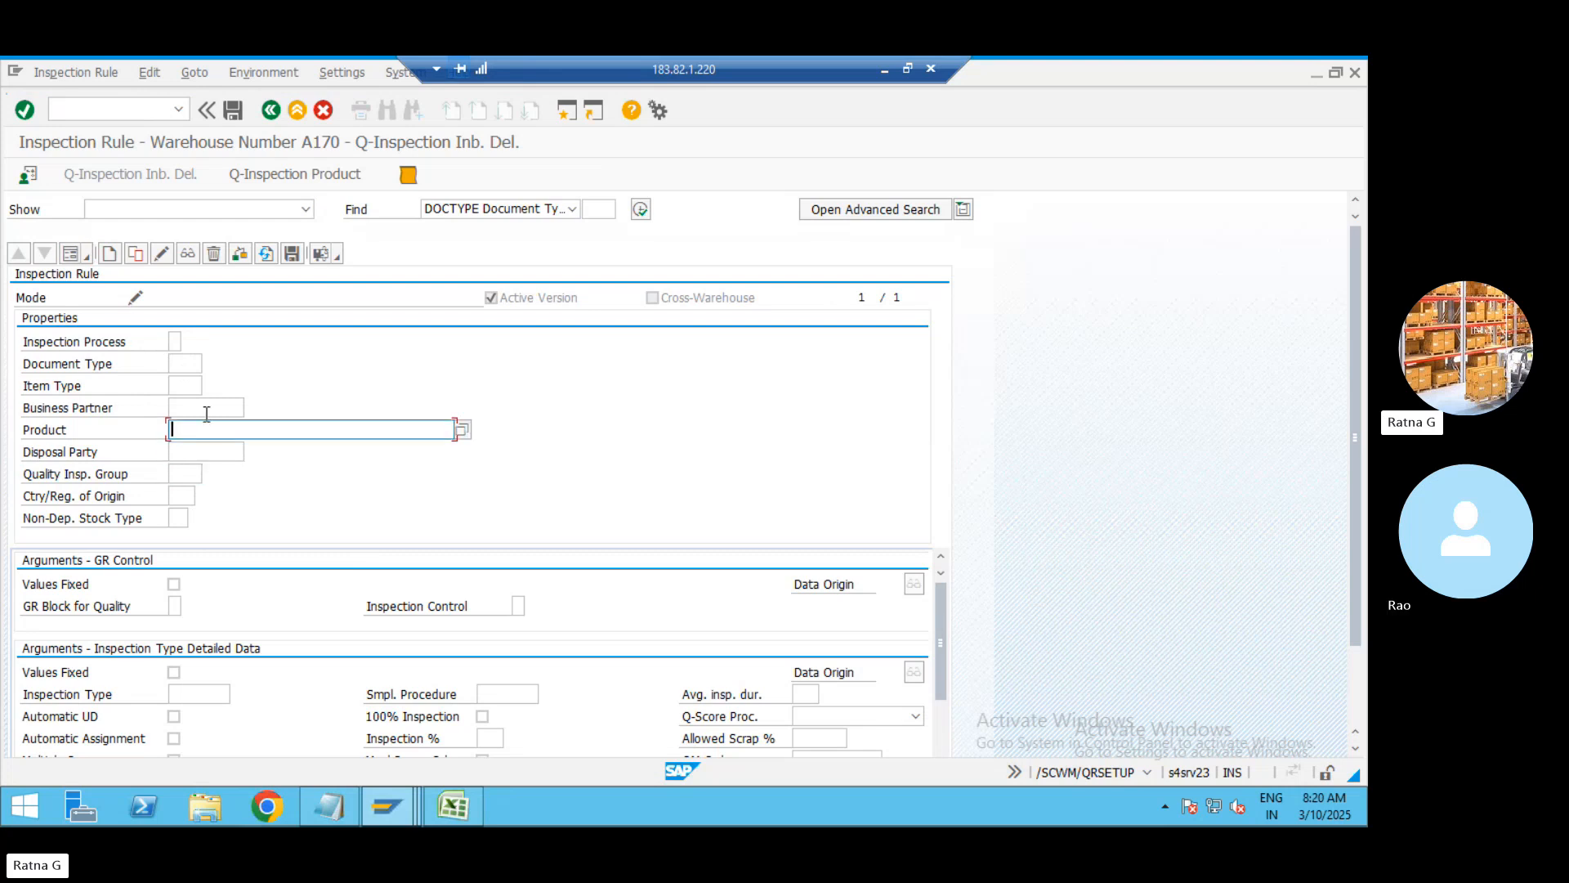
pyautogui.click(205, 410)
pyautogui.click(187, 389)
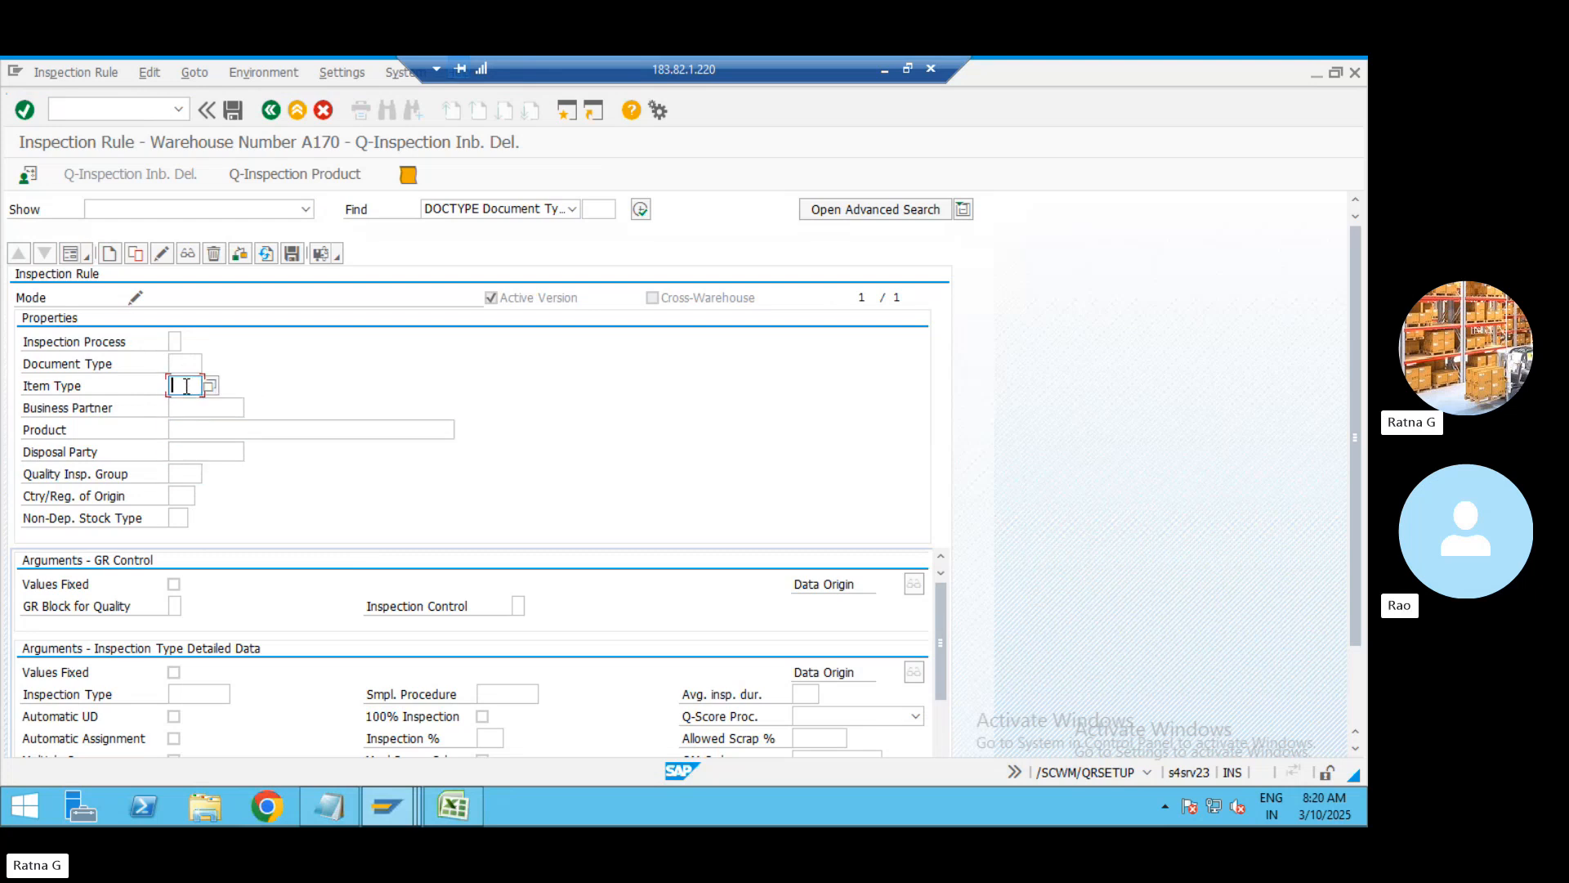
pyautogui.click(176, 344)
pyautogui.click(193, 343)
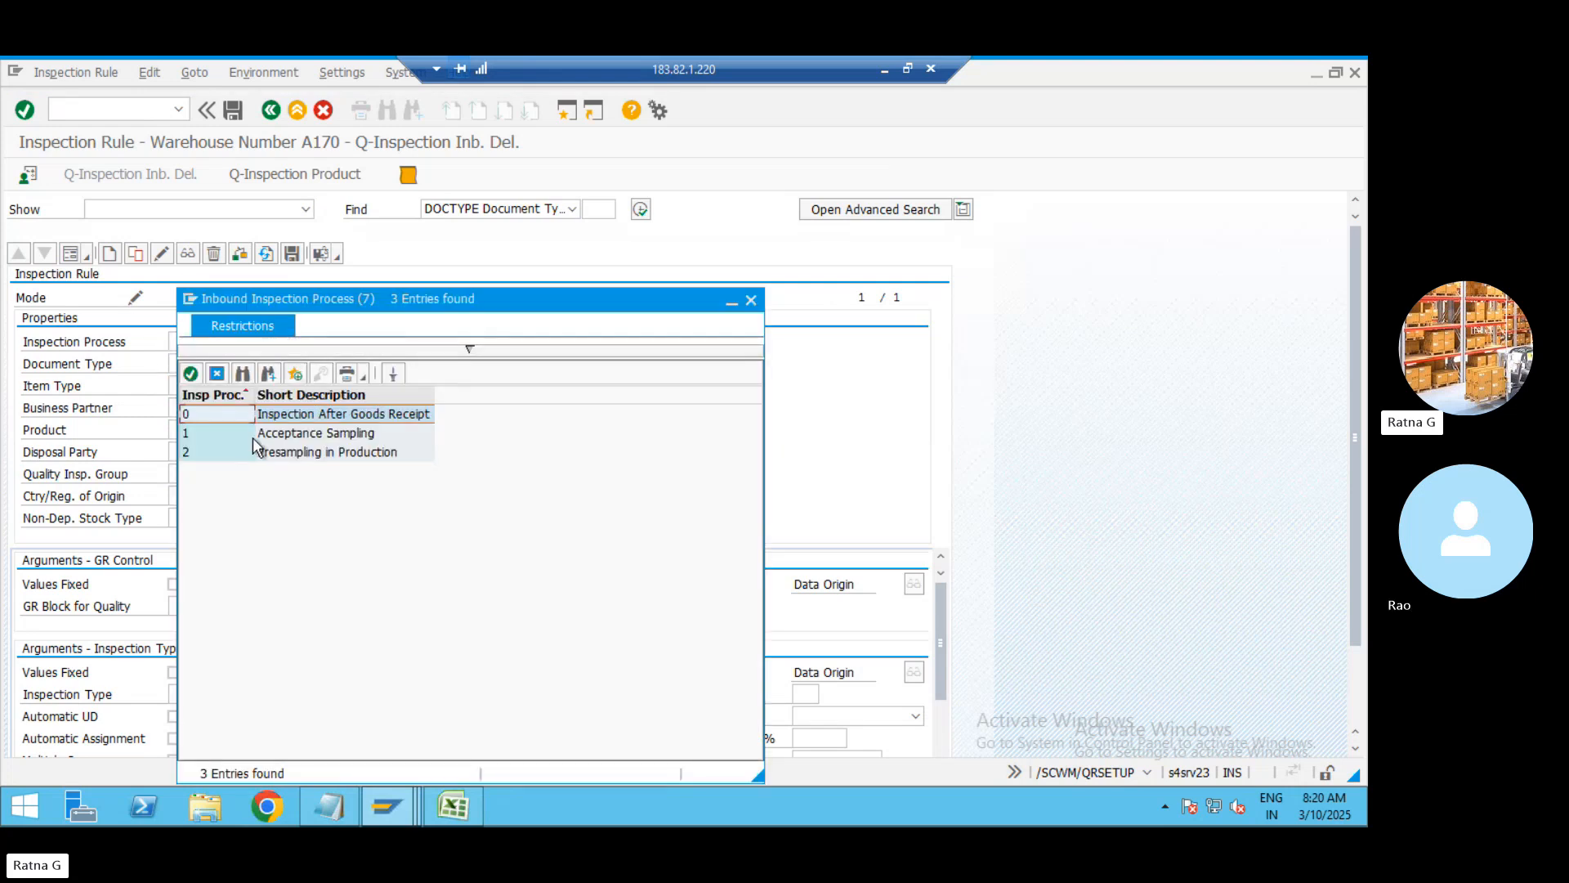
pyautogui.doubleClick(337, 415)
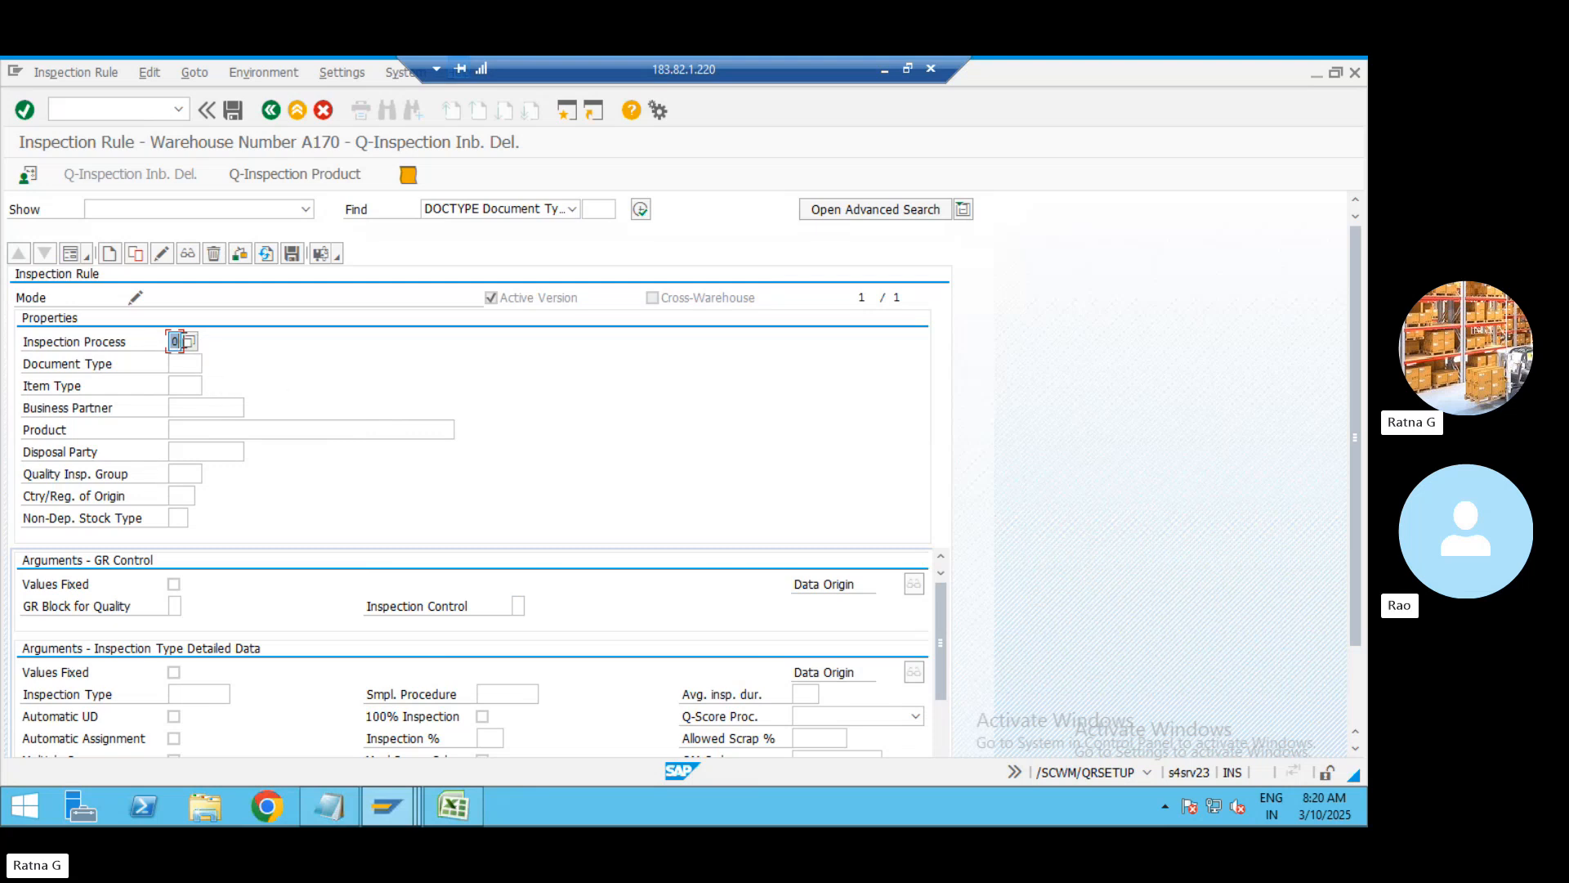
# Review the rule's property fields from Document Type to Quality Insp. Group, and leave inspection rule maintenance without saving
pyautogui.click(191, 365)
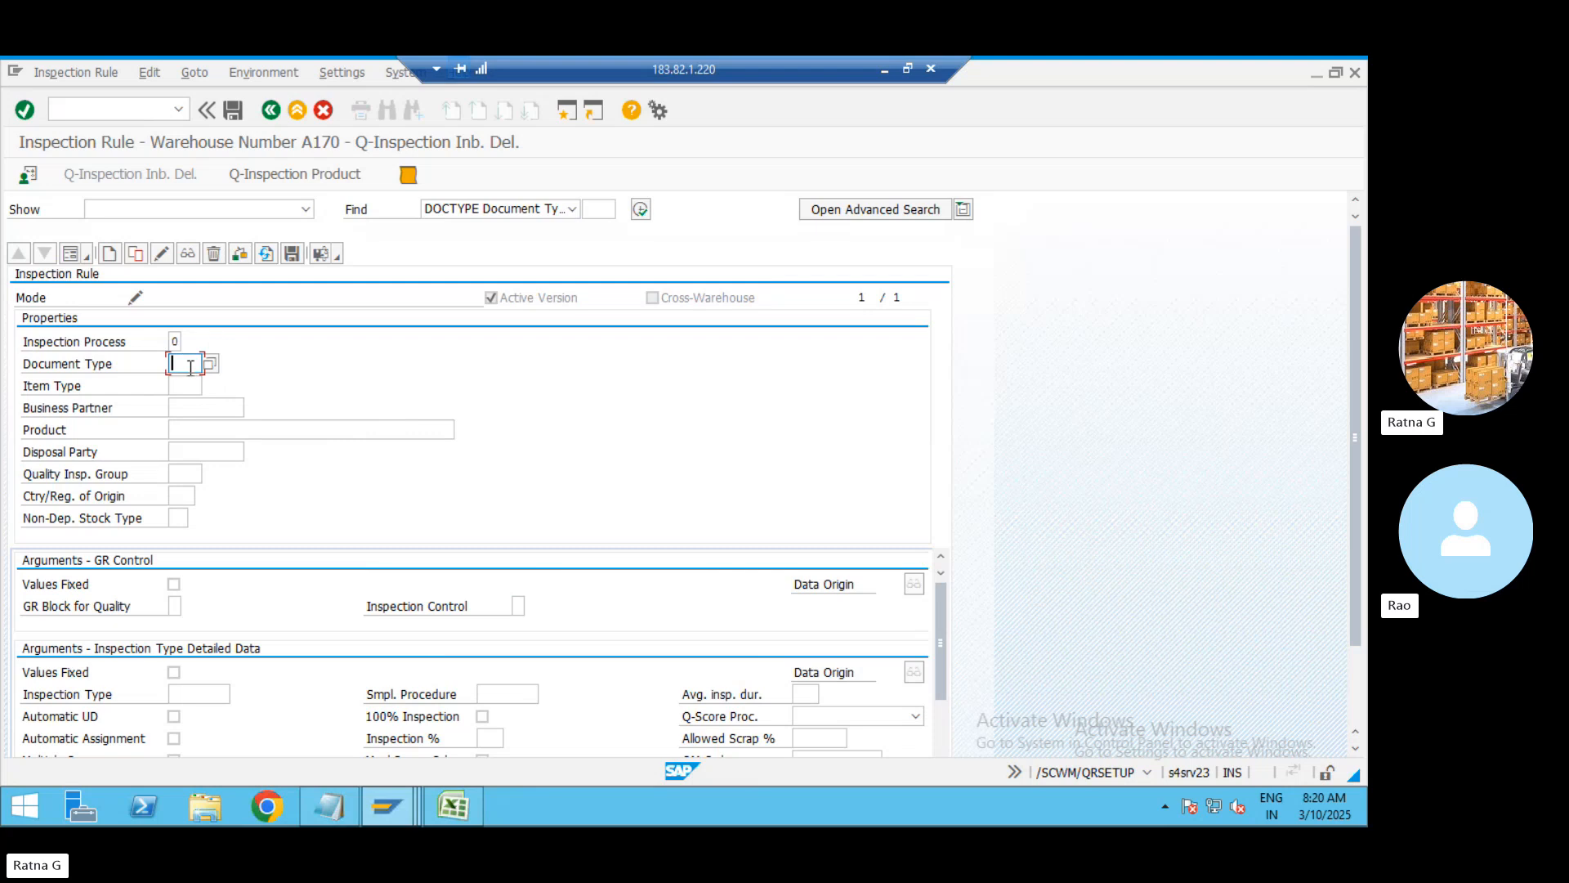
pyautogui.click(194, 385)
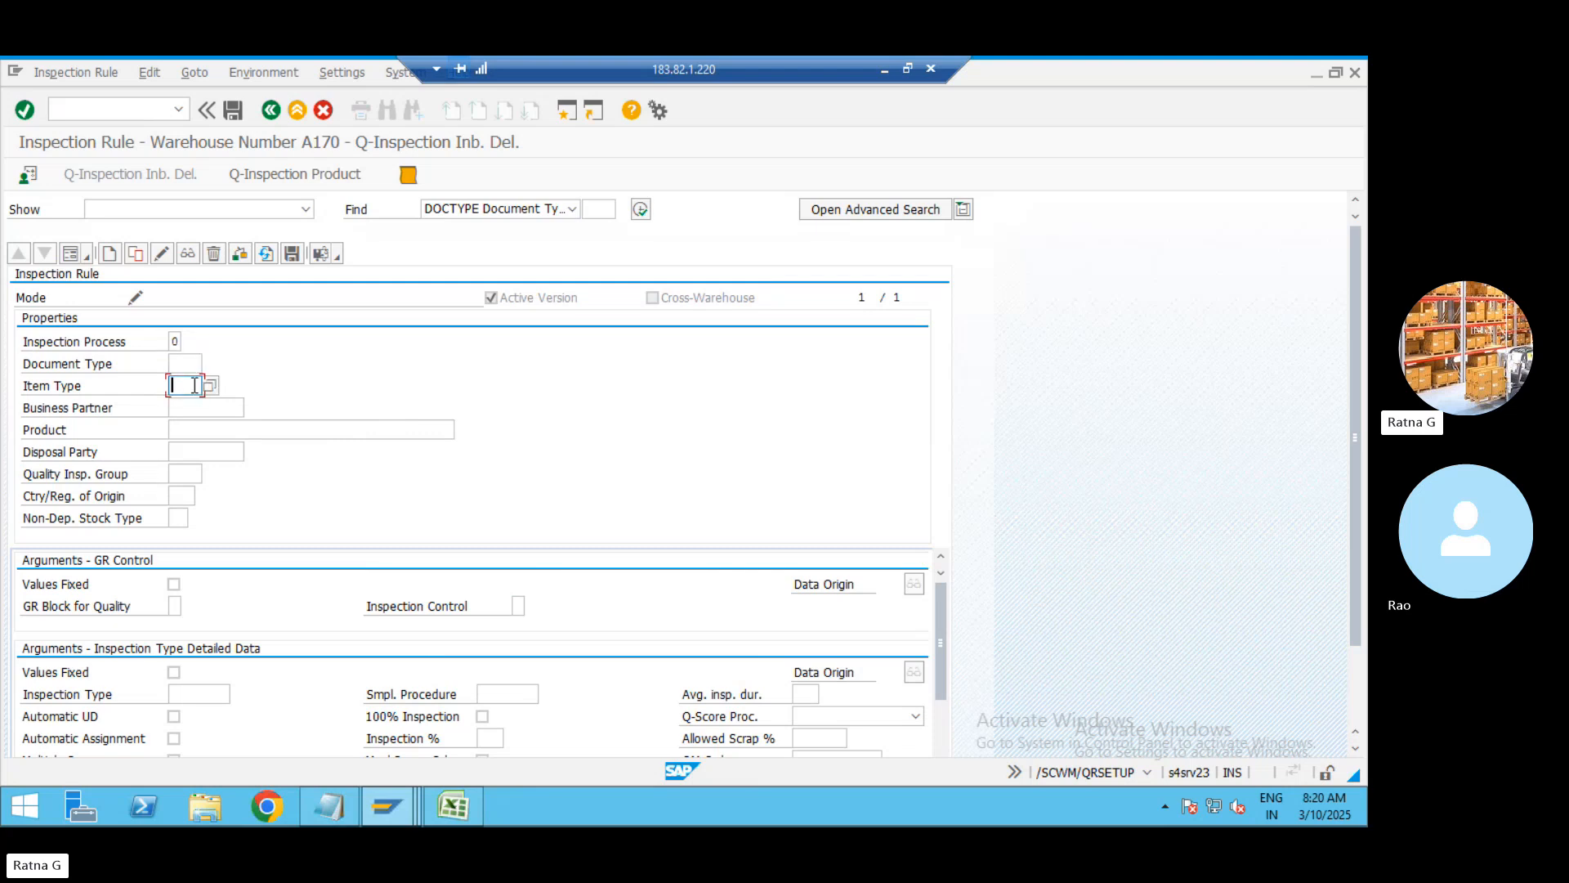
pyautogui.click(283, 428)
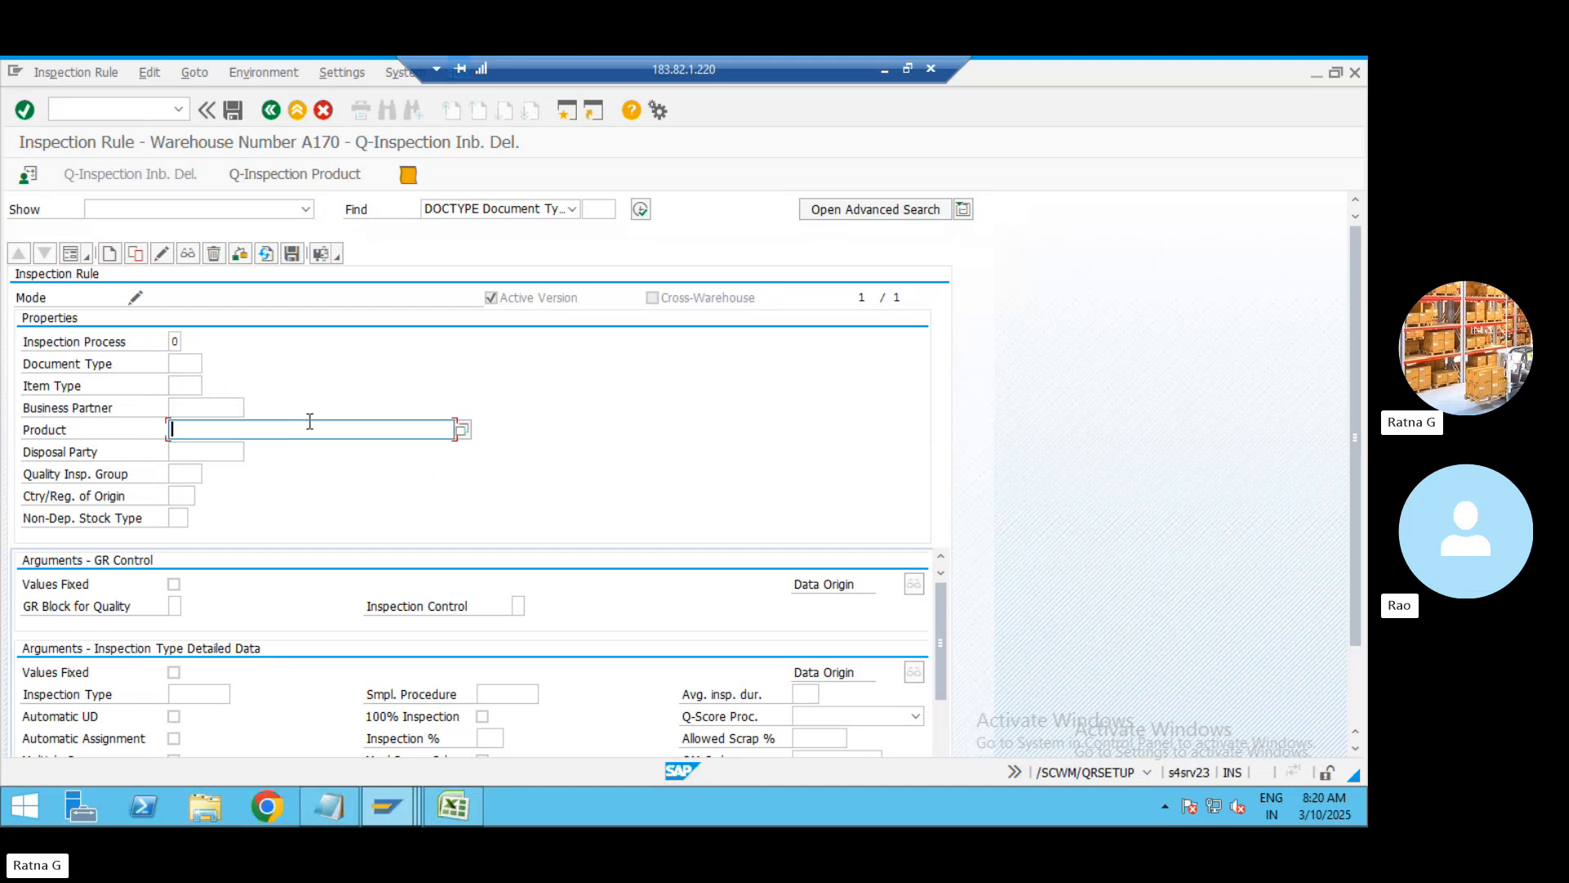
pyautogui.moveTo(131, 476); pyautogui.dragTo(23, 478)
pyautogui.click(183, 472)
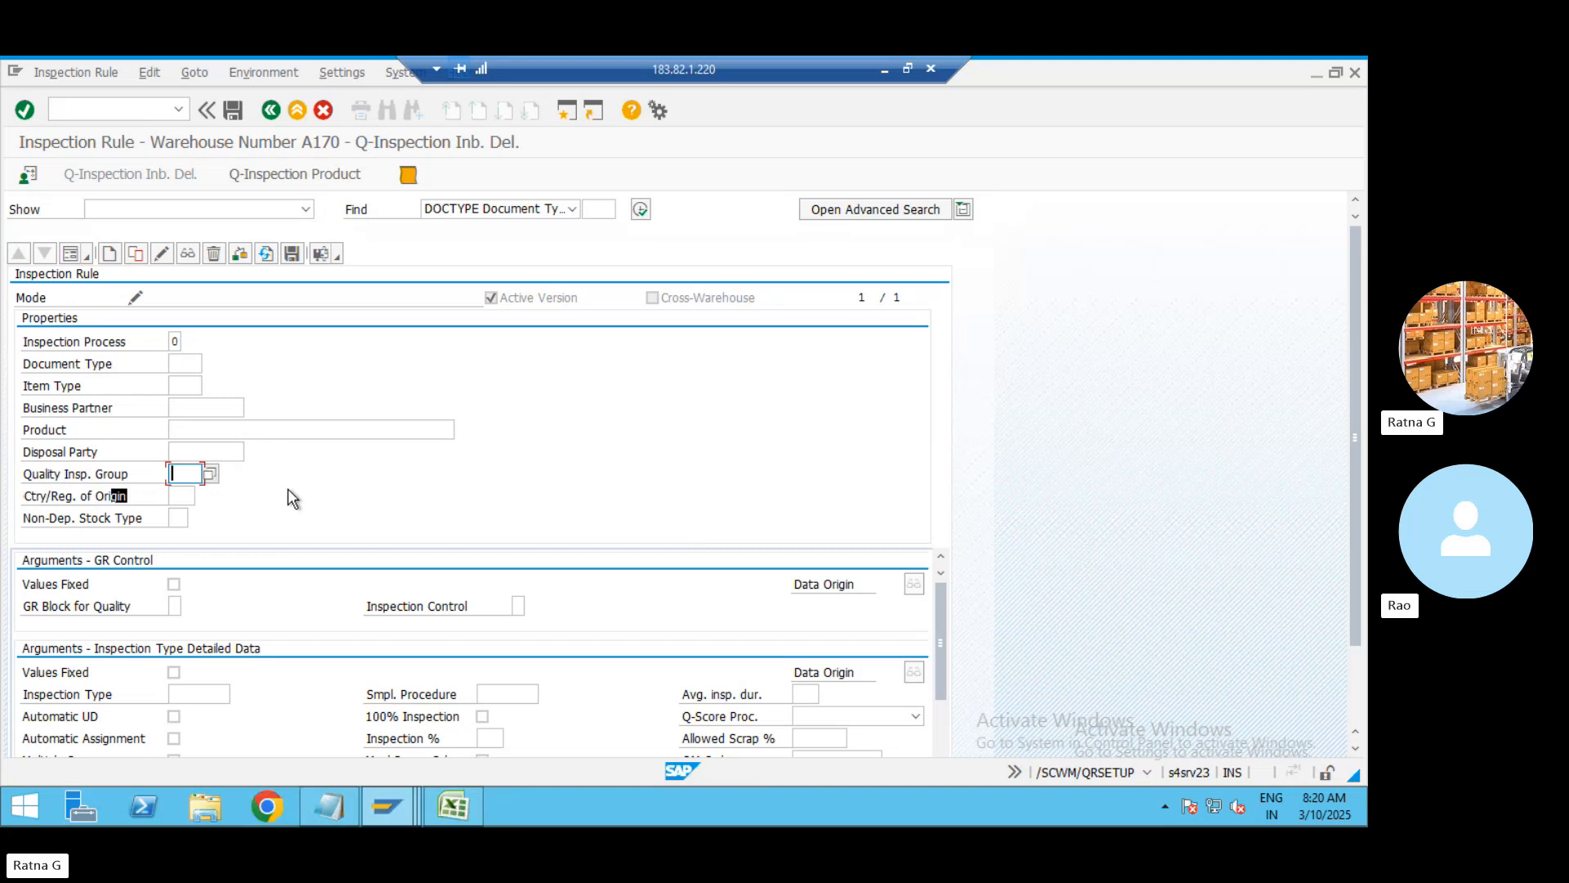
pyautogui.click(228, 429)
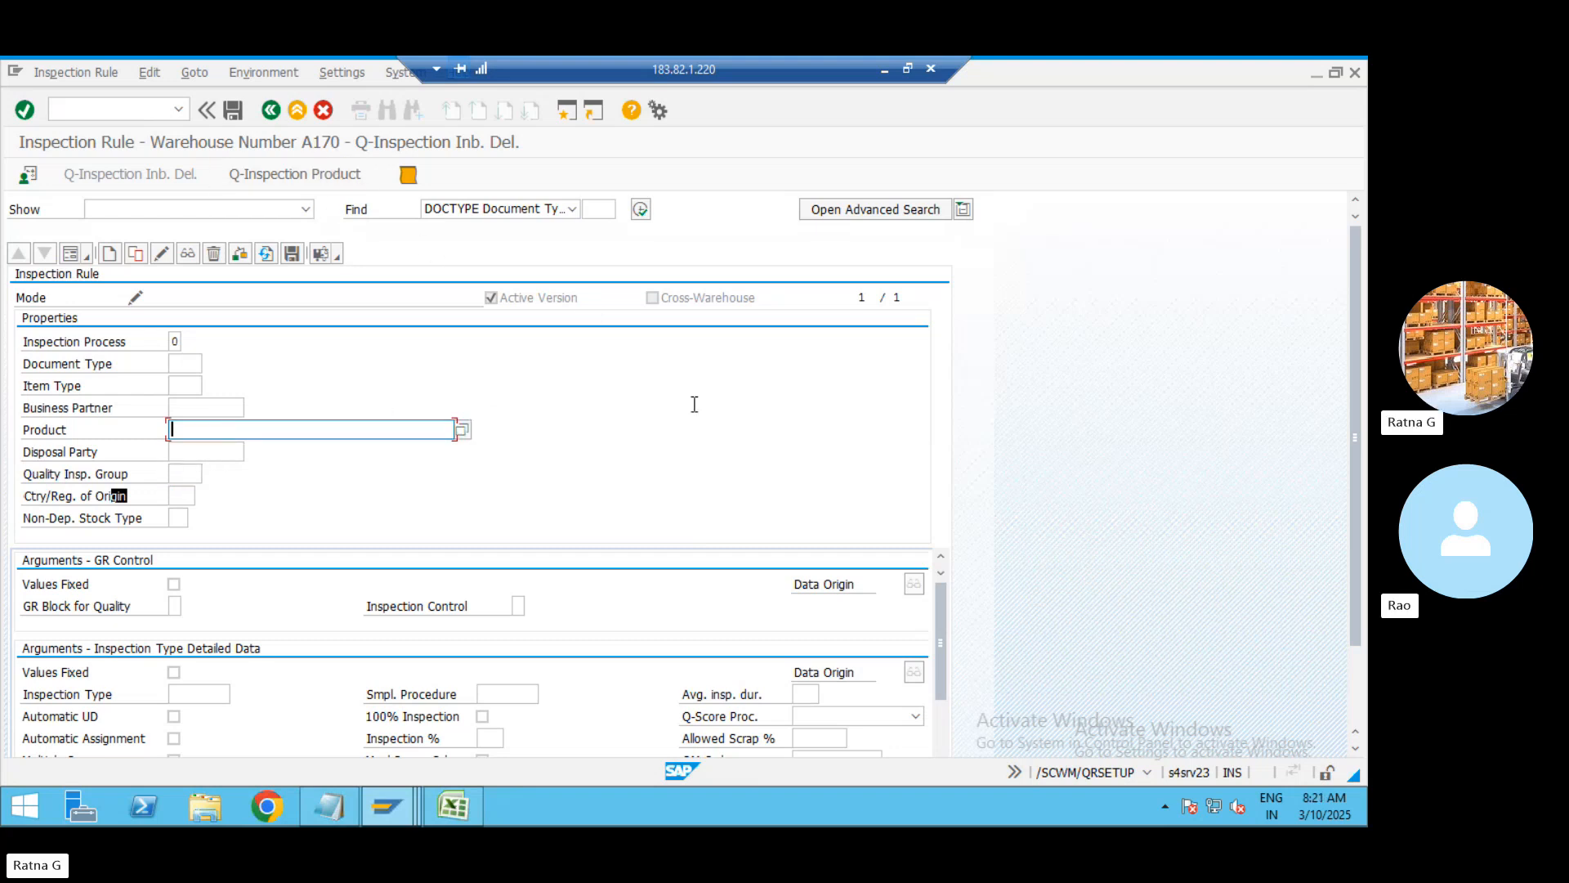
pyautogui.click(141, 473)
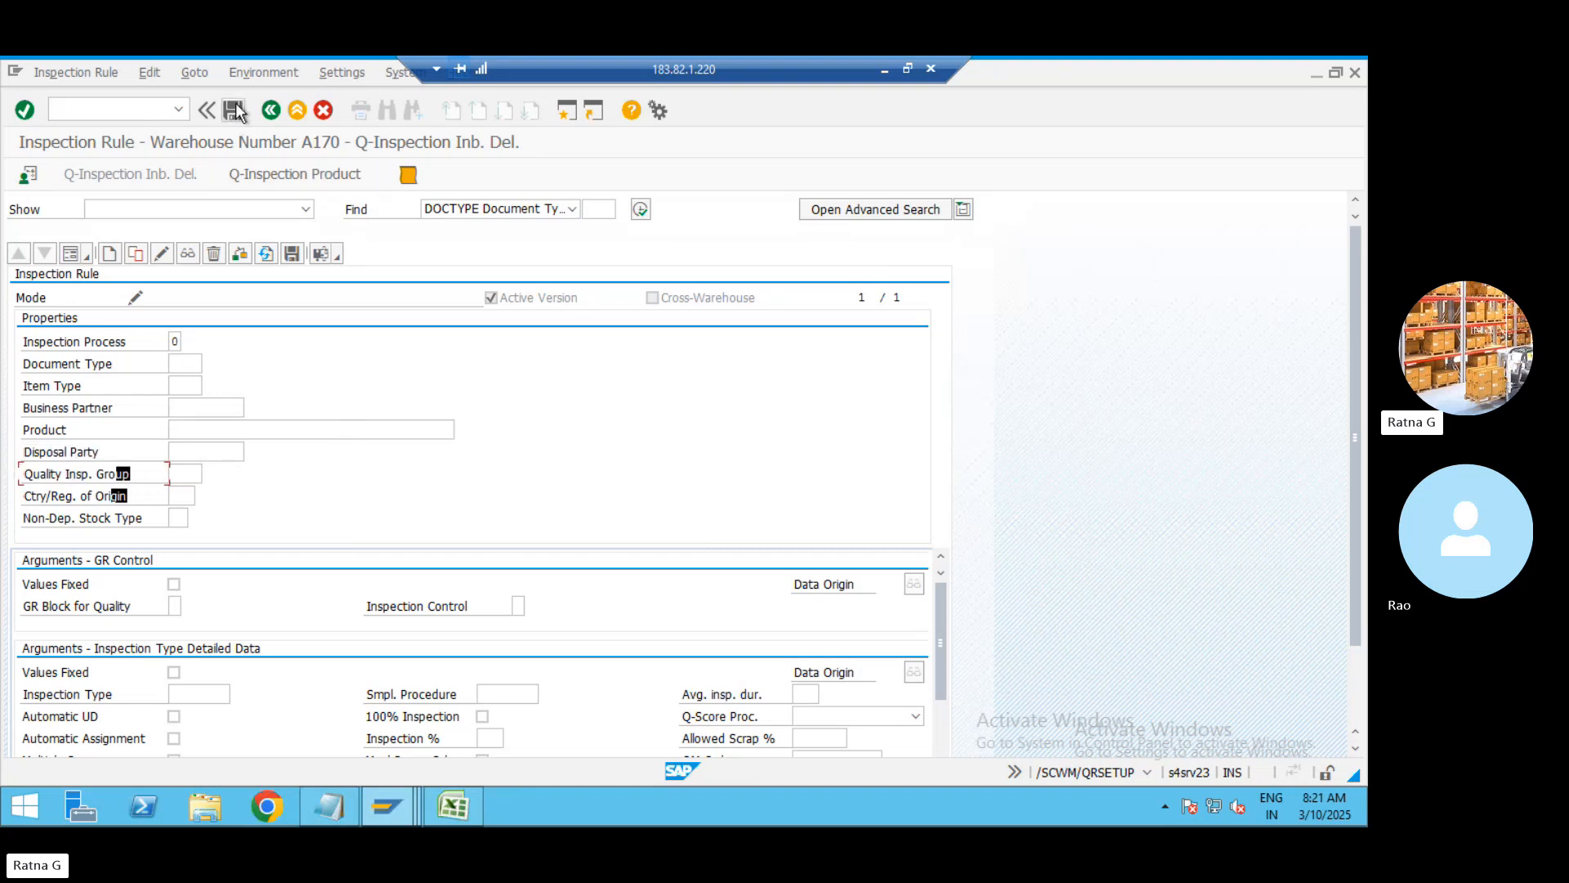
pyautogui.click(271, 112)
pyautogui.click(382, 441)
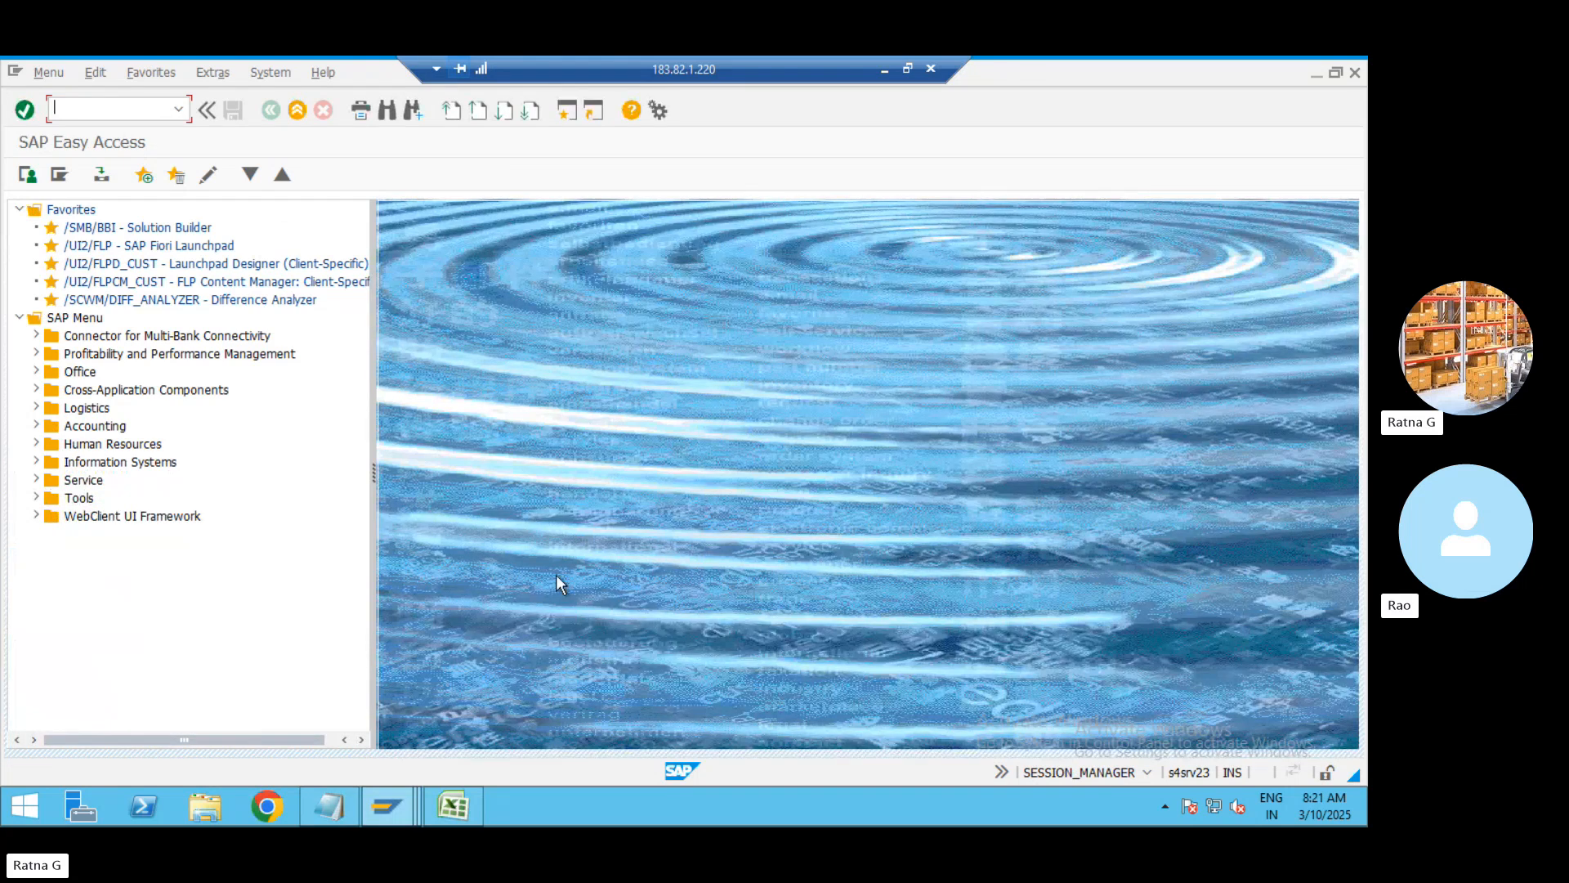
# Switch to the Maintain Properties session and examine the version 5 properties from Party Entitled to Dispose to Non-Dep. Stock Type
pyautogui.moveTo(399, 793)
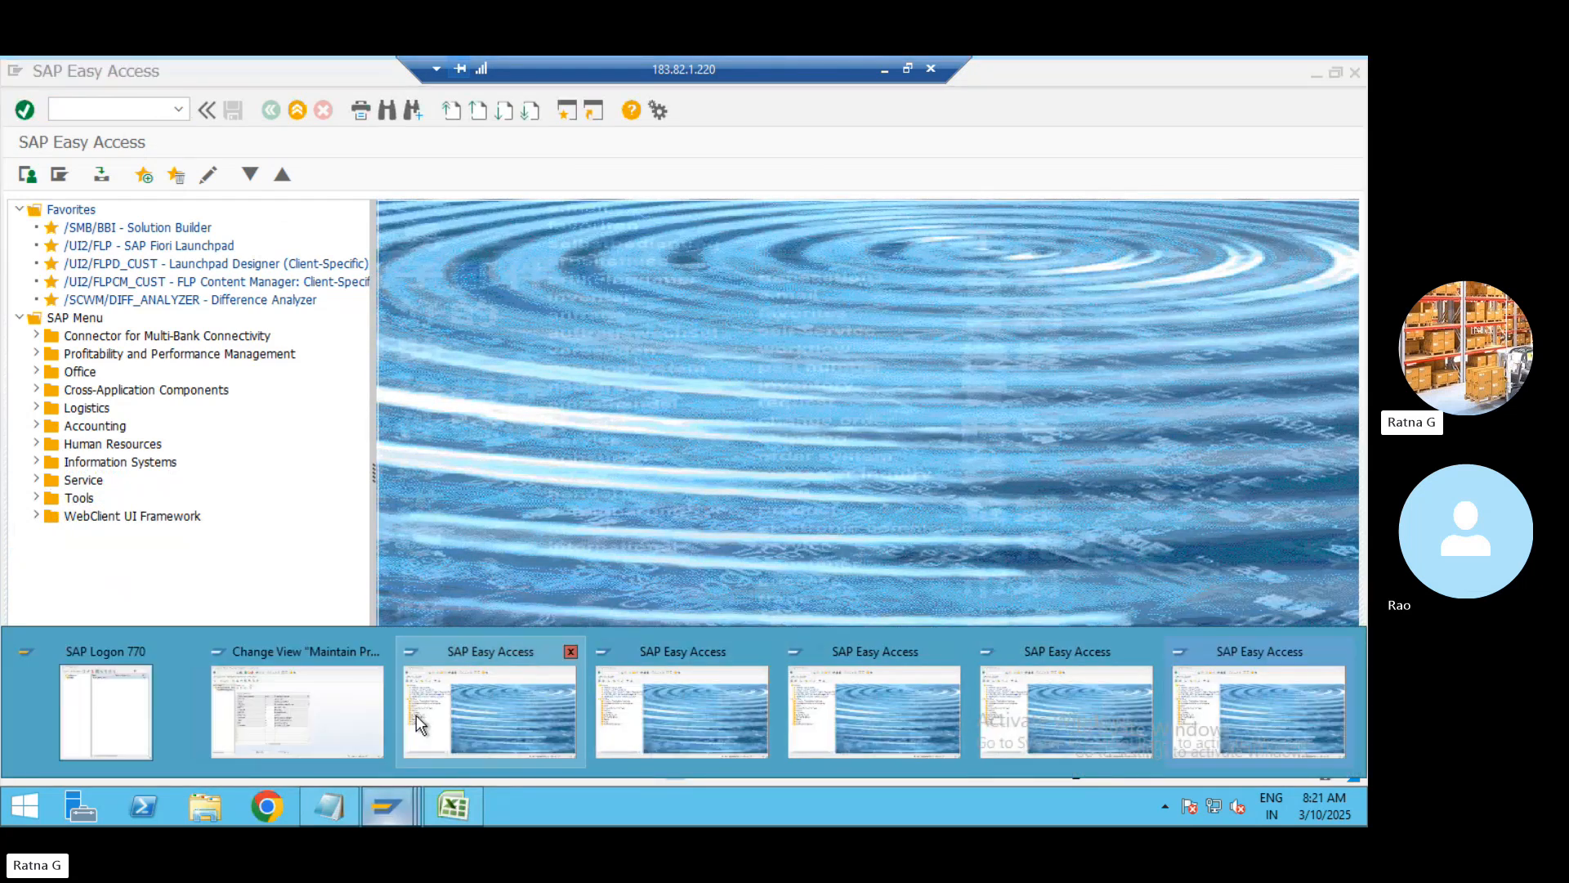
pyautogui.click(343, 717)
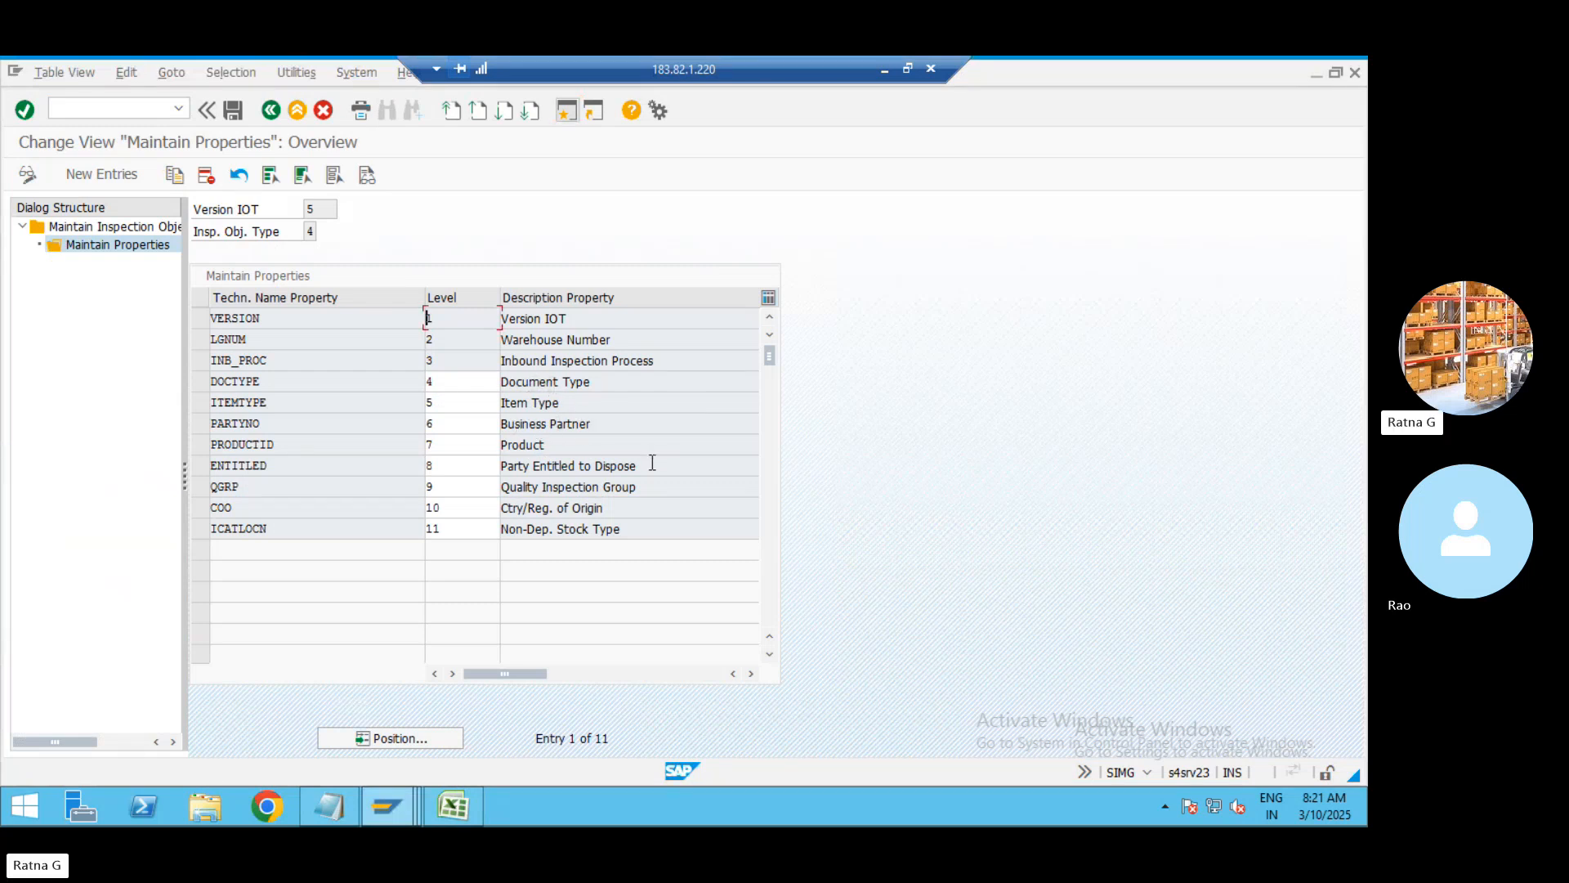
pyautogui.moveTo(637, 465); pyautogui.dragTo(501, 486)
pyautogui.moveTo(640, 486); pyautogui.dragTo(477, 488)
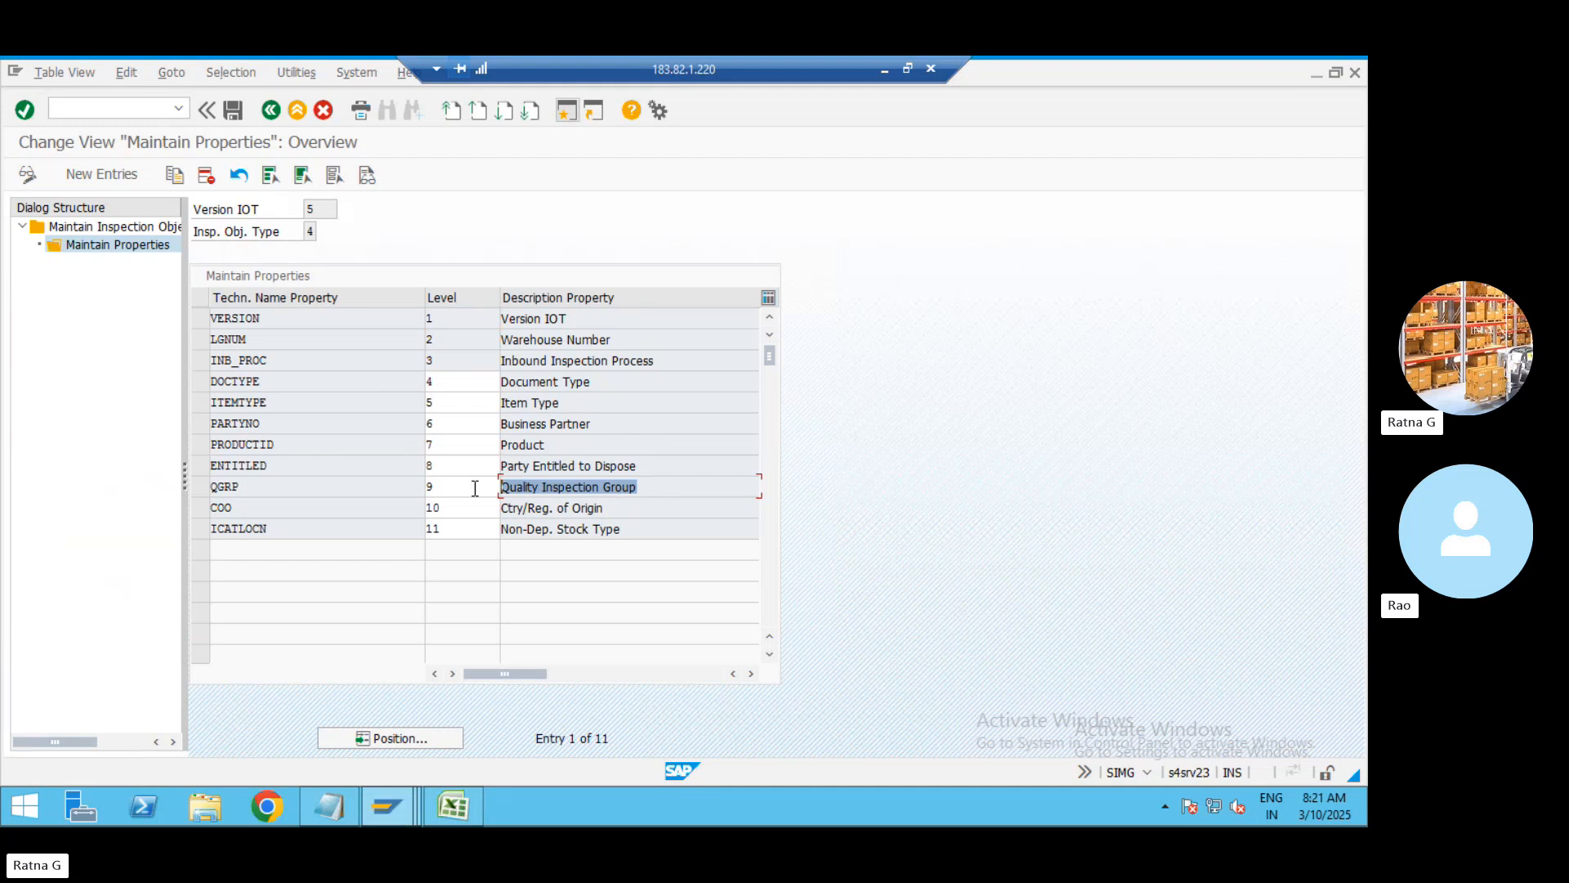
pyautogui.moveTo(606, 508); pyautogui.dragTo(497, 511)
pyautogui.moveTo(662, 531); pyautogui.dragTo(491, 529)
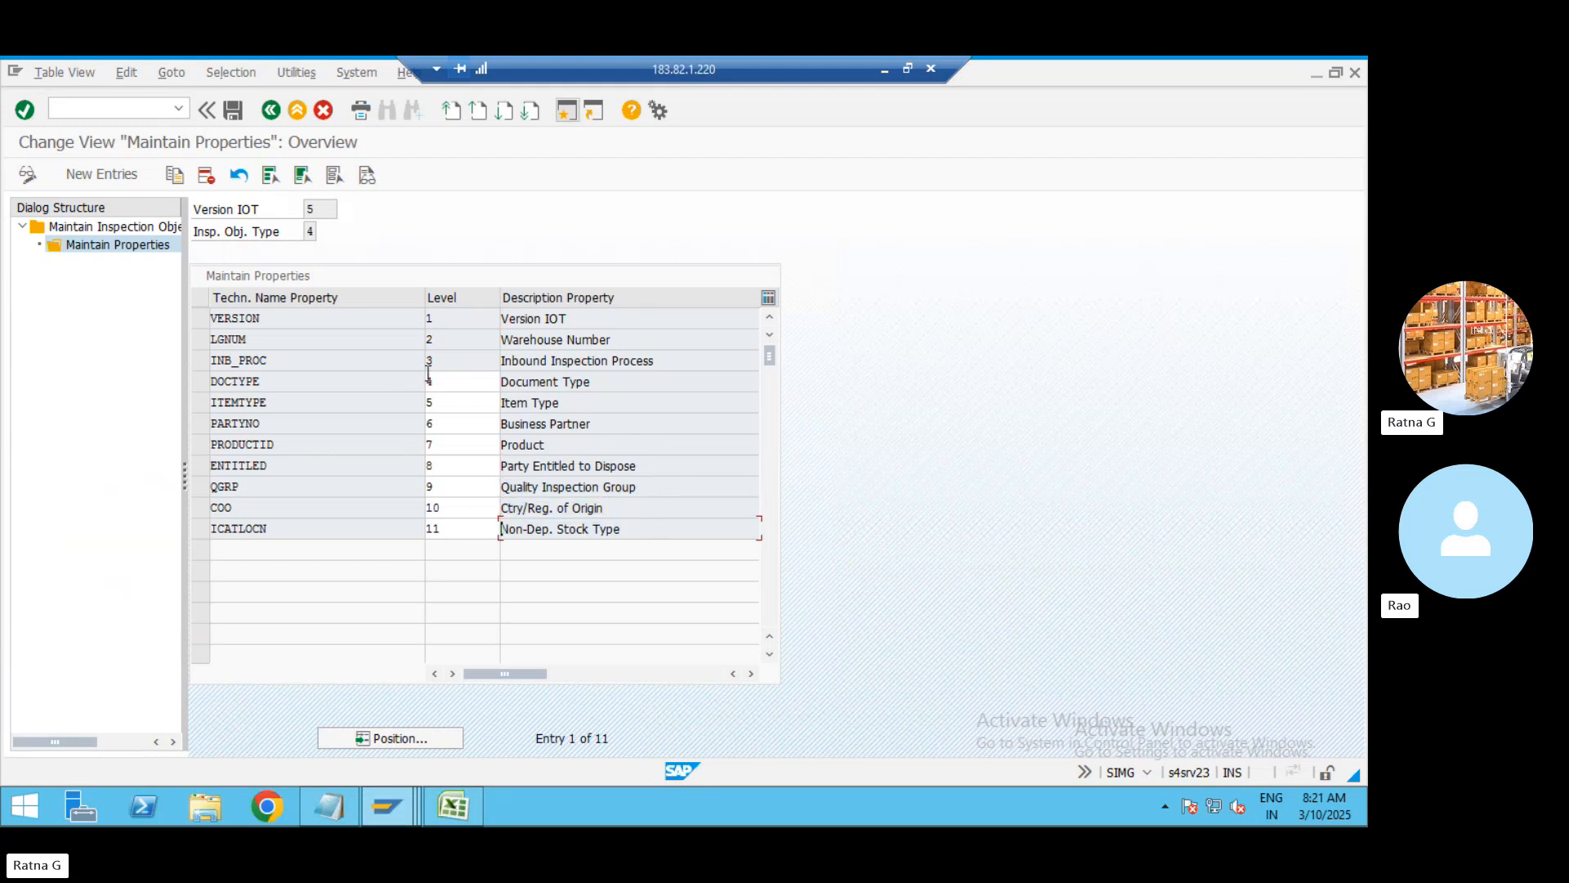
# Go back to the version overview, check the inspection object types available for version 5, and return to the IMG structure
pyautogui.click(270, 110)
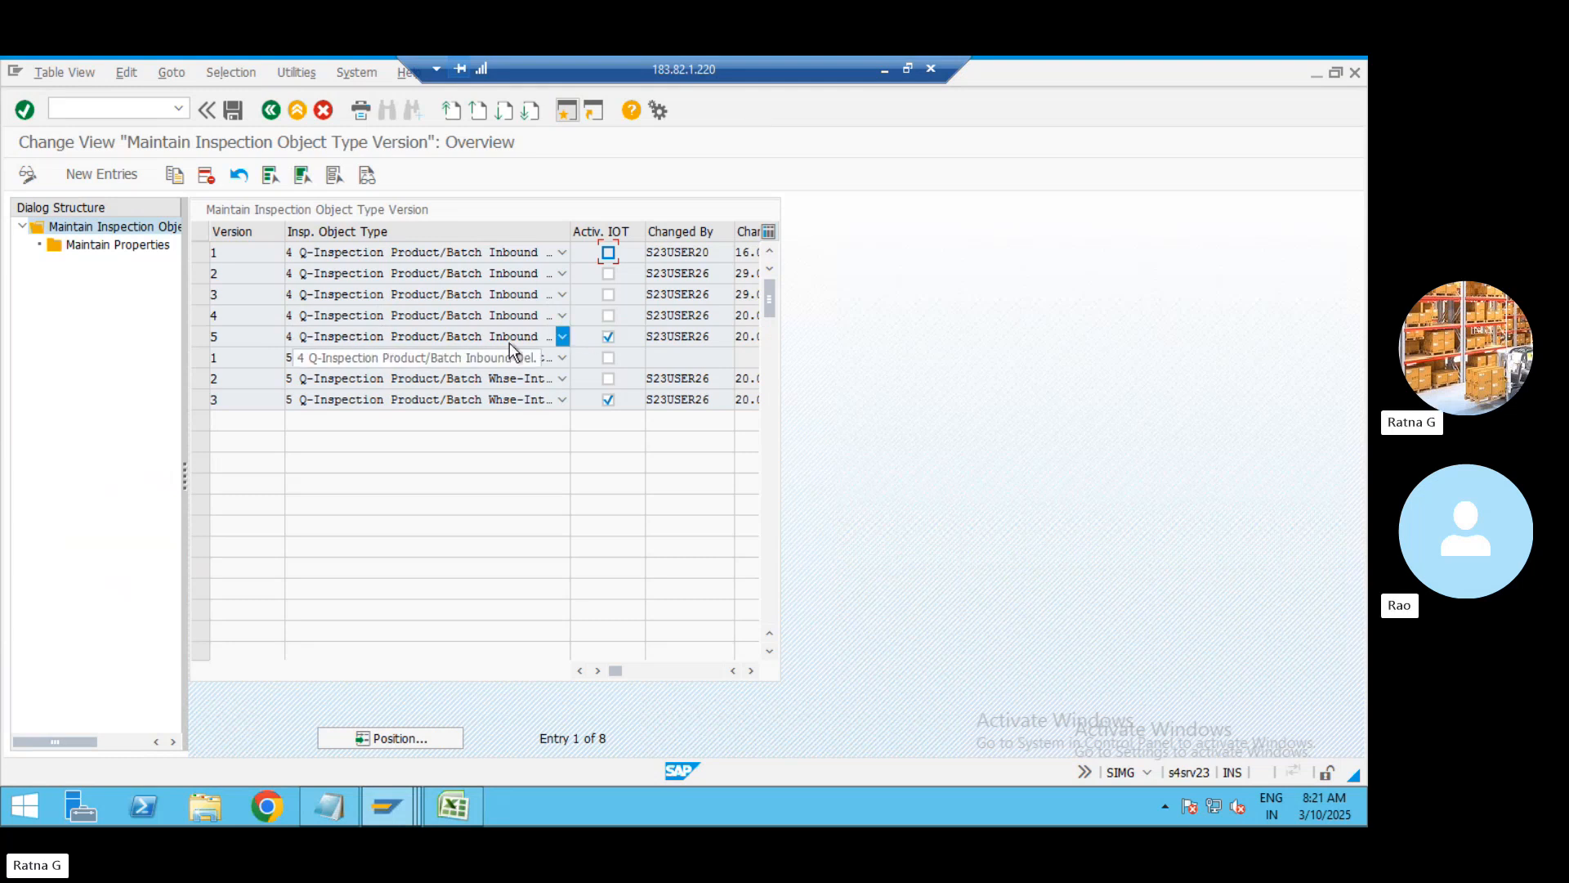
pyautogui.click(562, 336)
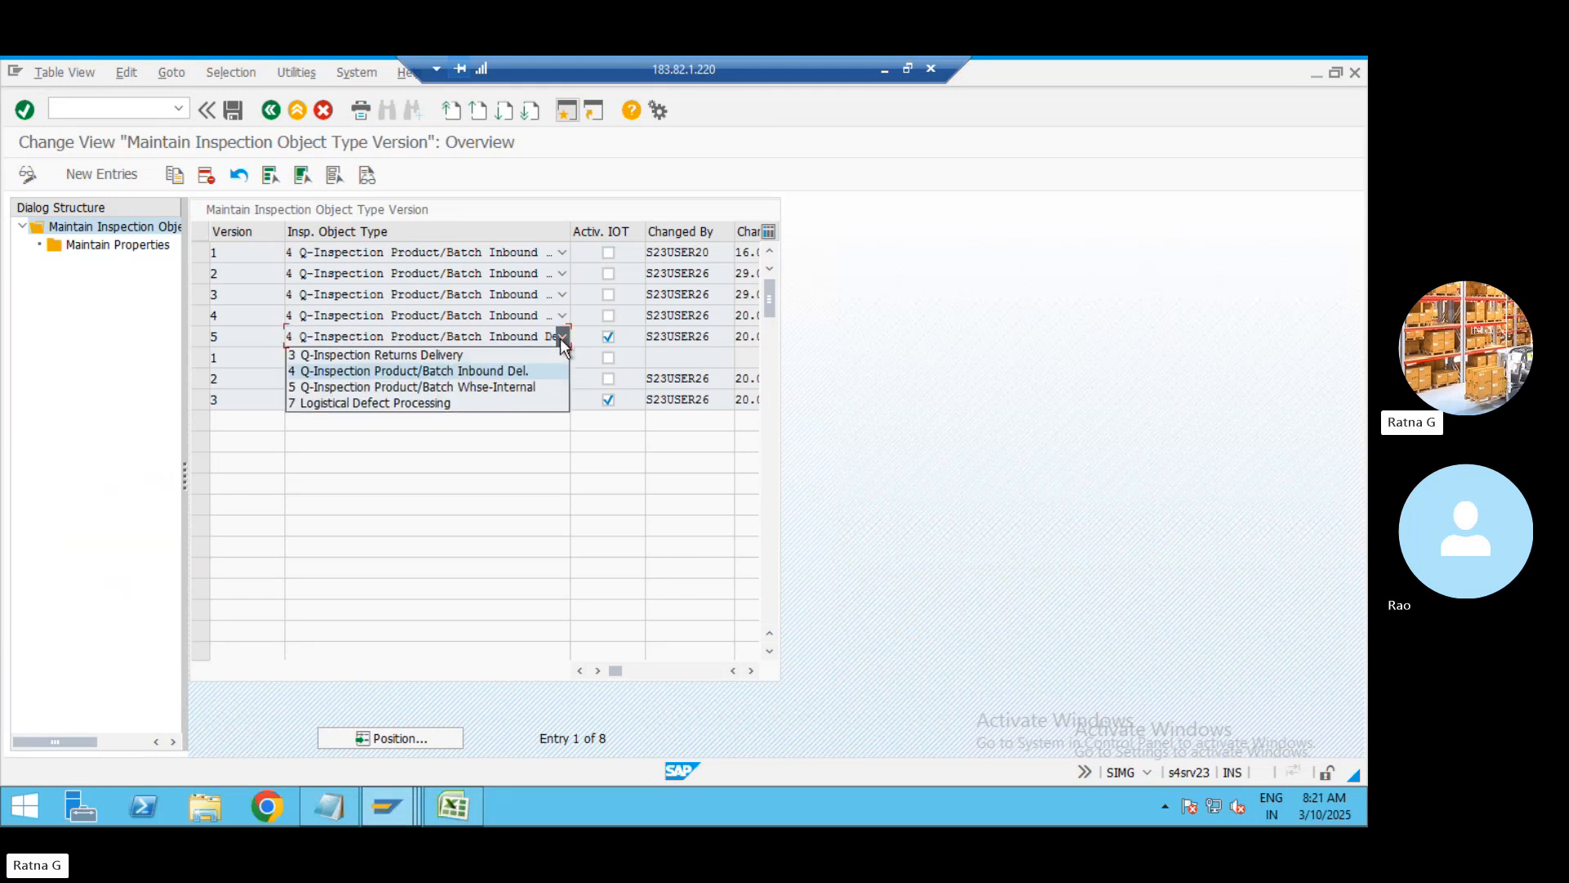
pyautogui.click(515, 463)
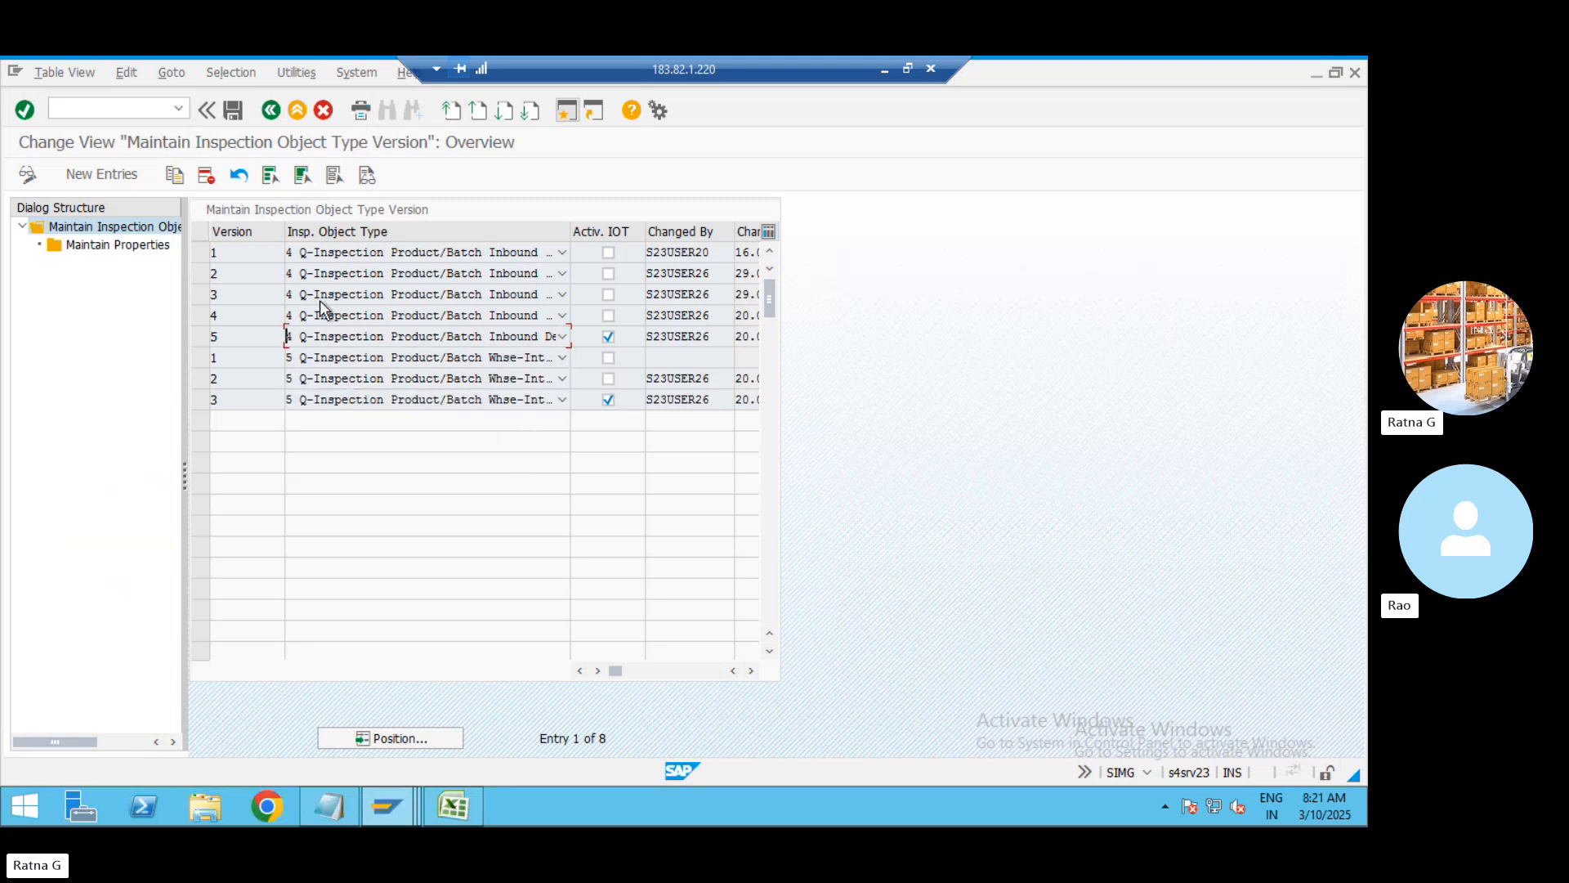
pyautogui.click(270, 110)
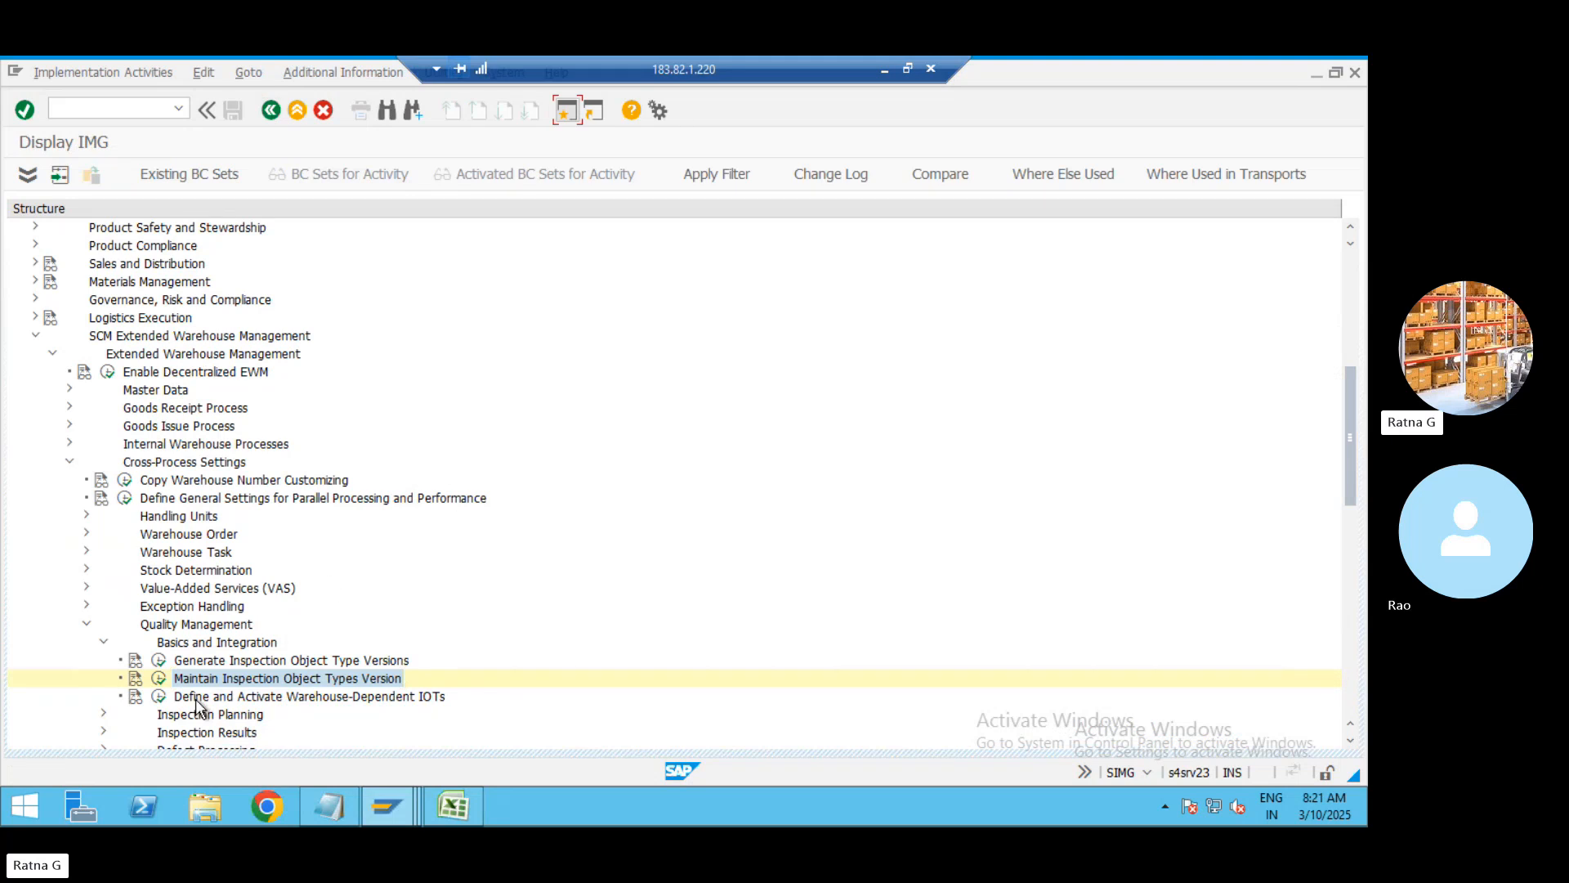
# Open Define and Activate Warehouse-Dependent IOTs and display the details of warehouse A170 with inspection object type 4
pyautogui.click(160, 697)
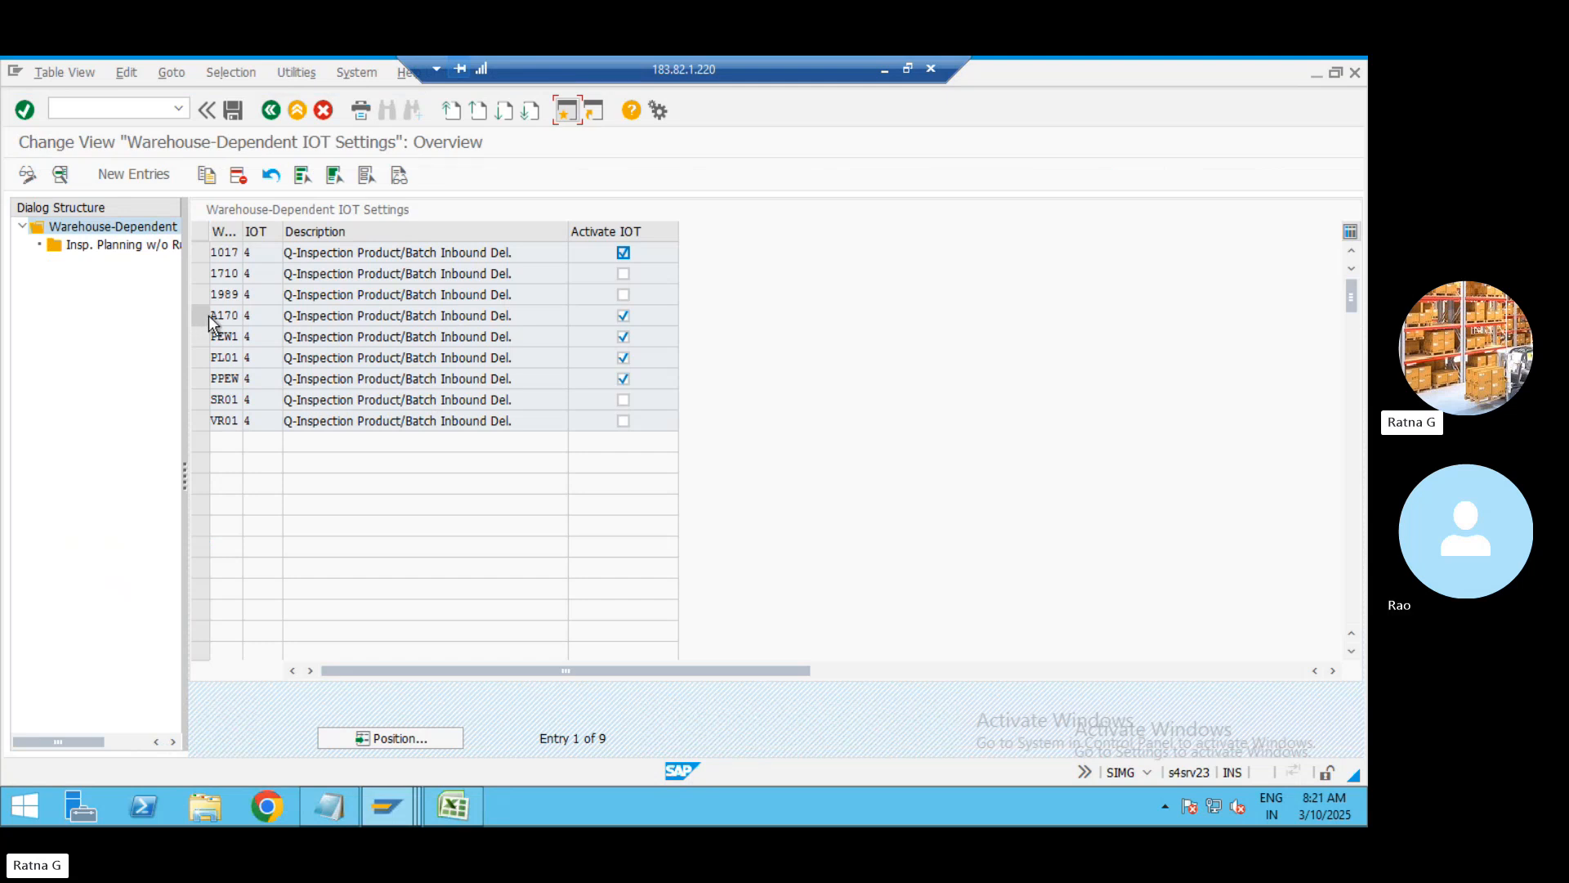
pyautogui.click(615, 256)
pyautogui.click(202, 317)
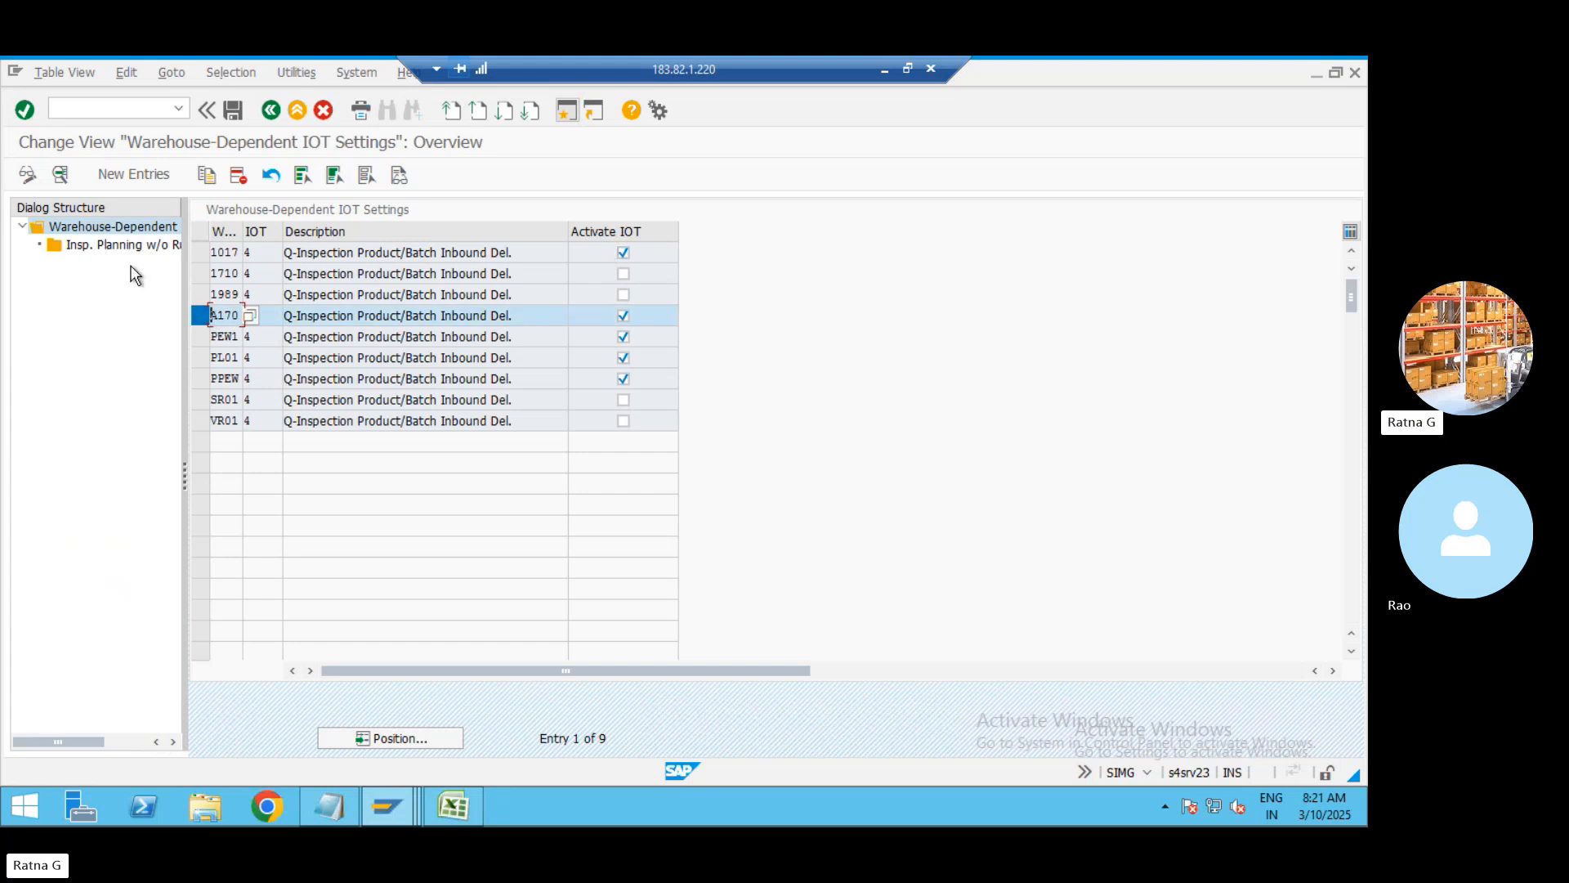
pyautogui.click(60, 174)
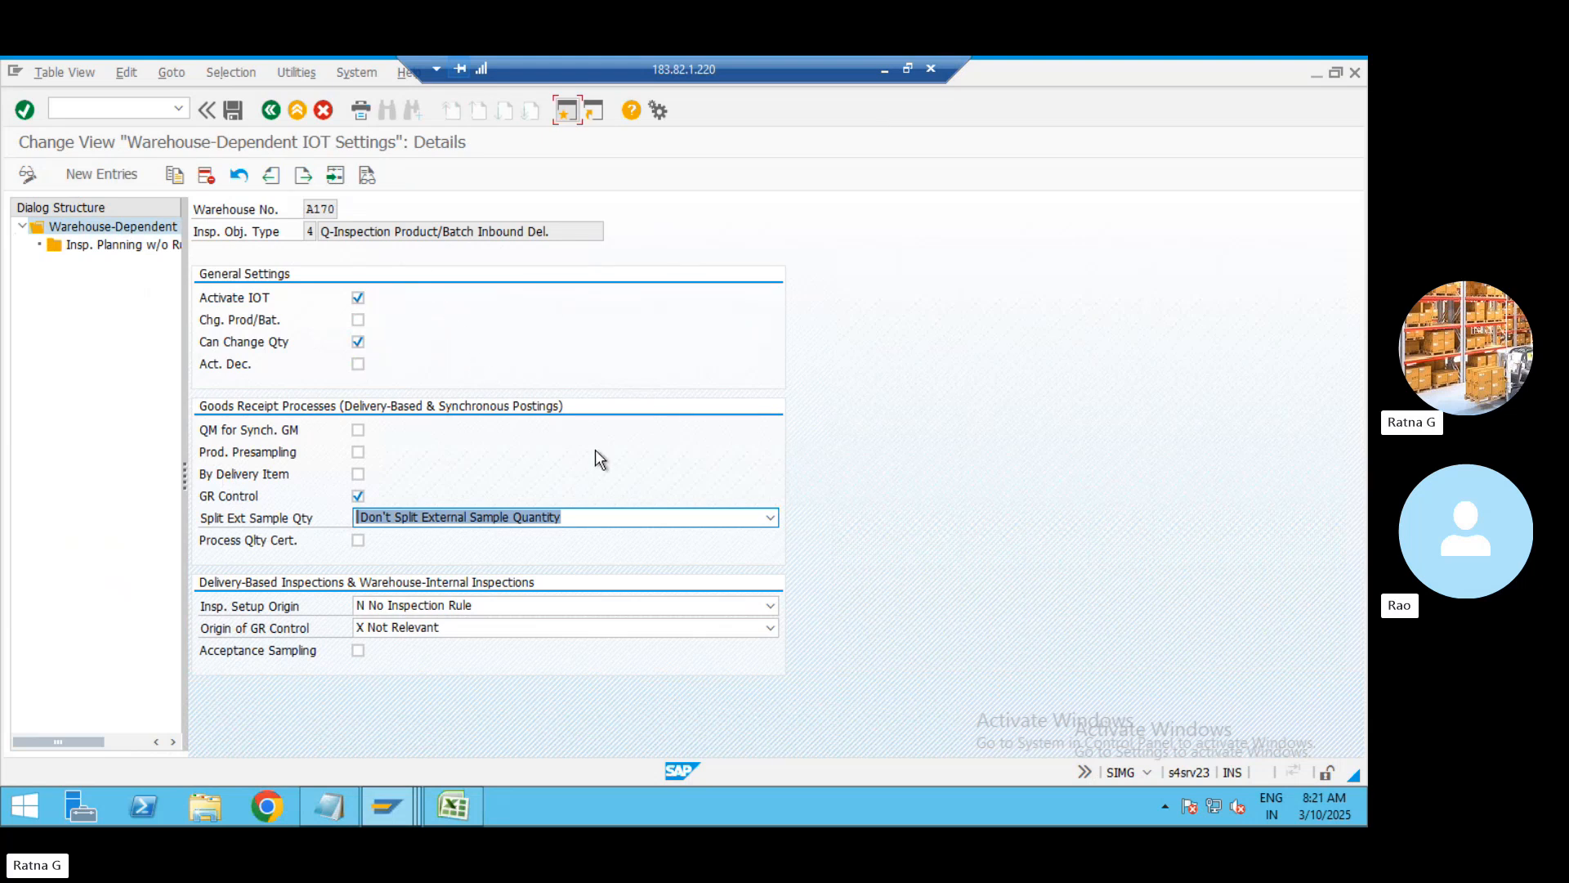
# Switch Chg. Prod/Bat. on and off again for warehouse A170, and review the Insp. Setup Origin options
pyautogui.click(288, 317)
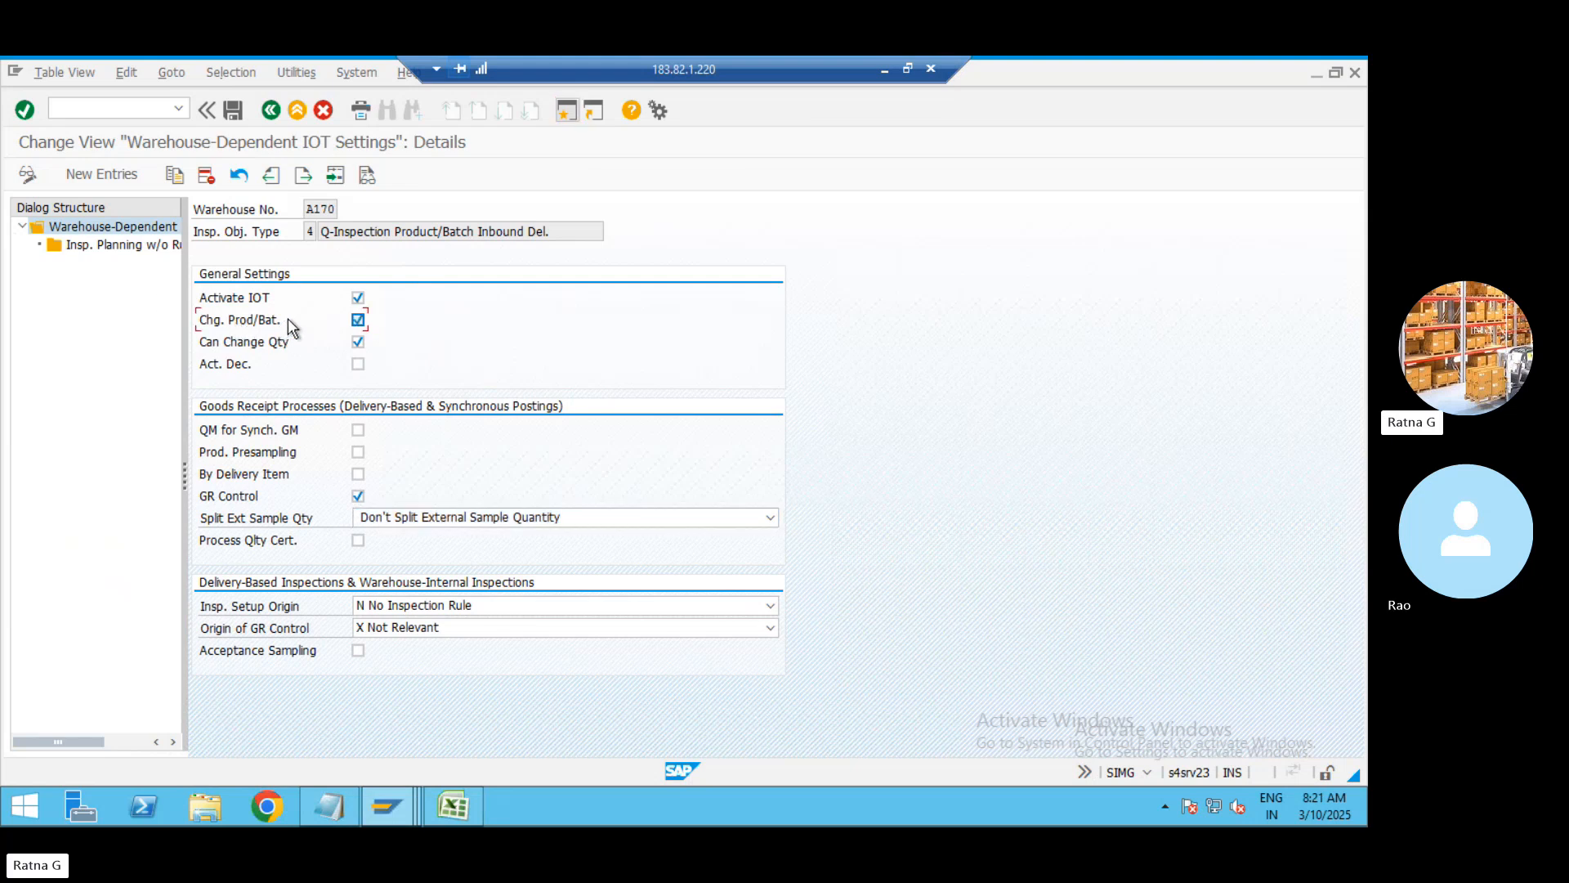
pyautogui.click(358, 320)
pyautogui.click(771, 606)
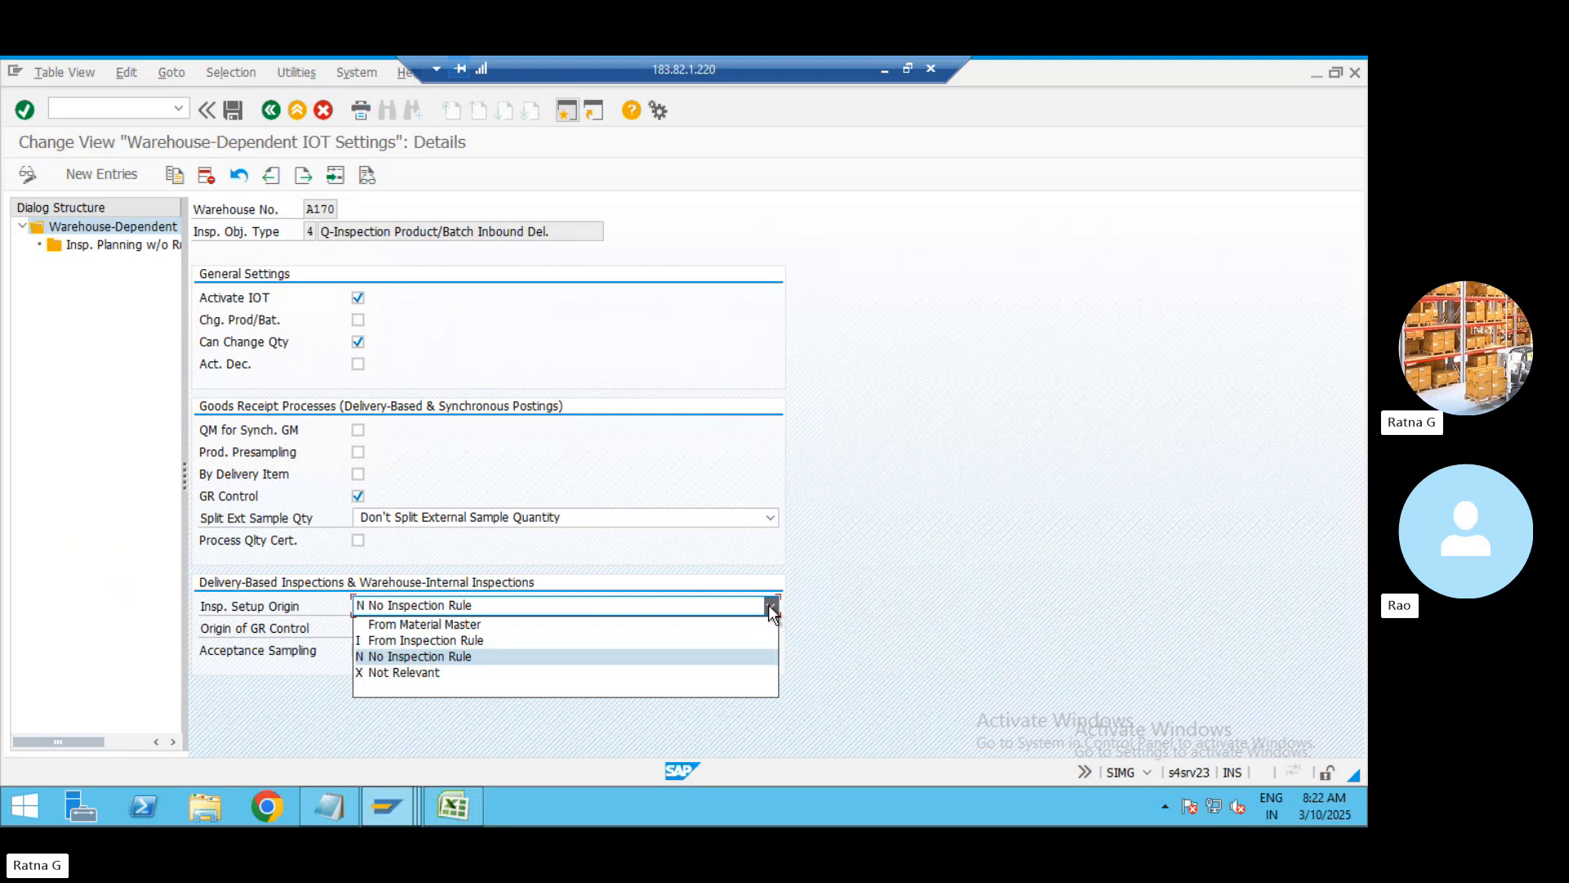
pyautogui.click(820, 602)
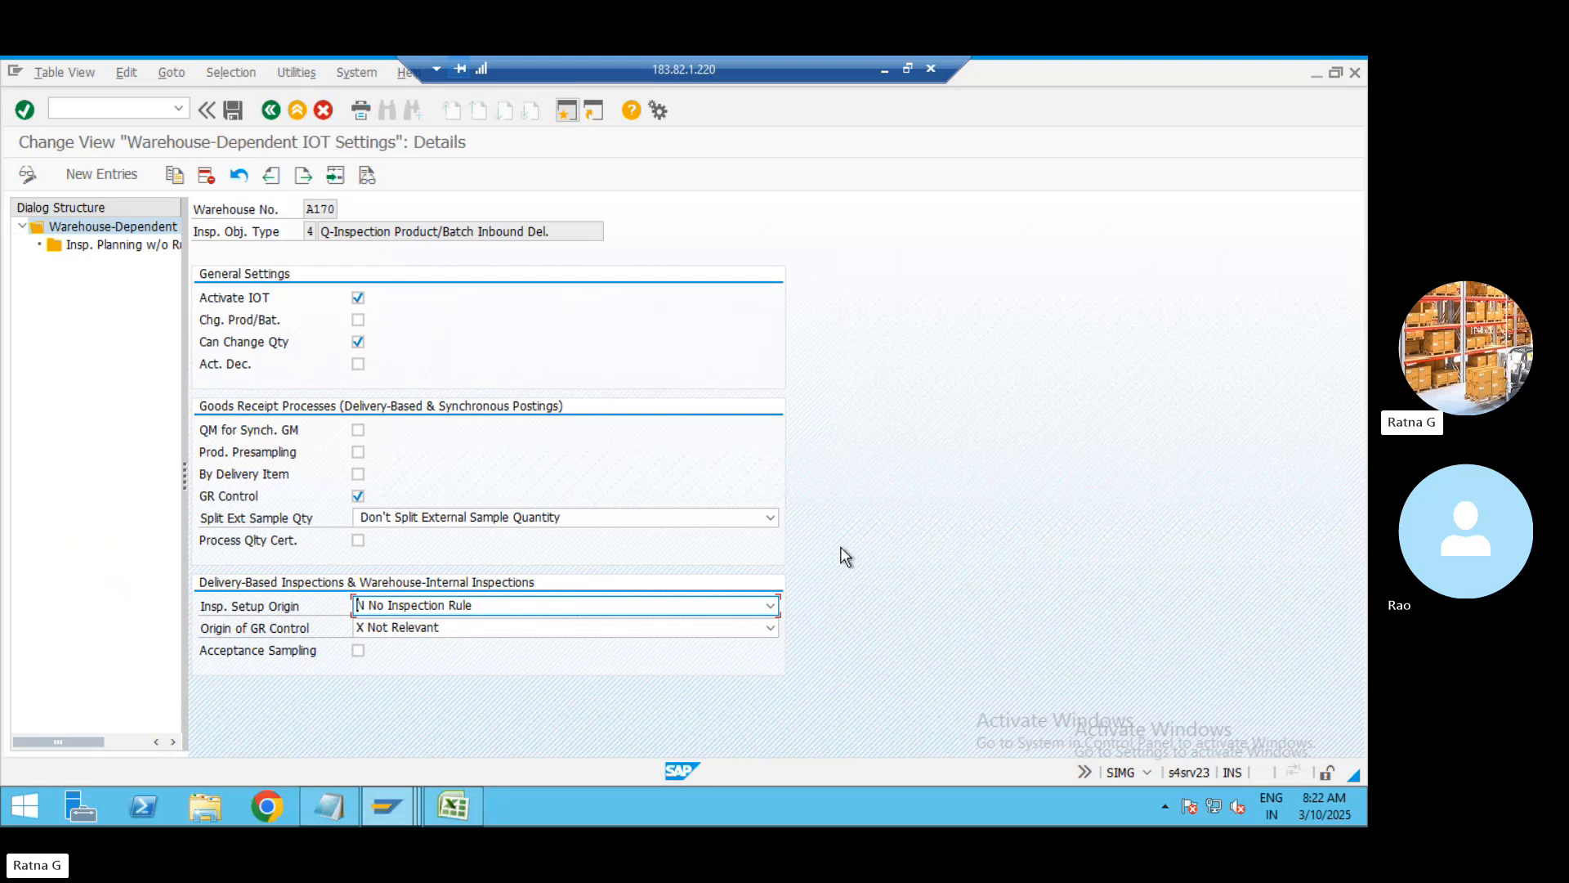
# Review the Origin of GR Control options for warehouse A170 and keep X Not Relevant
pyautogui.click(771, 627)
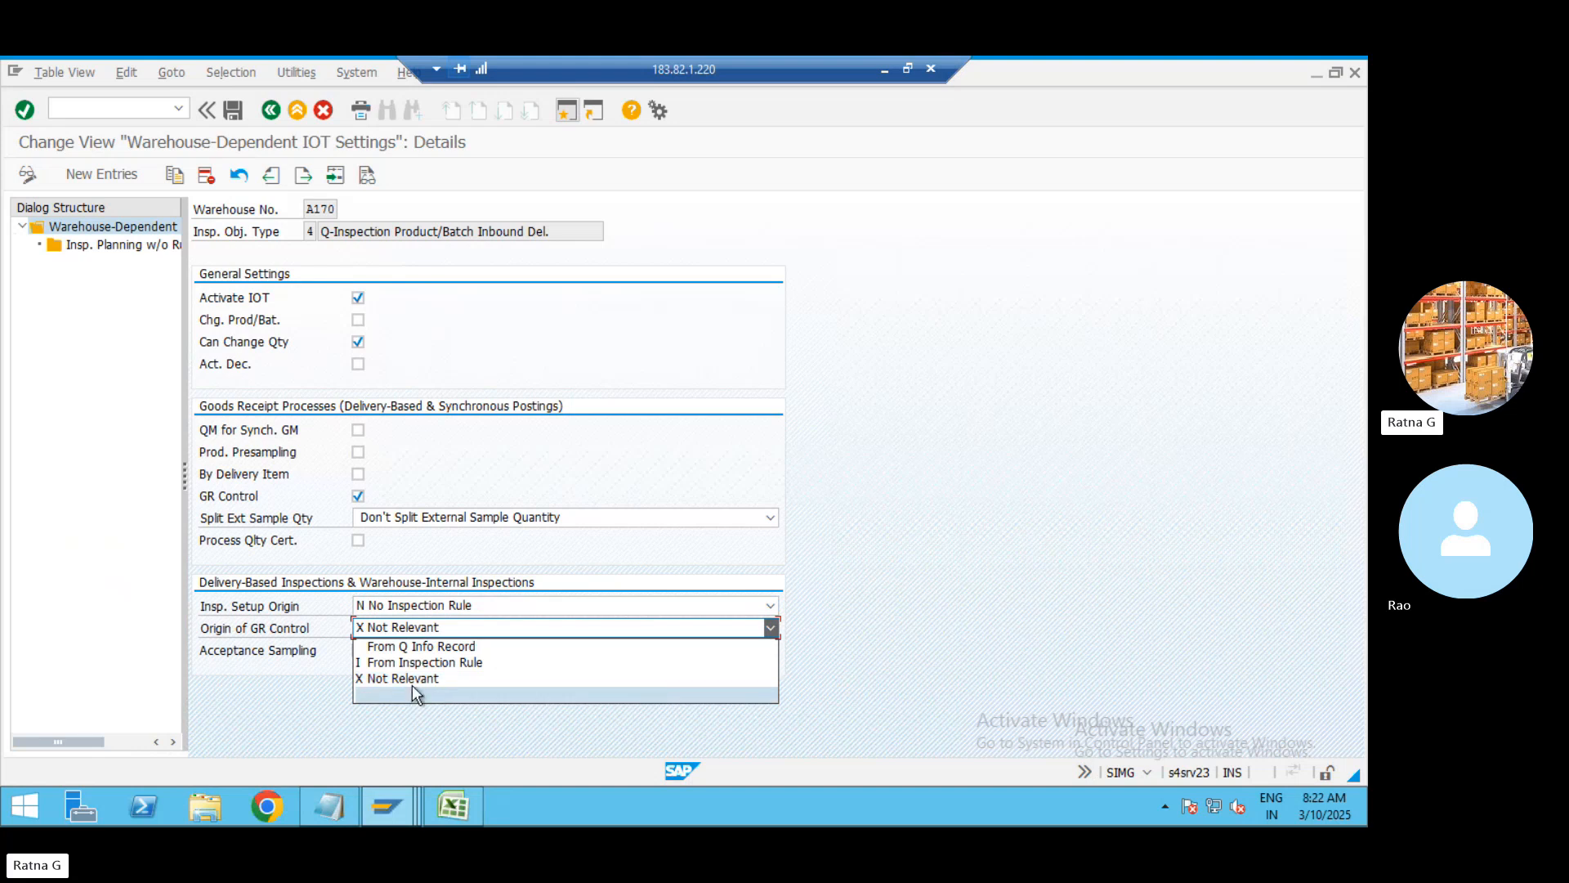
pyautogui.click(474, 680)
pyautogui.click(771, 627)
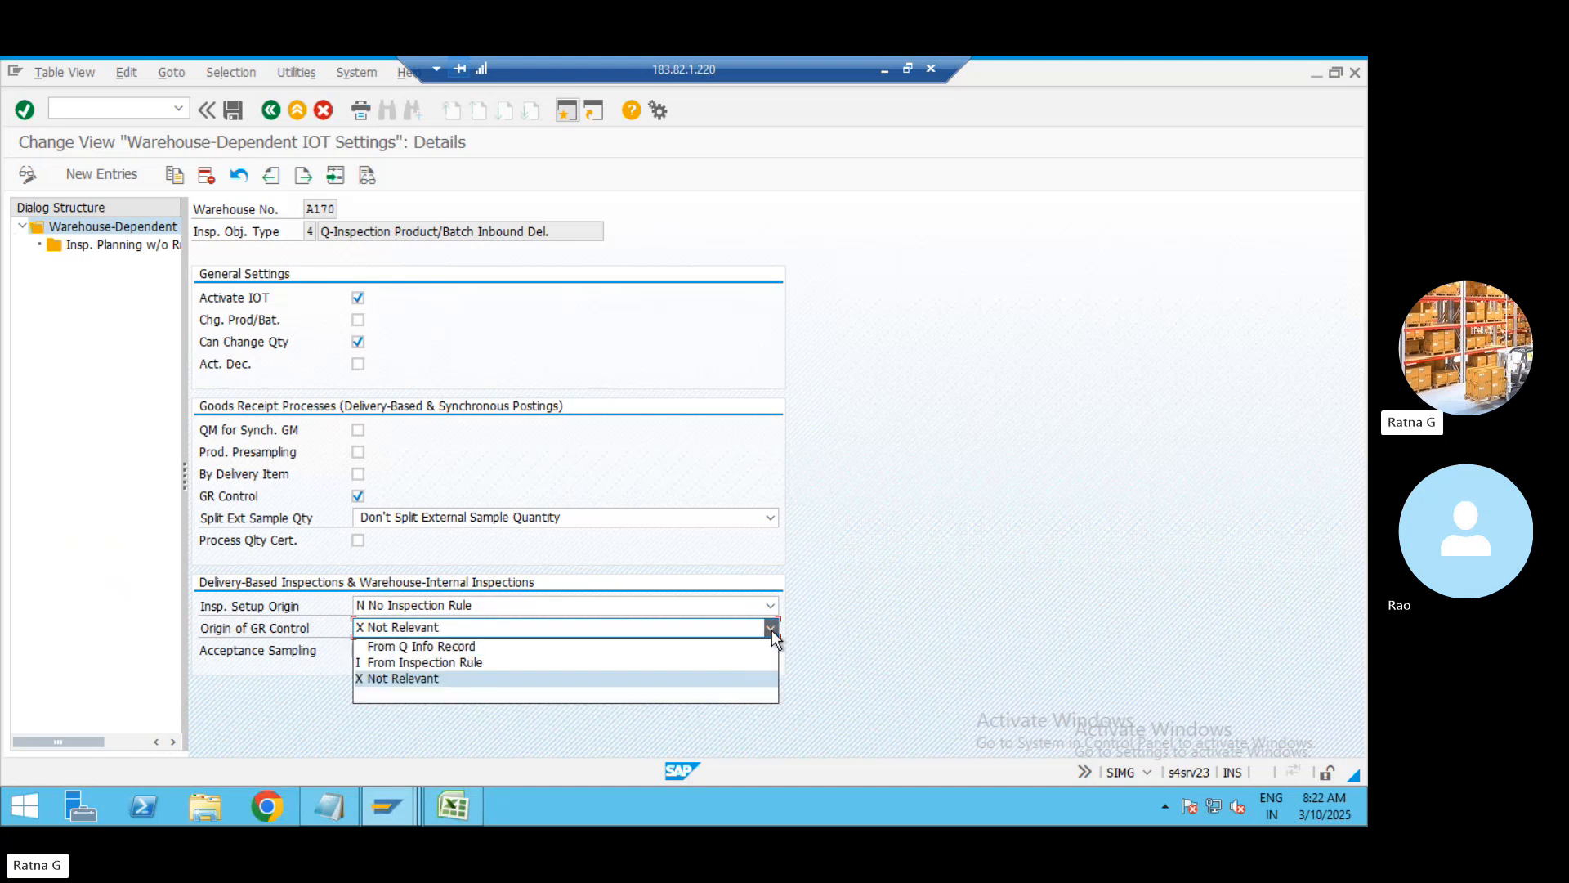
pyautogui.click(507, 683)
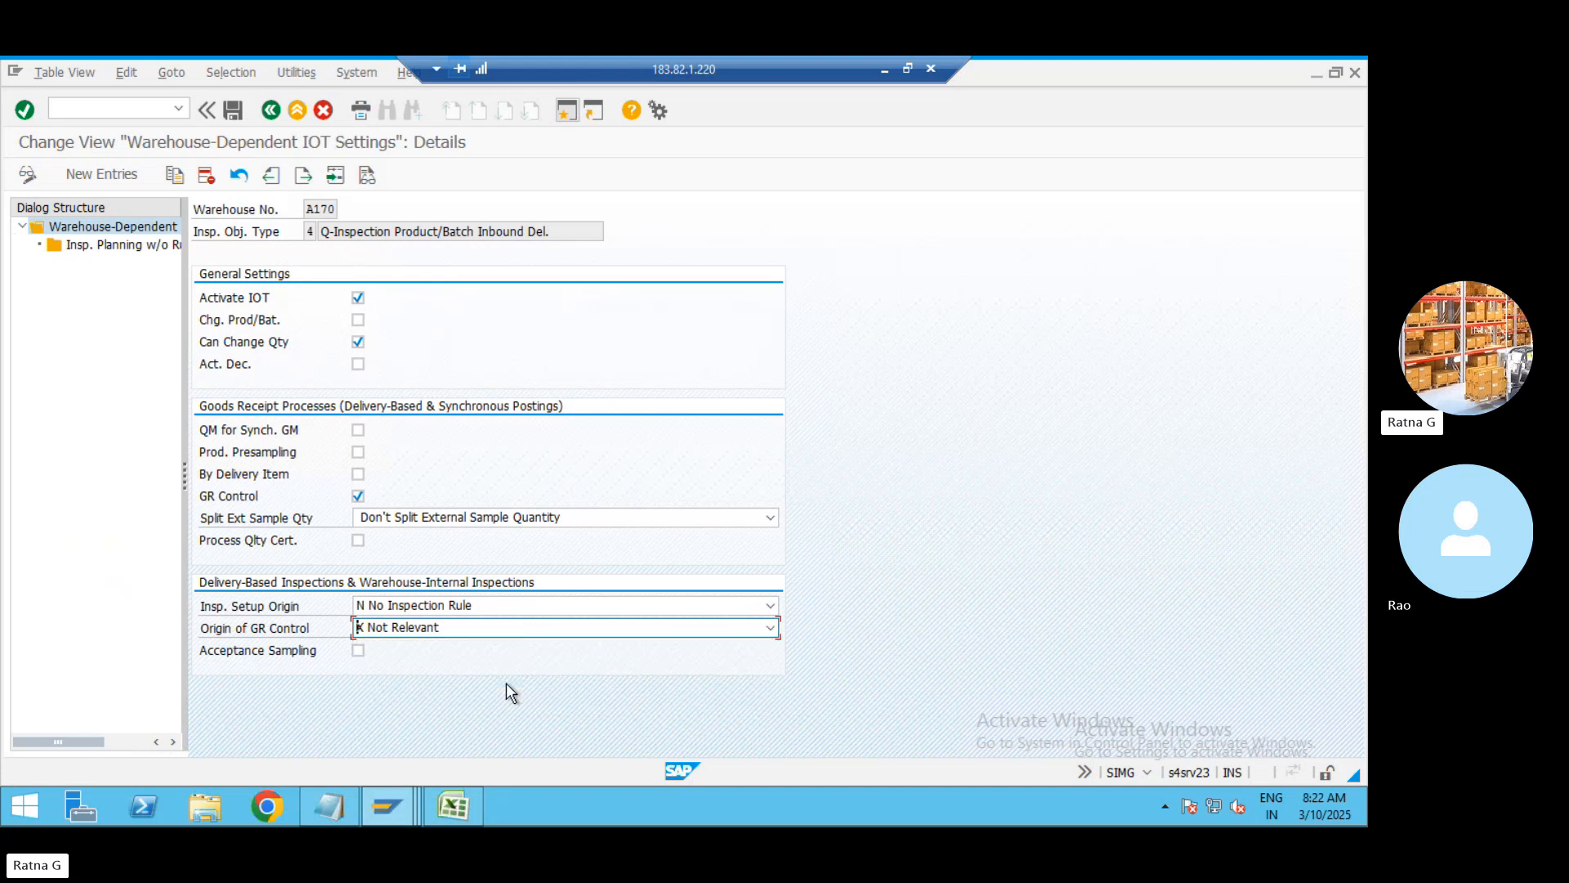
# Open Insp. Planning w/o Rules for warehouse A170 with inspection object type 4 and review the available Quality Insp Process values
pyautogui.doubleClick(124, 248)
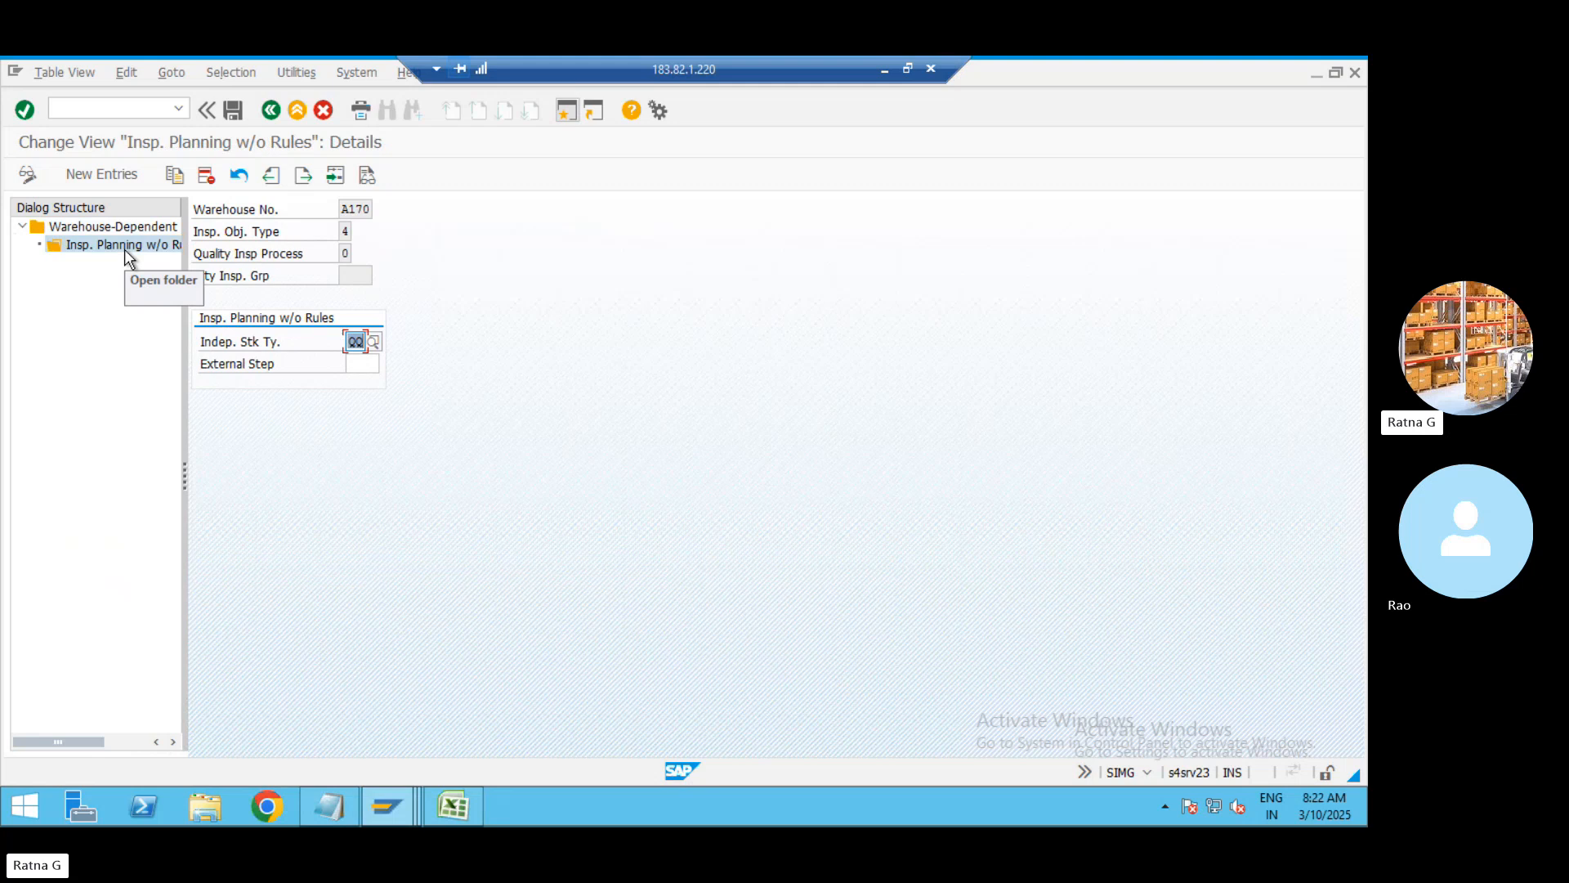
pyautogui.click(371, 206)
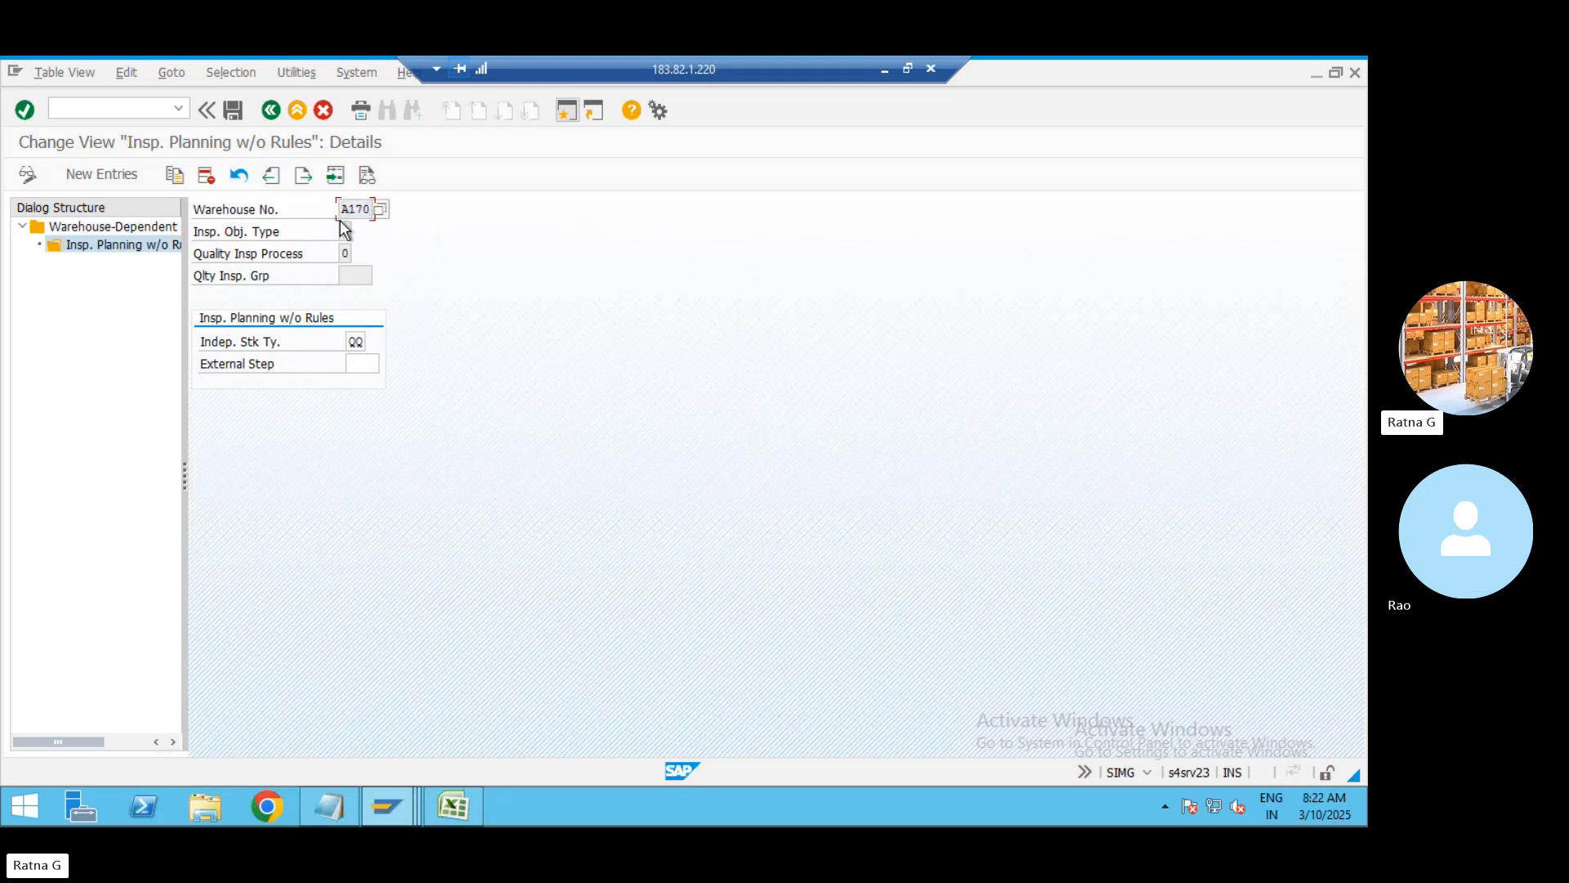
pyautogui.click(349, 231)
pyautogui.click(347, 253)
pyautogui.click(360, 259)
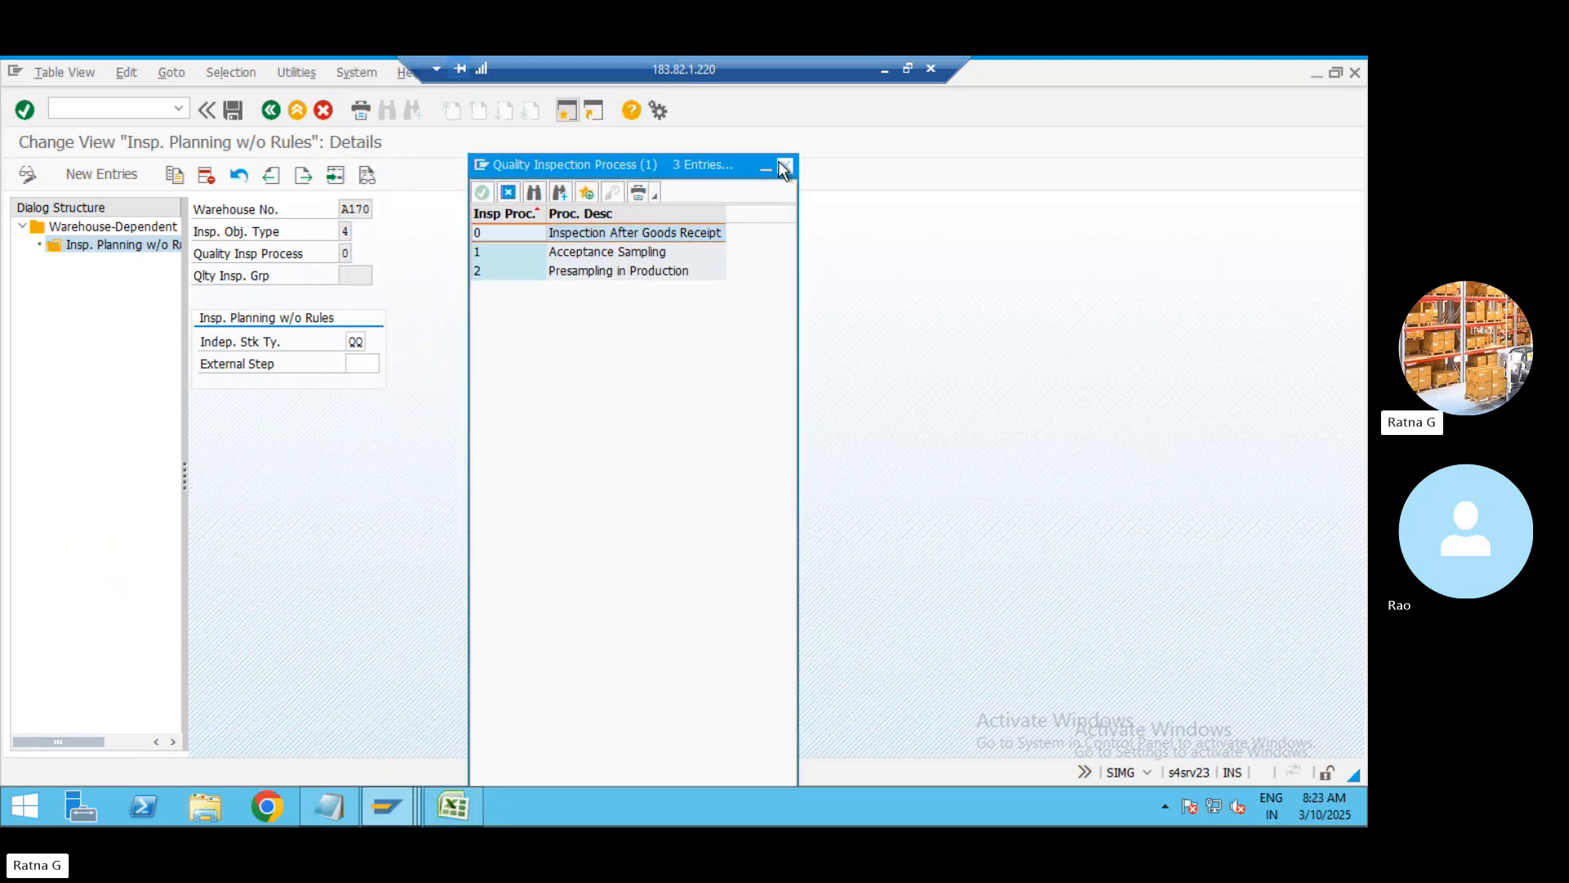
pyautogui.click(785, 167)
# Review the quality inspection group, independent stock type and quality inspection process fields of the A170 planning entry
pyautogui.click(357, 278)
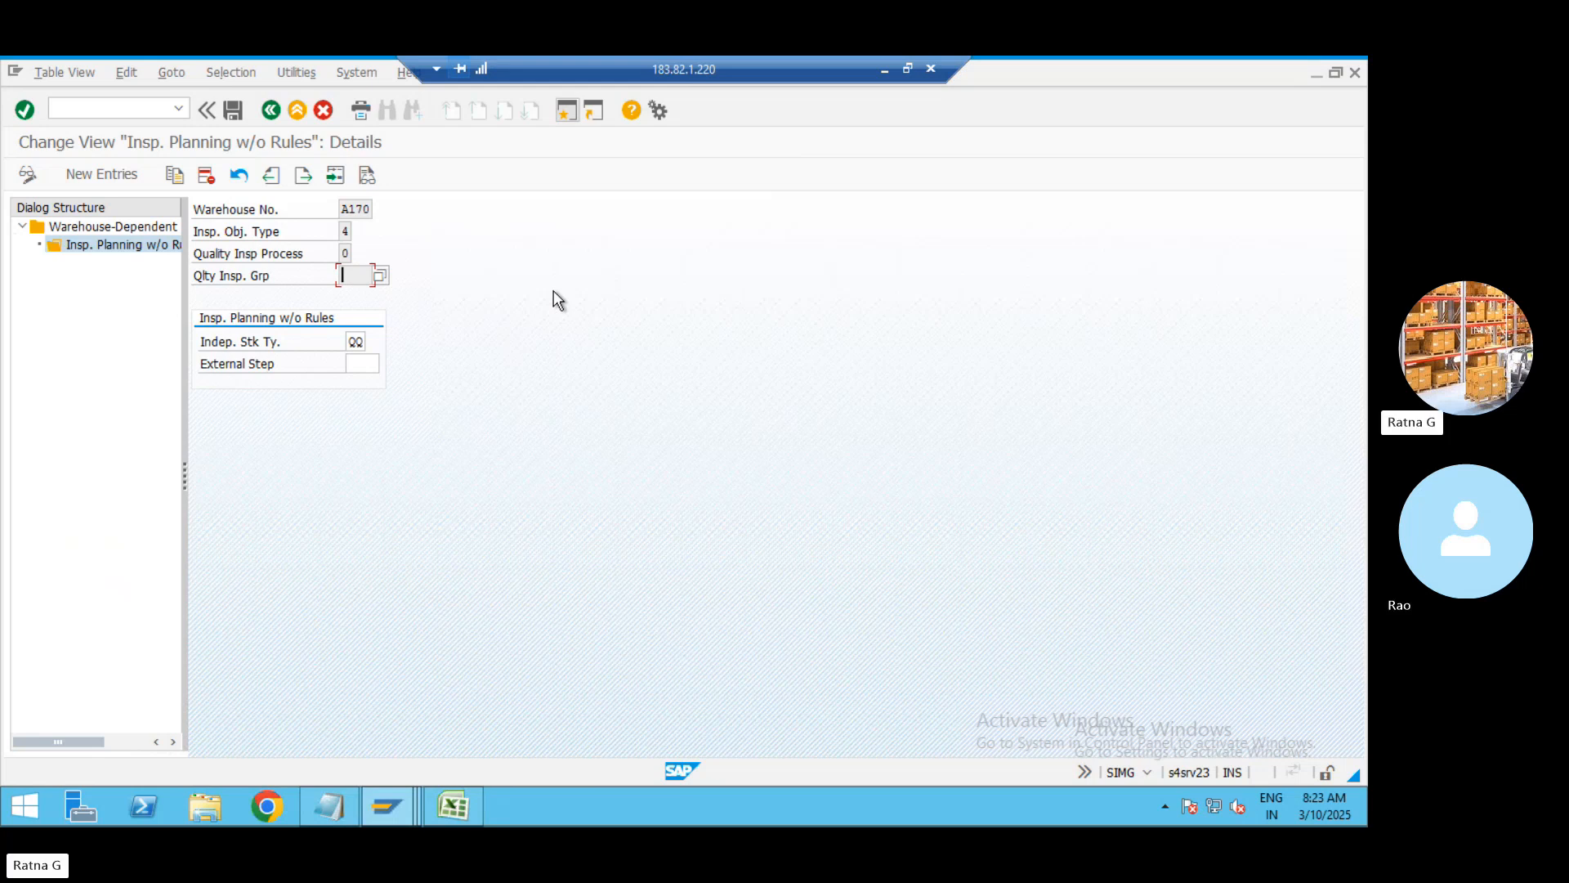
pyautogui.click(365, 339)
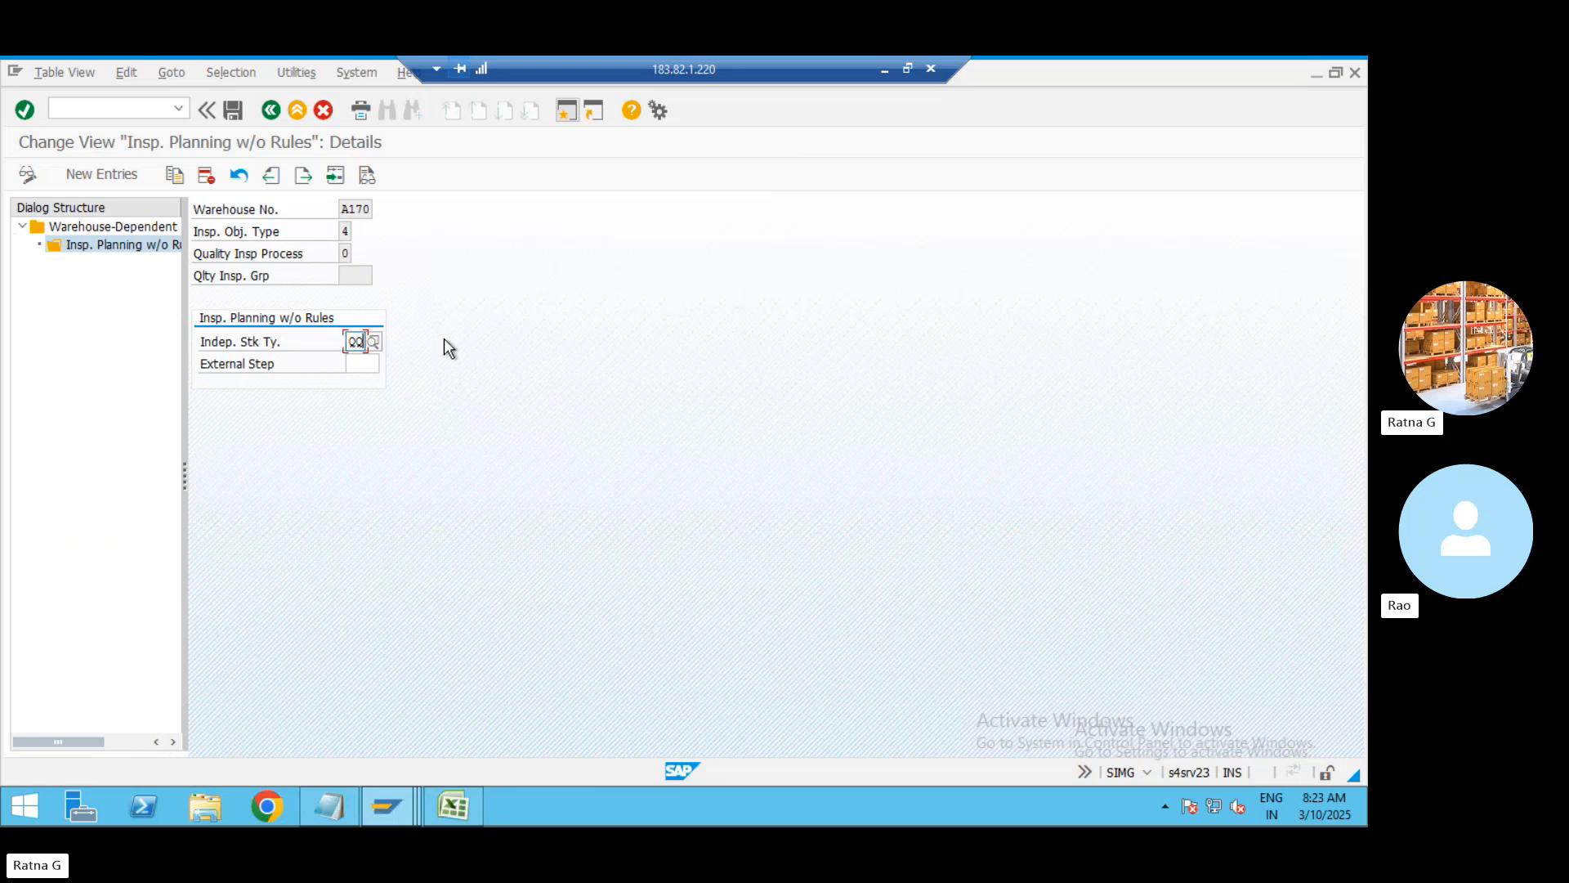
pyautogui.click(347, 255)
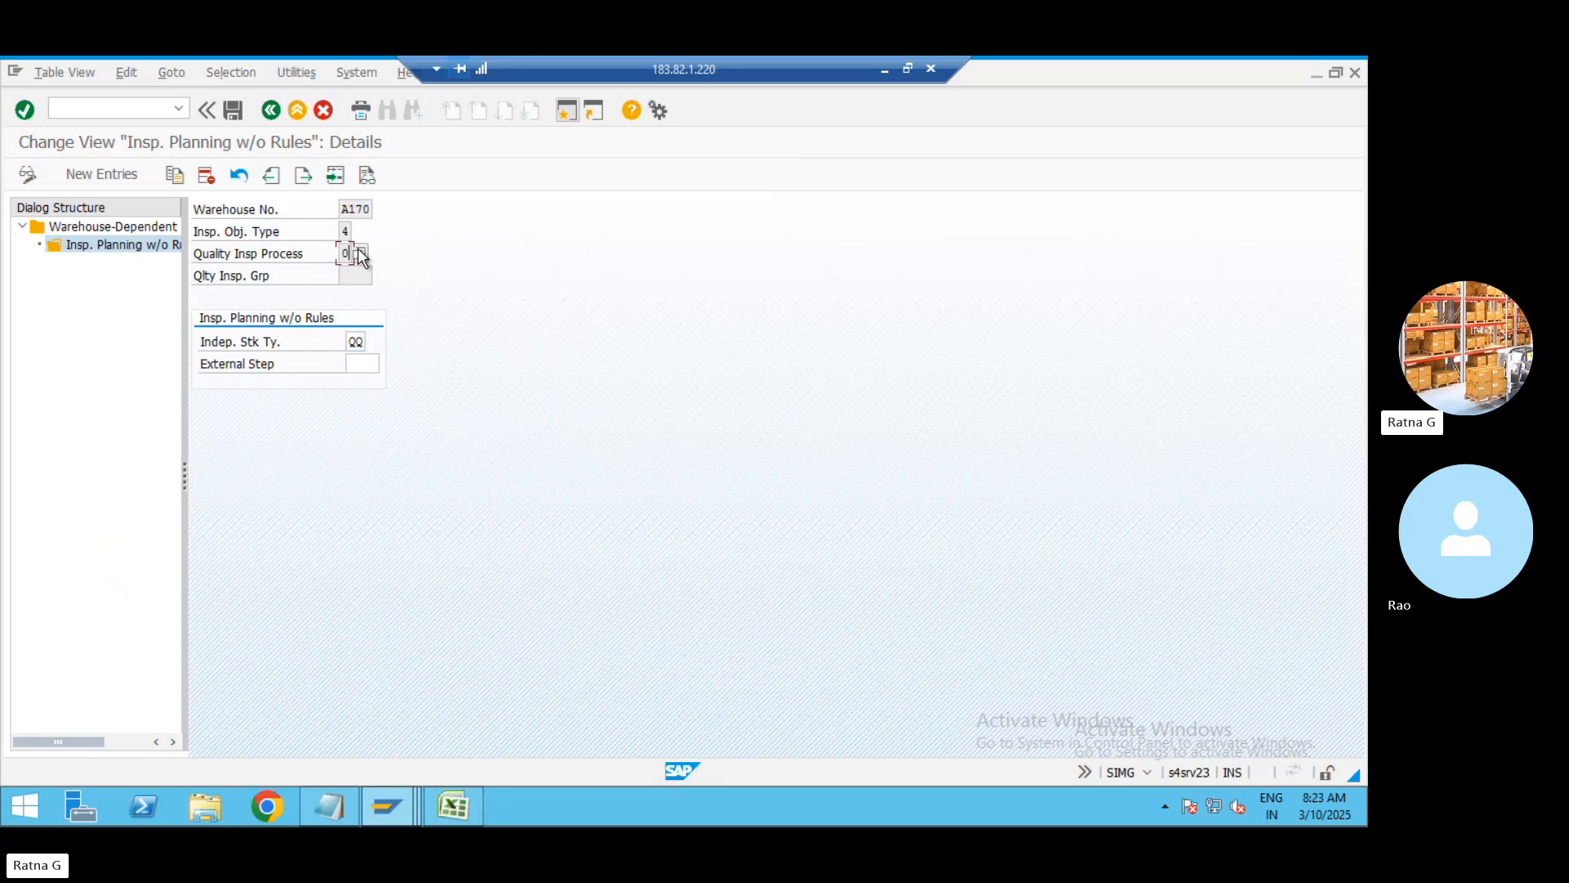
pyautogui.click(365, 342)
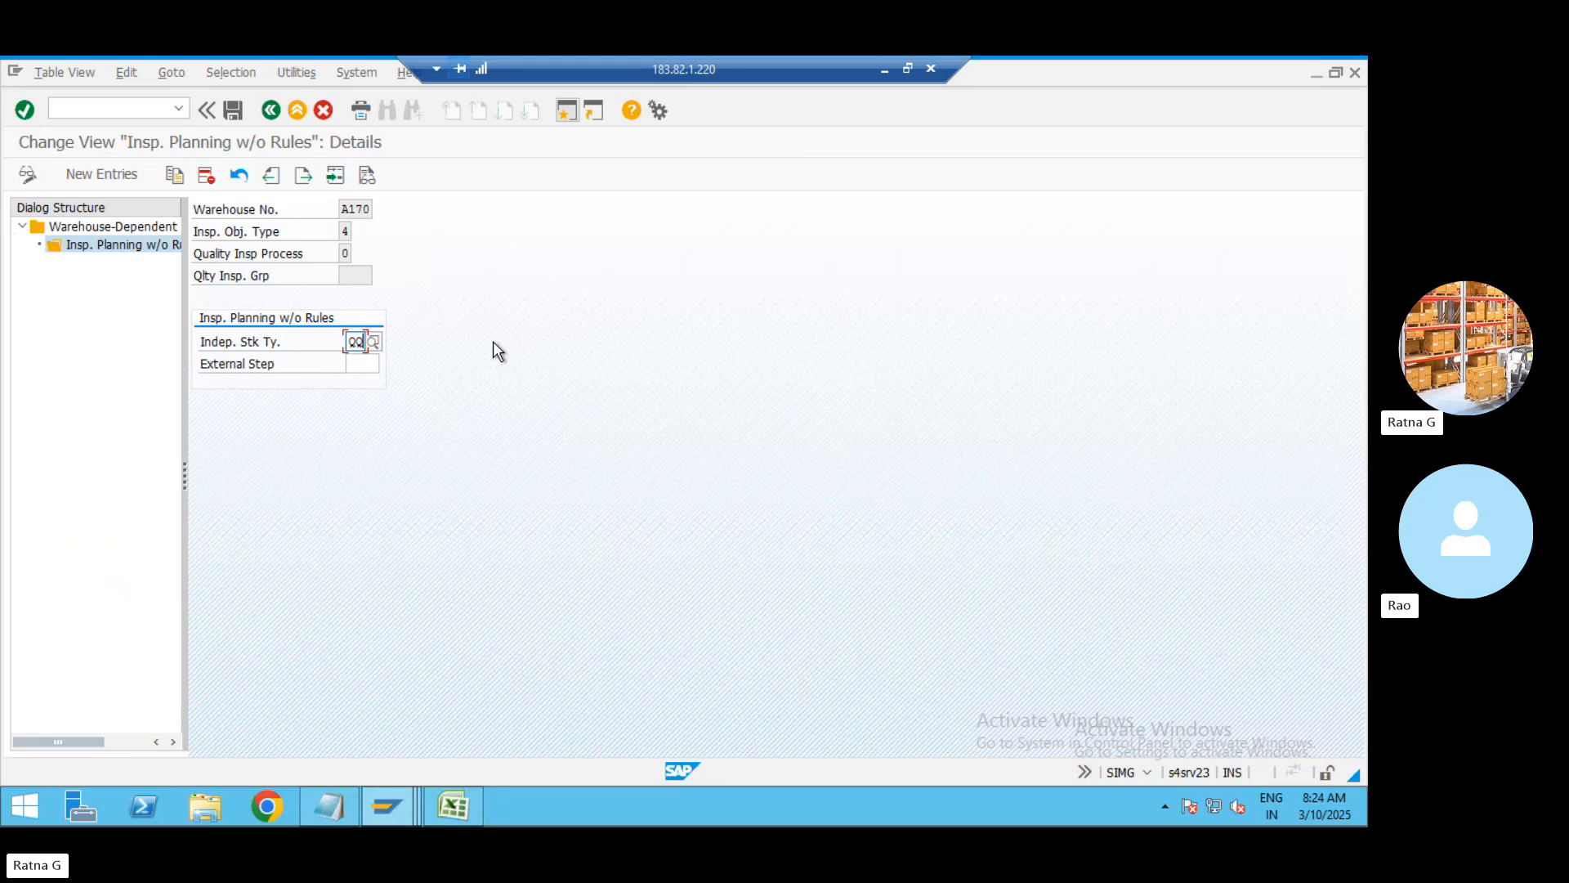
# Look up the possible External Step values, highlight QIS Quality Inspection, and close the list without choosing one
pyautogui.click(358, 366)
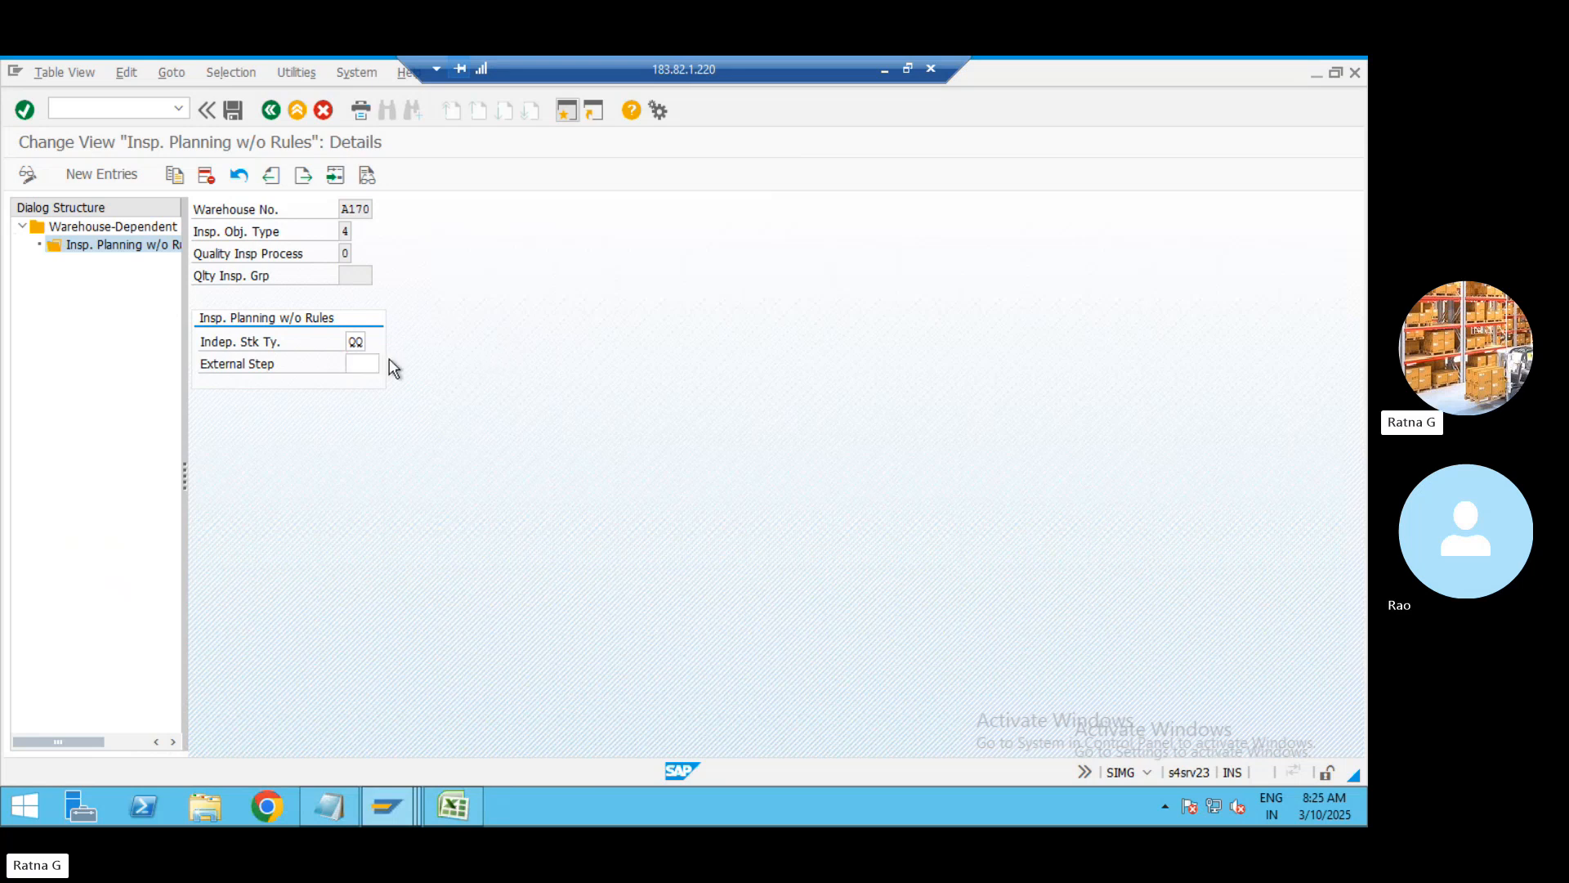
pyautogui.click(389, 362)
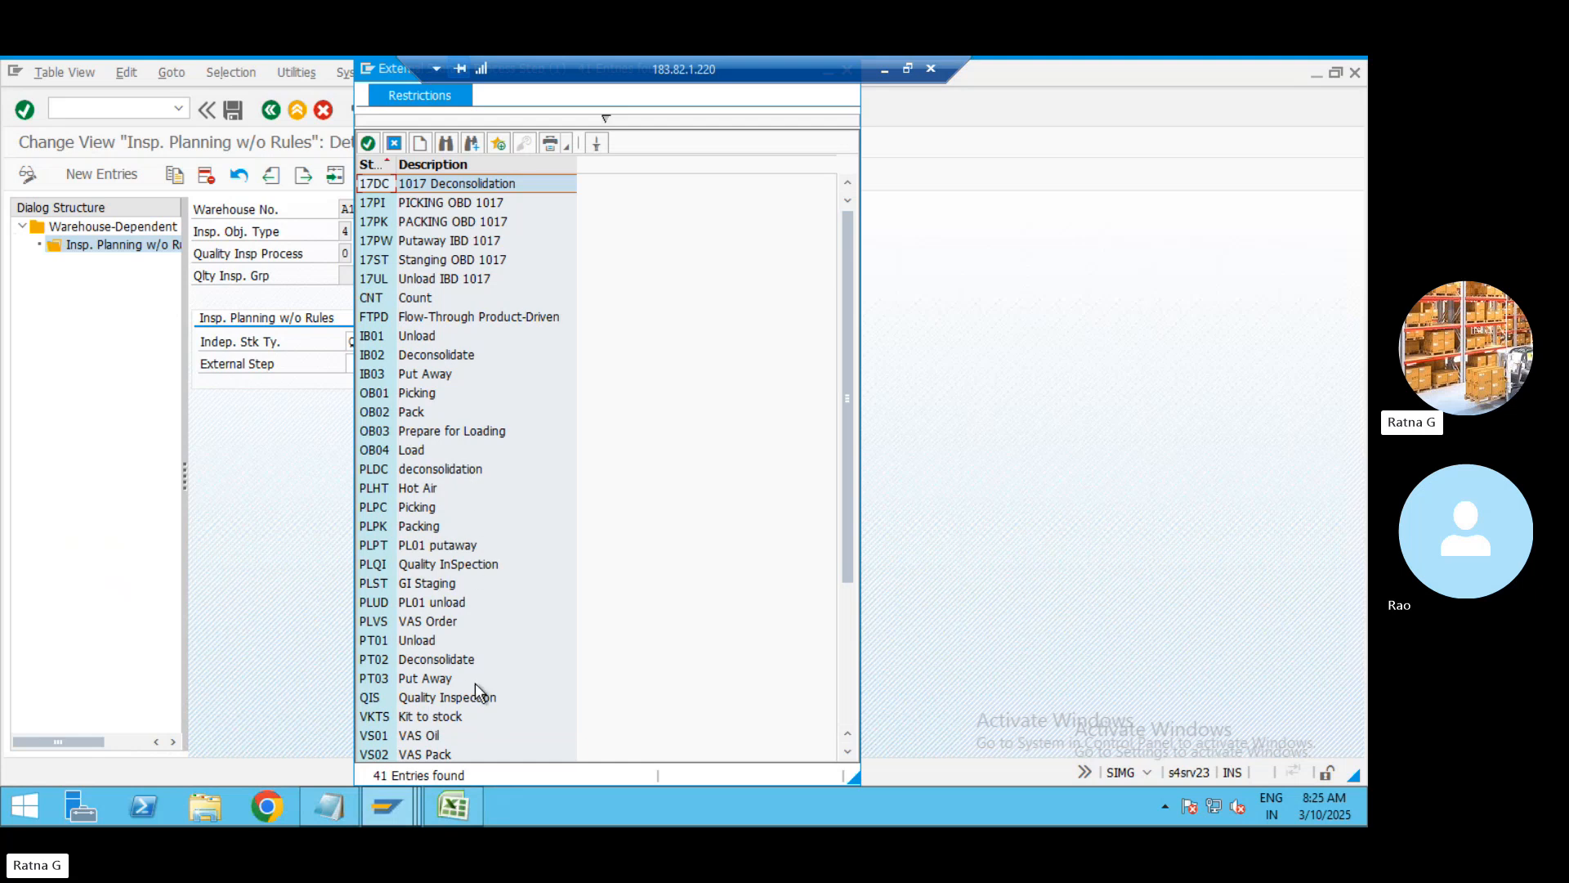
pyautogui.click(443, 700)
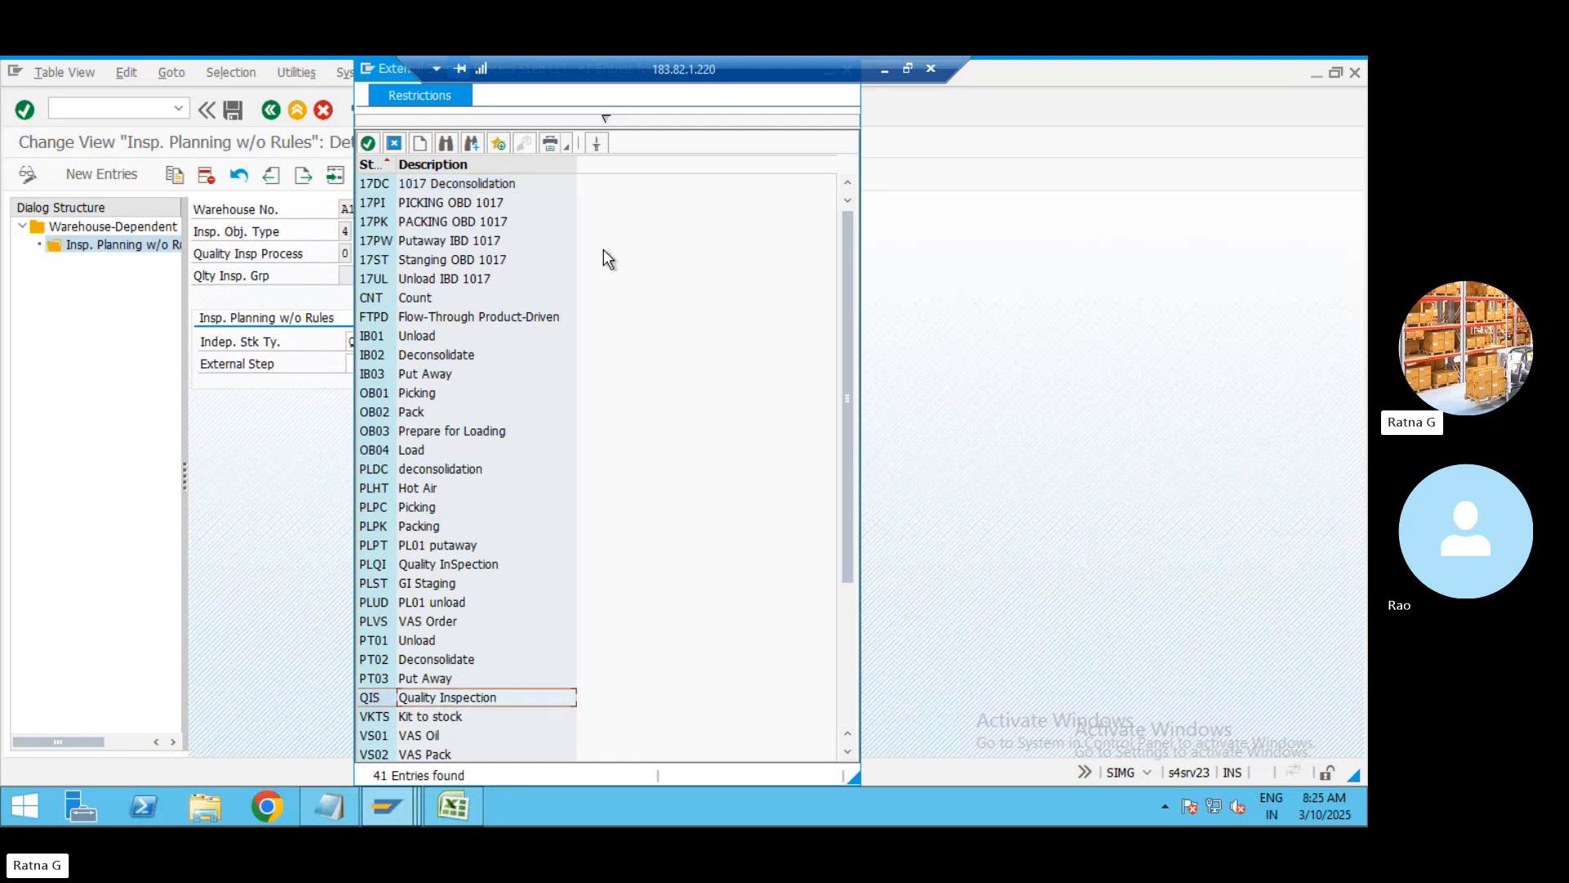
pyautogui.moveTo(393, 69); pyautogui.dragTo(406, 113)
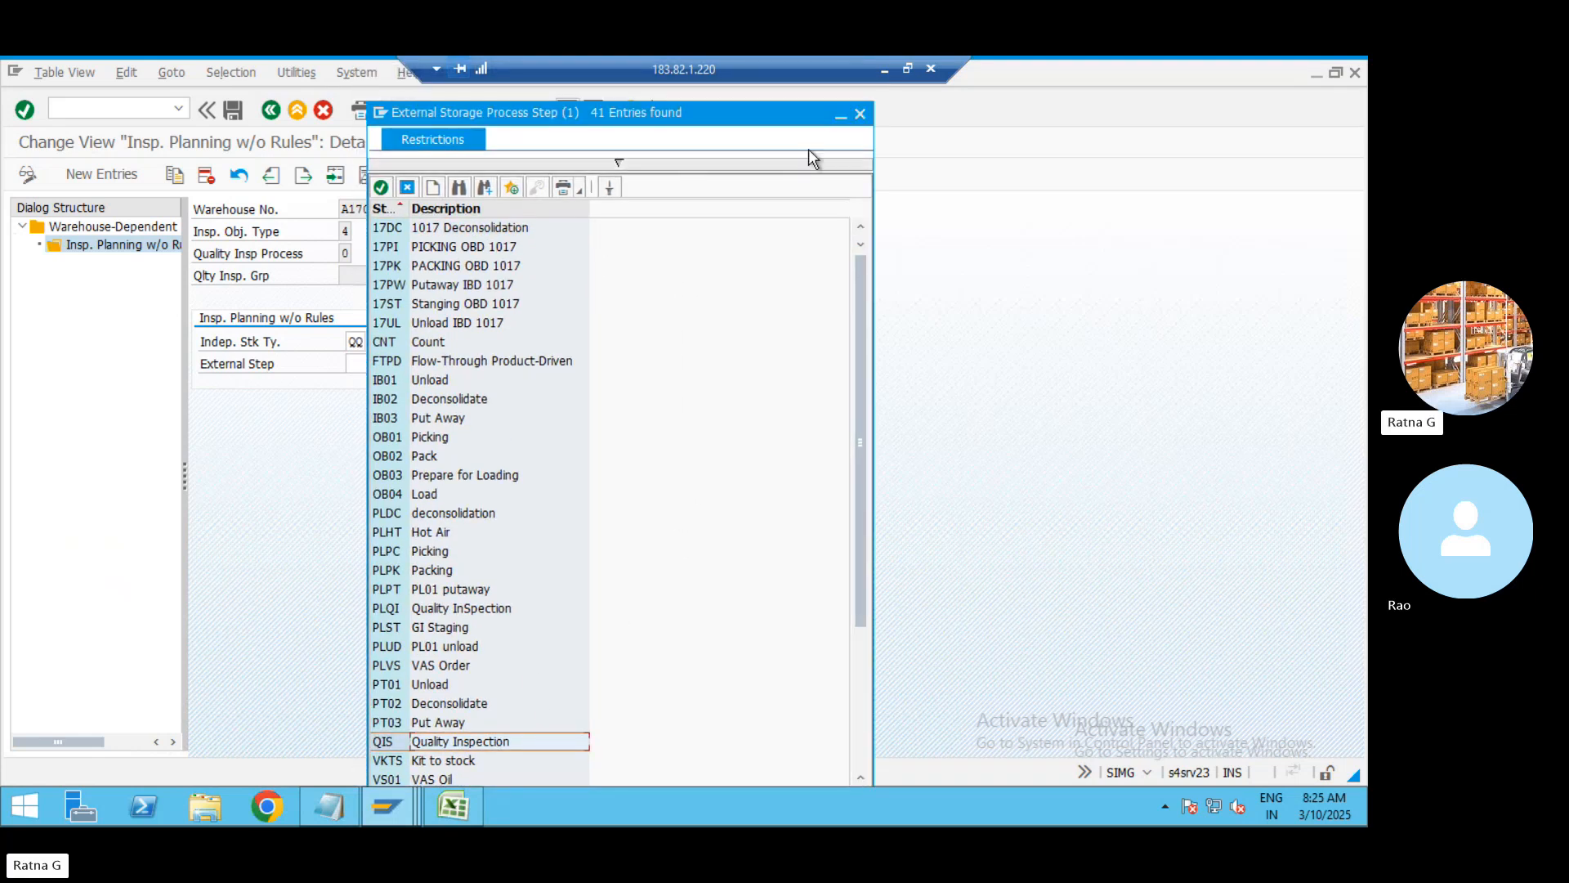
pyautogui.click(858, 116)
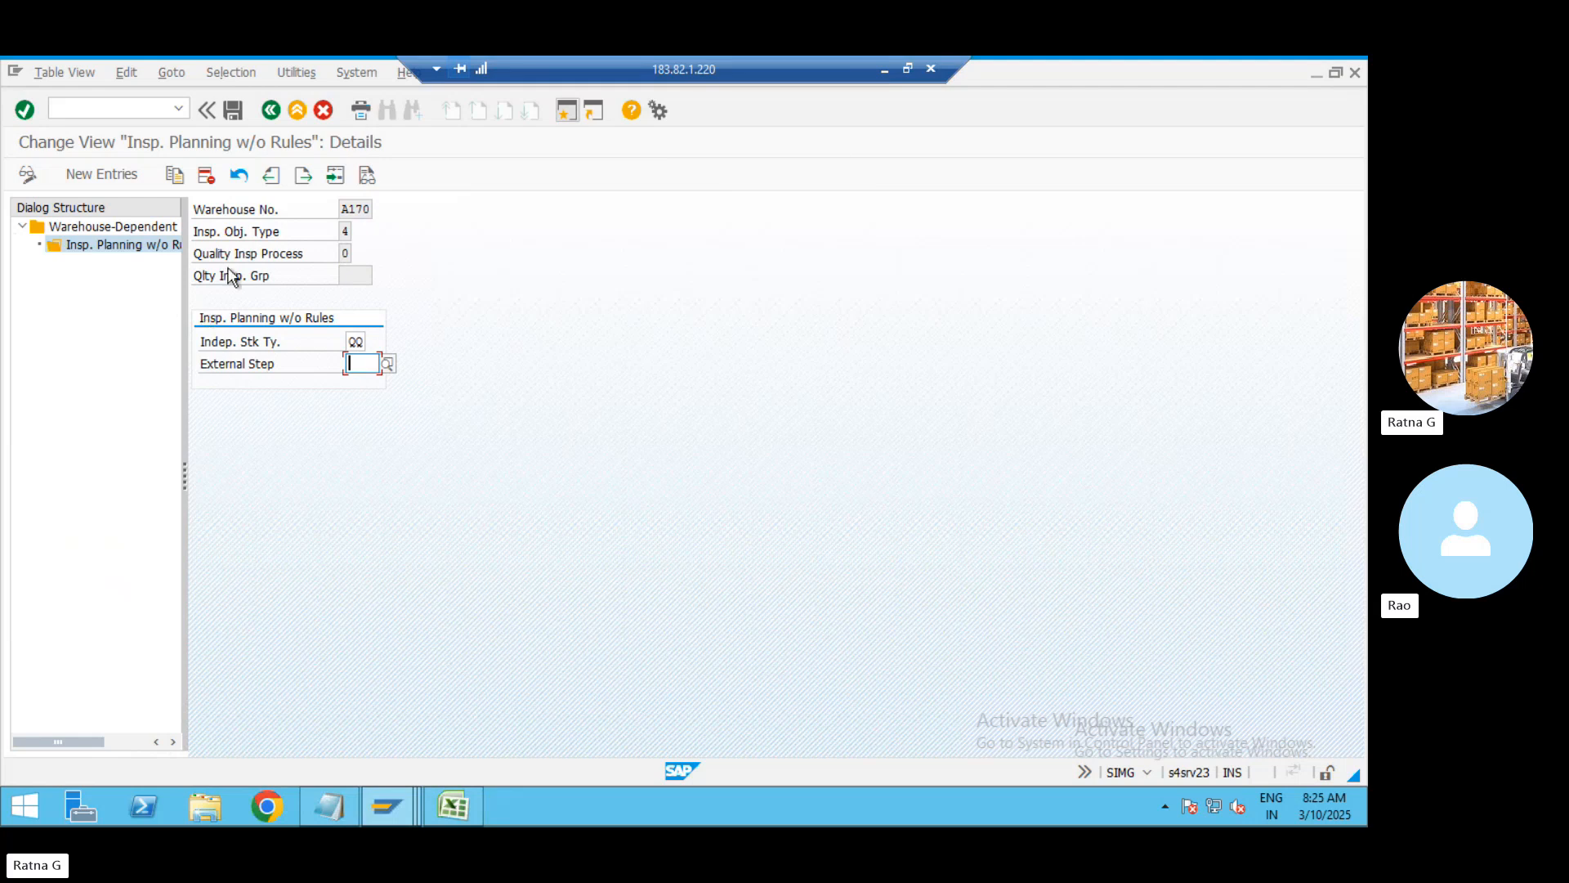
# Leave the inspection planning and warehouse-dependent IOT settings and return to the IMG structure
pyautogui.click(271, 110)
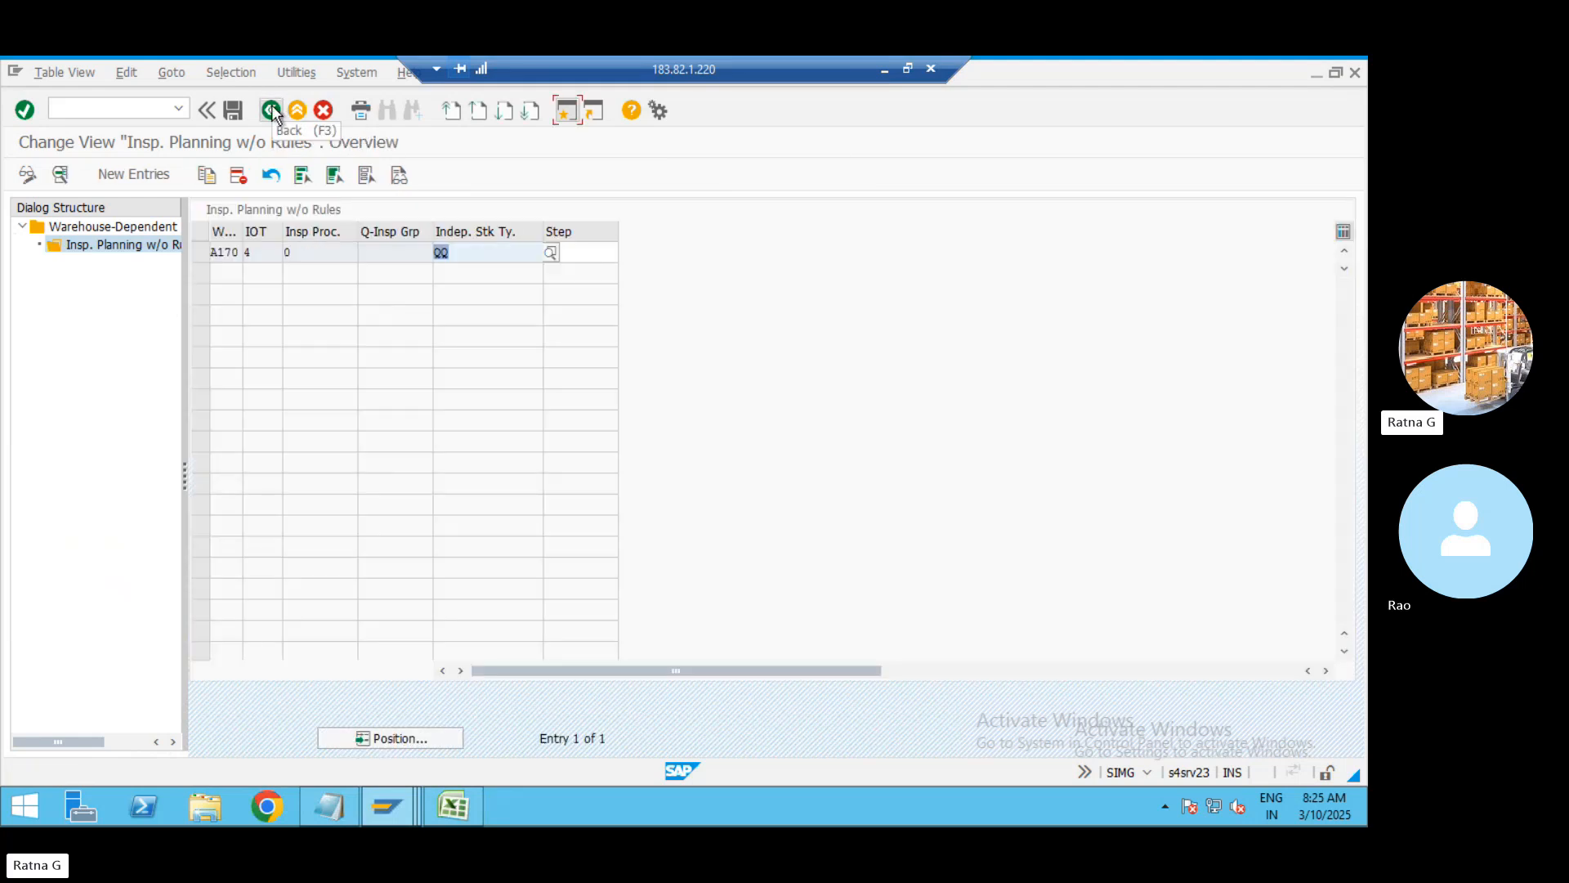
pyautogui.click(272, 109)
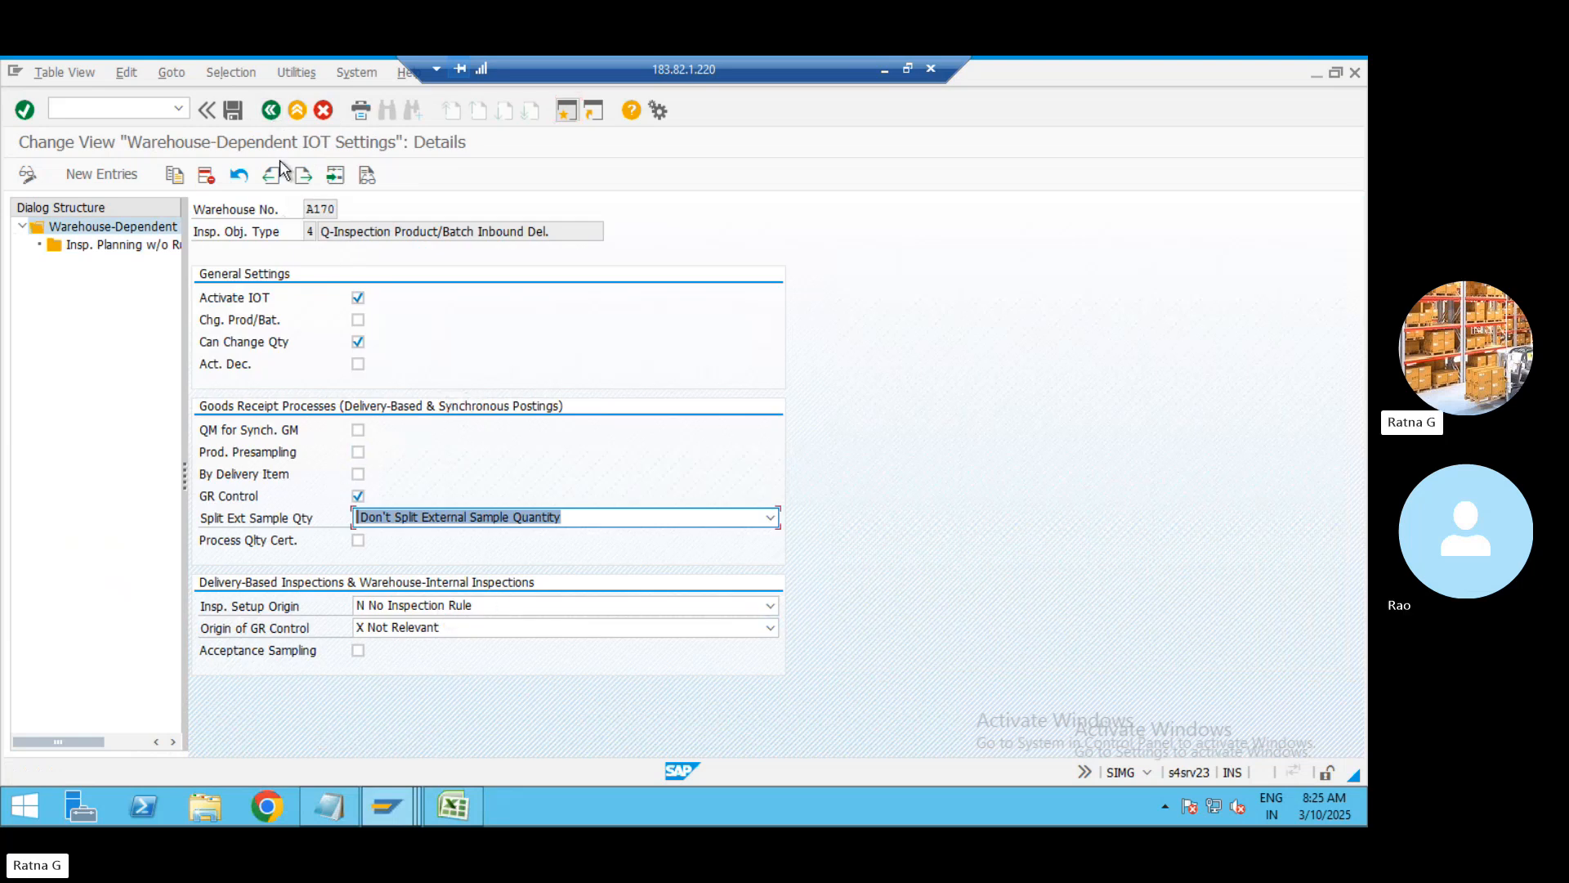
pyautogui.click(269, 109)
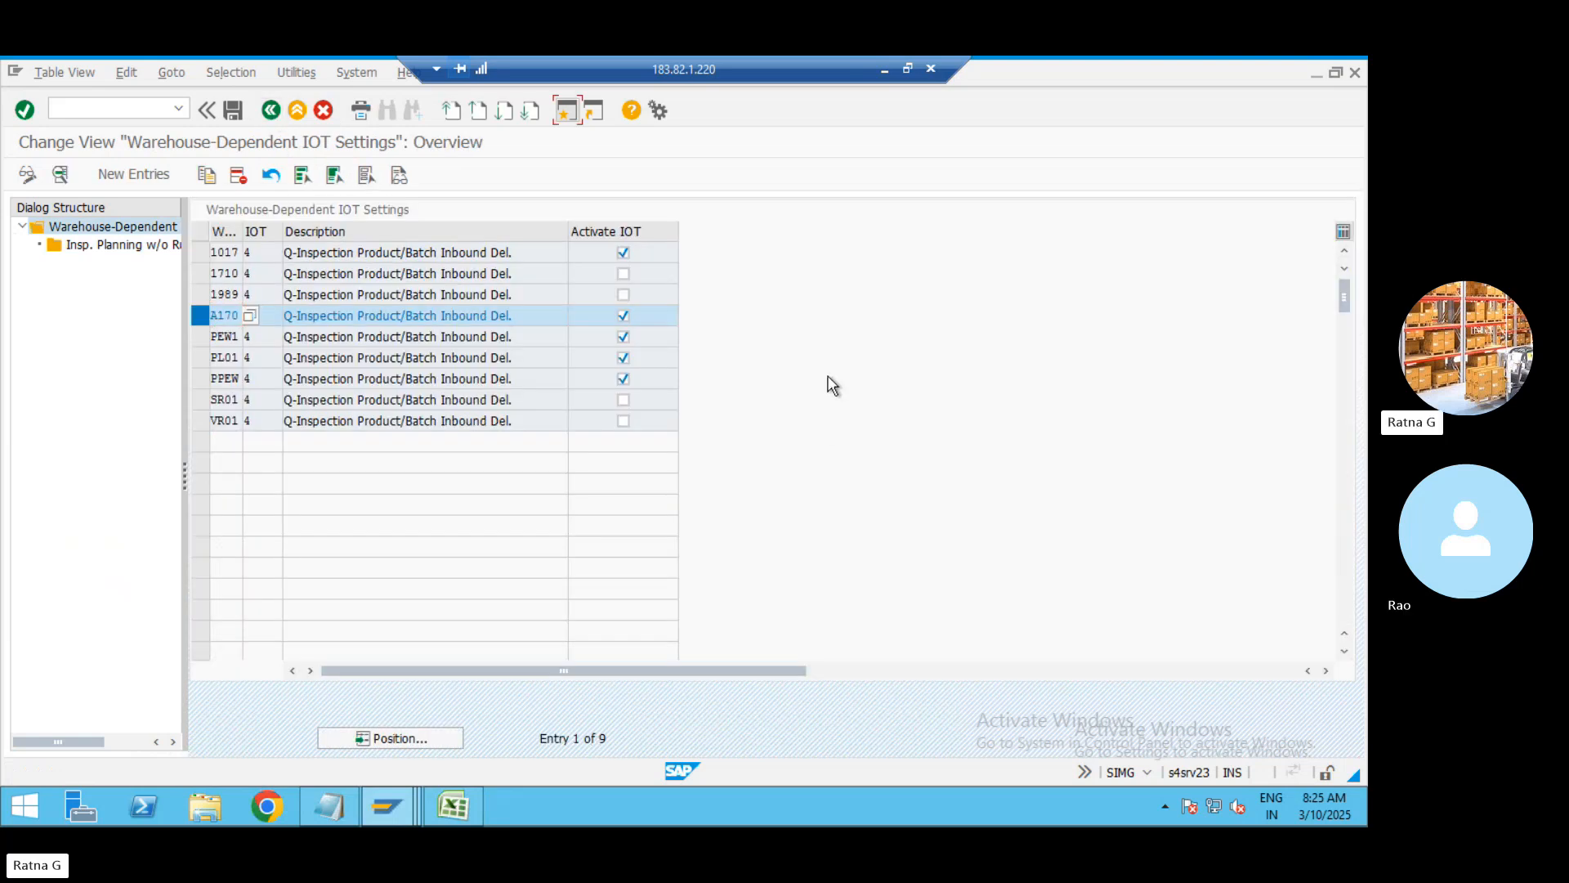
pyautogui.click(270, 115)
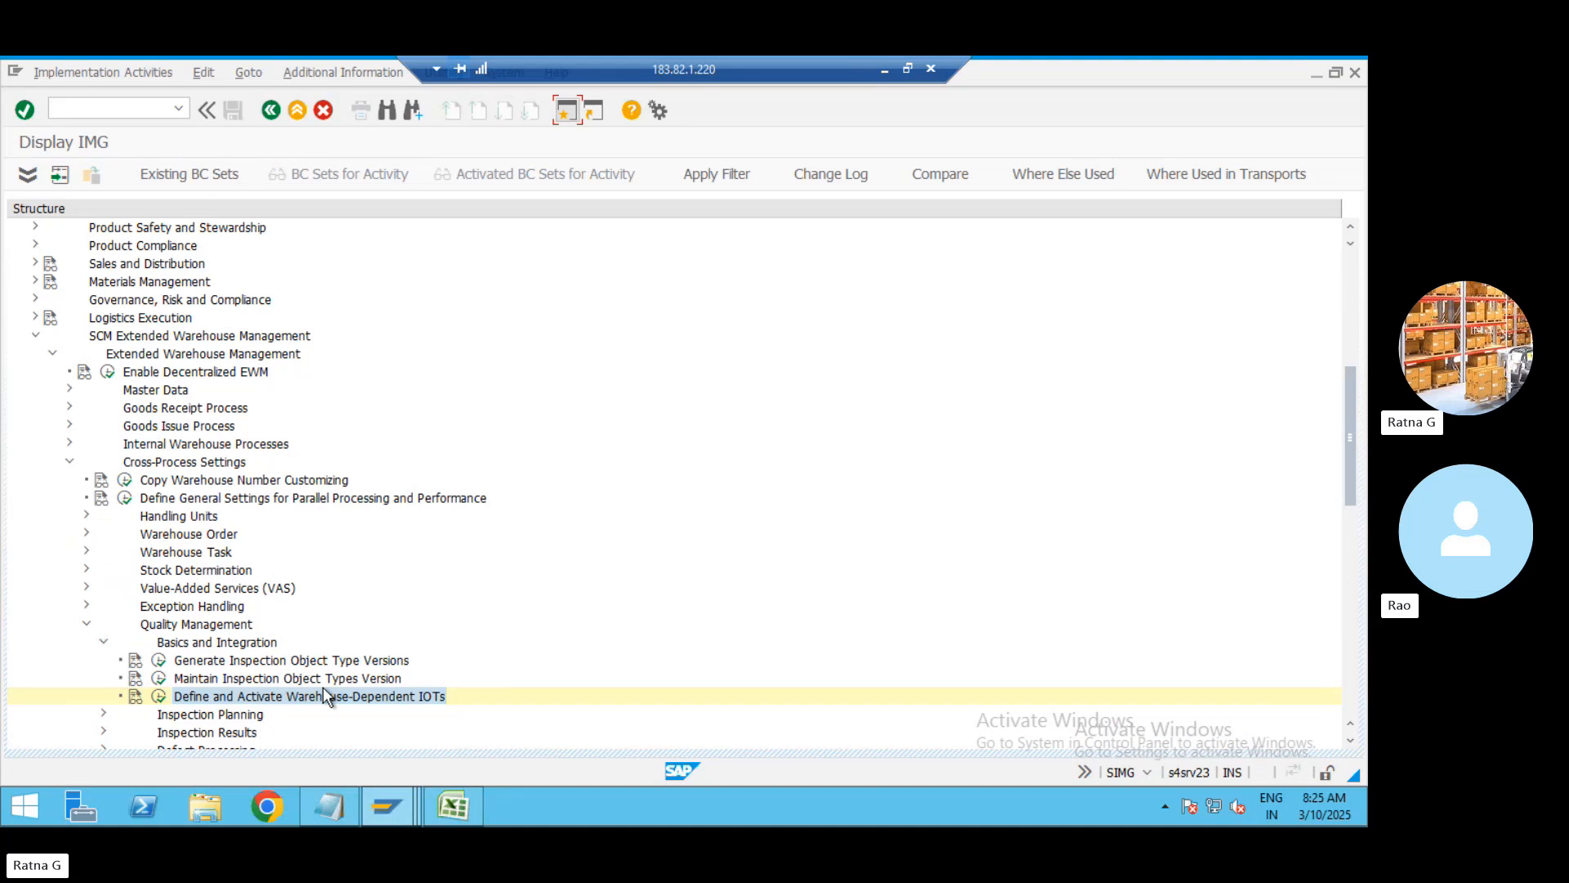
# Collapse Basics and Integration, check Maintain Inspection Rule Group under Inspection Planning, and return to the IMG structure
pyautogui.click(103, 642)
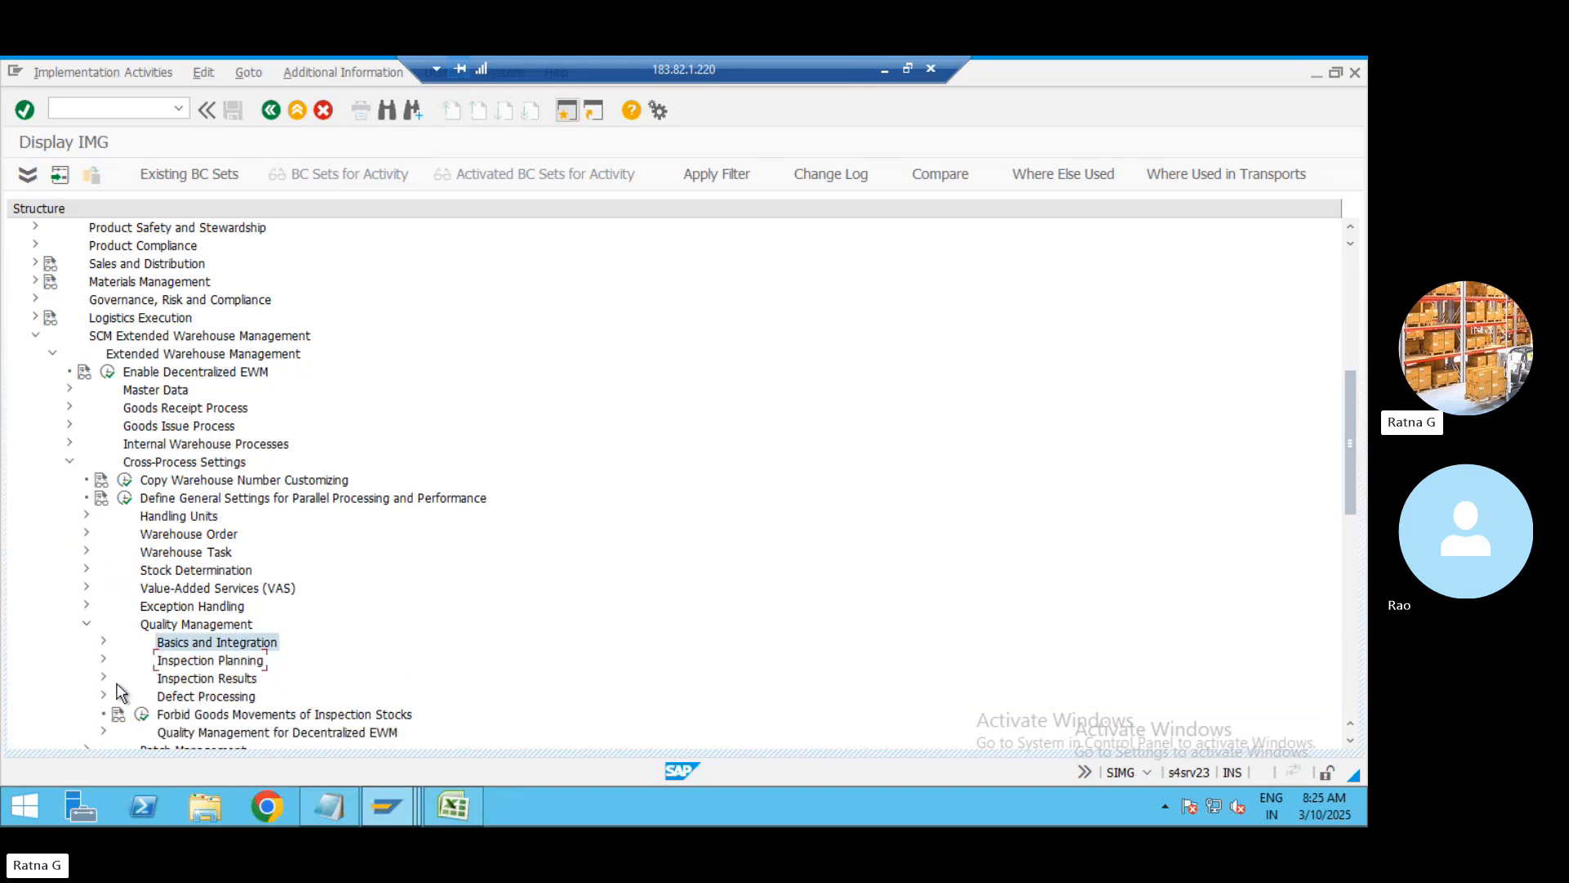
pyautogui.scroll(-5, 323, 697)
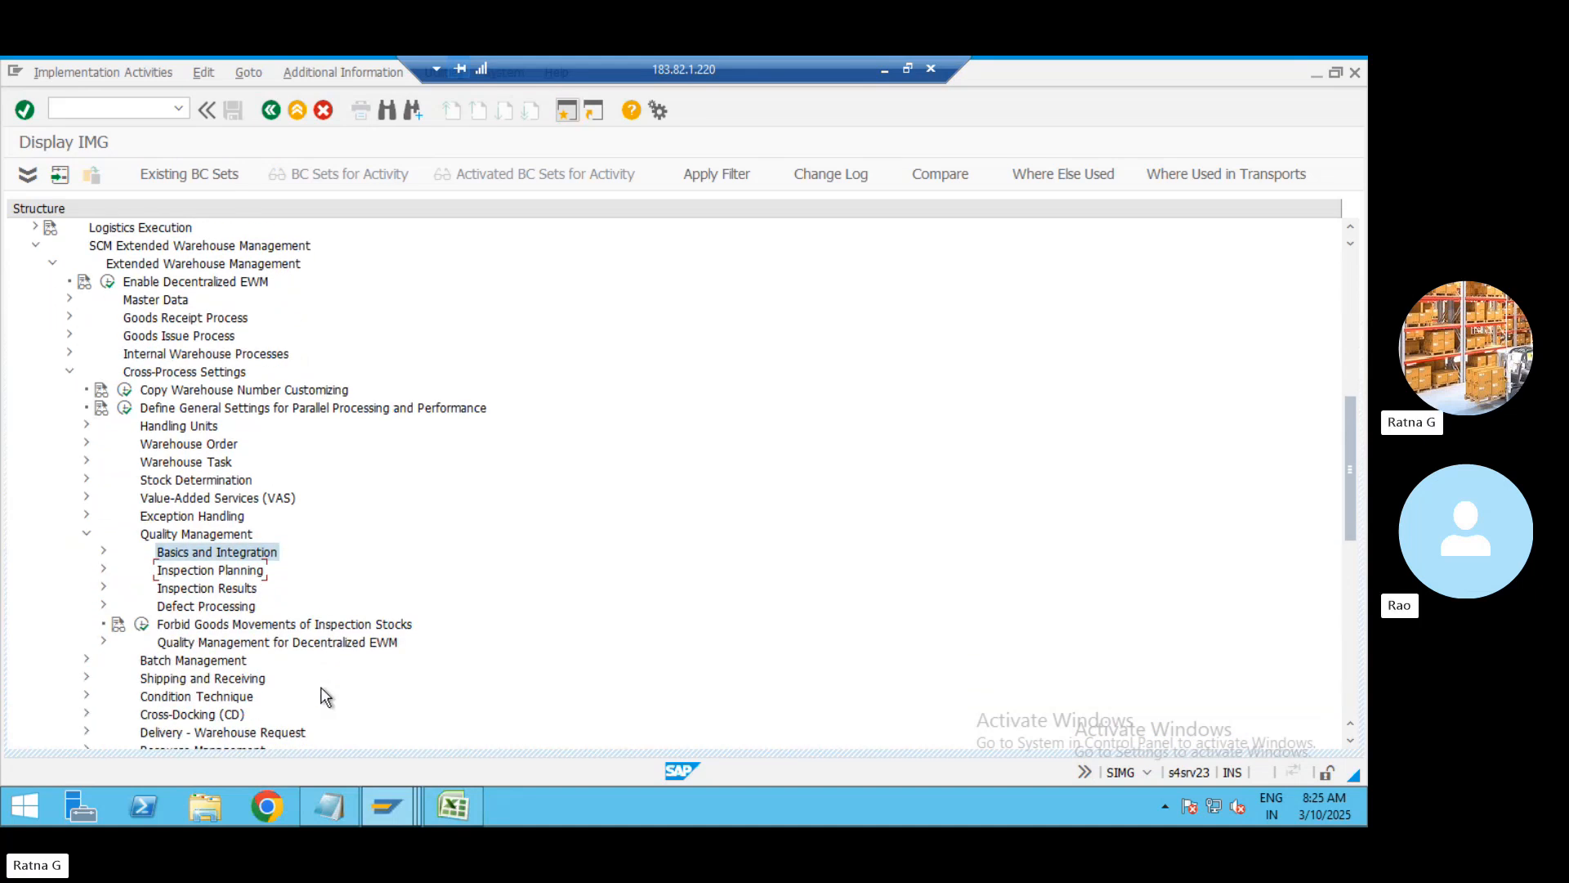
pyautogui.click(103, 568)
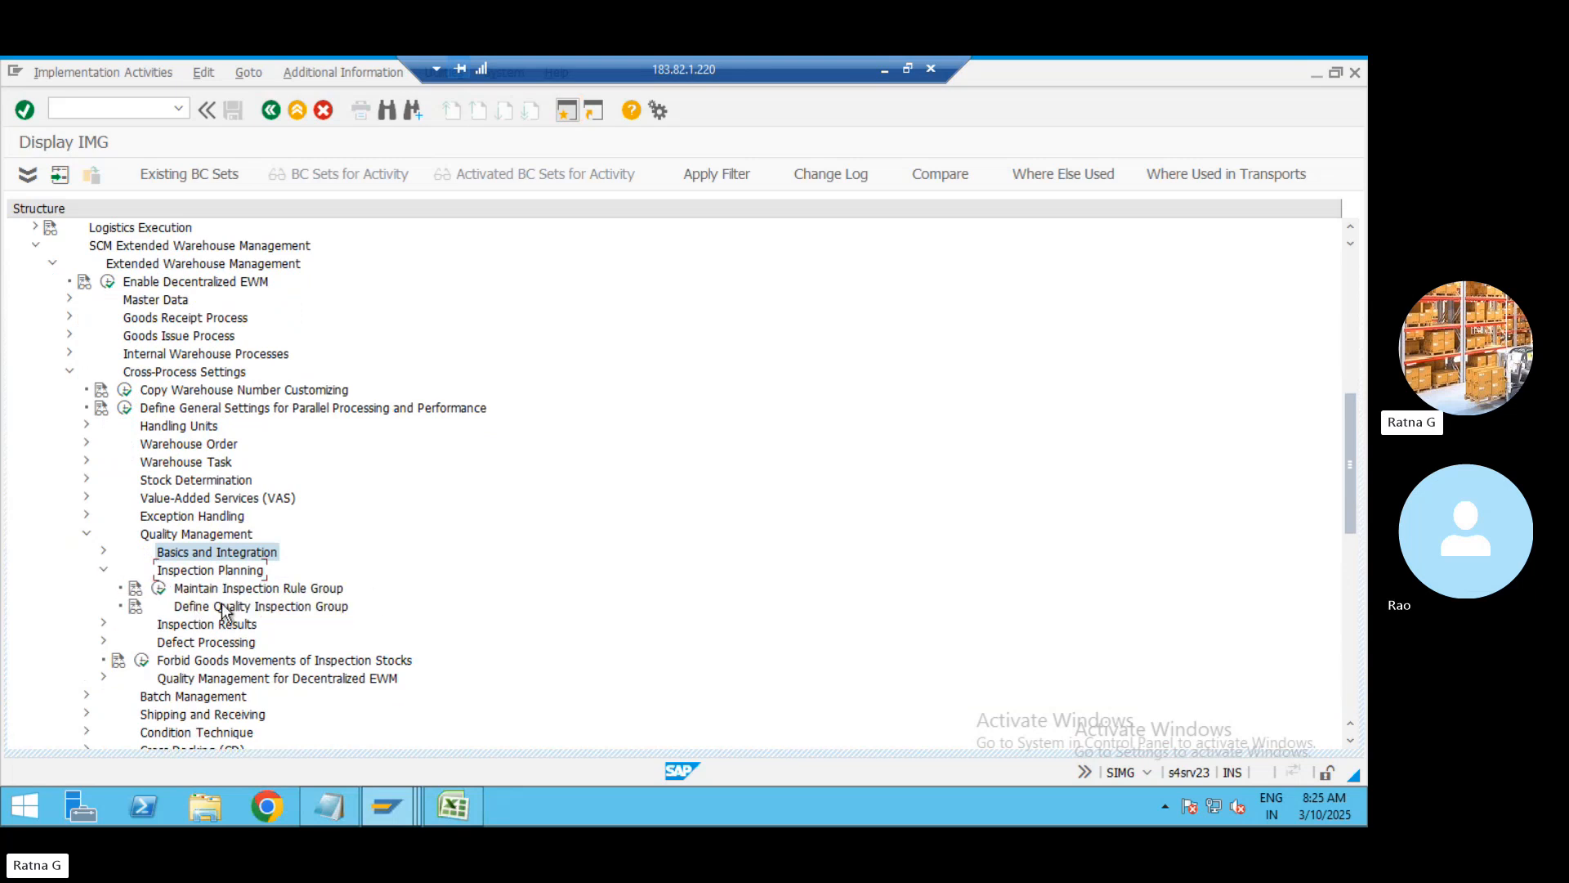
pyautogui.click(159, 588)
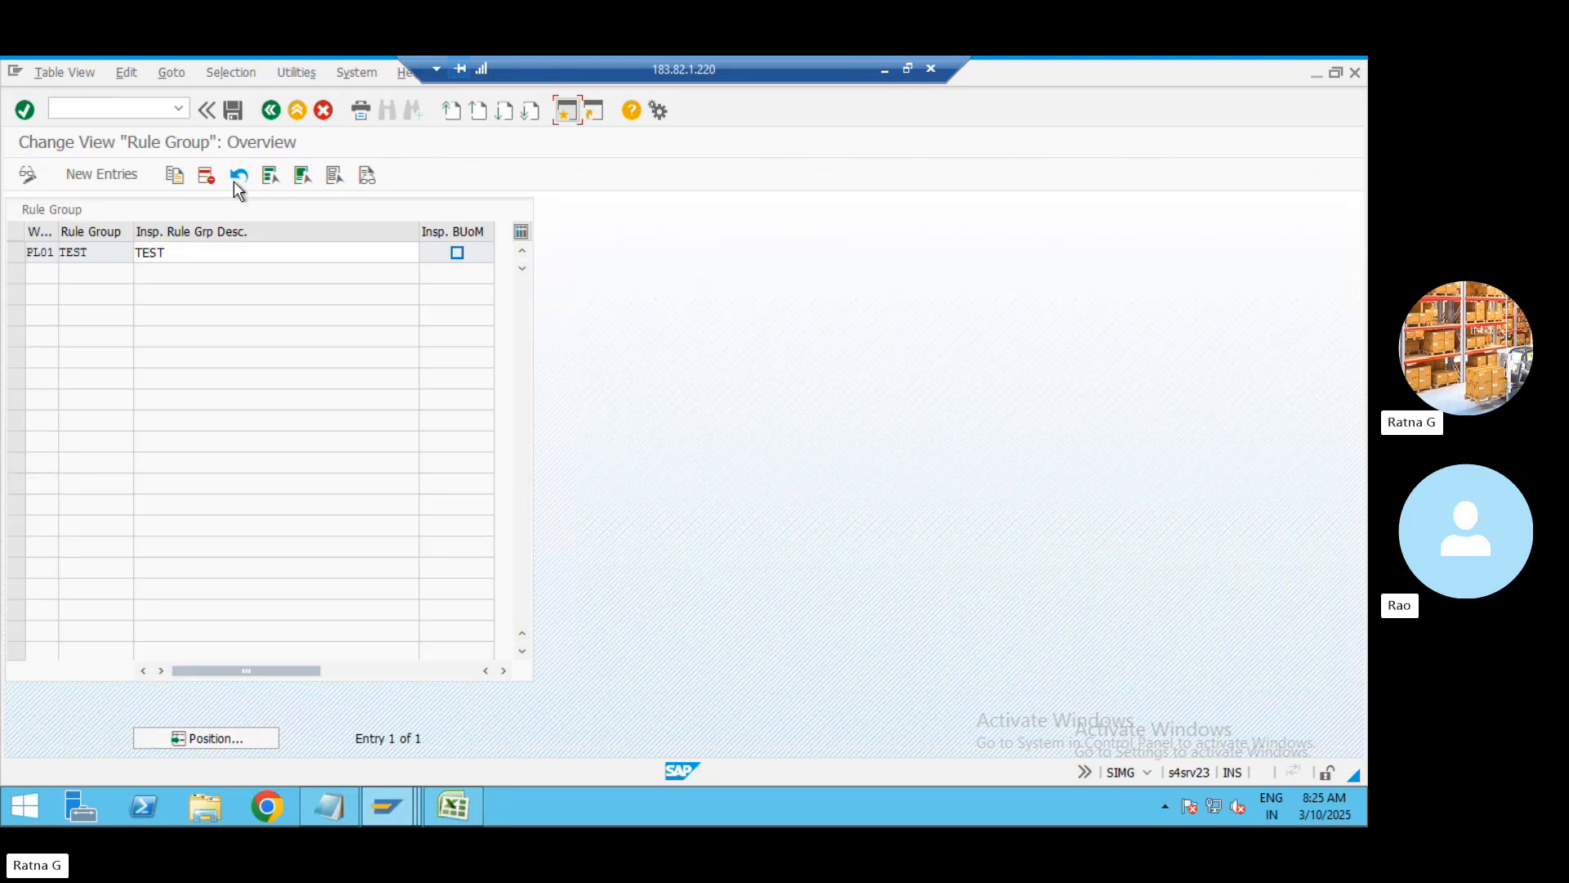
pyautogui.click(270, 110)
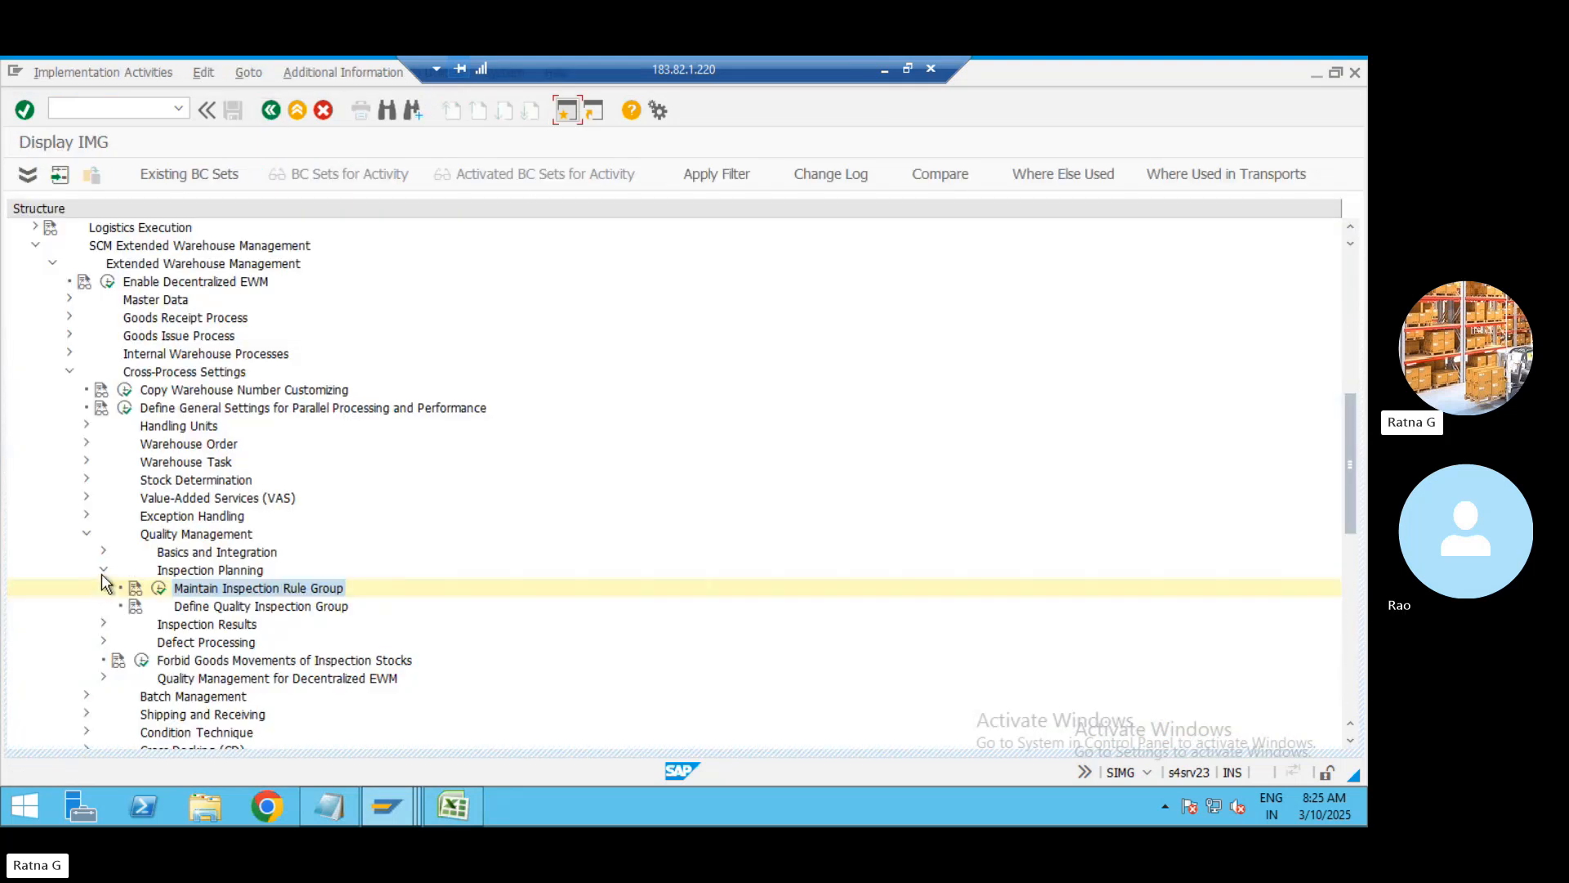
# Open Define Follow-Up Actions from Maintain Follow-Up Actions under Inspection Results and mark the EWM-relevant follow-up actions
pyautogui.click(102, 572)
pyautogui.click(103, 589)
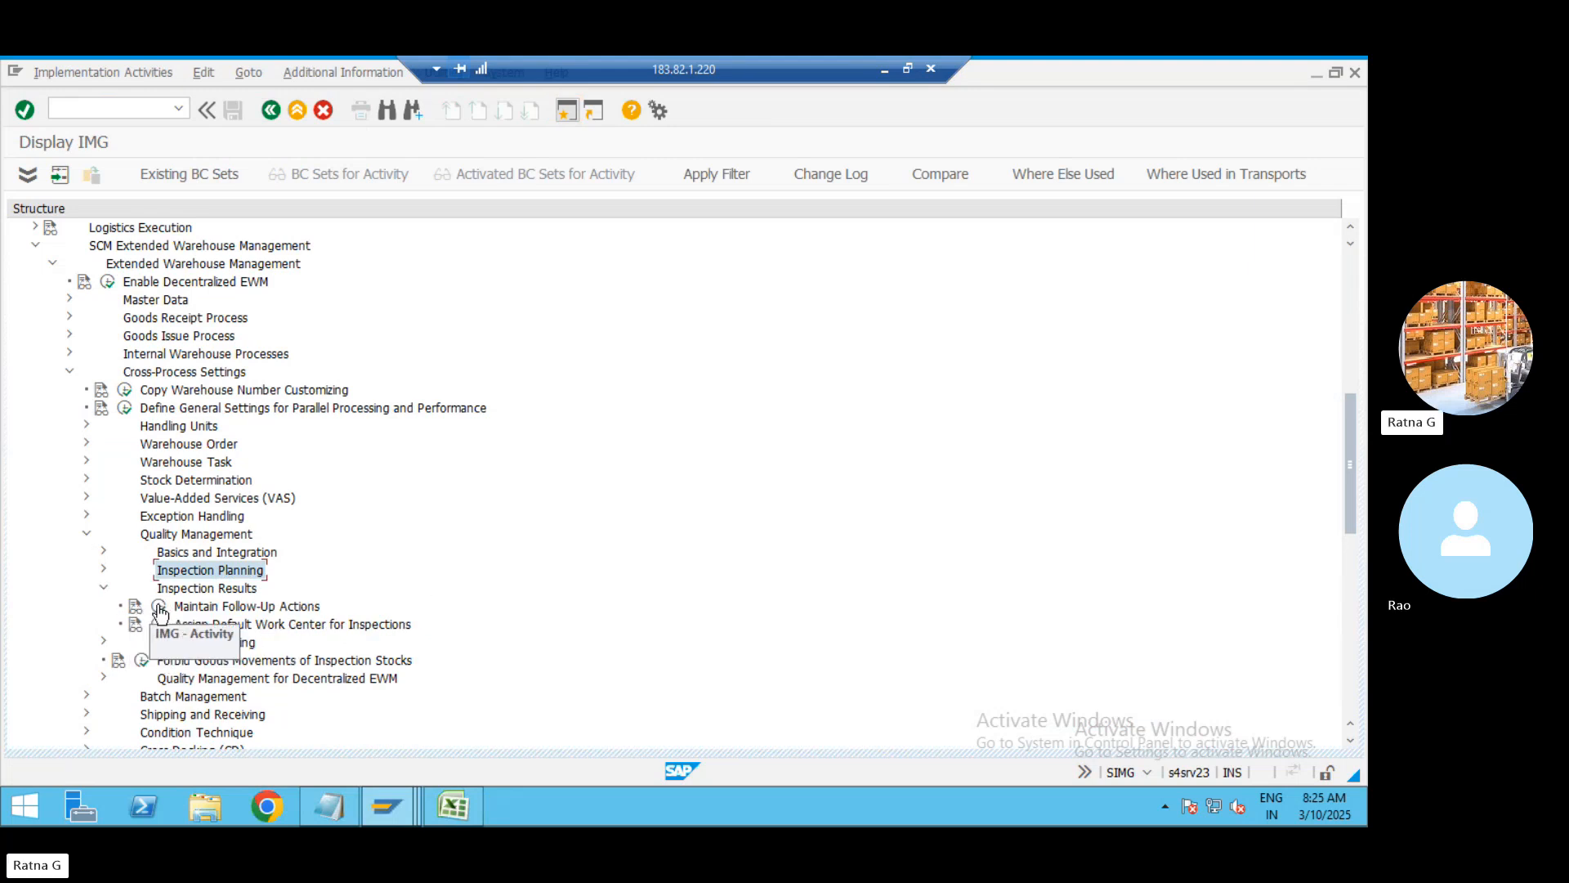
pyautogui.click(158, 608)
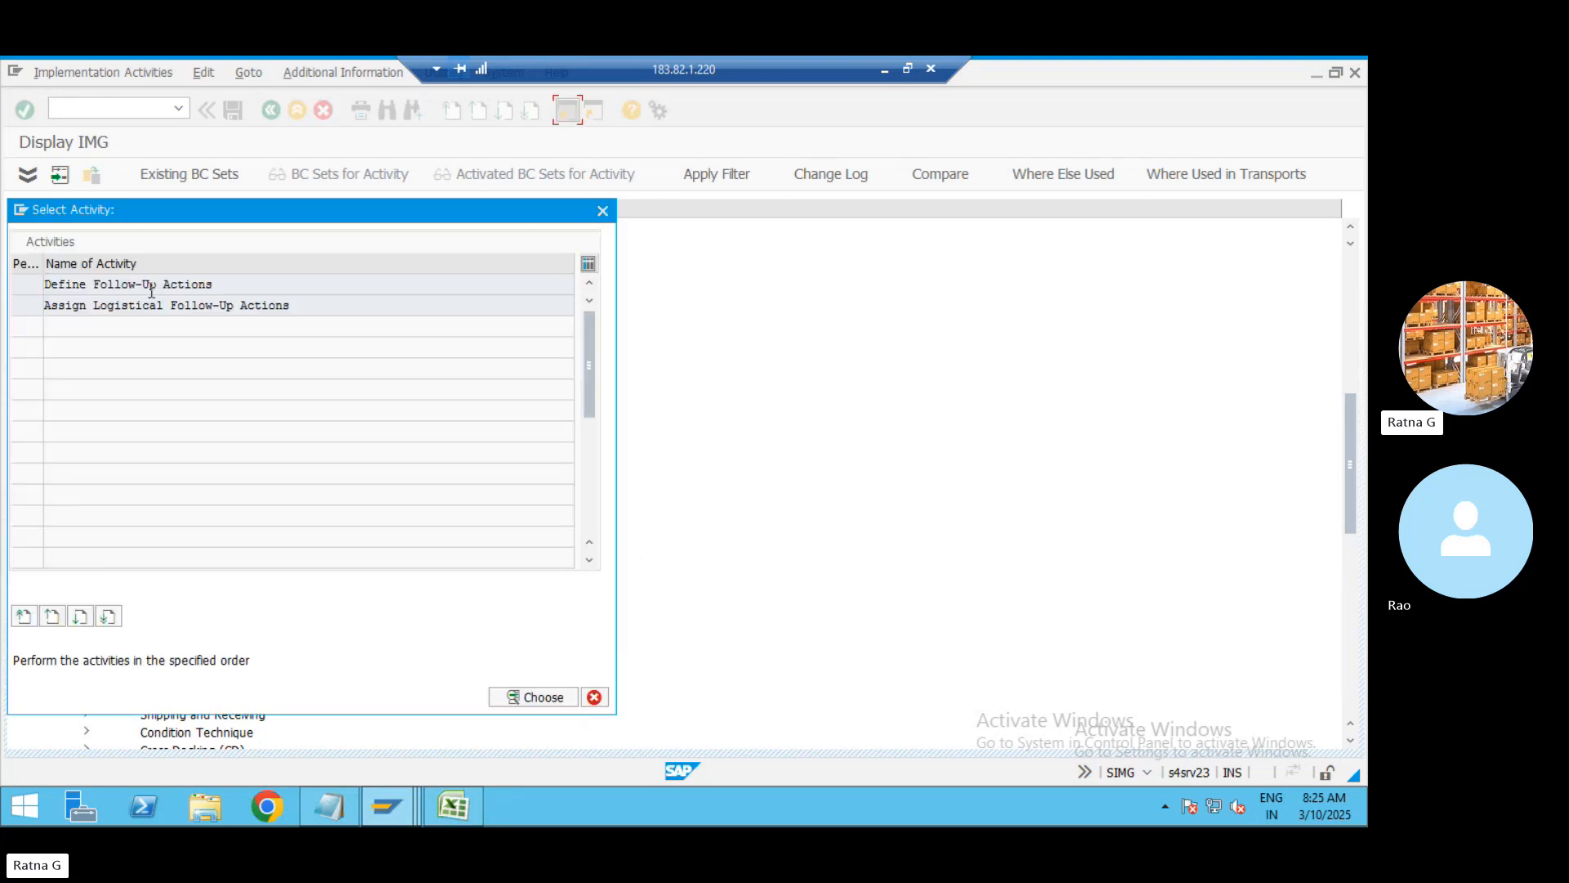
pyautogui.doubleClick(151, 285)
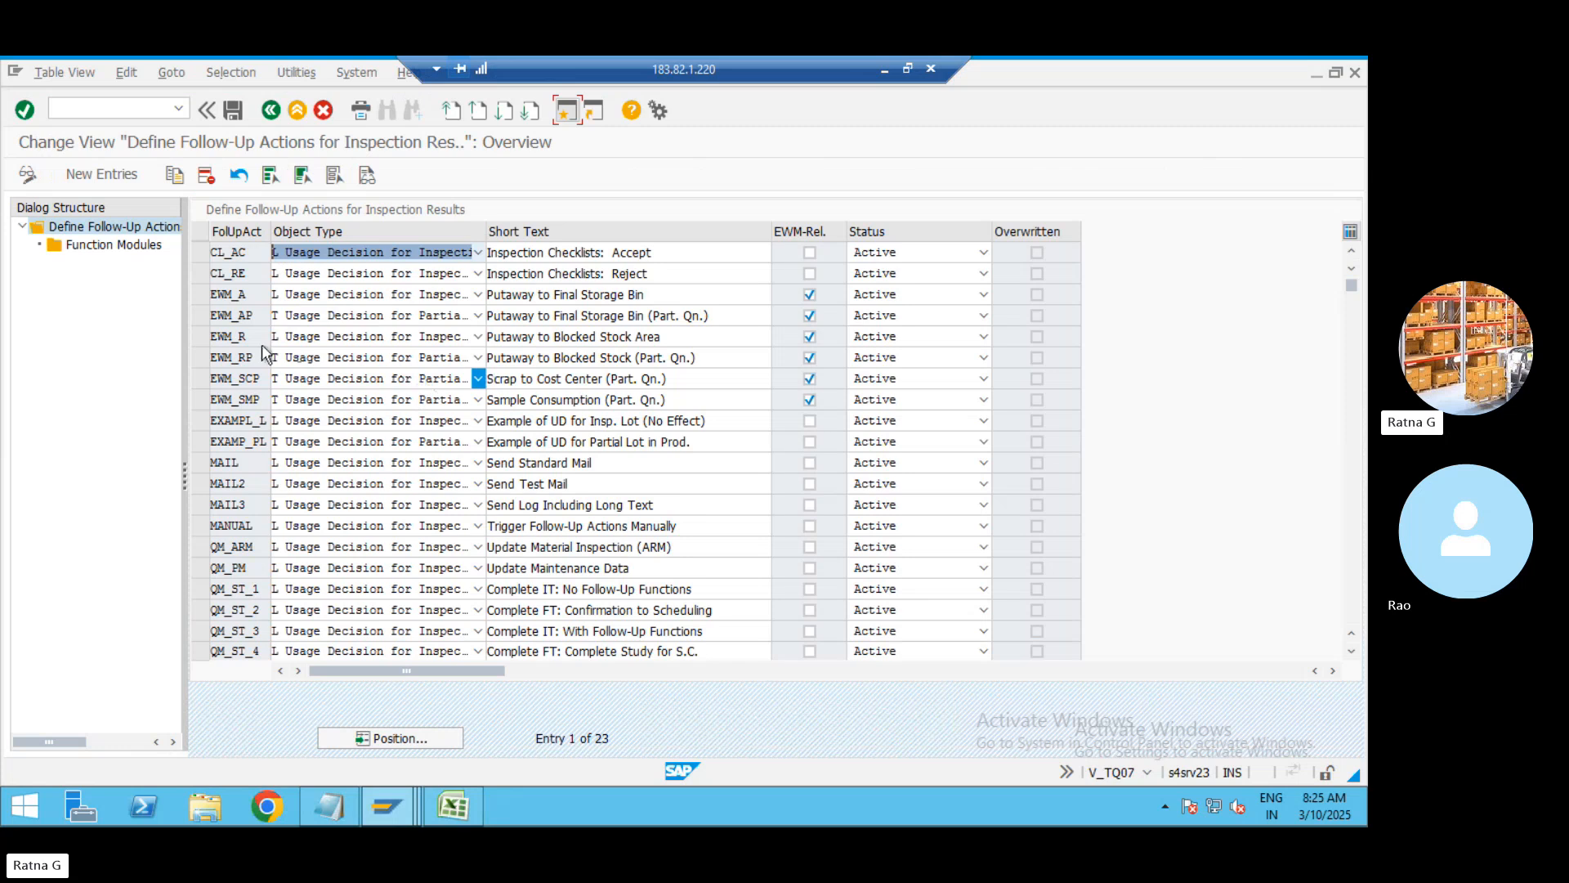
pyautogui.moveTo(200, 296); pyautogui.dragTo(194, 401)
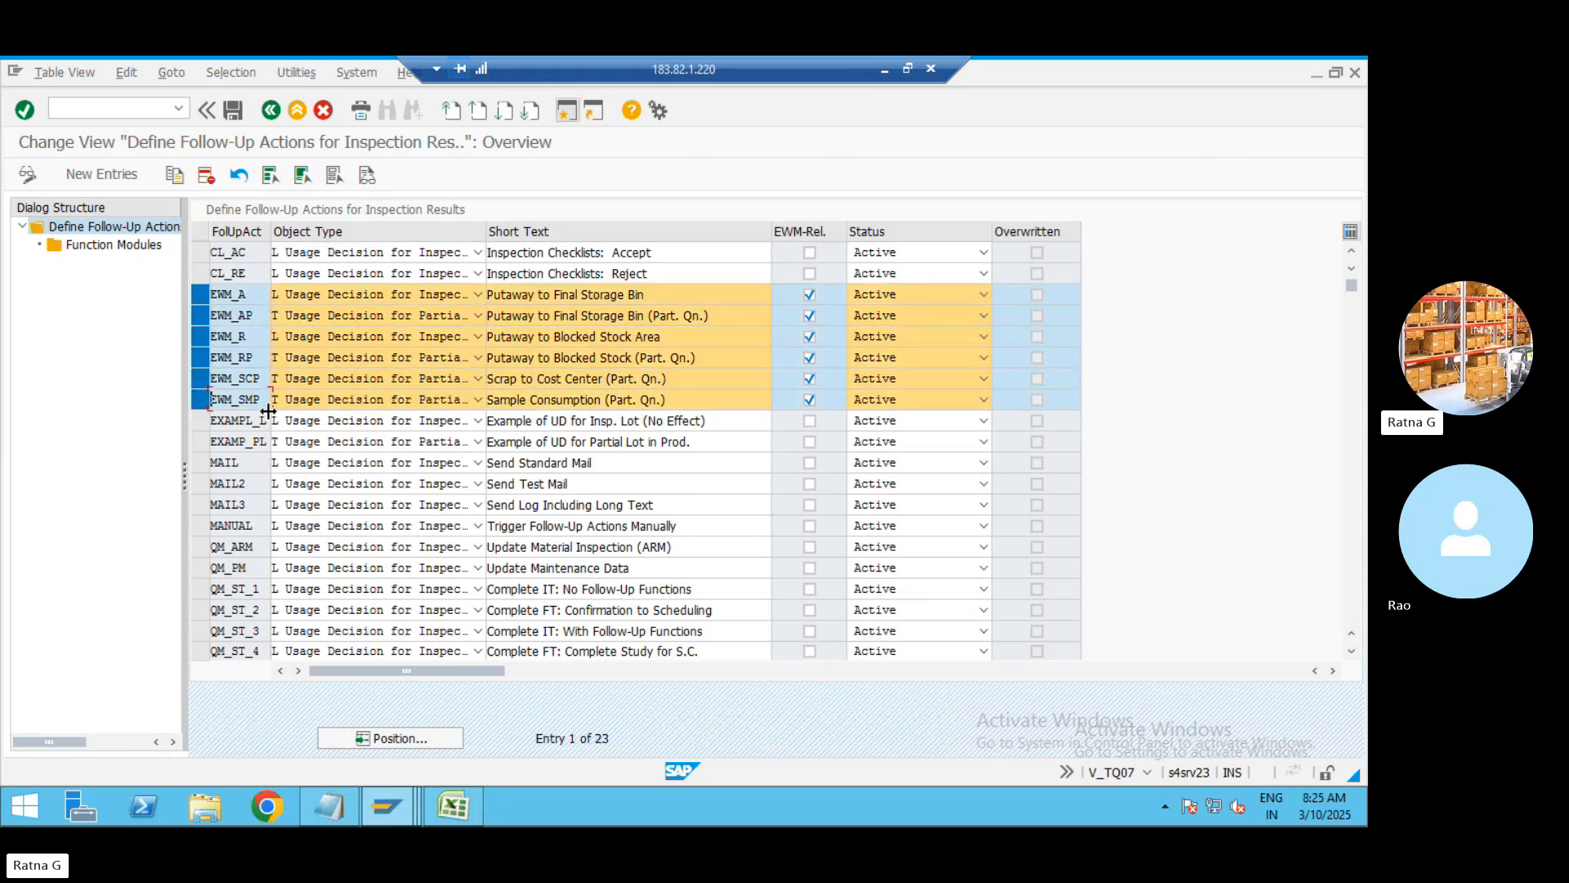
pyautogui.moveTo(196, 296); pyautogui.dragTo(198, 375)
# Examine the function module assigned to follow-up action EWM_A and return to the activity selection
pyautogui.click(200, 294)
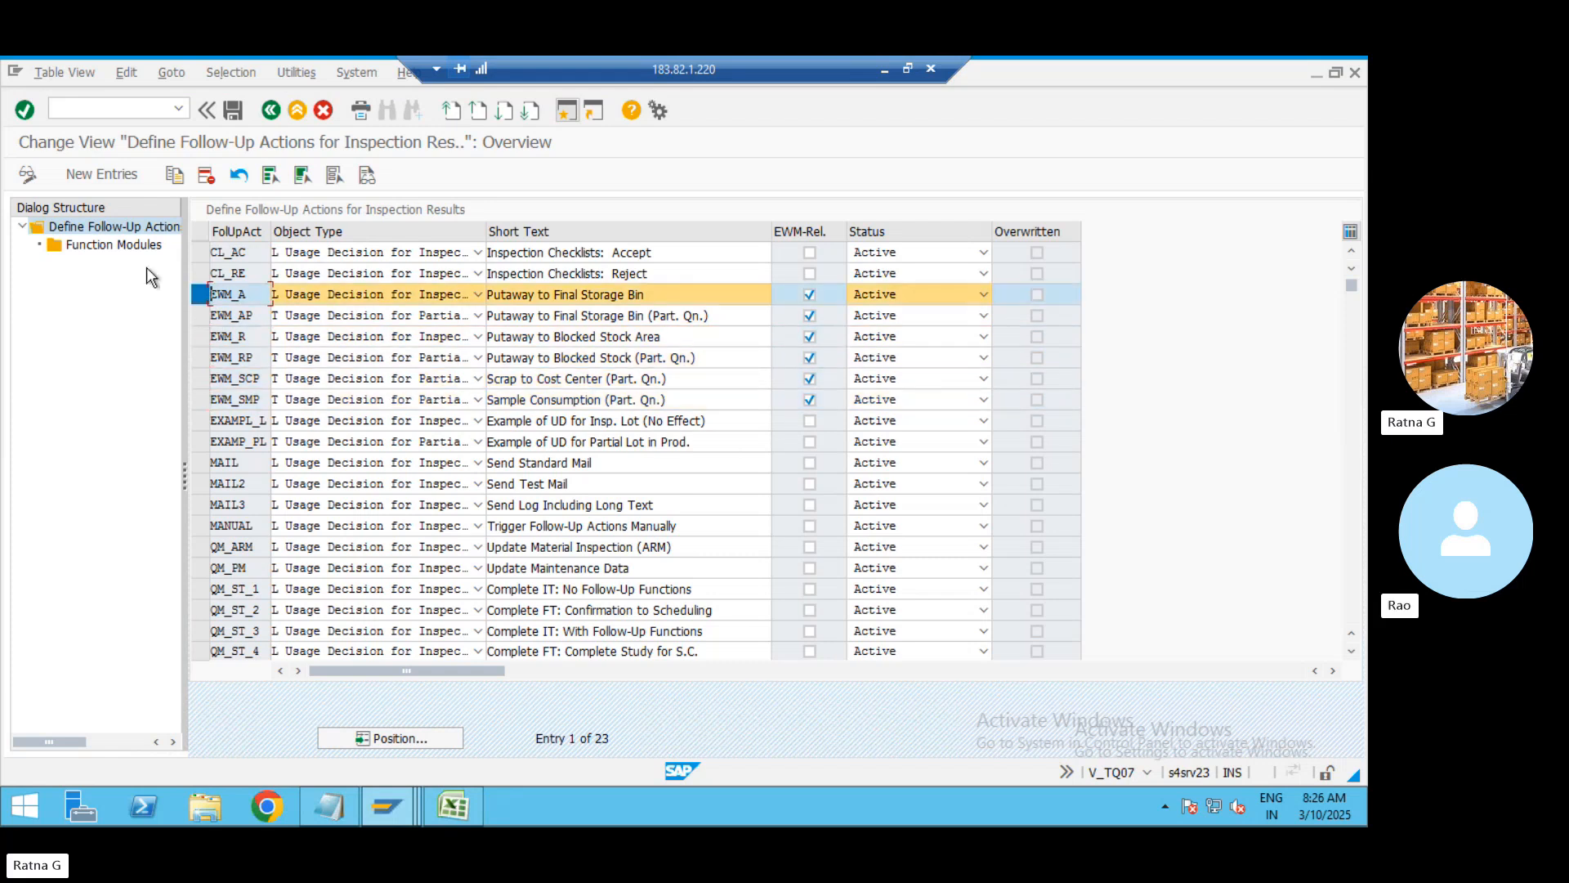
pyautogui.doubleClick(120, 247)
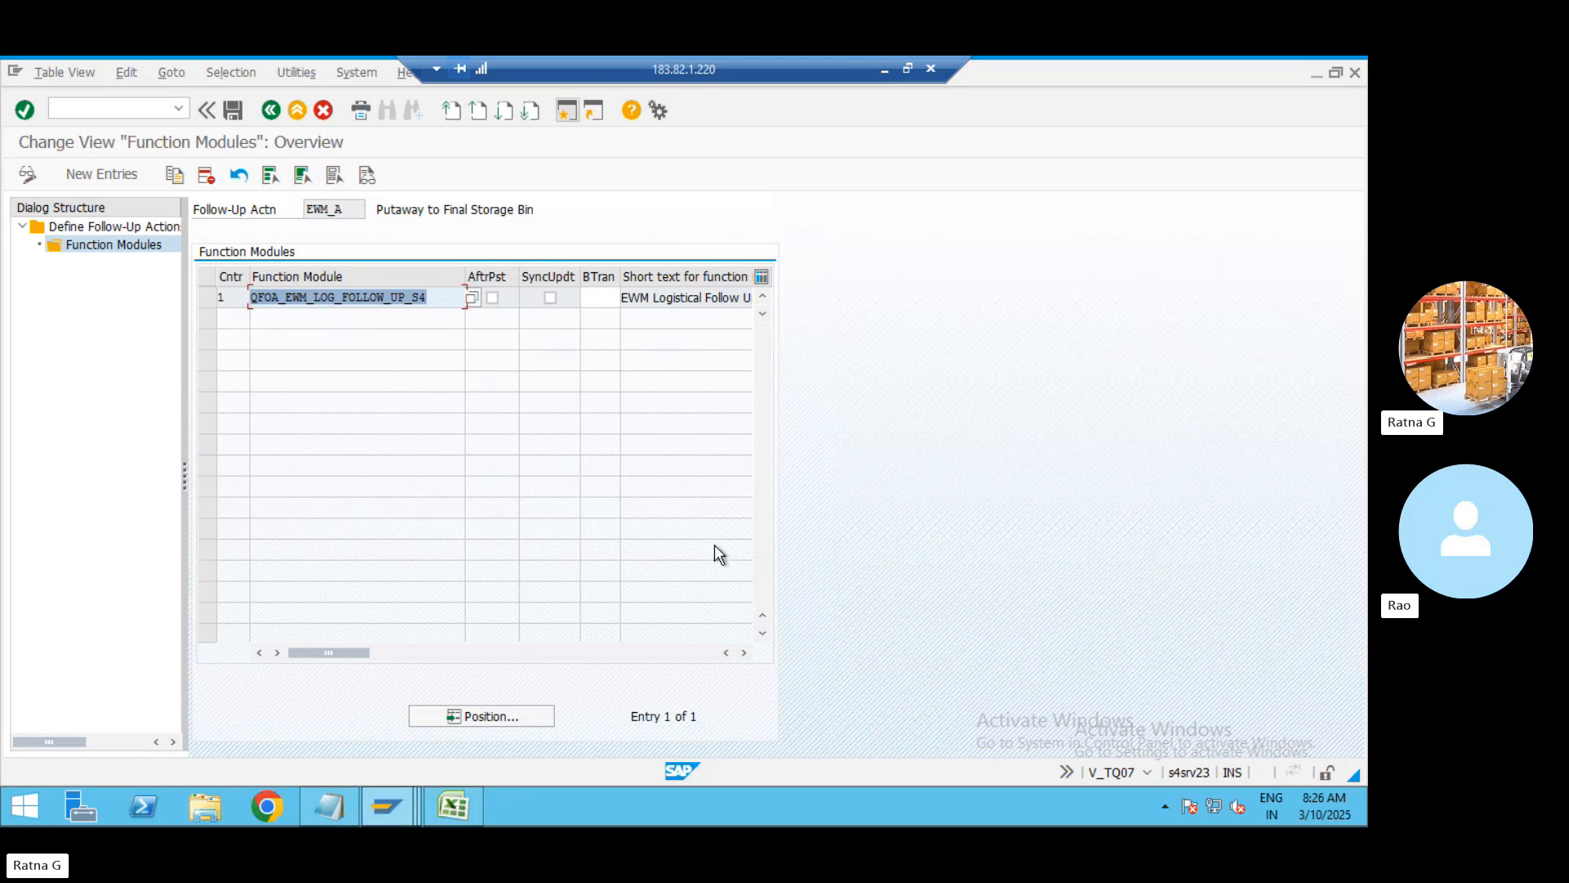
pyautogui.click(743, 652)
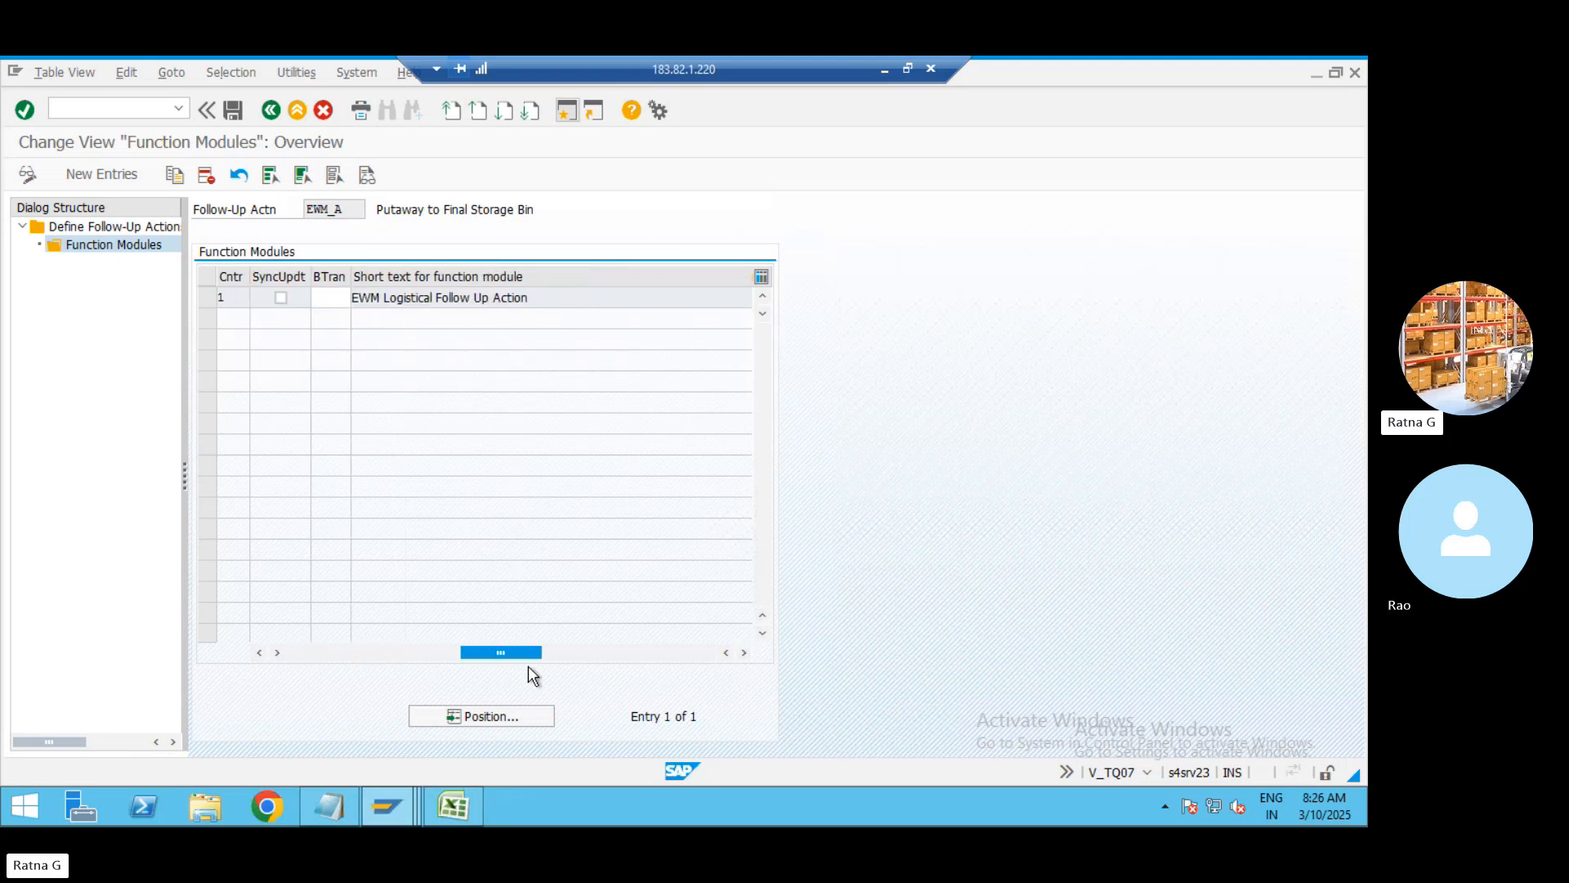
pyautogui.moveTo(510, 651); pyautogui.dragTo(272, 651)
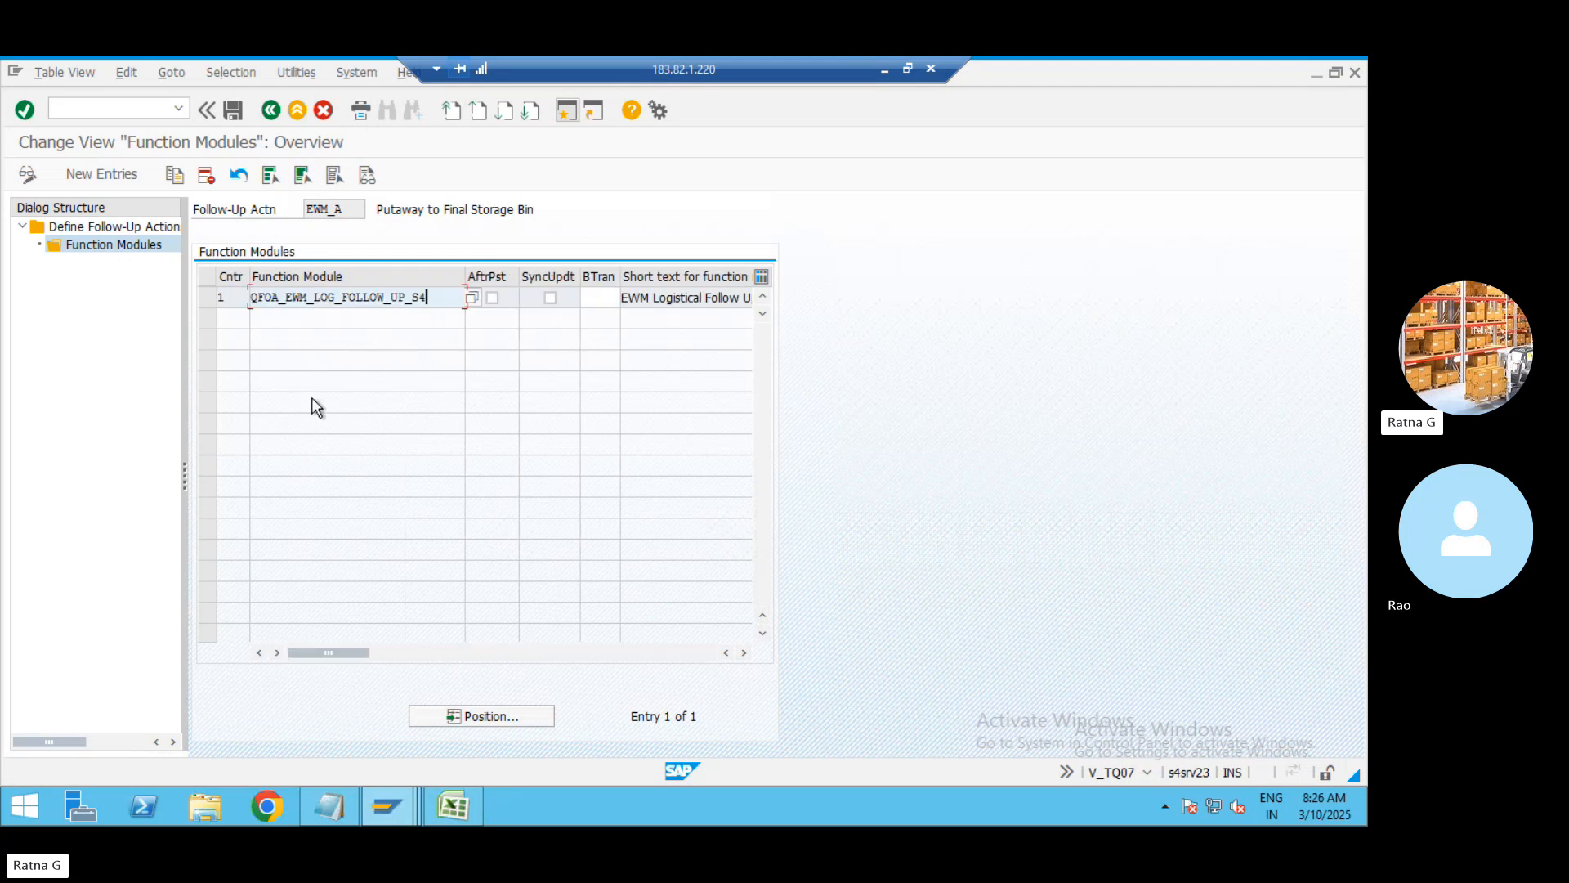
pyautogui.click(270, 111)
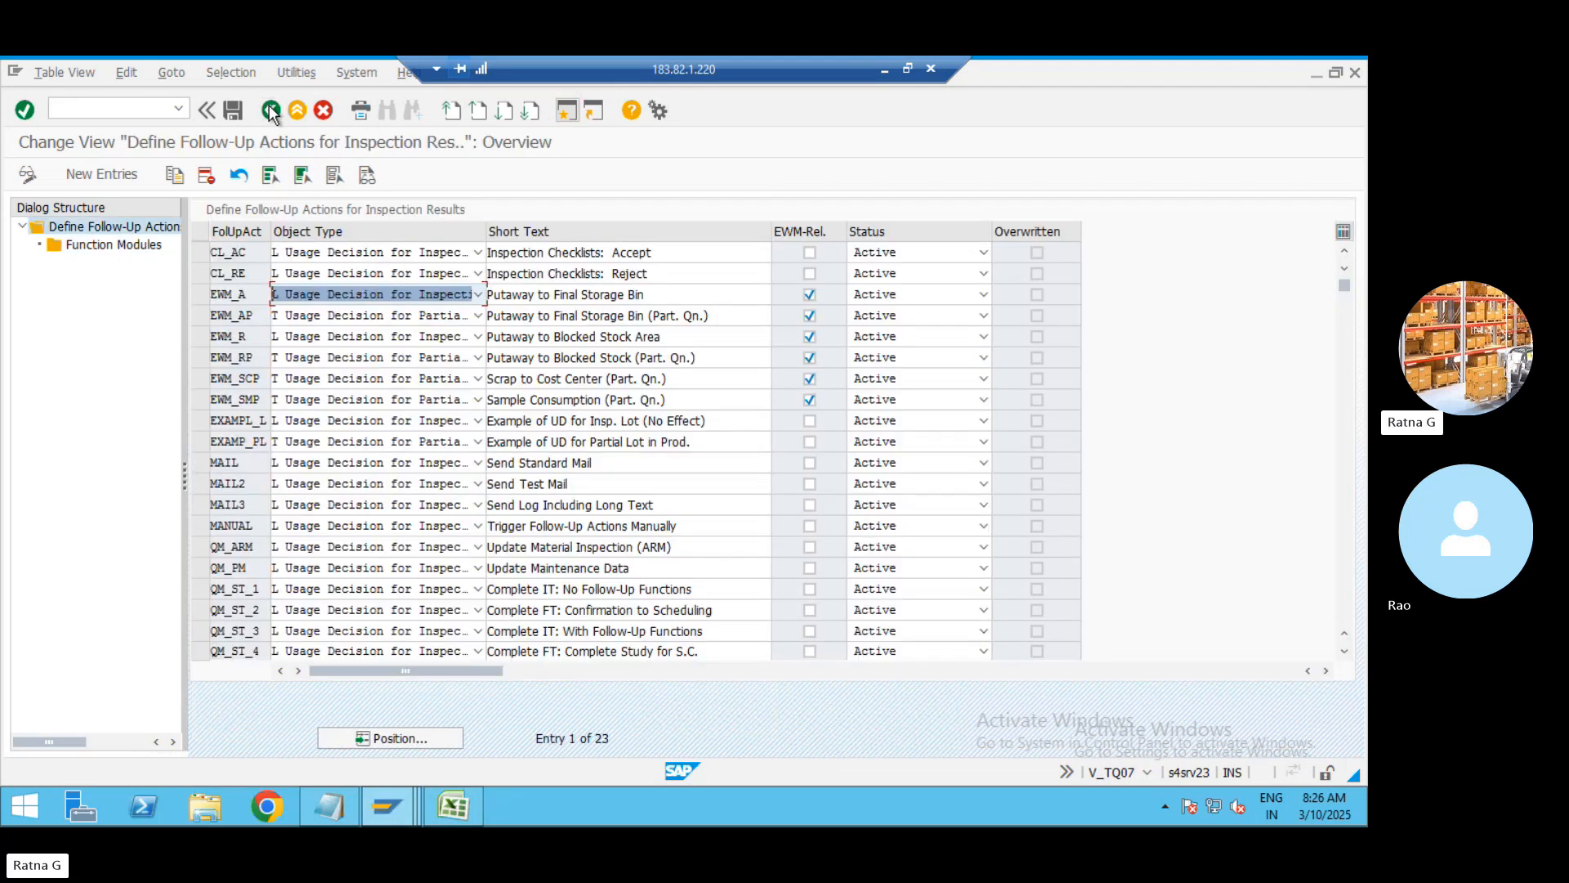
pyautogui.click(270, 110)
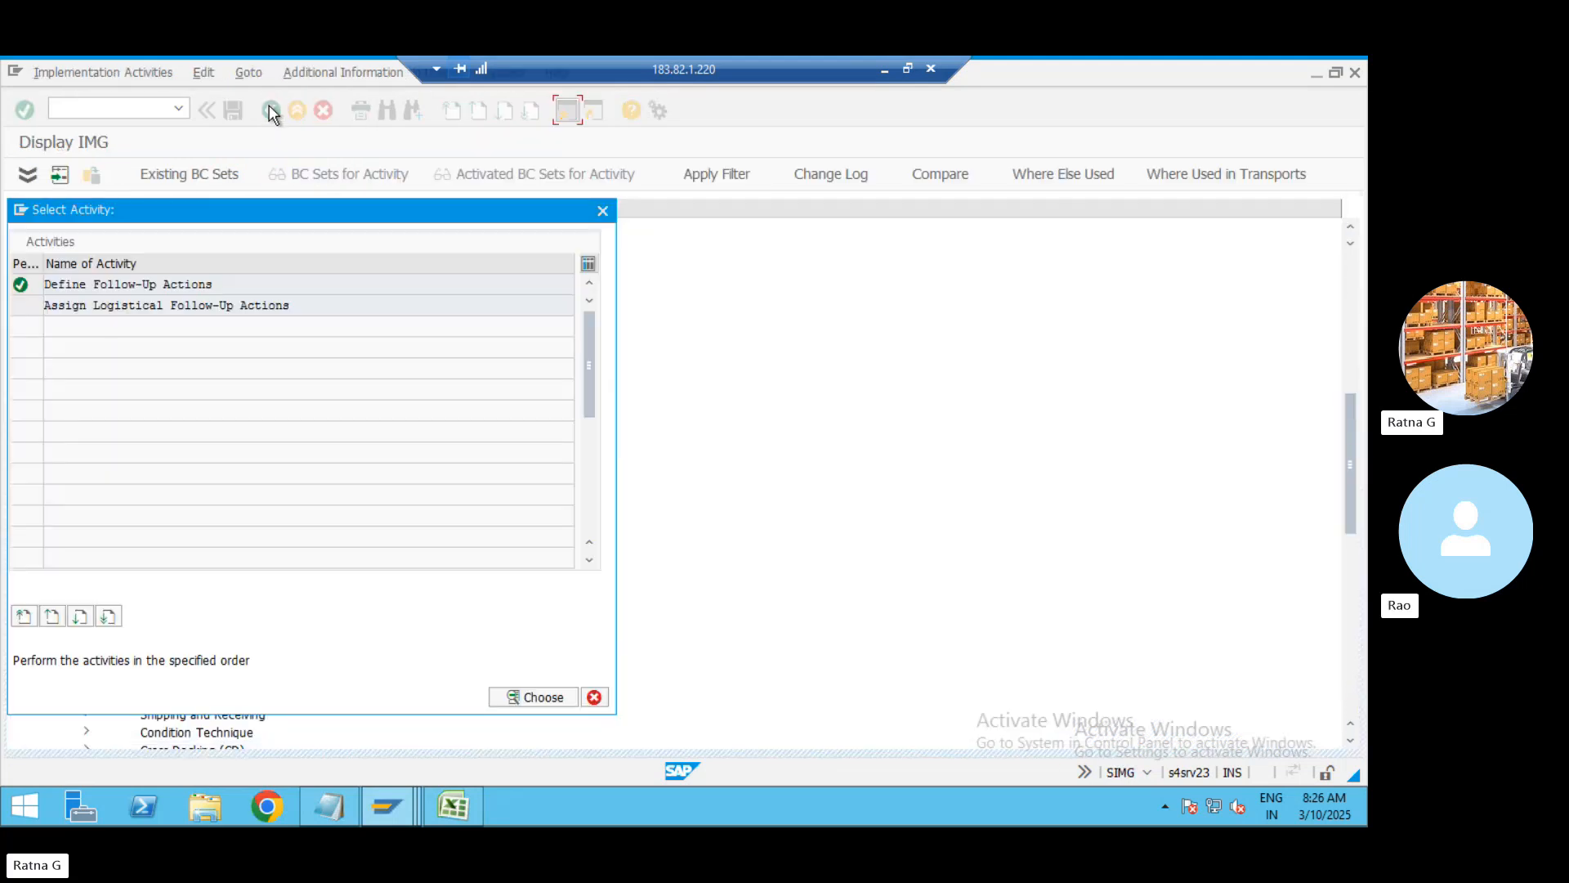
# Open Assign Logistical Follow-Up Actions for follow-up action EWM_A and display the details of the warehouse A170 entry
pyautogui.doubleClick(259, 307)
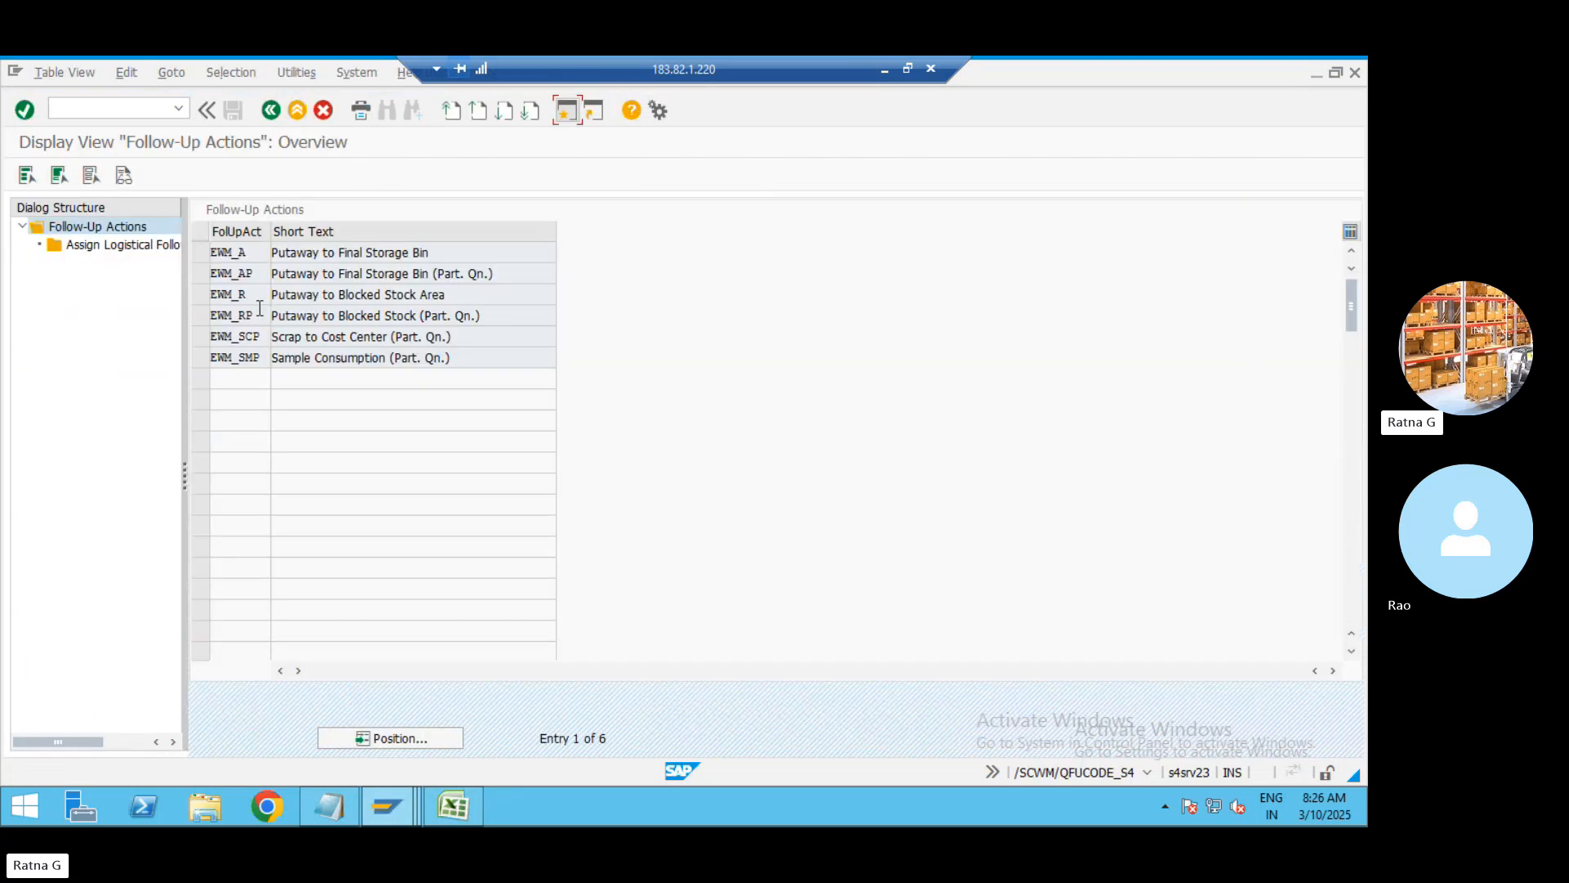
pyautogui.click(200, 253)
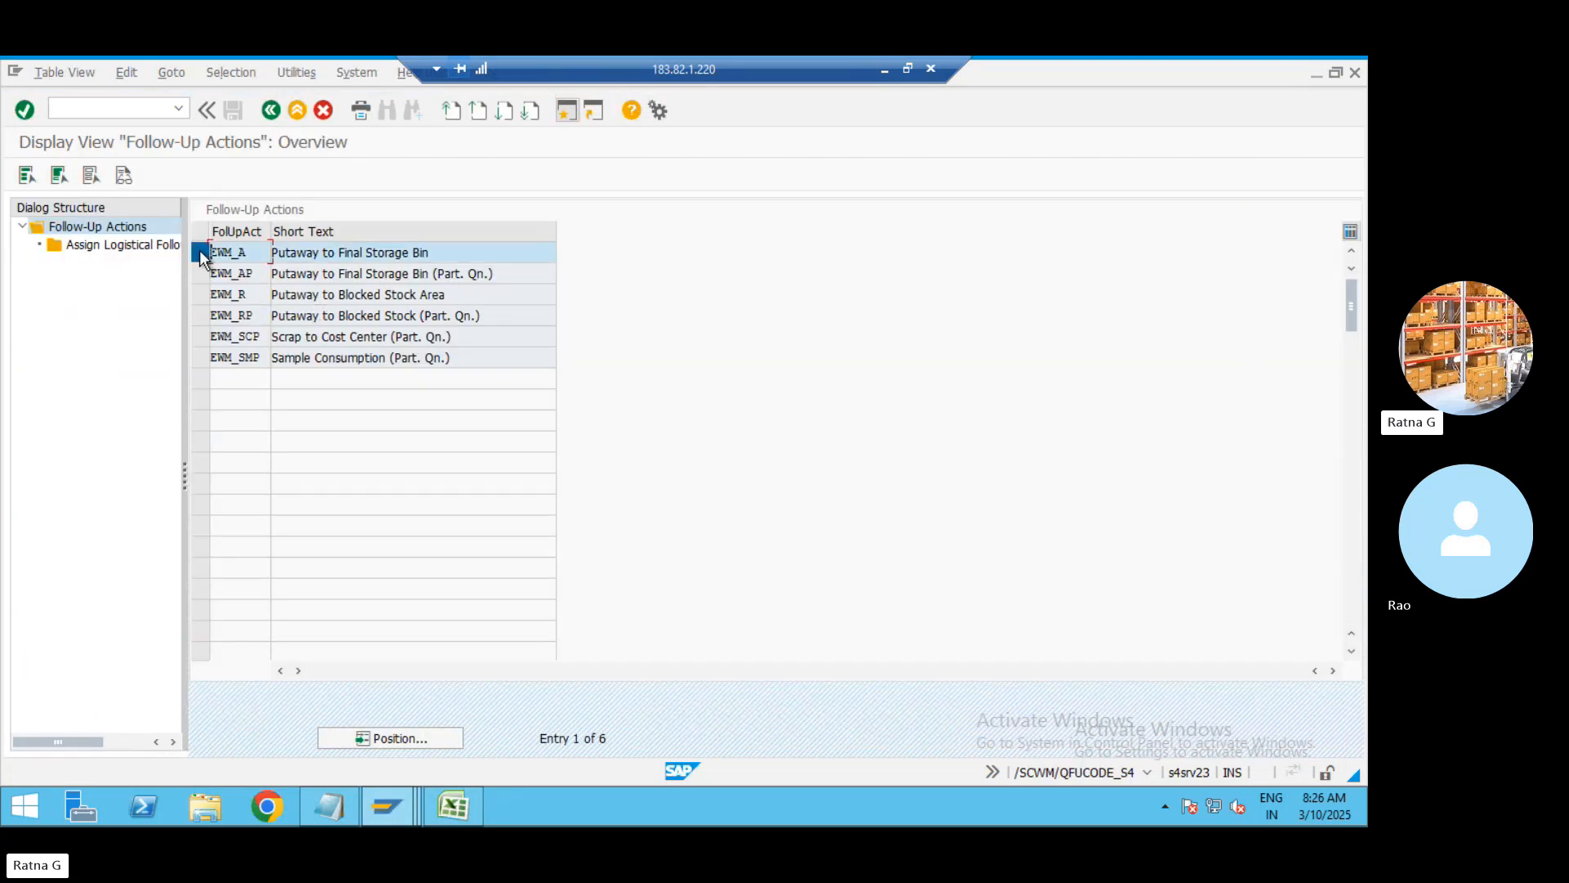
pyautogui.click(120, 248)
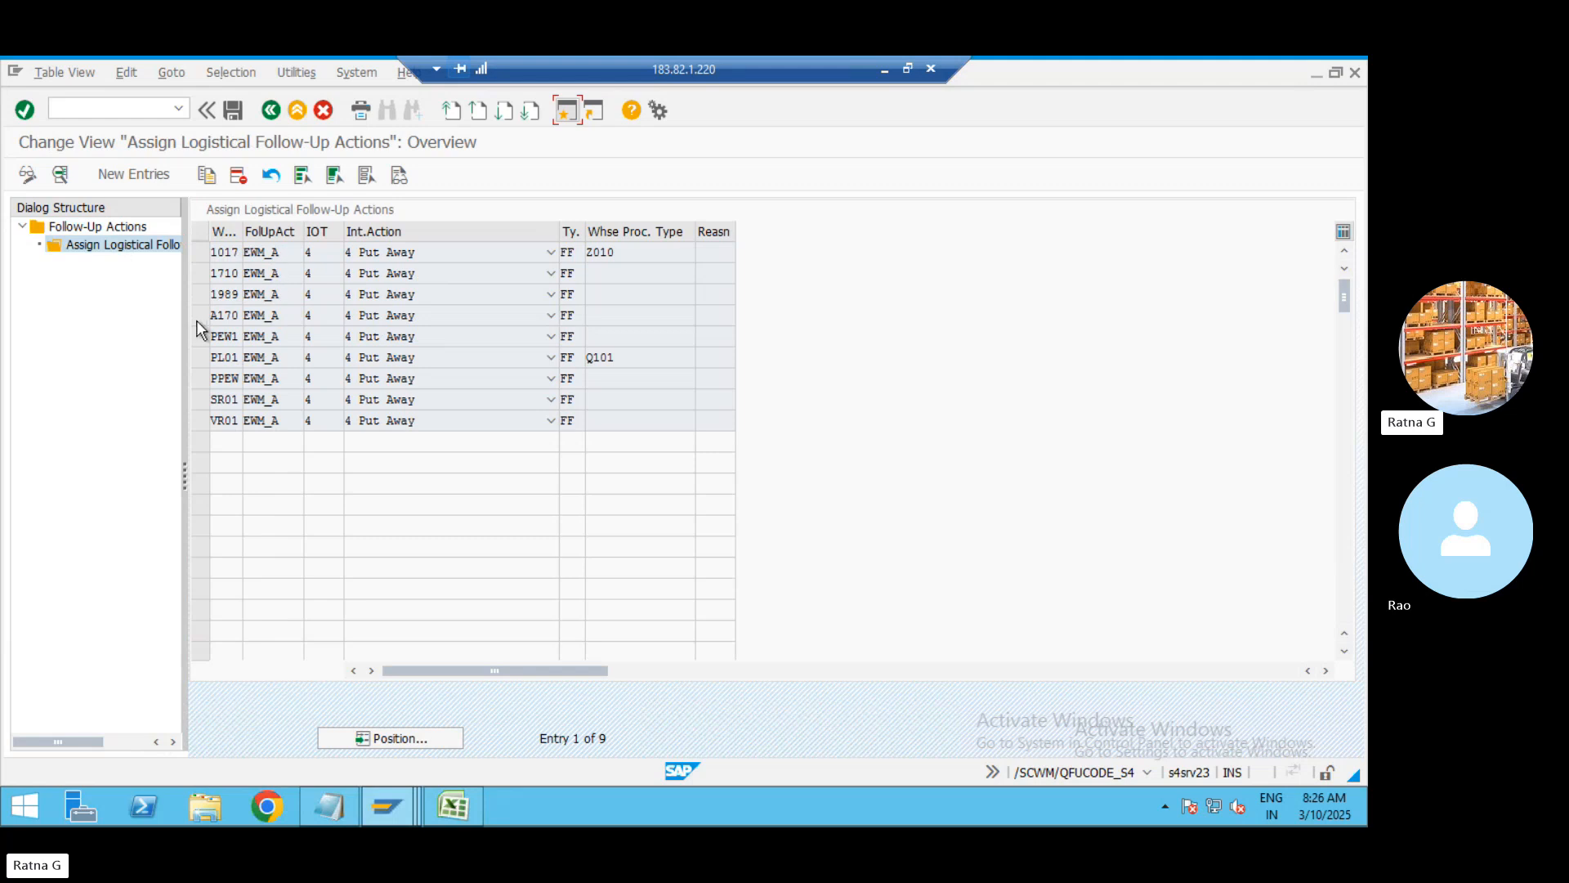
pyautogui.click(200, 315)
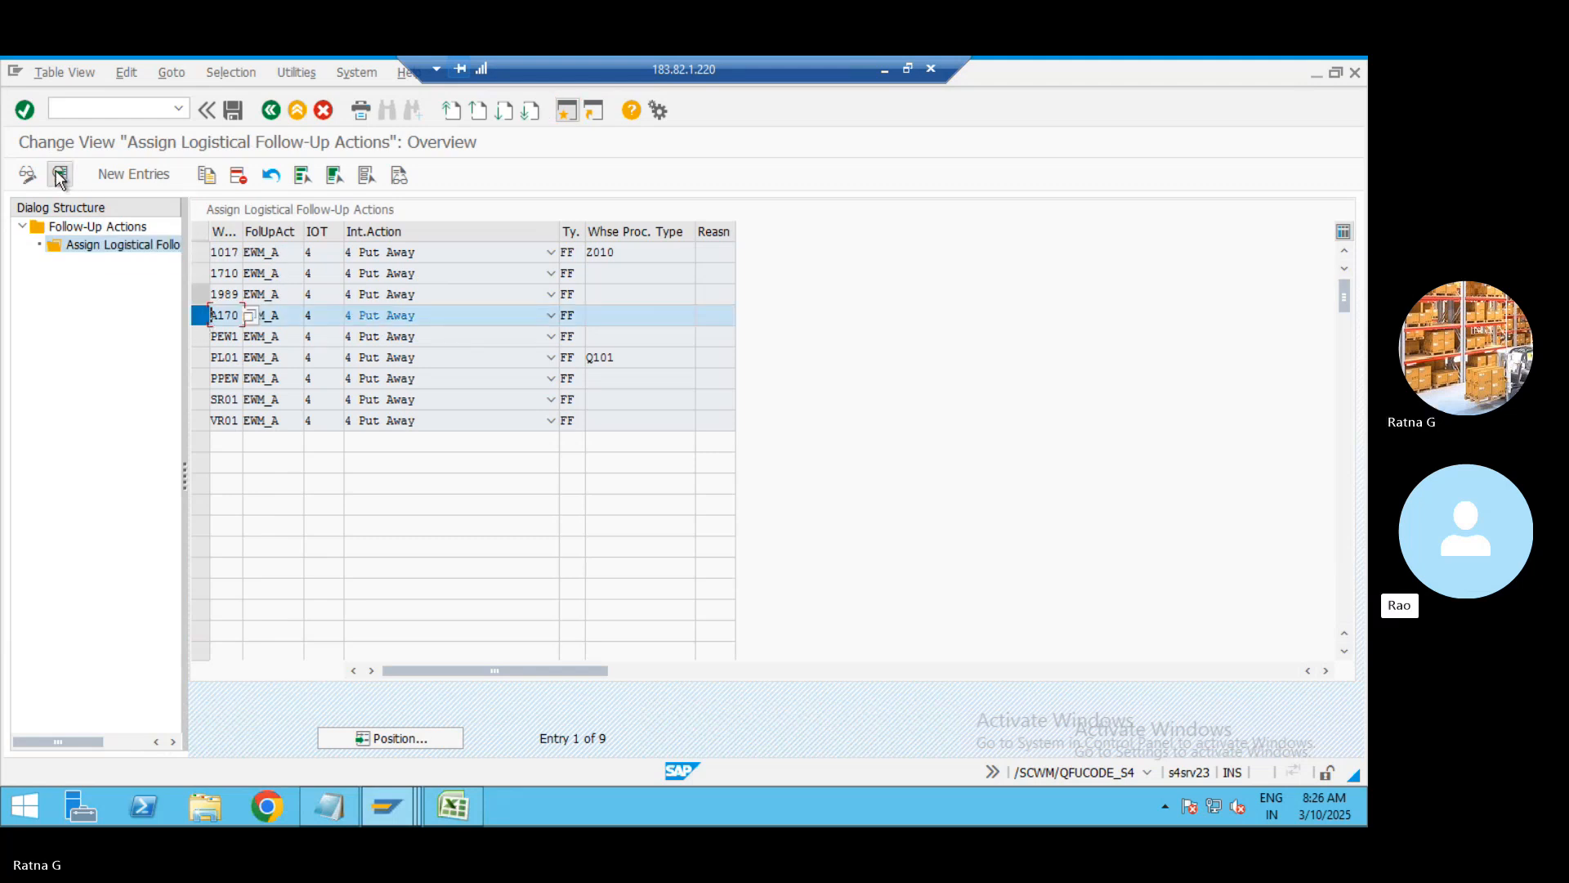
pyautogui.hotkey('ctrl', 'shift', 'F2')
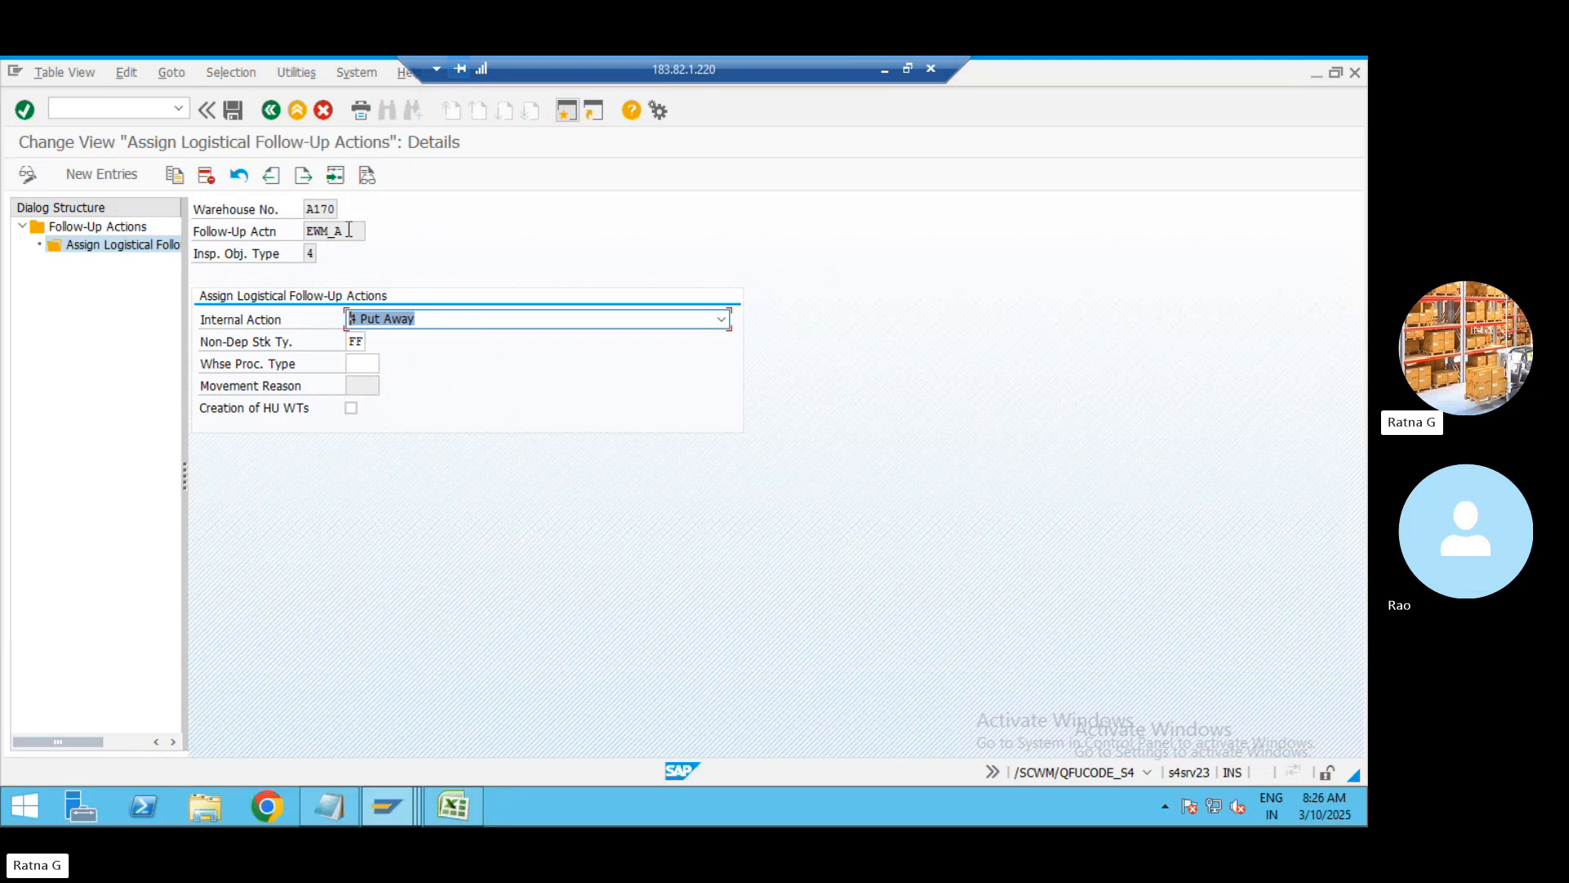
# Check the A170 entry's follow-up action, inspection object type and non-dependent stock type, and return to the follow-up actions overview
pyautogui.moveTo(349, 230); pyautogui.dragTo(303, 232)
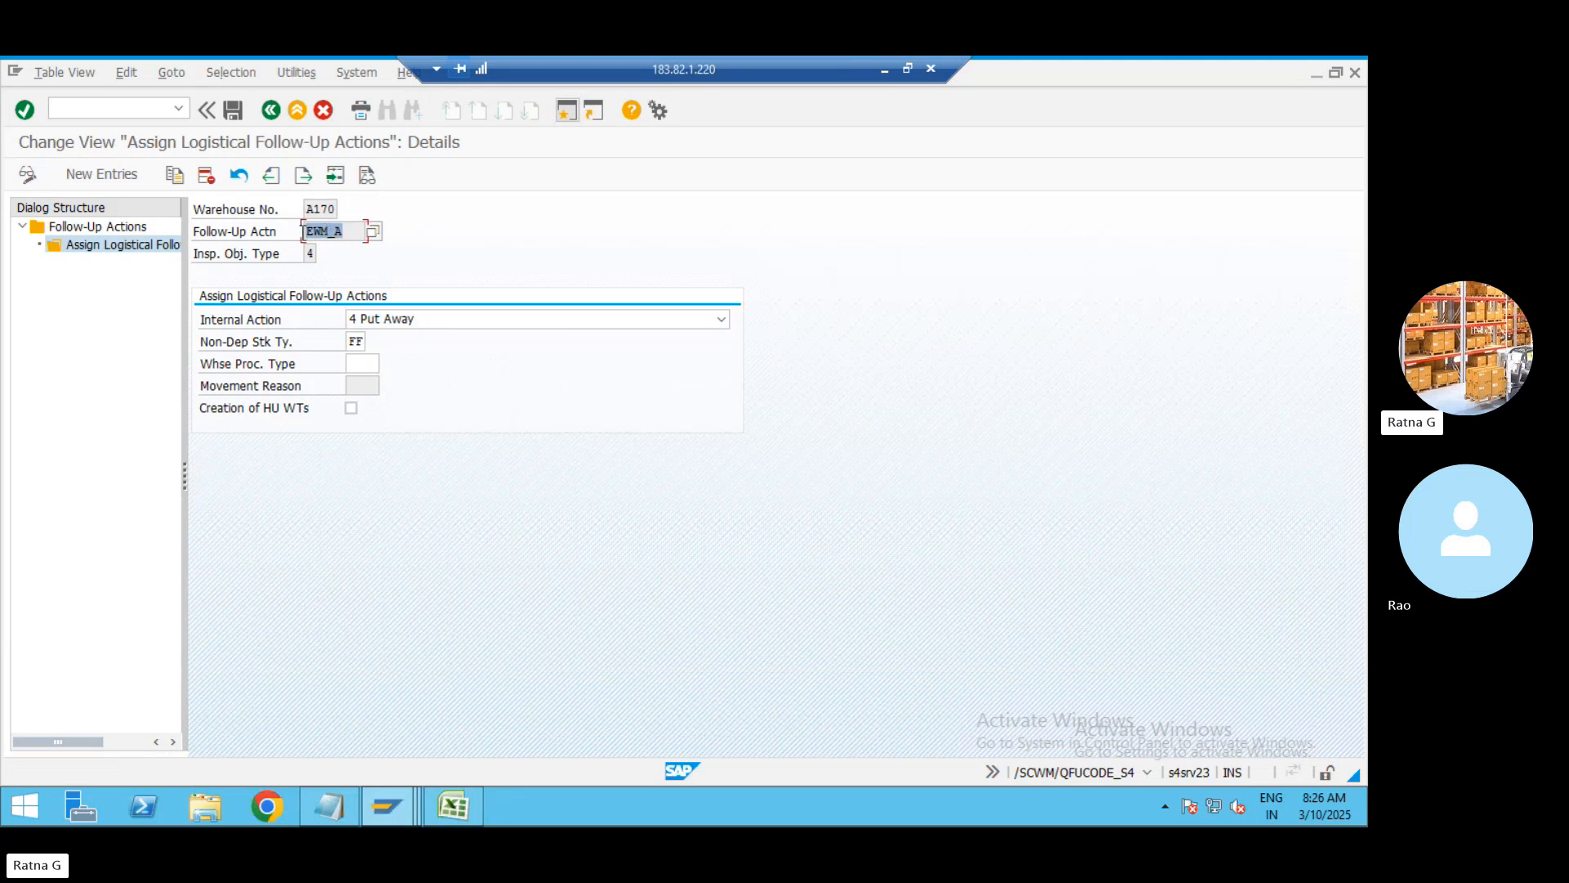
pyautogui.click(309, 255)
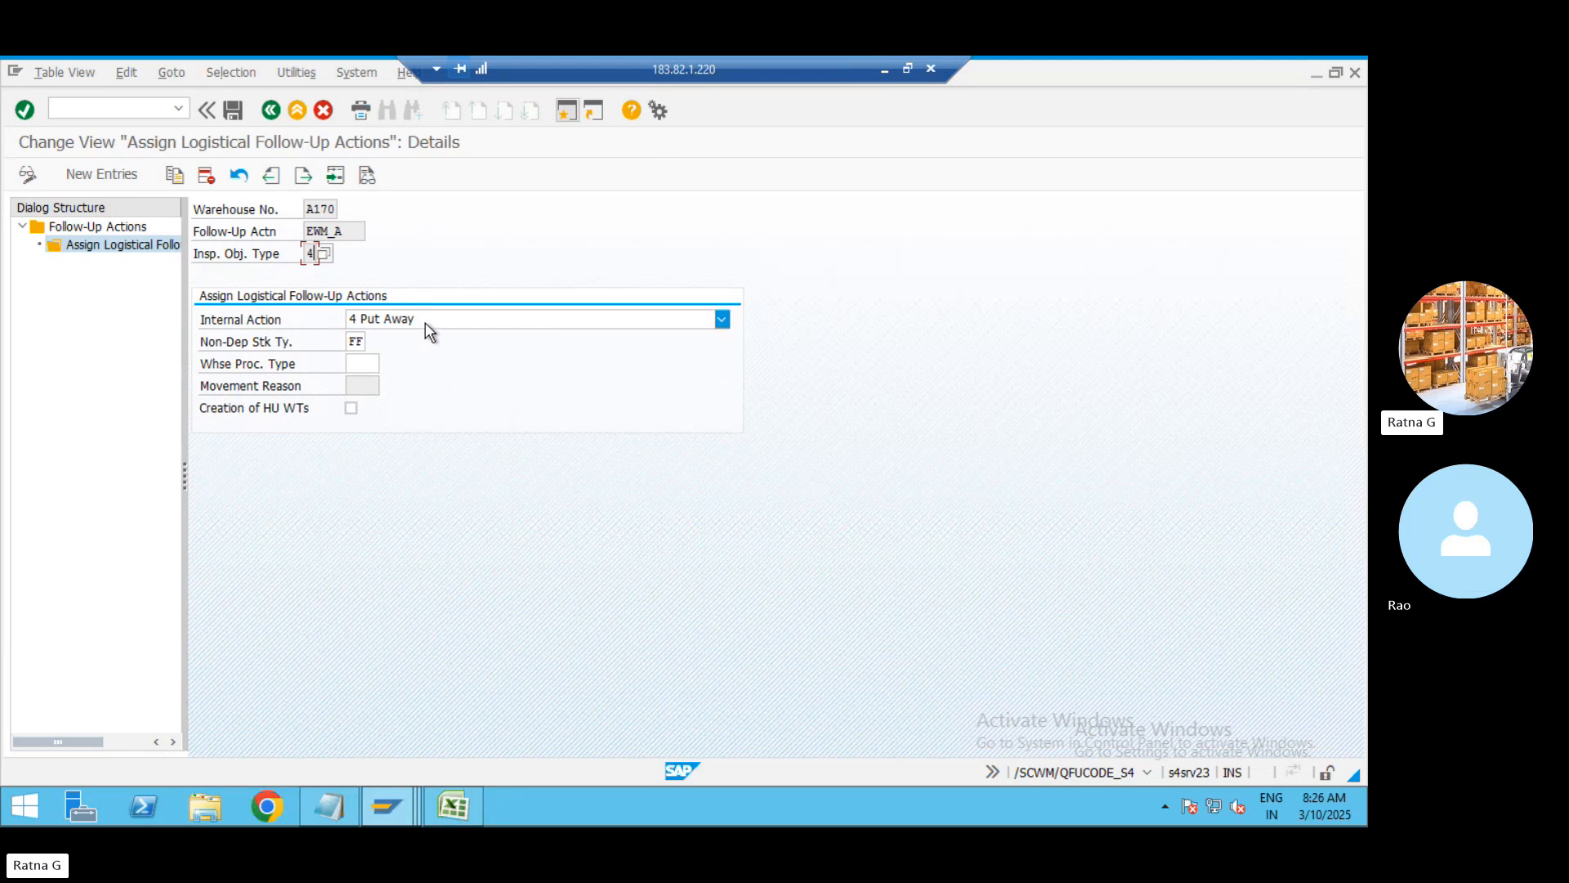
pyautogui.click(365, 341)
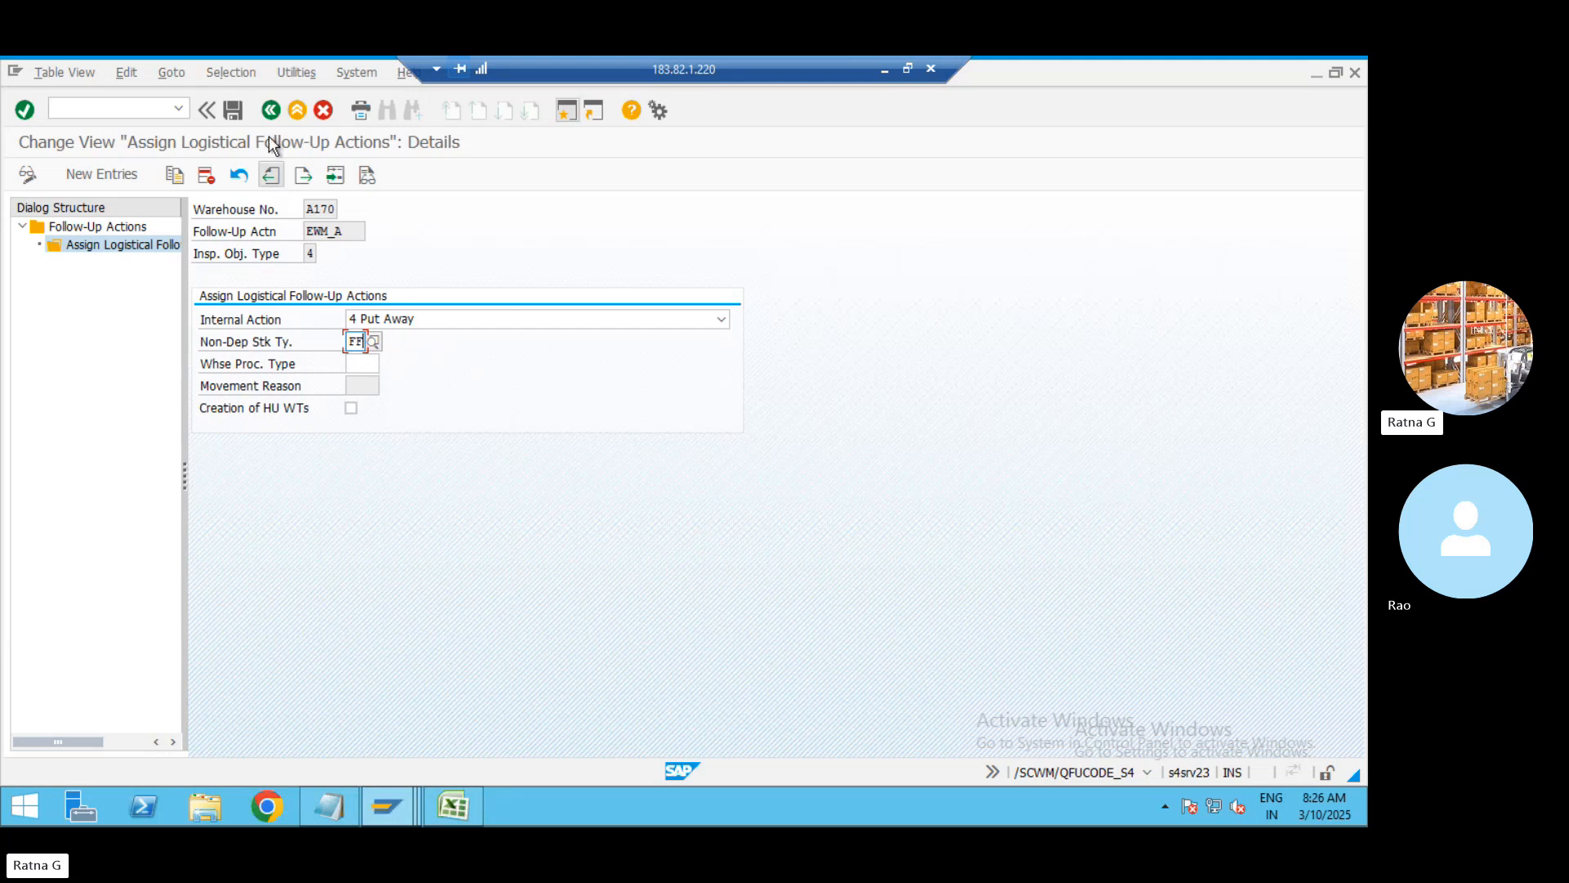
pyautogui.click(269, 110)
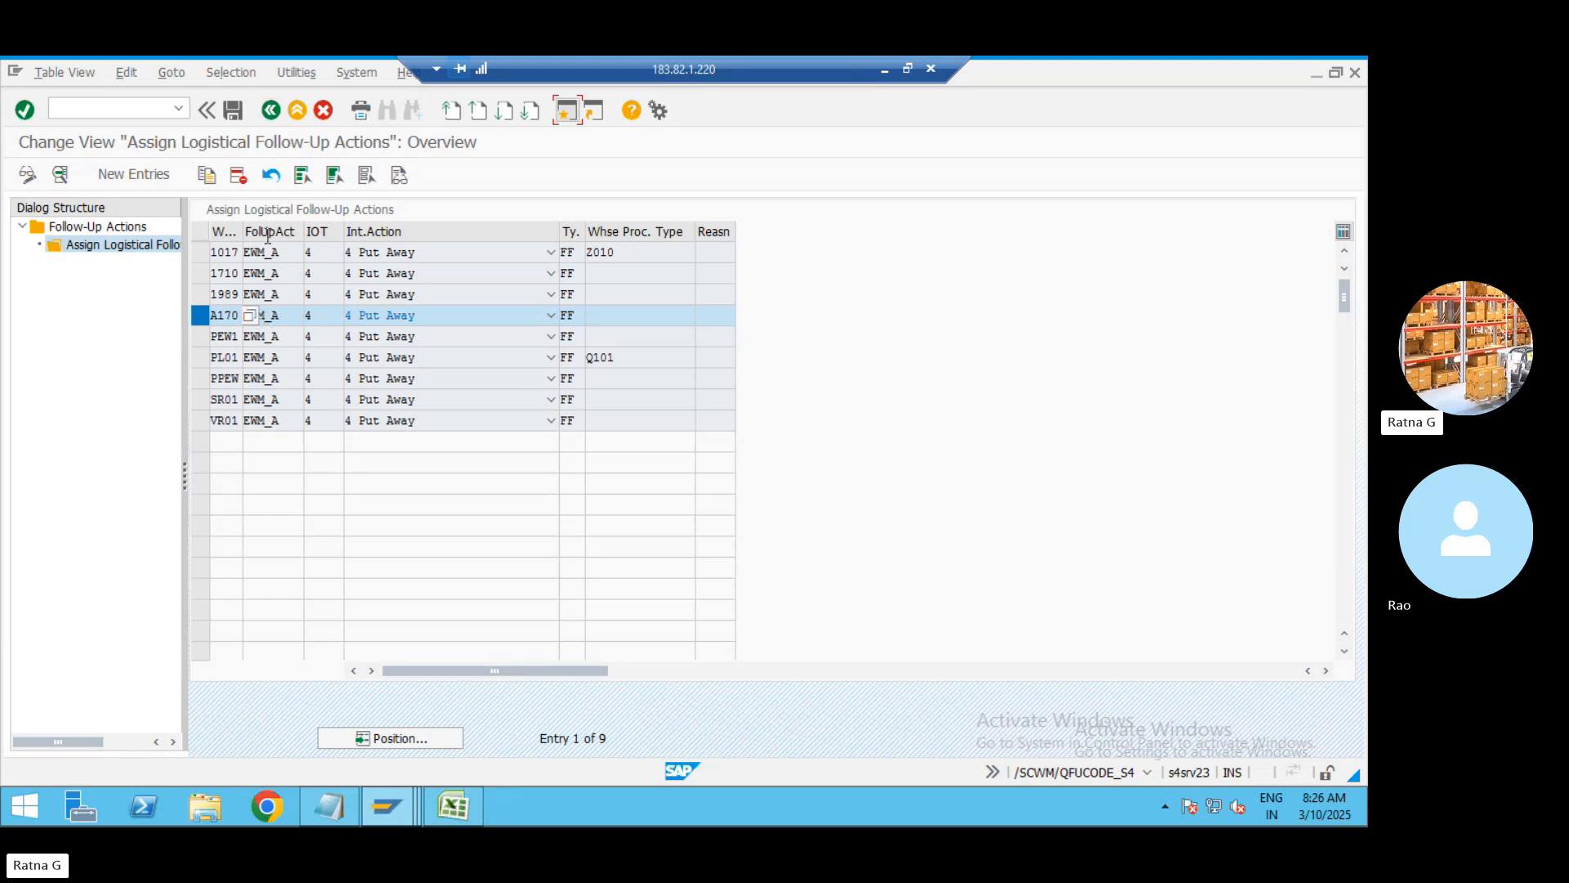
pyautogui.click(270, 110)
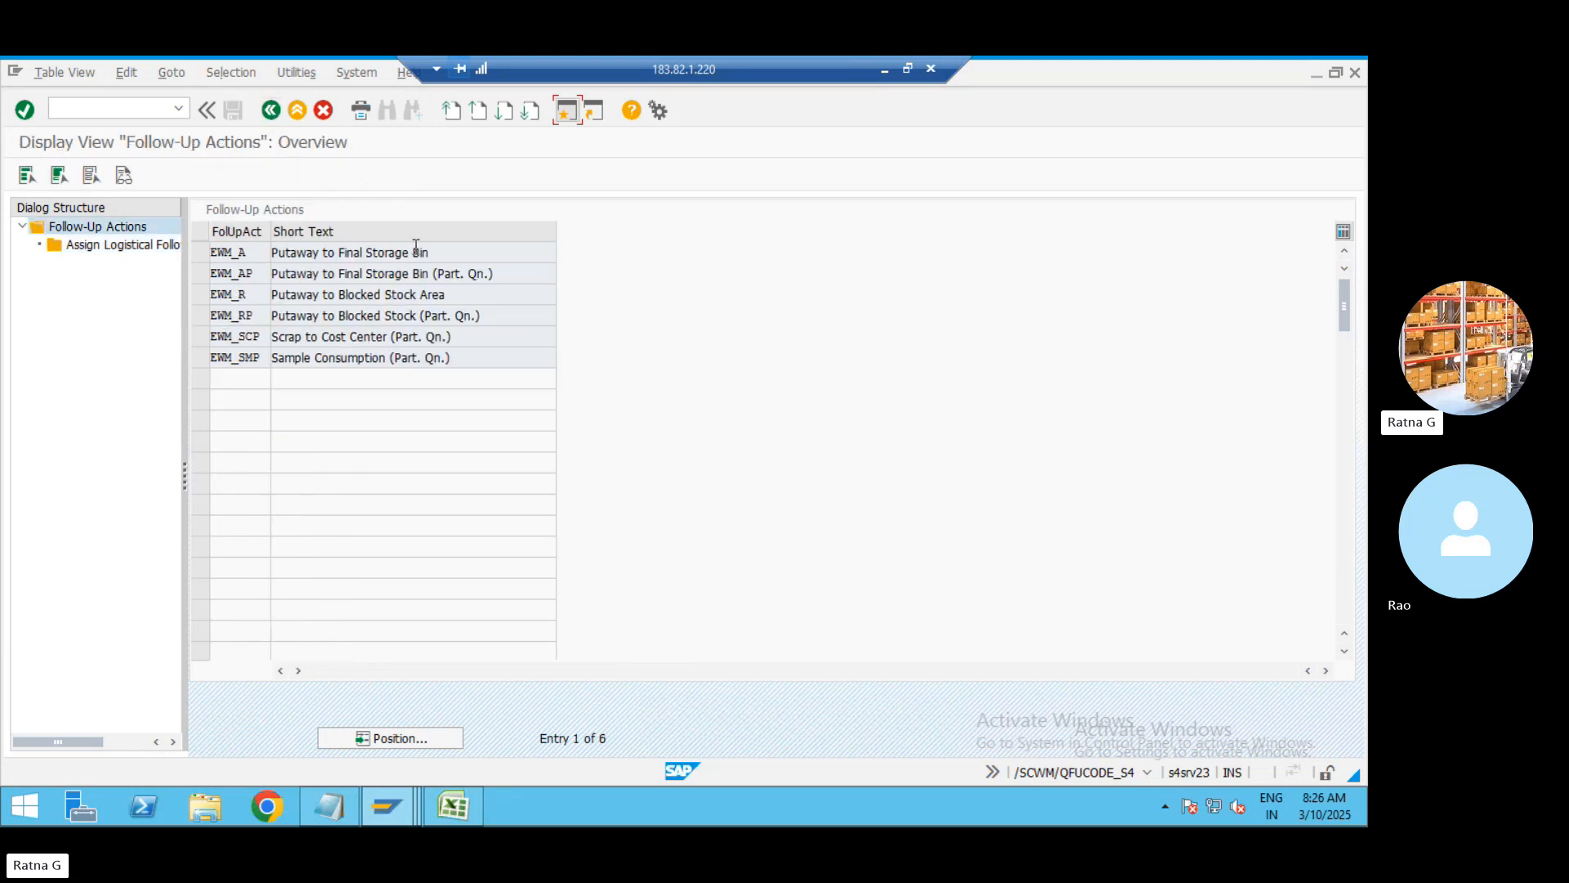
# Examine the logistical follow-up action details of EWM_AP for warehouse A170 and return to the follow-up actions overview
pyautogui.click(196, 274)
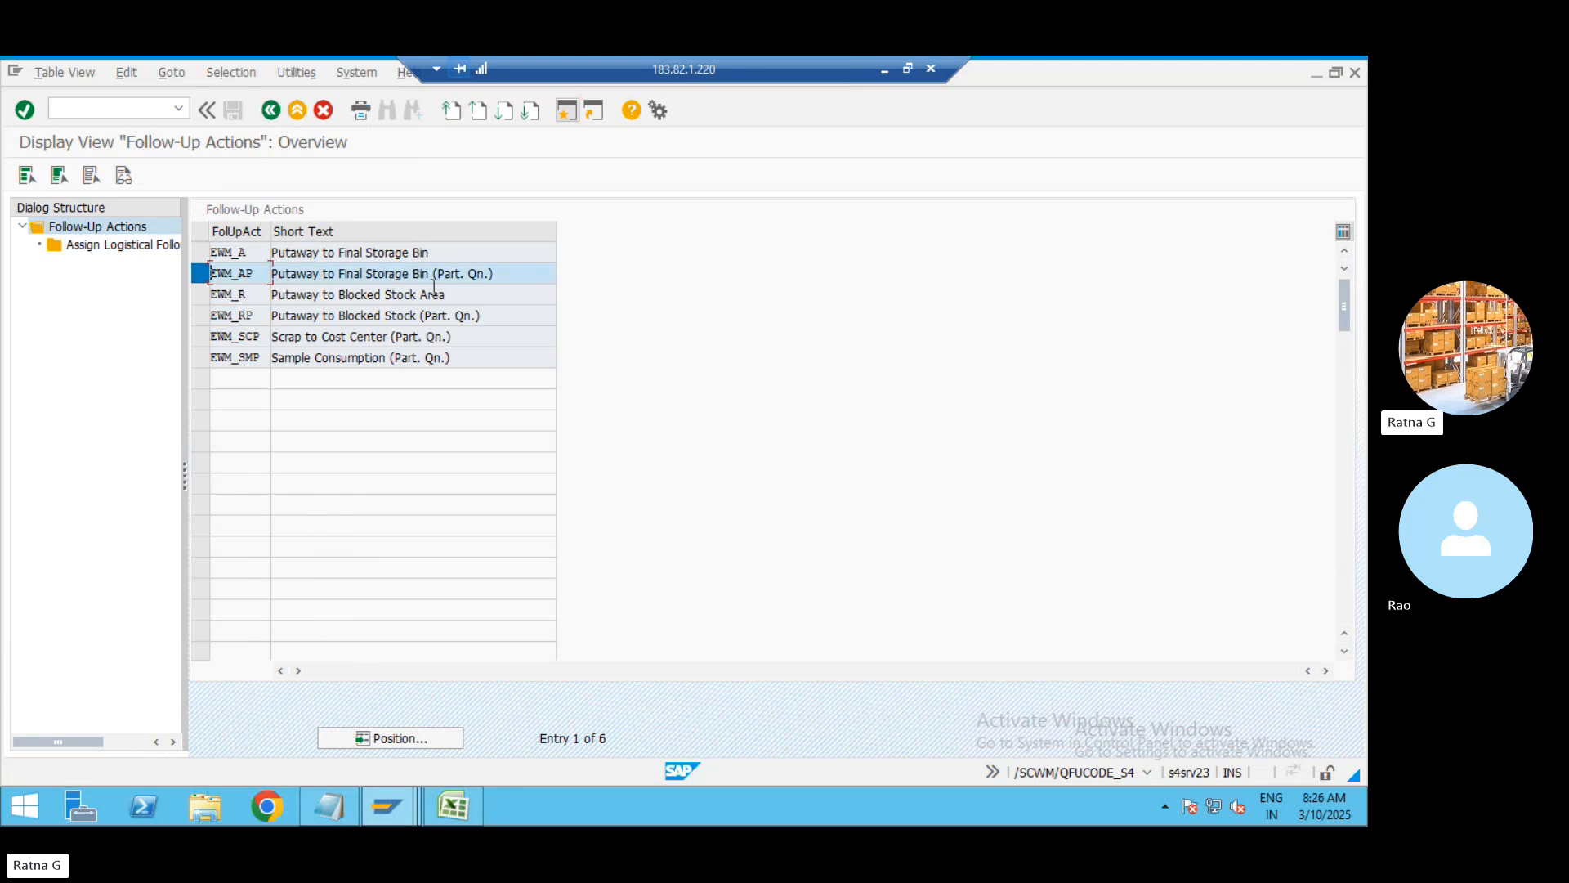
pyautogui.doubleClick(114, 259)
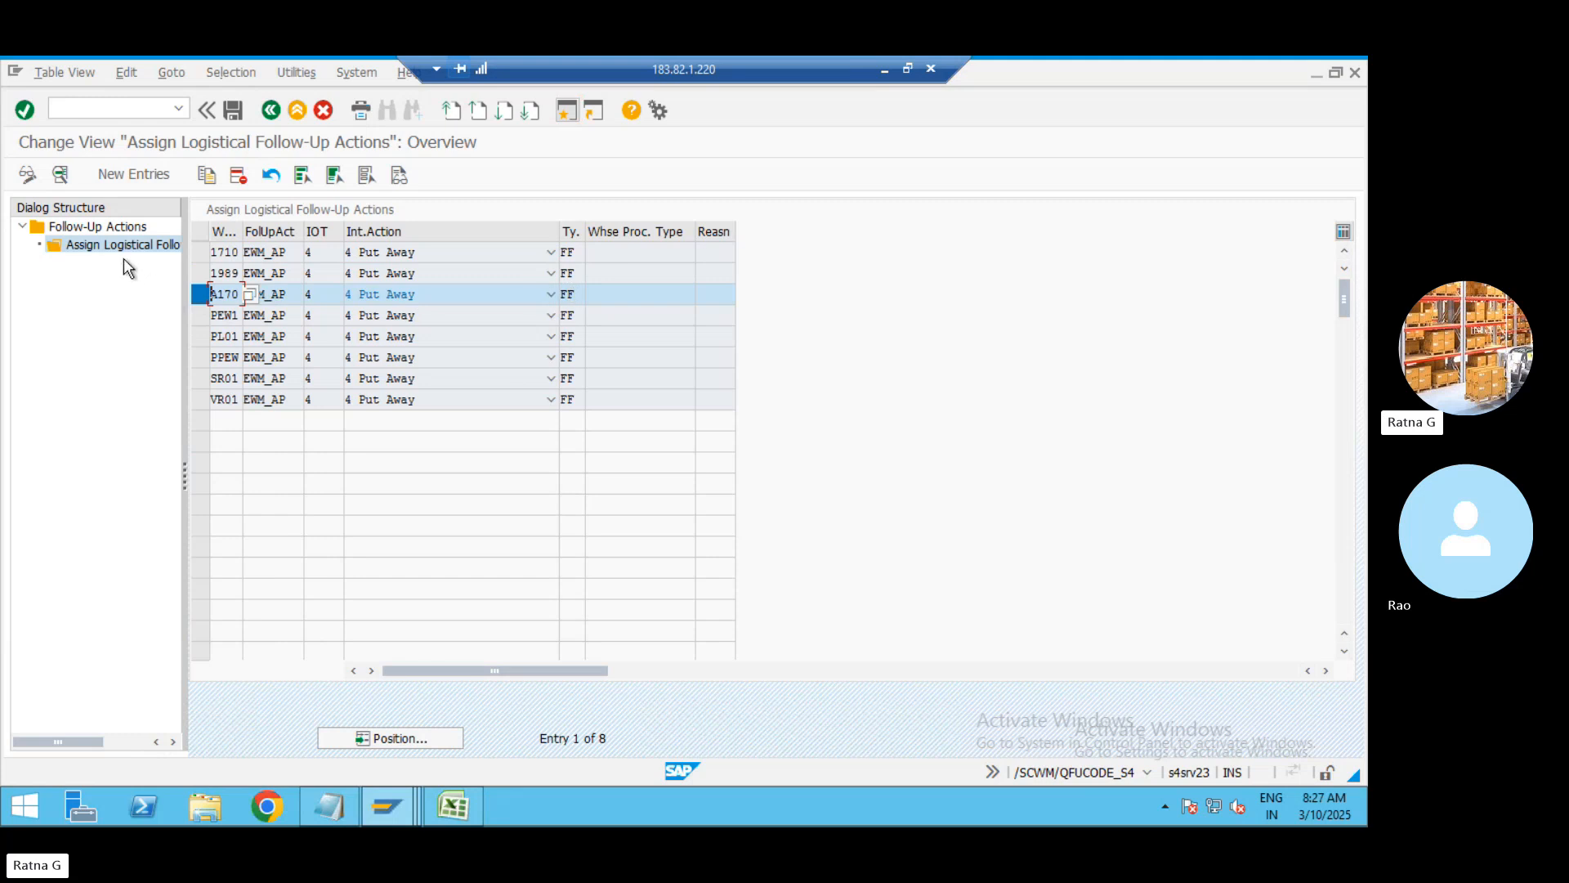
pyautogui.click(60, 172)
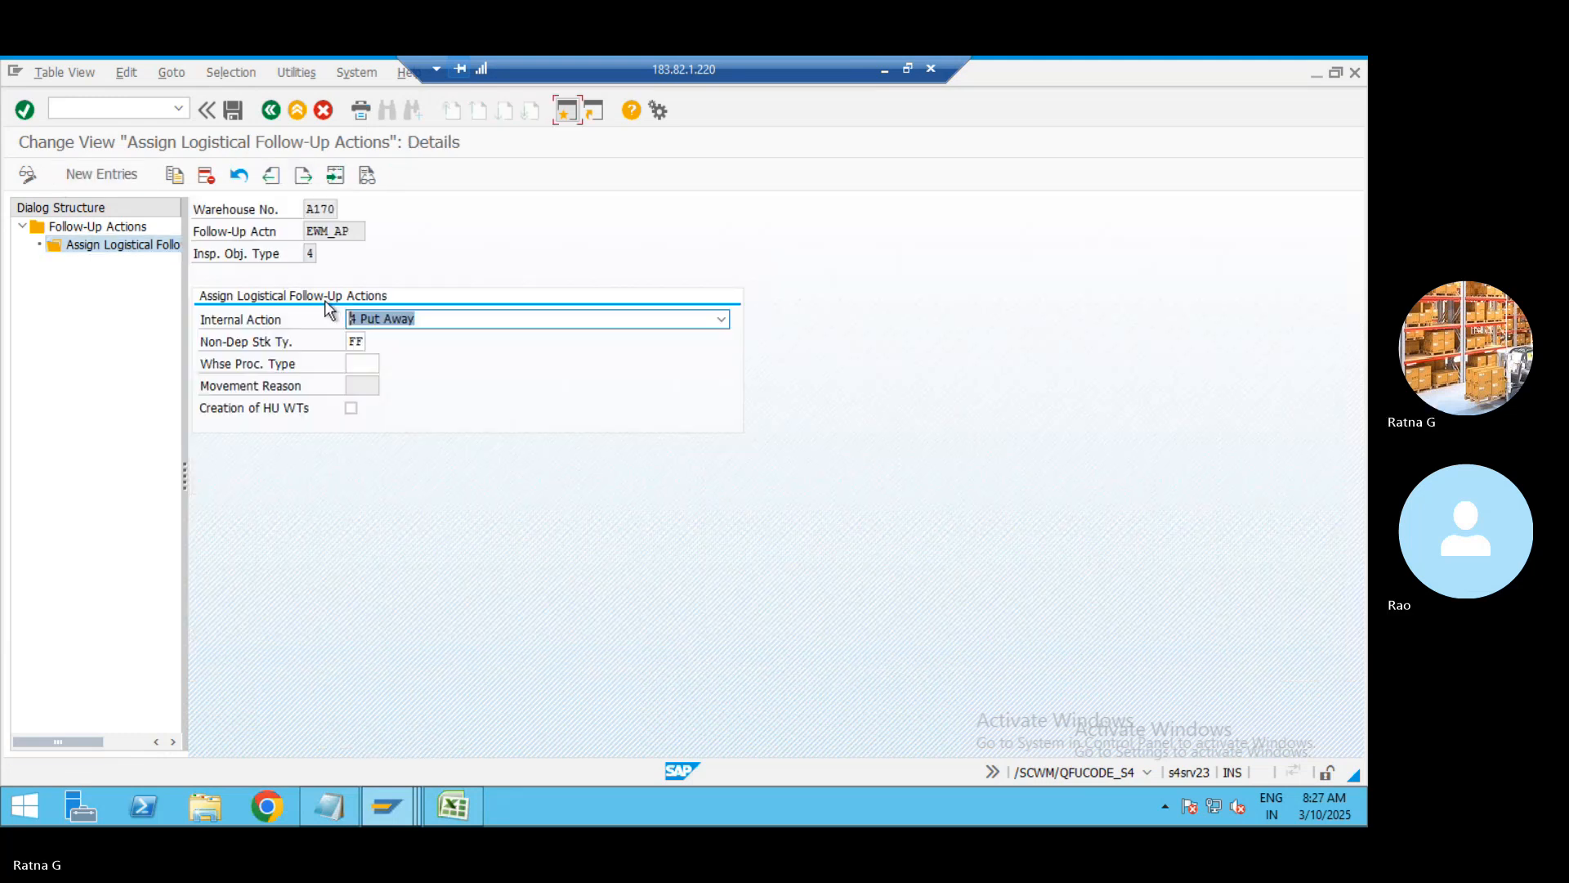
pyautogui.click(270, 110)
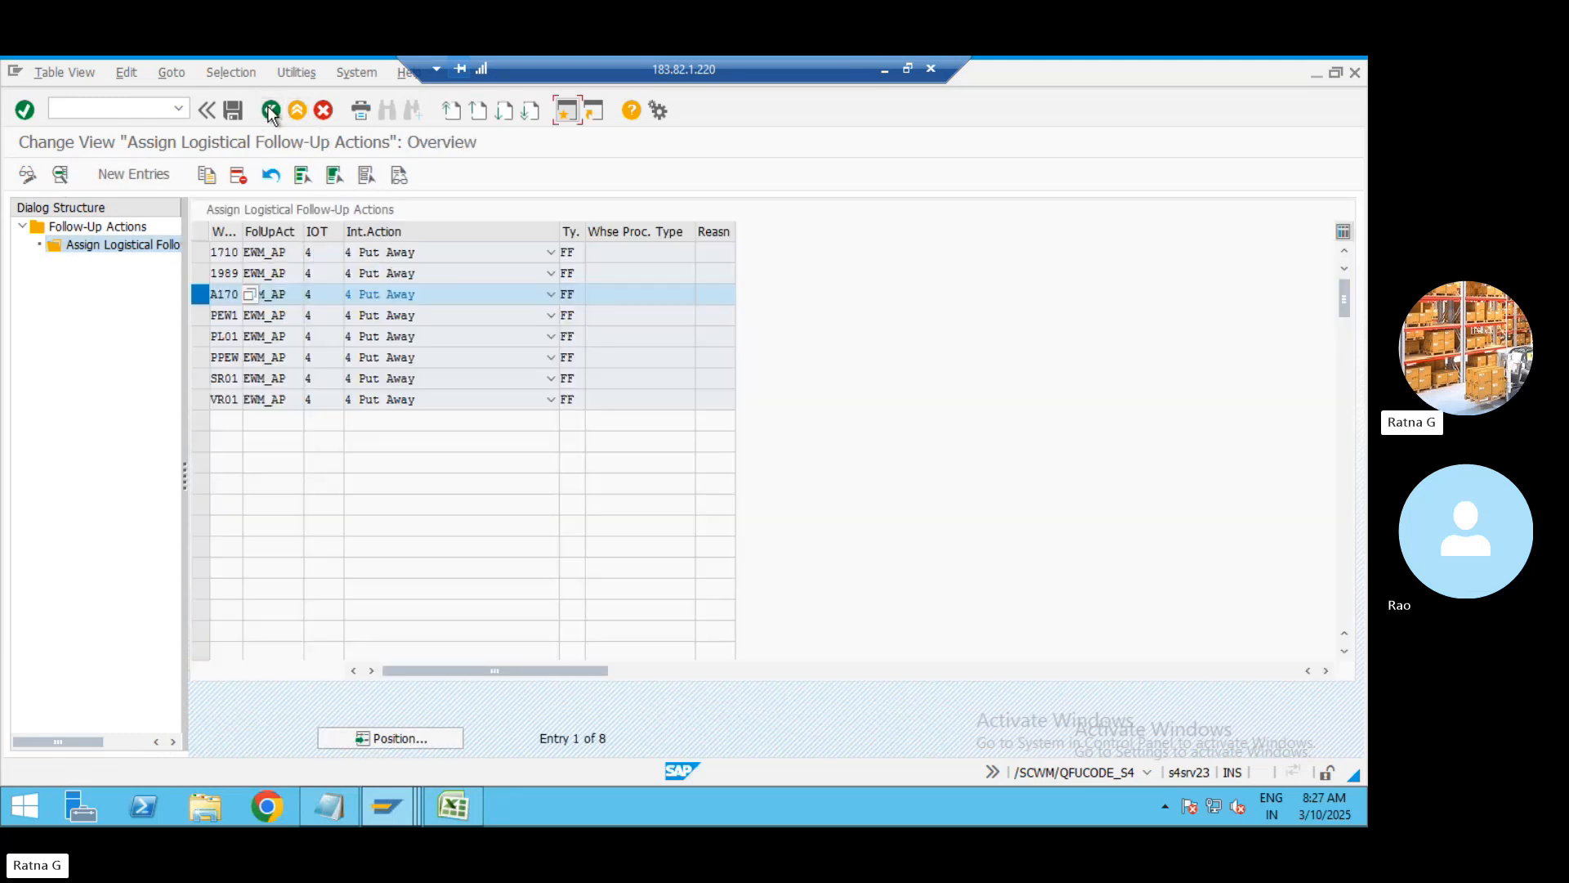
pyautogui.click(269, 109)
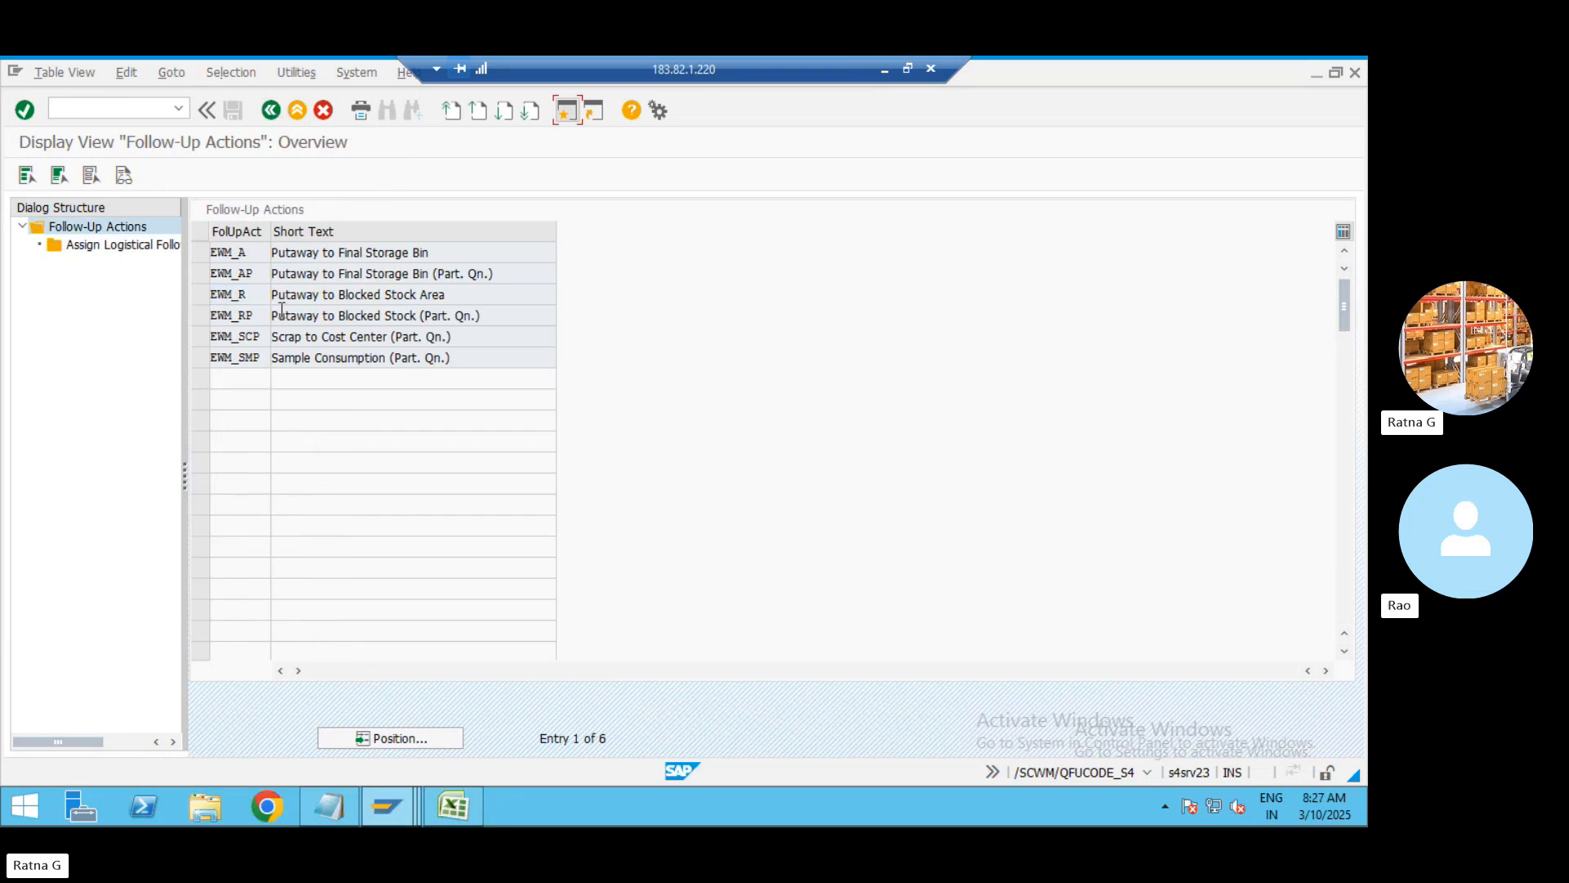
# Select follow-up action EWM_RP, Putaway to Blocked Stock (Part. Qn.), and open its logistical follow-up action assignments
pyautogui.moveTo(516, 271); pyautogui.dragTo(242, 305)
pyautogui.moveTo(500, 316); pyautogui.dragTo(271, 315)
pyautogui.click(202, 318)
pyautogui.click(107, 244)
pyautogui.doubleClick(106, 244)
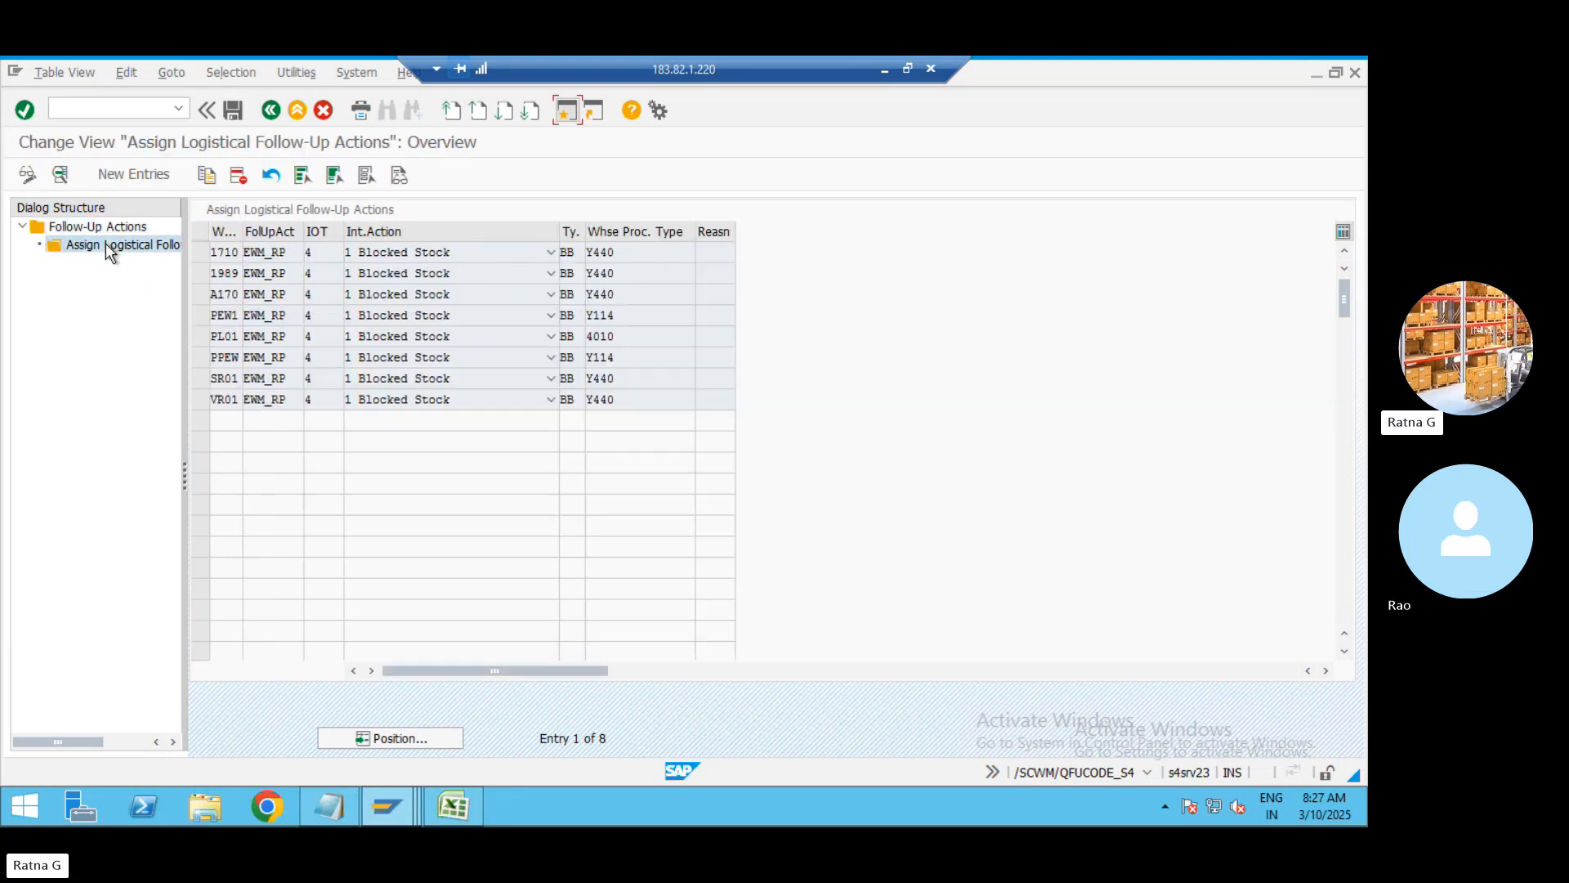
# Select the warehouse A170 entry for EWM_RP and check its assigned warehouse process type
pyautogui.click(201, 294)
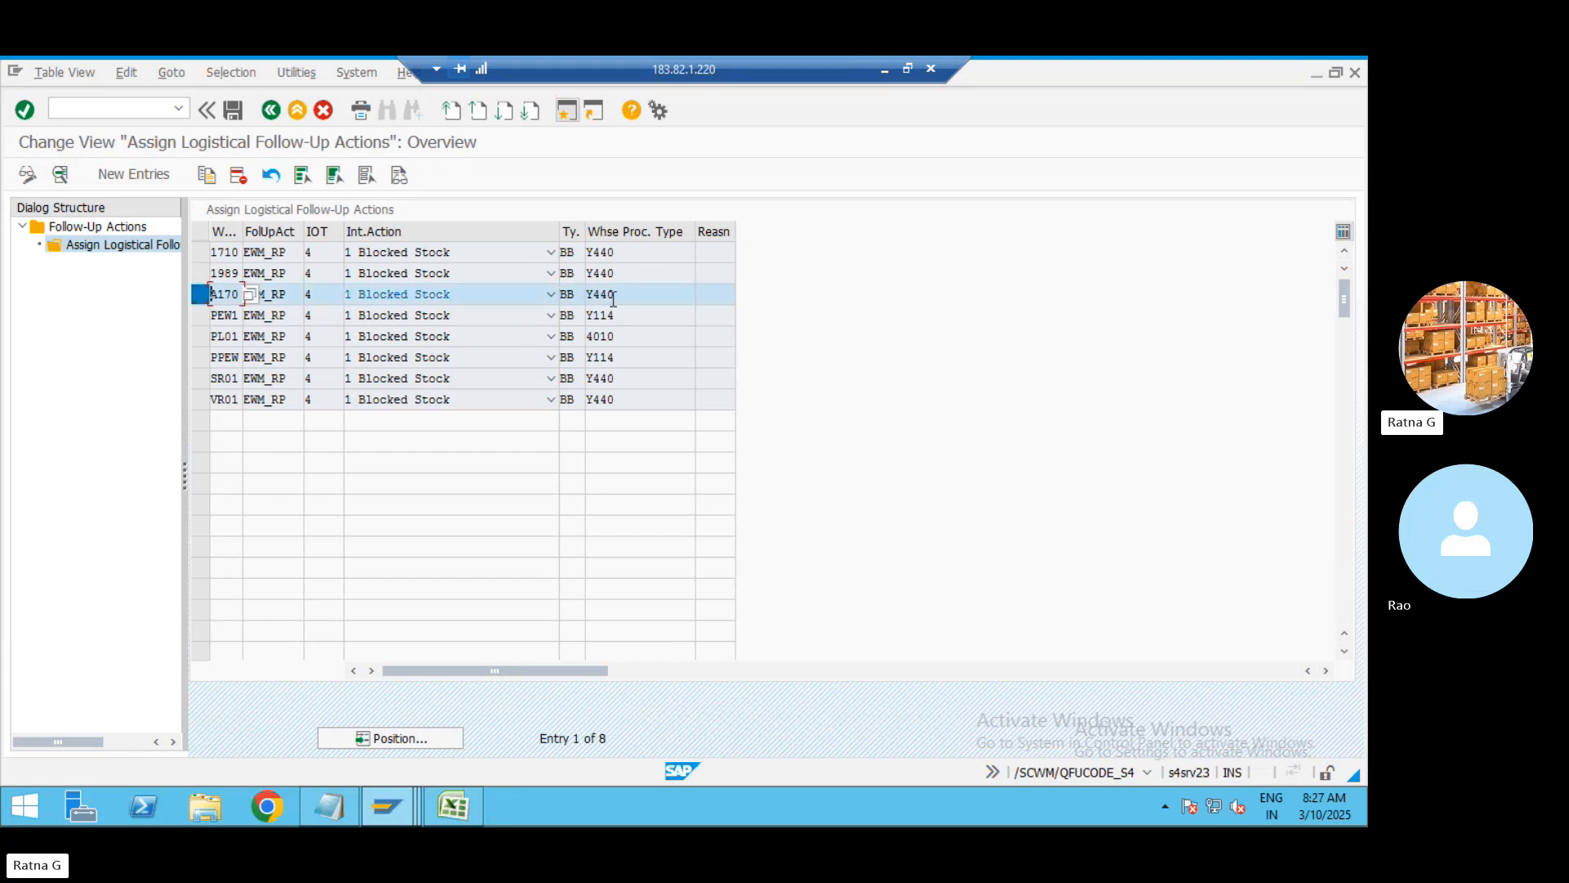
pyautogui.moveTo(621, 297); pyautogui.dragTo(585, 294)
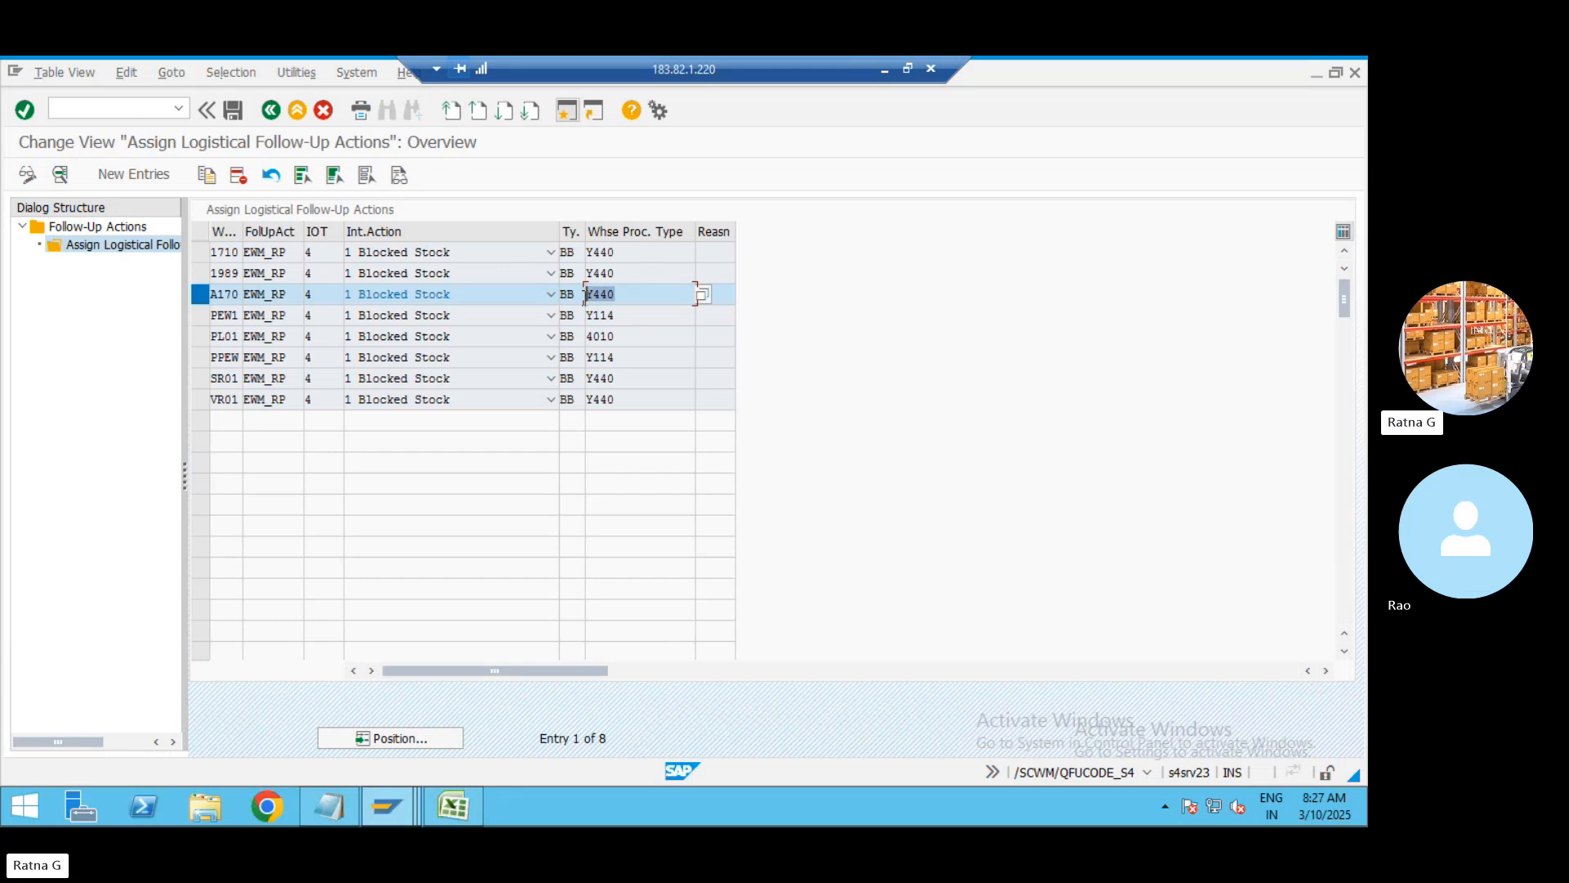
pyautogui.click(582, 296)
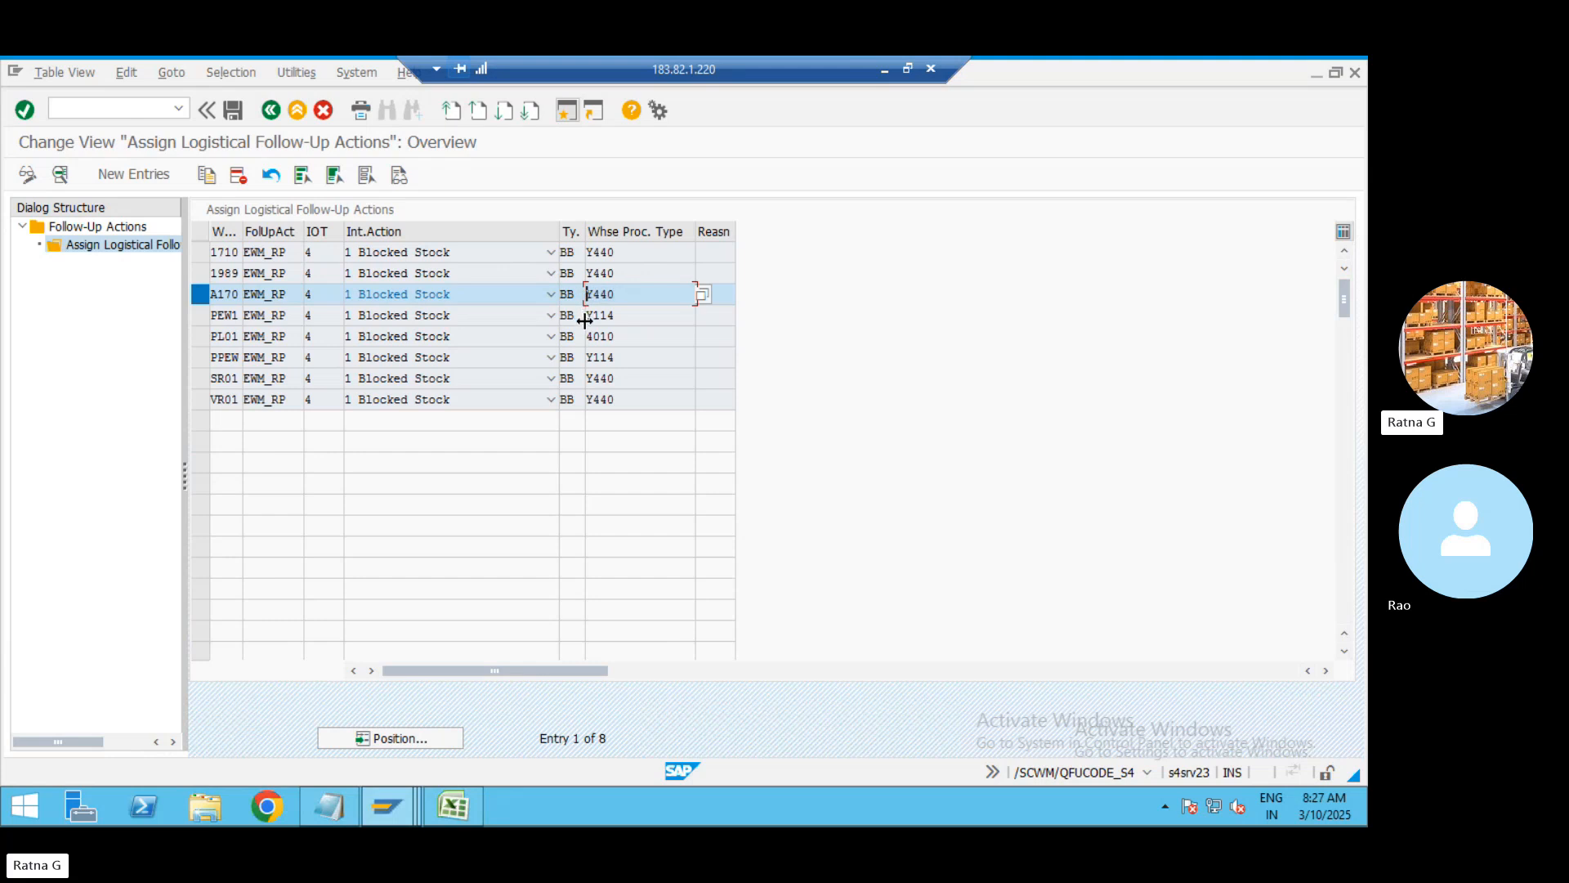